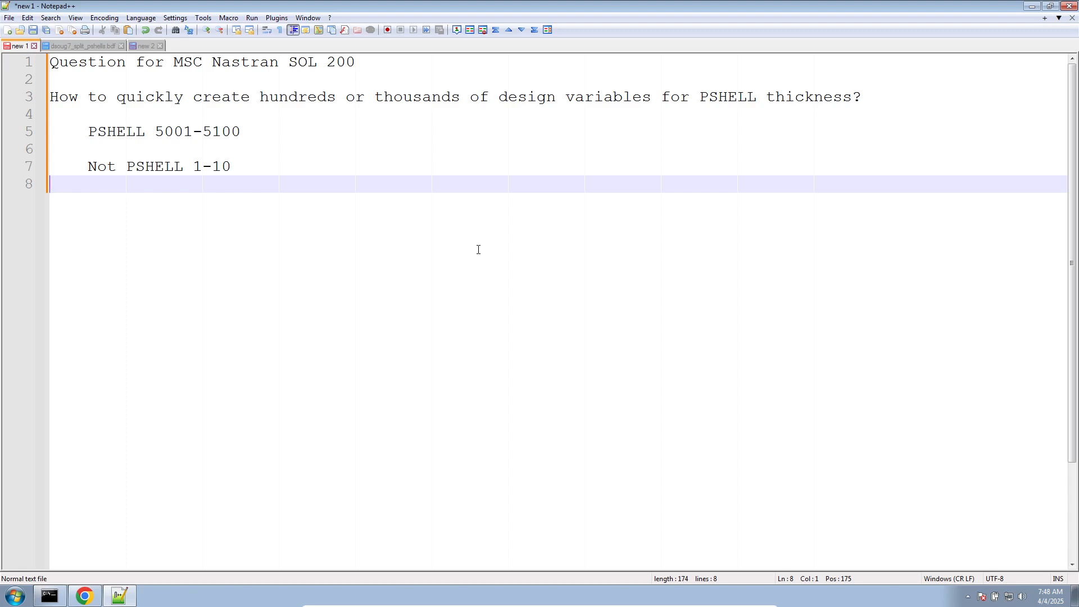
- Examine the PSHELL entries from 5001 onward in dsoug7_split_pshells.bdf, including their IDs and thickness values
left_click(55, 42)
left_click(200, 218)
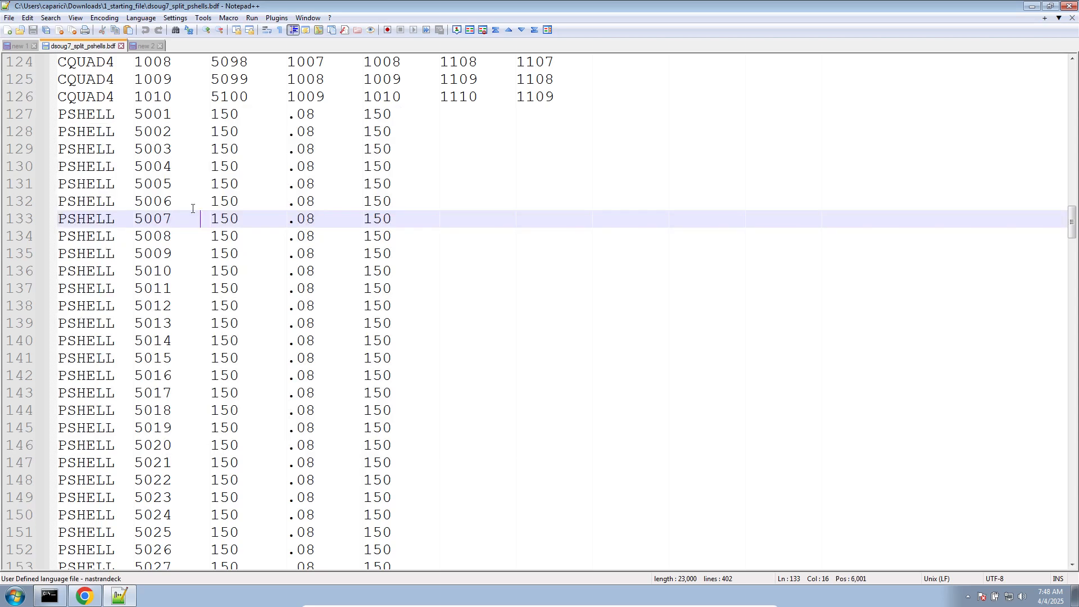
left_click(142, 115)
left_click_drag(149, 120, 449, 470)
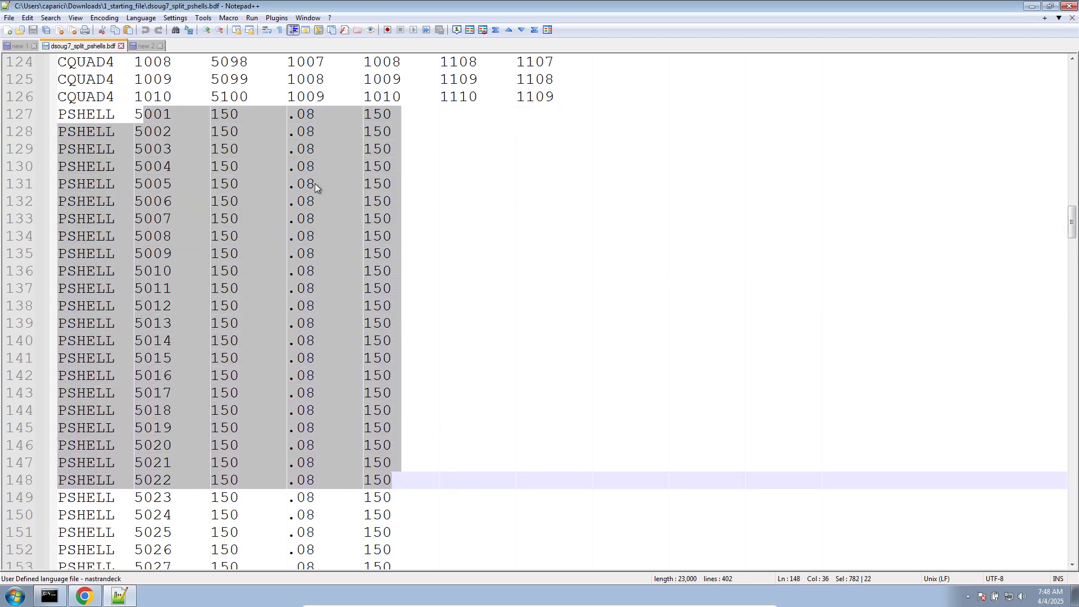
left_click(286, 128)
left_click_drag(288, 113, 331, 488)
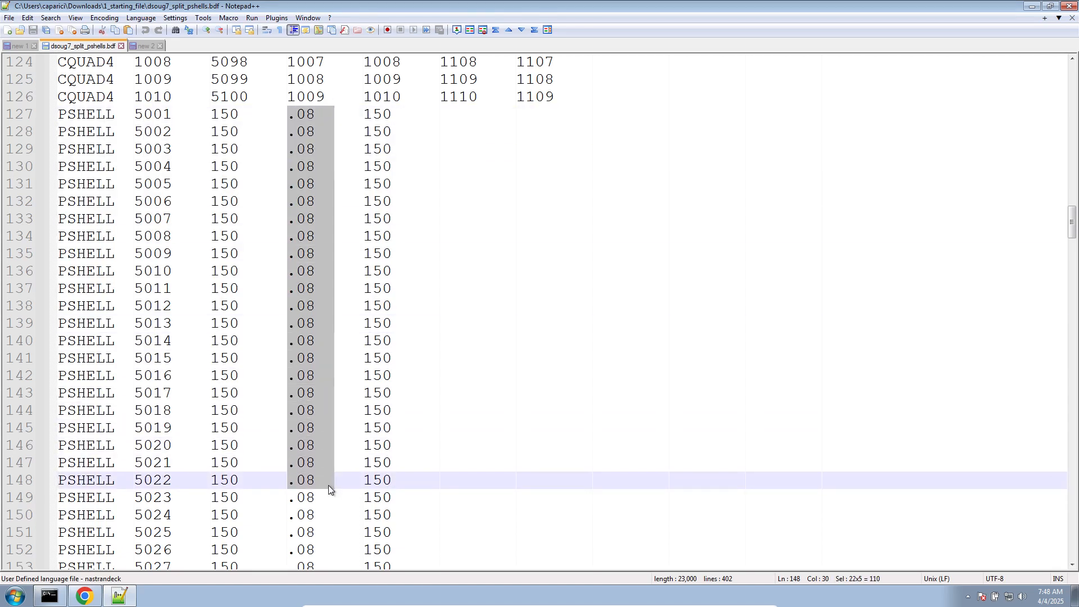
- Switch to the SOL 200 Web App in the browser, open Optimization for SOL 200, and upload dsoug7_split_pshells.bdf
left_click(93, 595)
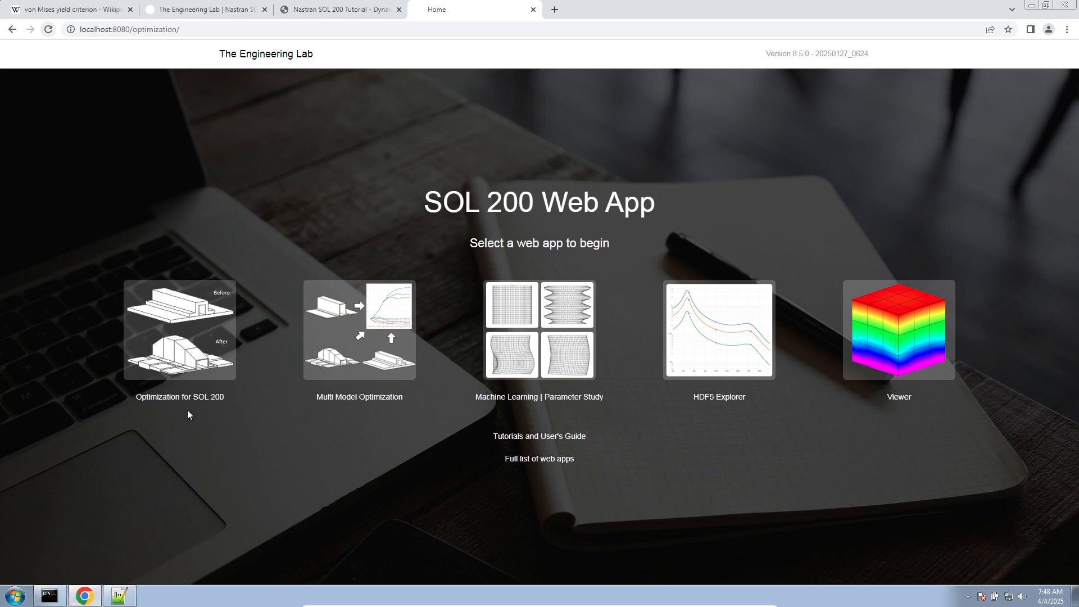
left_click(195, 345)
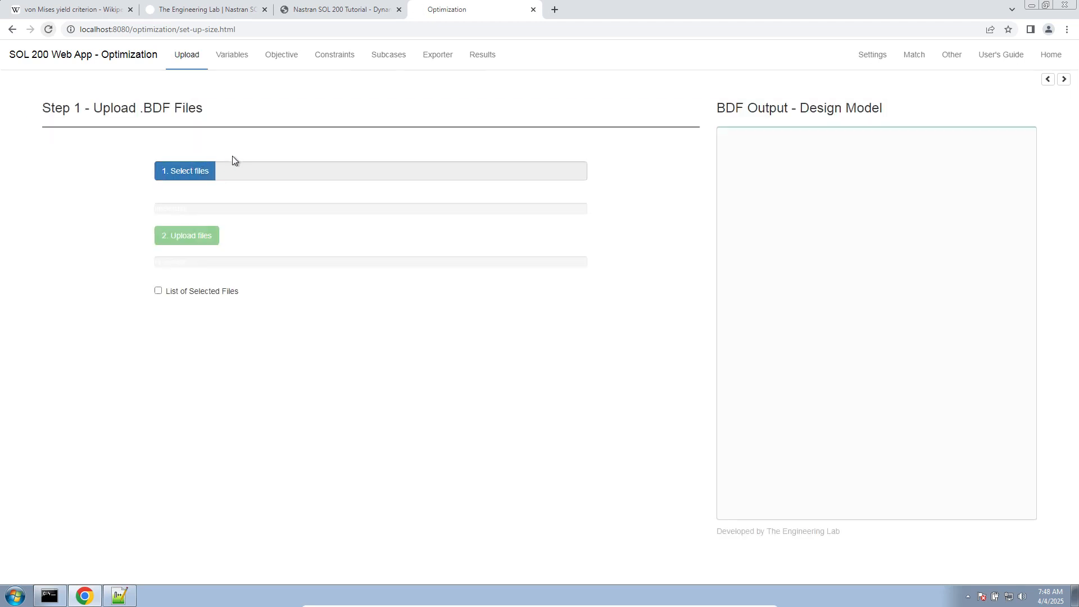
left_click(209, 168)
double_click(185, 80)
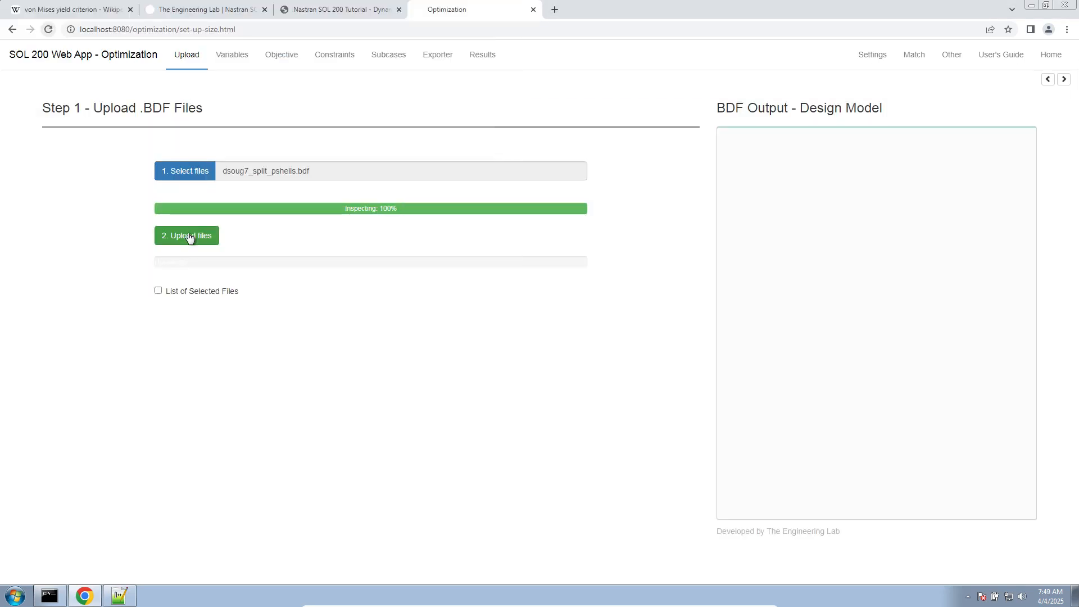
left_click(187, 234)
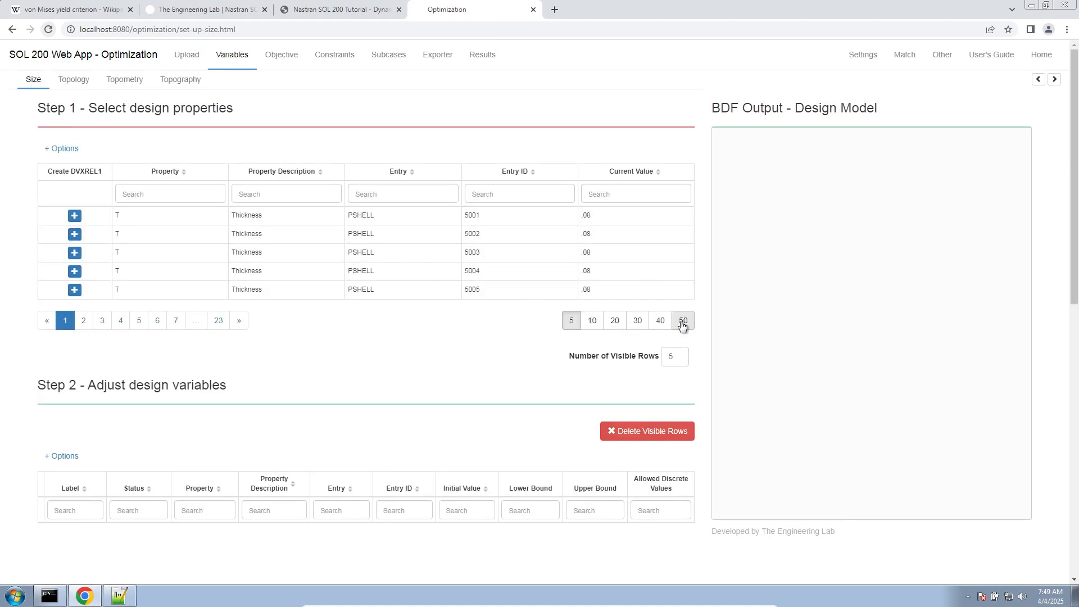
- Show 20 design properties per page and go to the last page of the design properties table
left_click(593, 320)
left_click(213, 413)
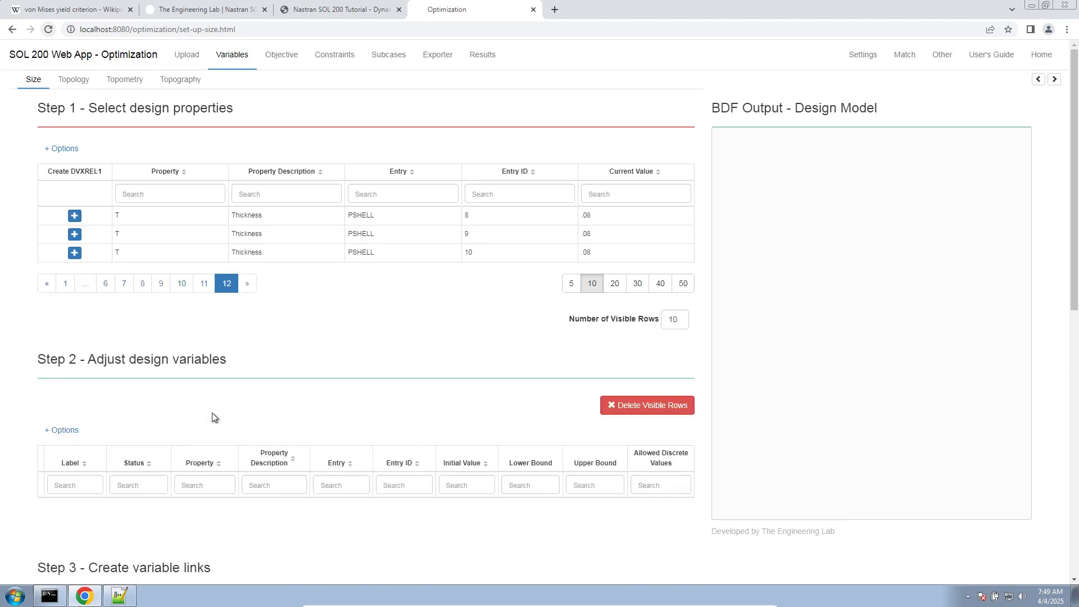
left_click(614, 283)
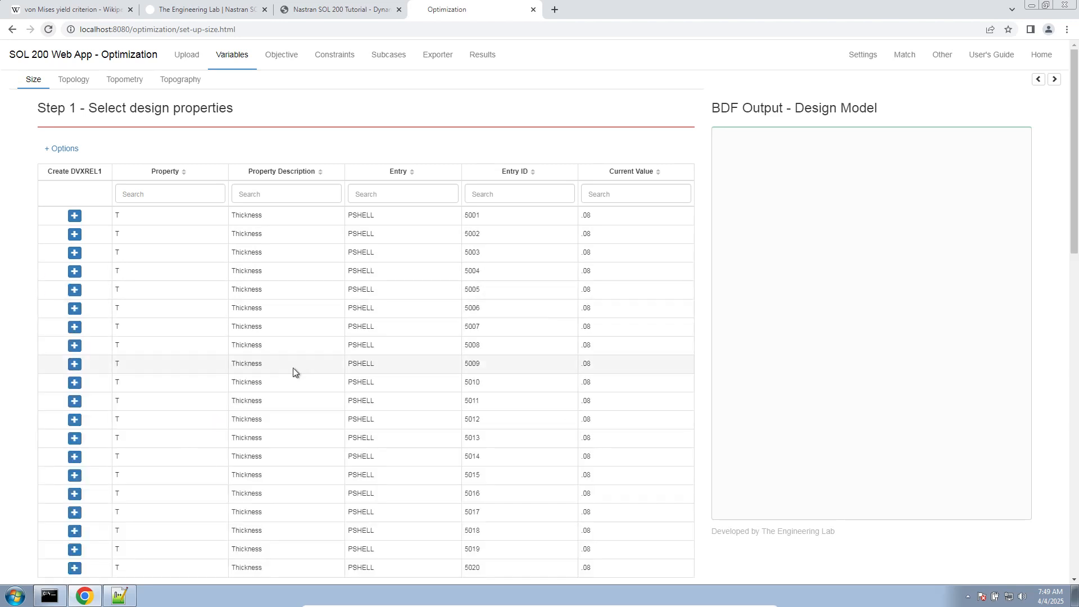
scroll(292, 368, "down", 6)
left_click(157, 263)
scroll(325, 342, "up", 6)
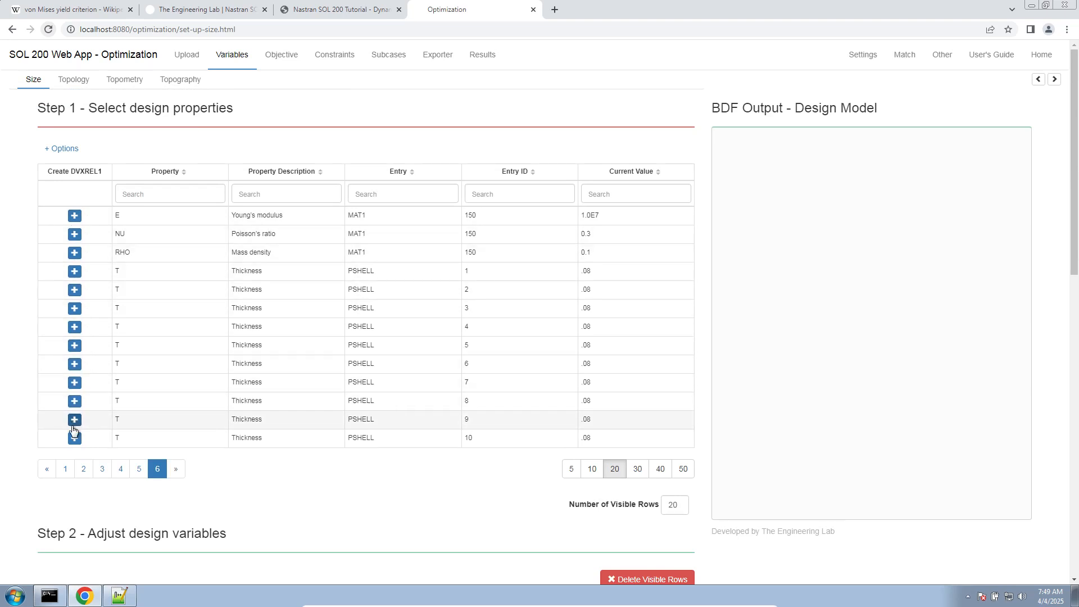
- Create individual design variables for the thicknesses of PSHELL 3, 4 and 5
left_click(74, 308)
left_click(74, 326)
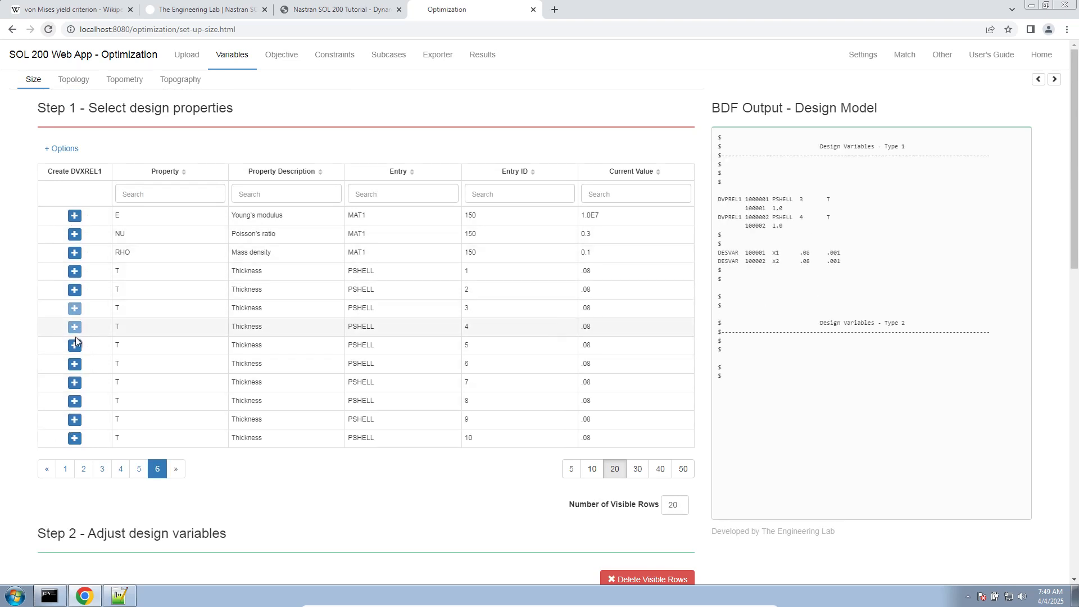
left_click(75, 344)
- Expand the options for selecting design properties to show the bulk creation settings
scroll(146, 375, "down", 5)
scroll(205, 430, "up", 5)
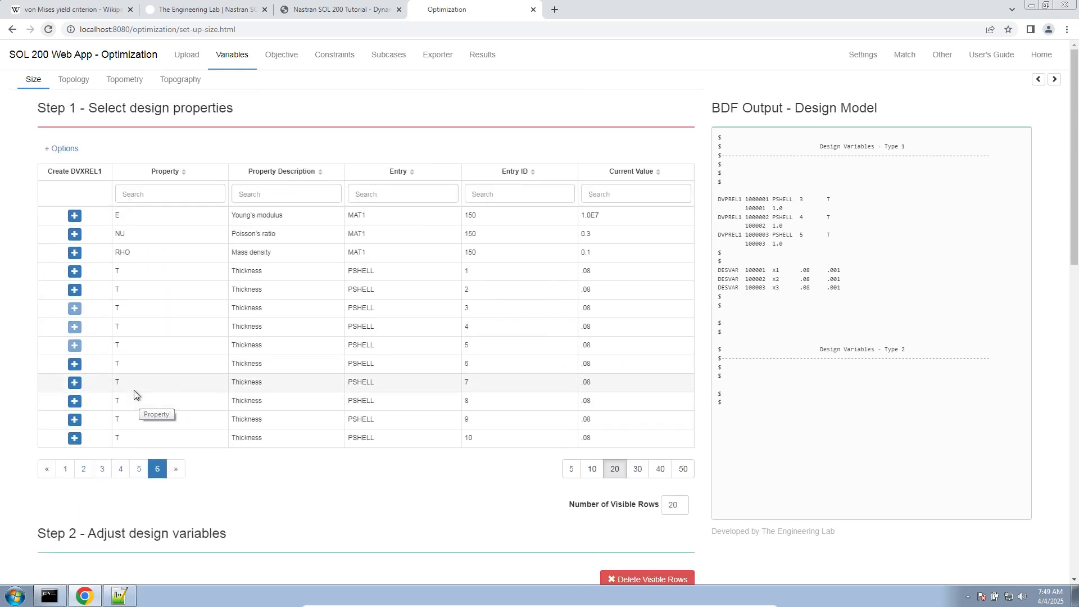
left_click(62, 149)
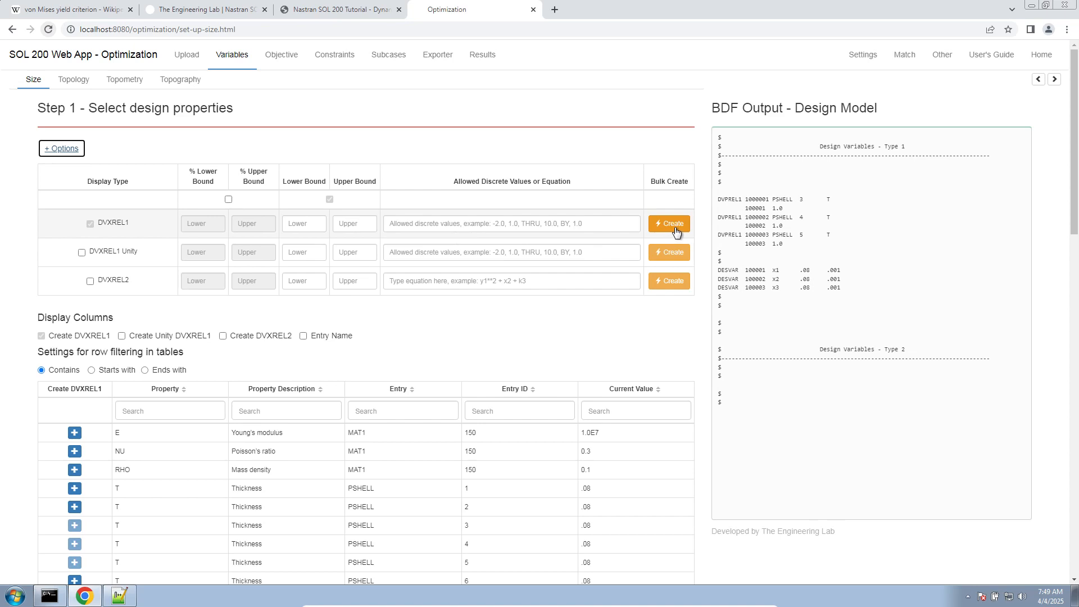
scroll(332, 357, "down", 3)
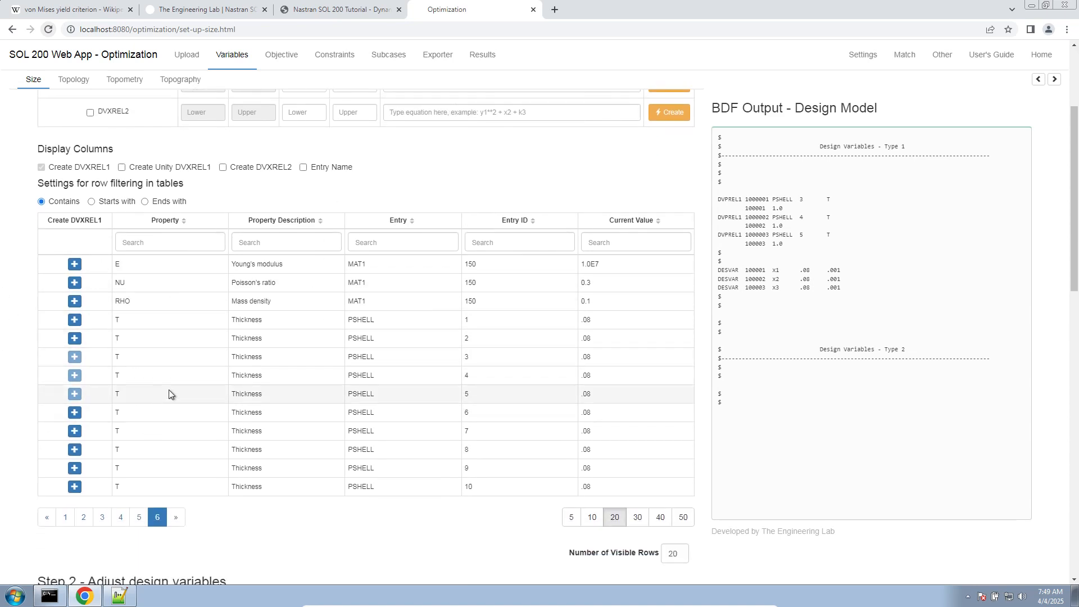
scroll(330, 433, "up", 2)
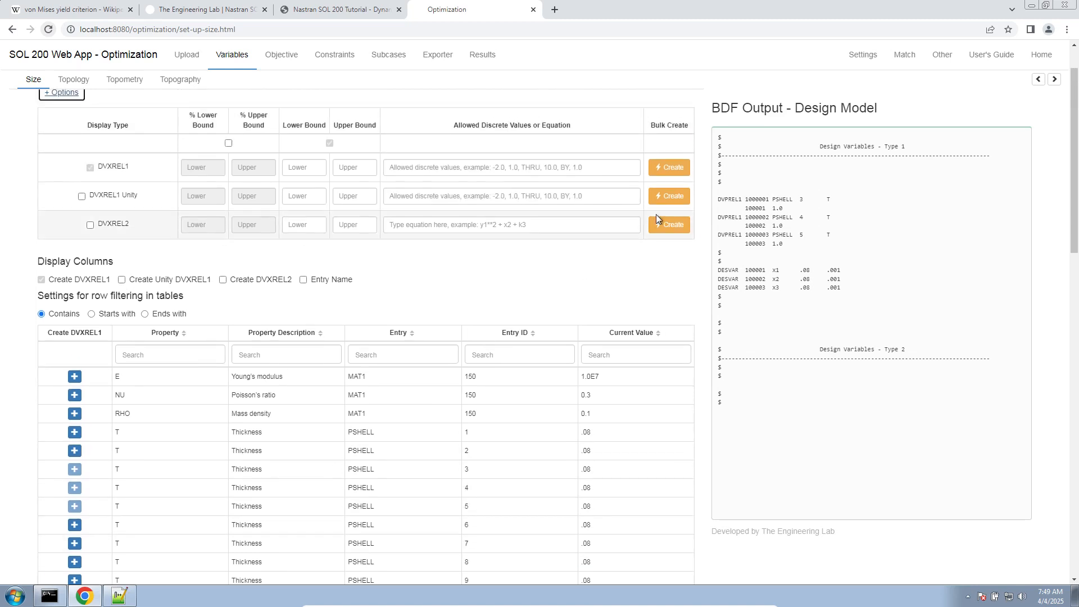
- Bulk create DVXREL1 design variables for all design properties shown on the current page
left_click(667, 167)
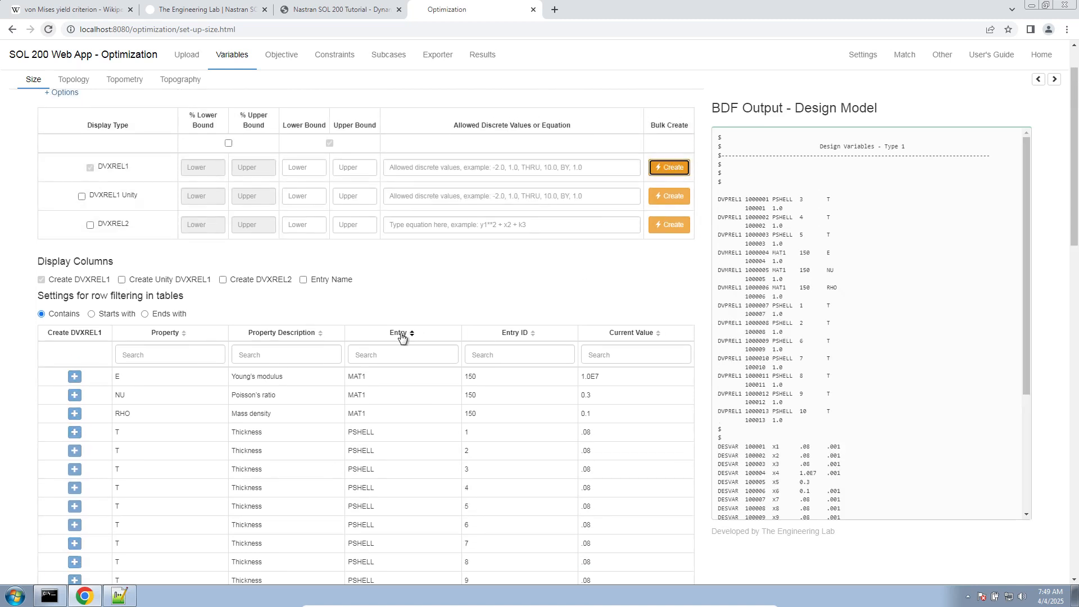
scroll(161, 272, "down", 5)
scroll(107, 229, "down", 4)
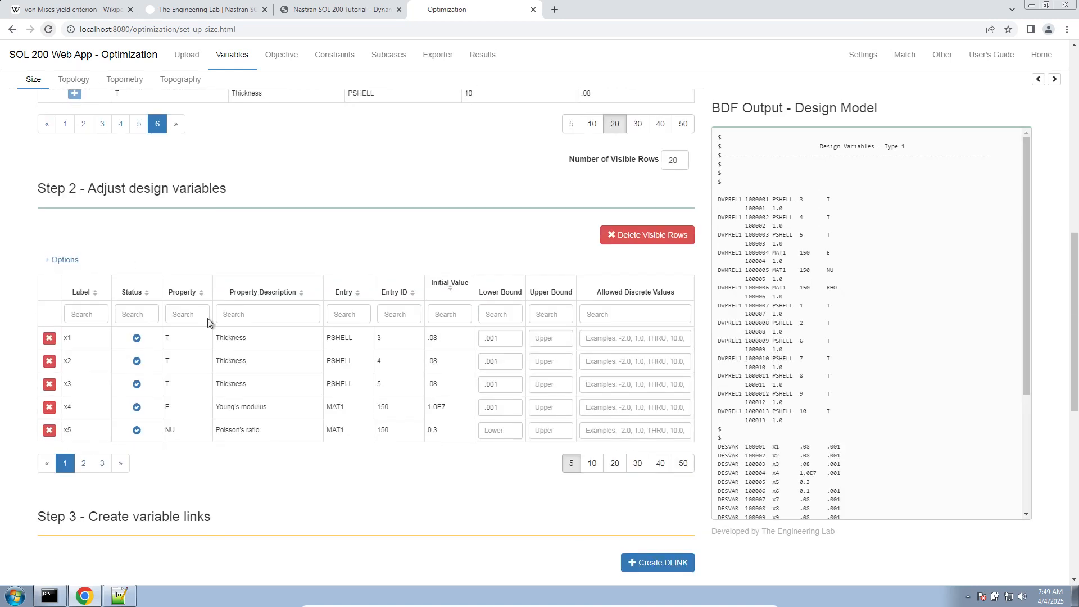
- Show 20 rows in the design variables table and delete all visible design variables
left_click(592, 461)
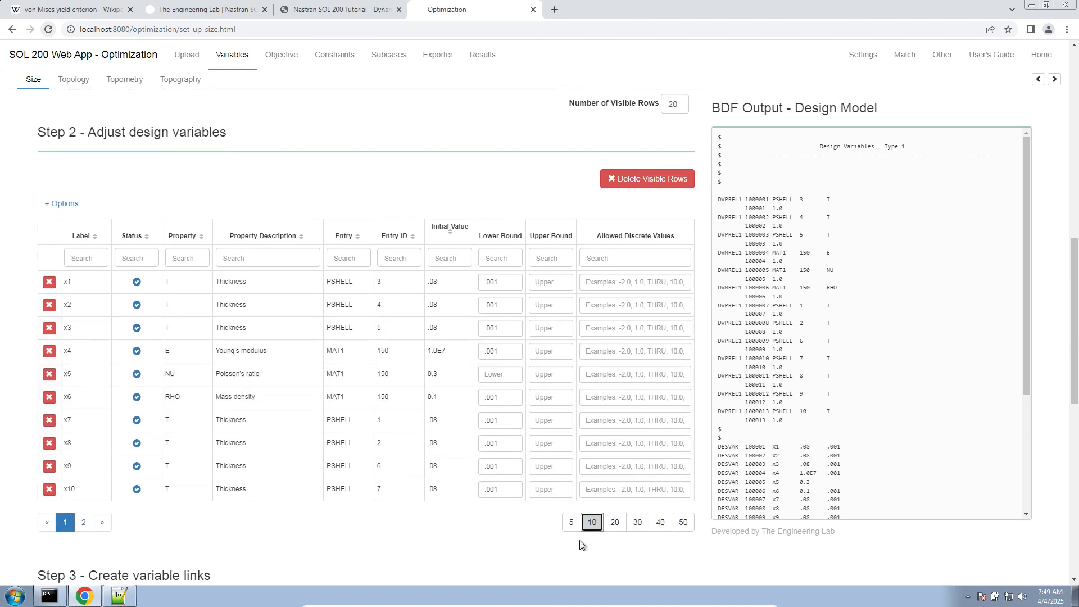
left_click(615, 522)
scroll(273, 462, "up", 8)
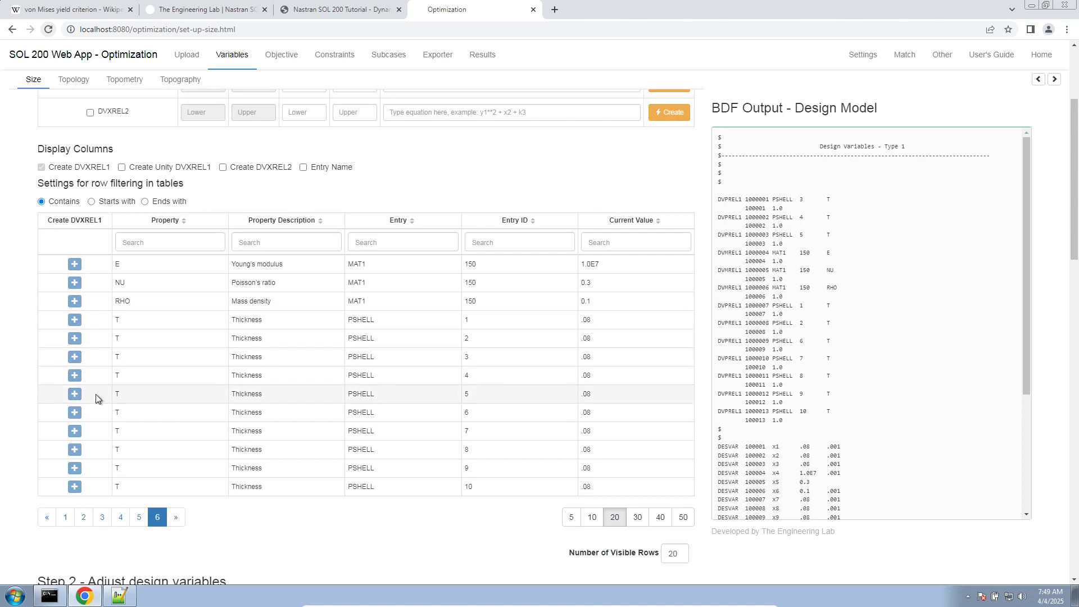
scroll(225, 454, "down", 6)
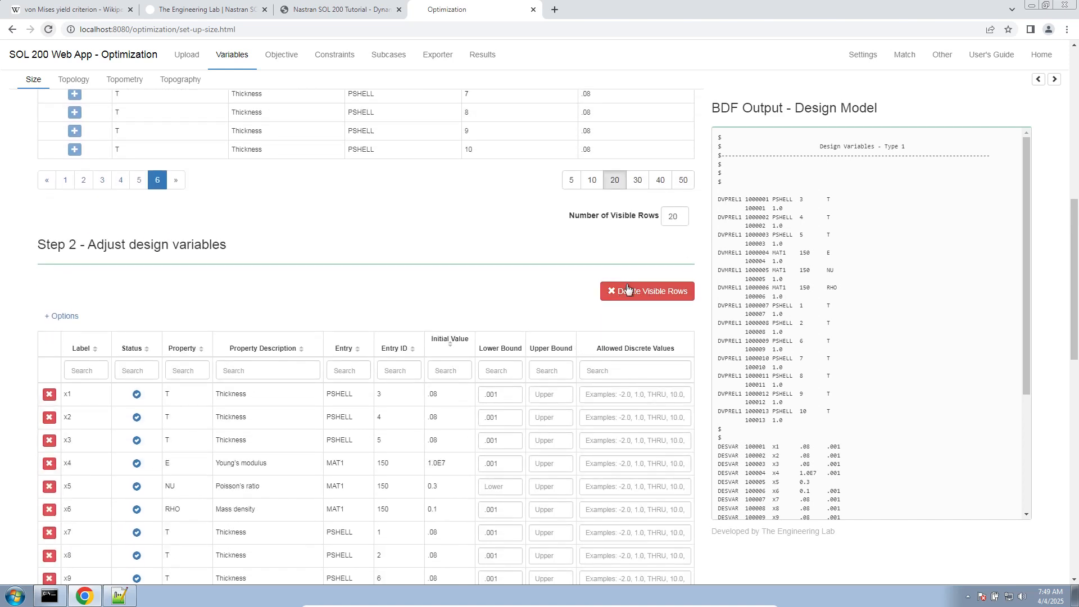
left_click(606, 298)
scroll(285, 386, "up", 11)
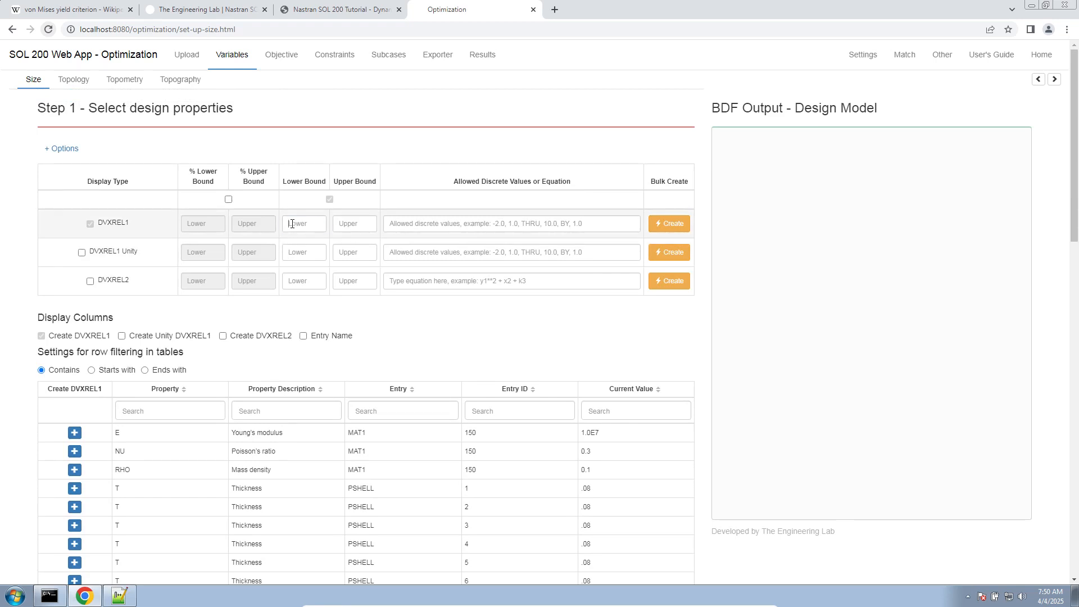
- Set the DVXREL1 bulk creation bounds to a lower bound of 0.001 and an upper bound of 1.0
left_click(291, 223)
type("0.001")
key("Tab")
type("1.0")
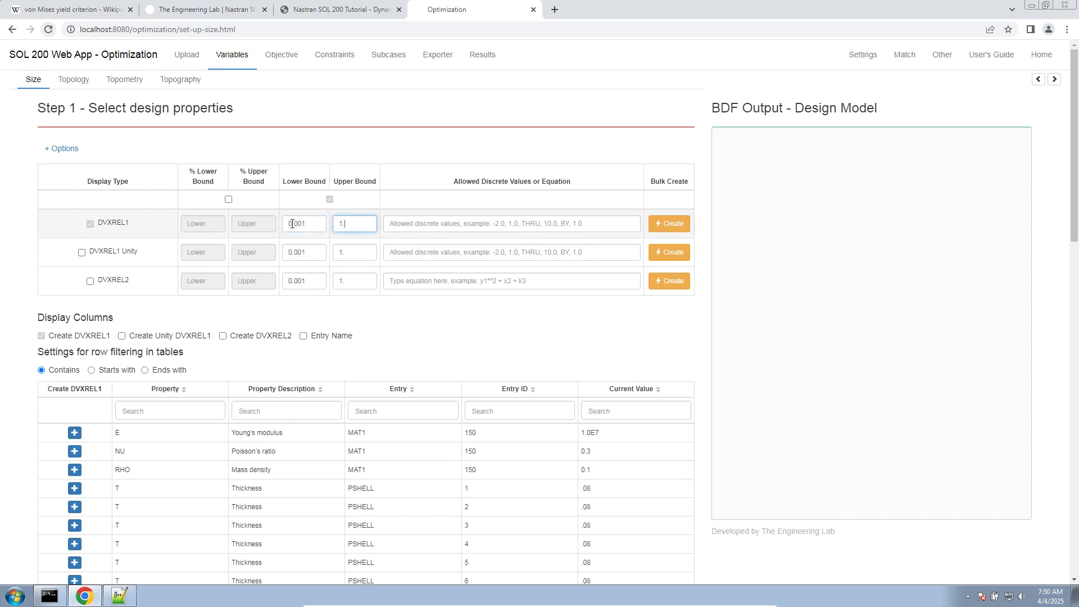
key("Tab")
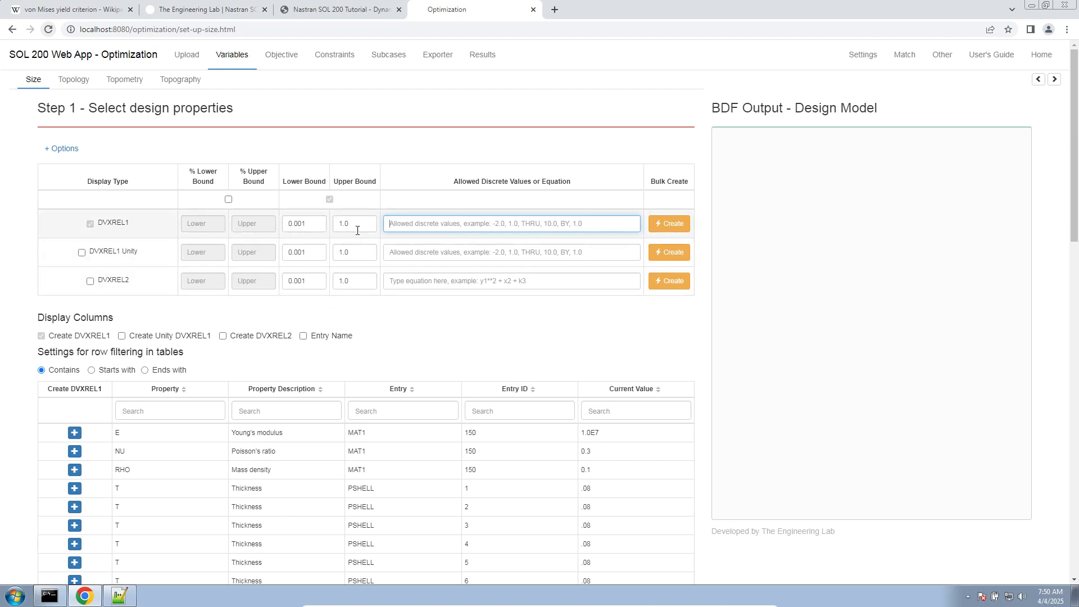
- Bulk create DVXREL1 variables with the entered bounds for the listed properties and review their bounds in the design variables table
left_click(677, 224)
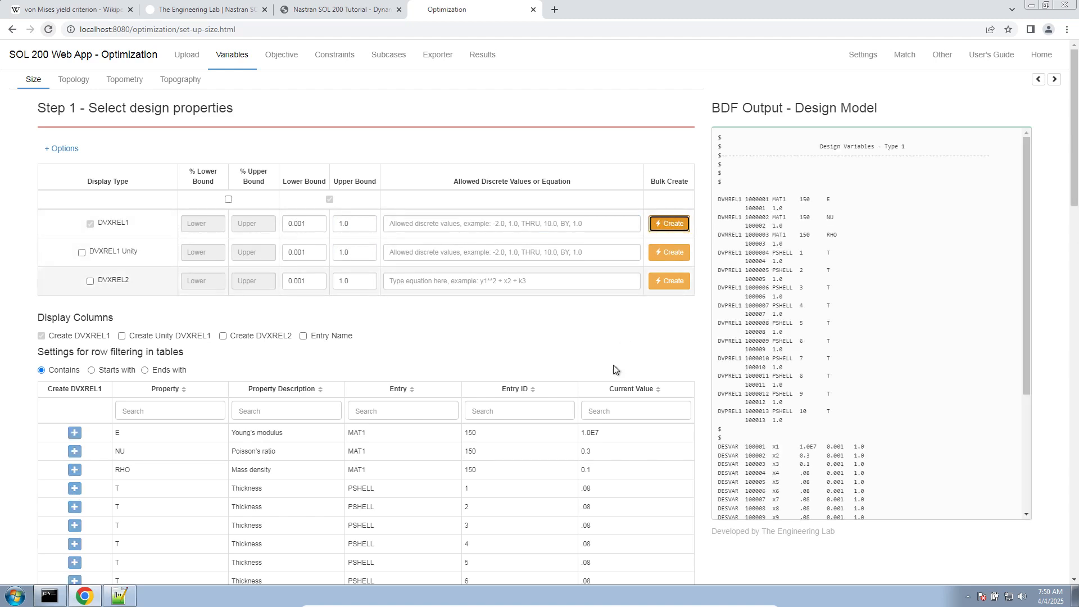
scroll(609, 376, "down", 15)
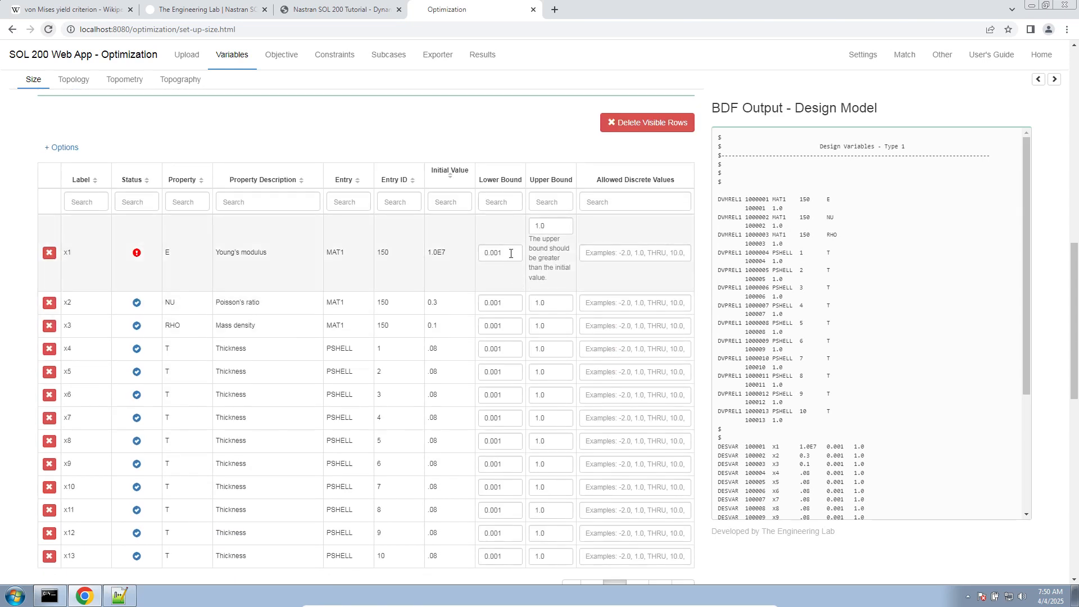
scroll(517, 359, "down", 4)
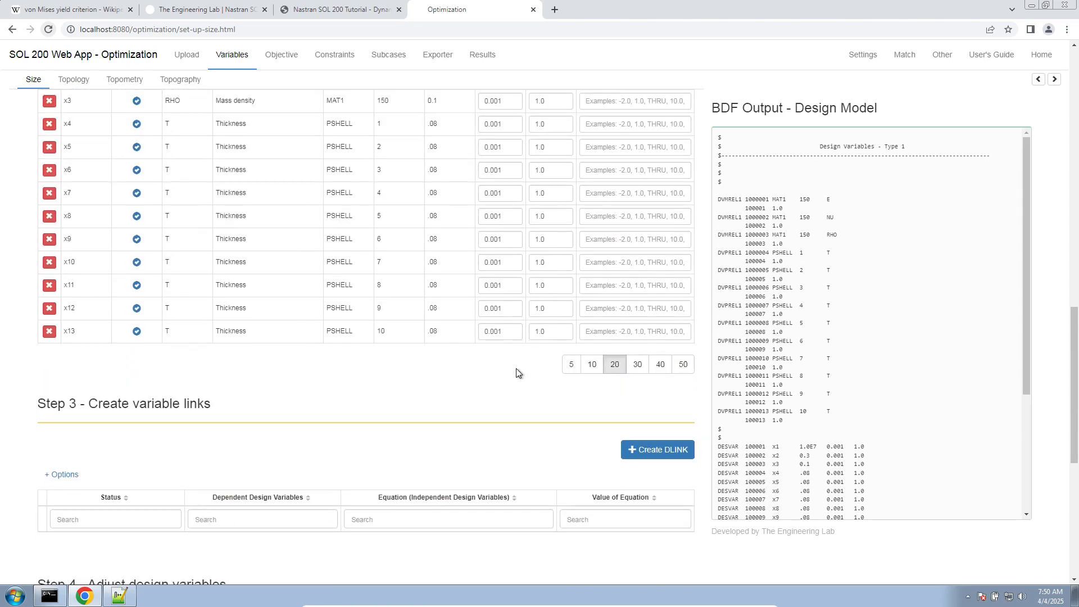
scroll(517, 363, "up", 8)
scroll(516, 369, "down", 4)
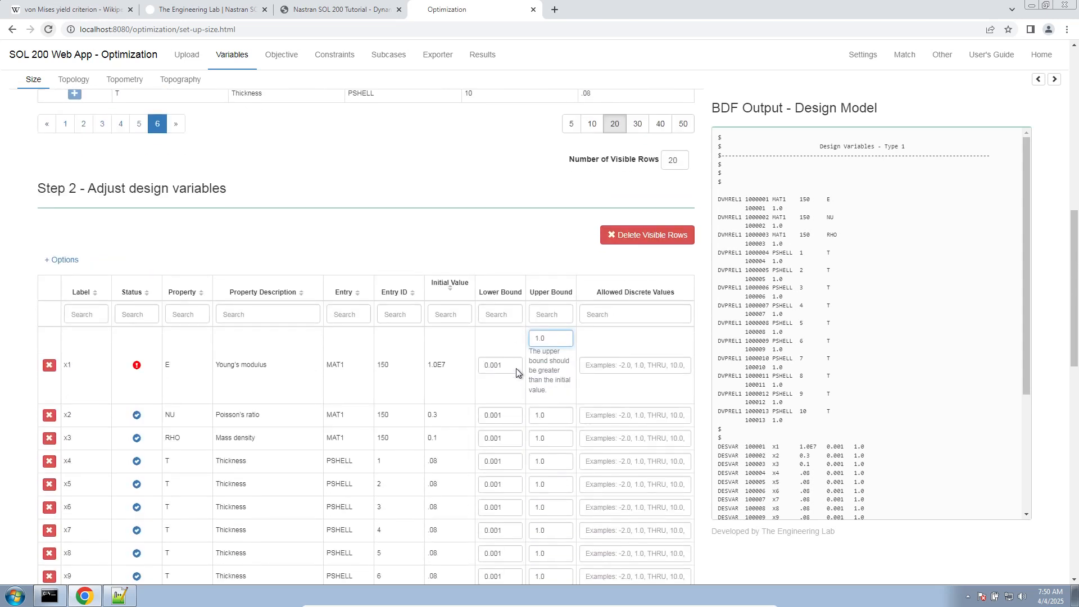
scroll(430, 421, "up", 7)
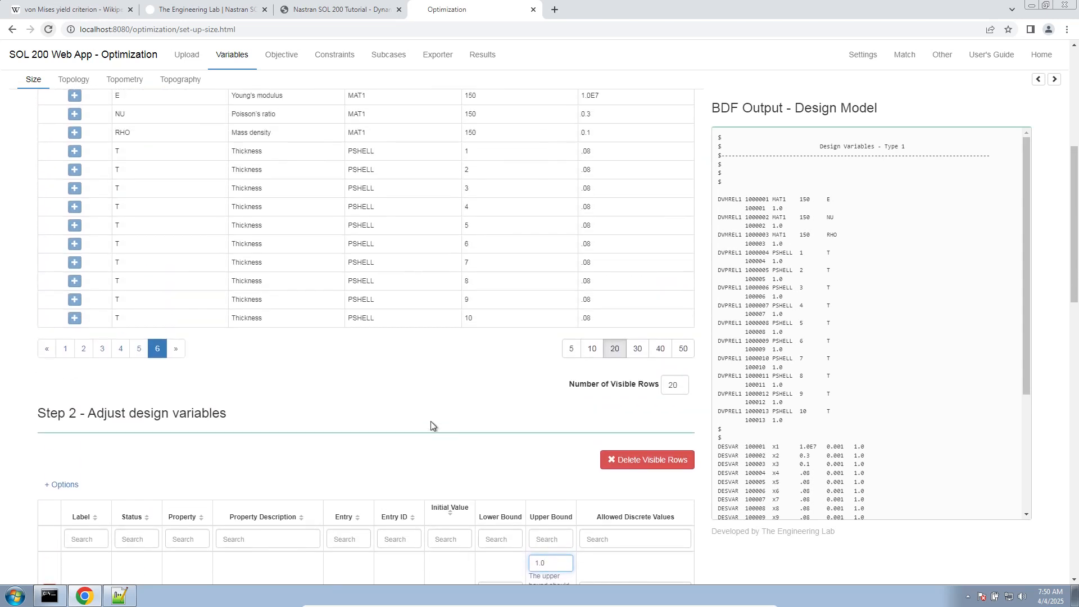
scroll(292, 315, "down", 8)
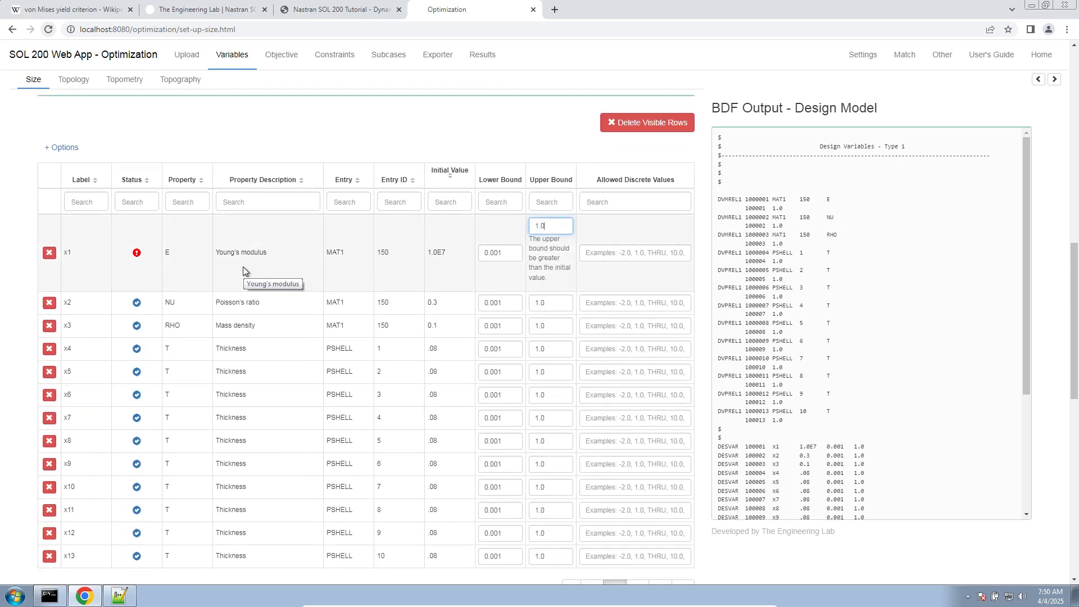
- Highlight the MAT1 design variables in the table, then delete all visible design variables
left_click_drag(178, 243, 461, 330)
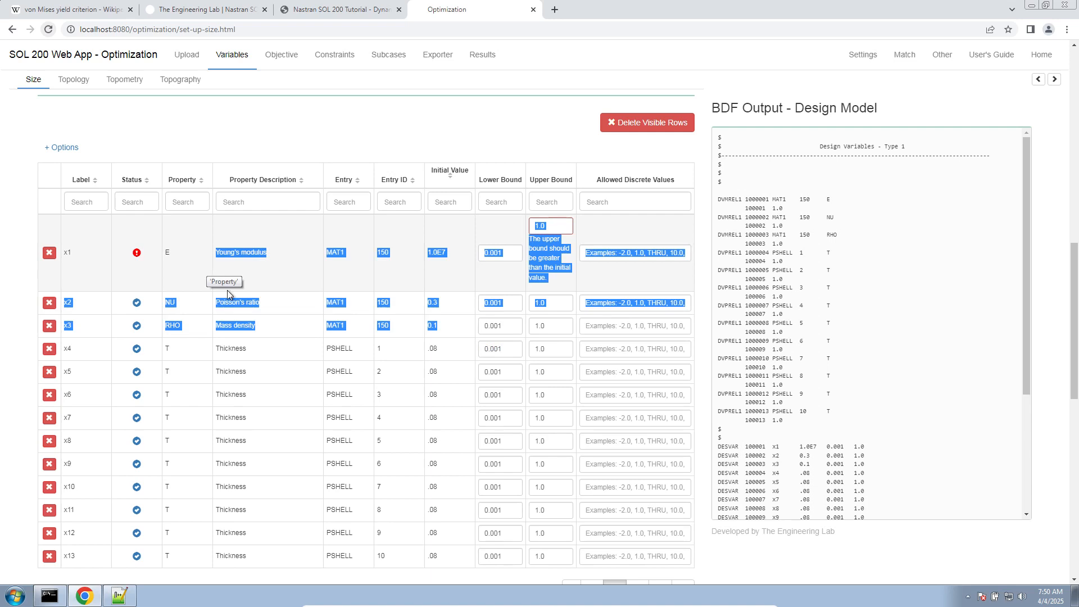
left_click(586, 152)
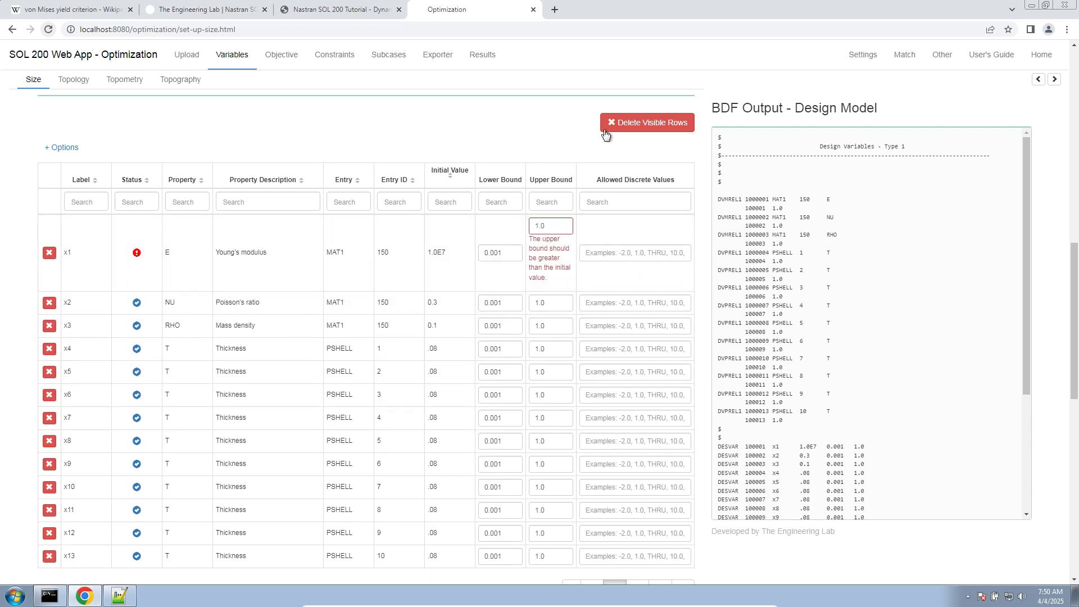
left_click(609, 131)
scroll(443, 332, "up", 10)
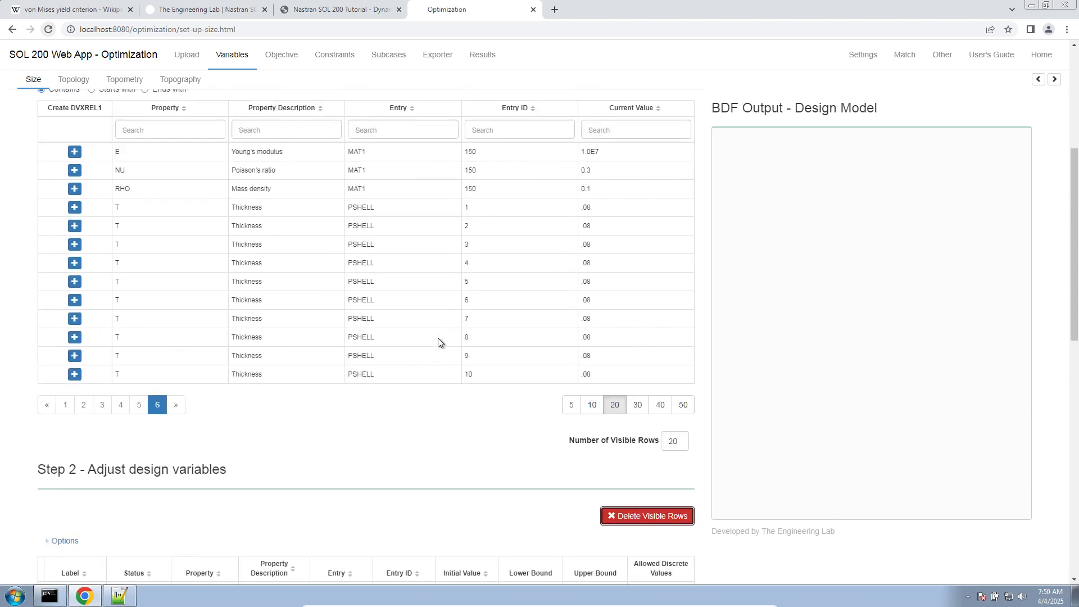
- Return the properties table to page 1 and filter it by description "thickness" and entry "pshell"
scroll(551, 408, "down", 3)
left_click(65, 404)
scroll(243, 449, "up", 2)
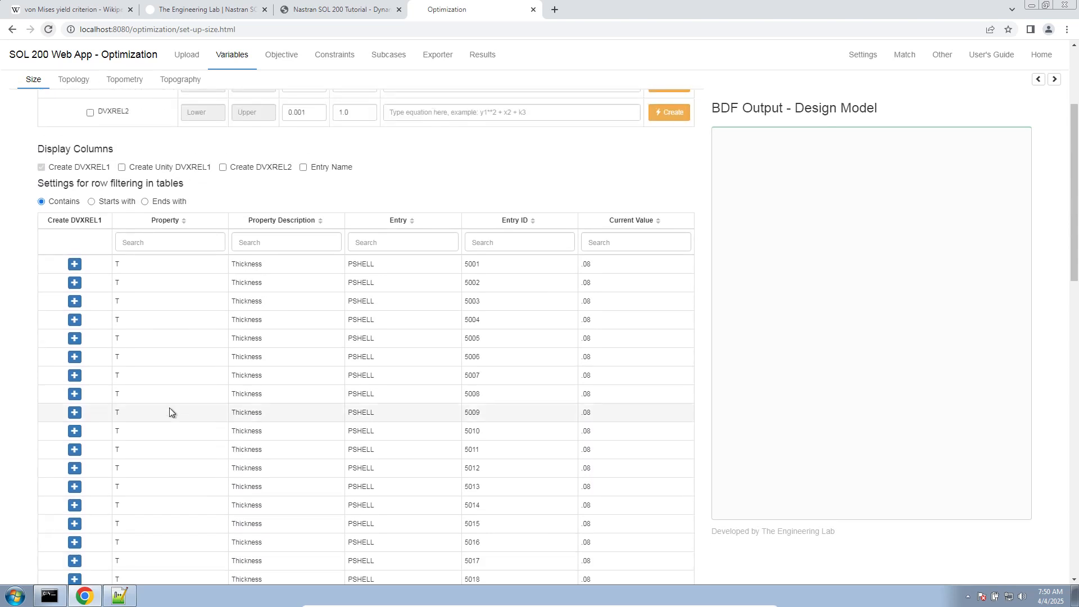
left_click(255, 242)
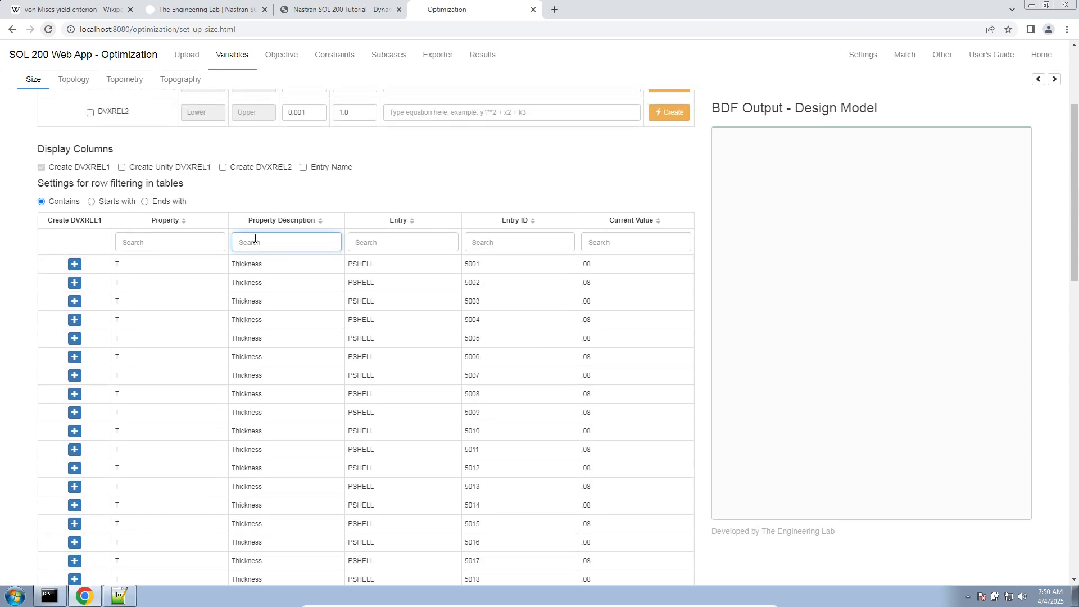
type("thicknesss")
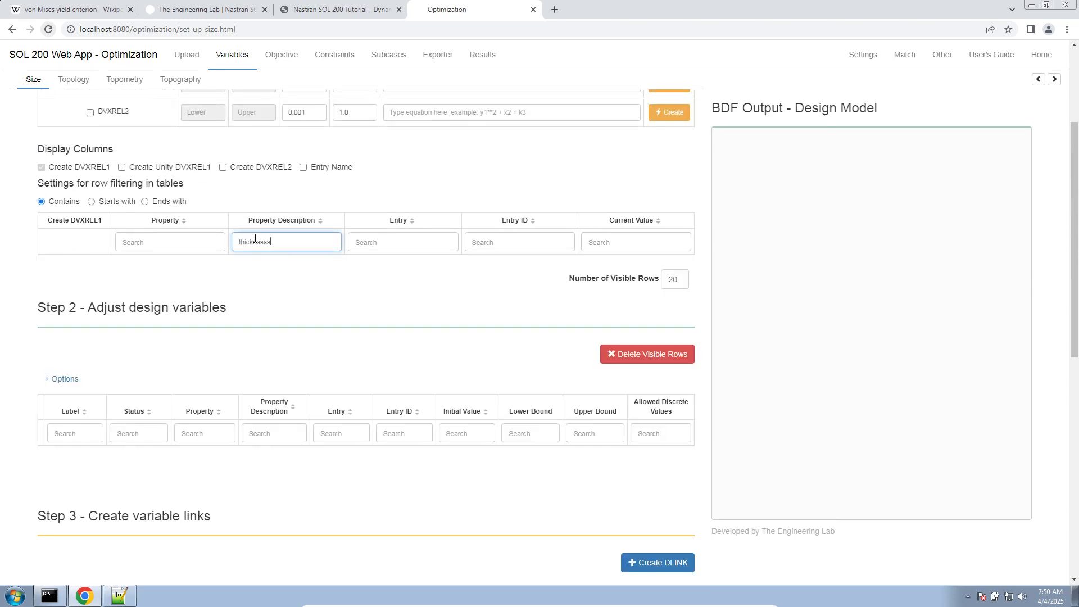
key("BackSpace")
key("Tab")
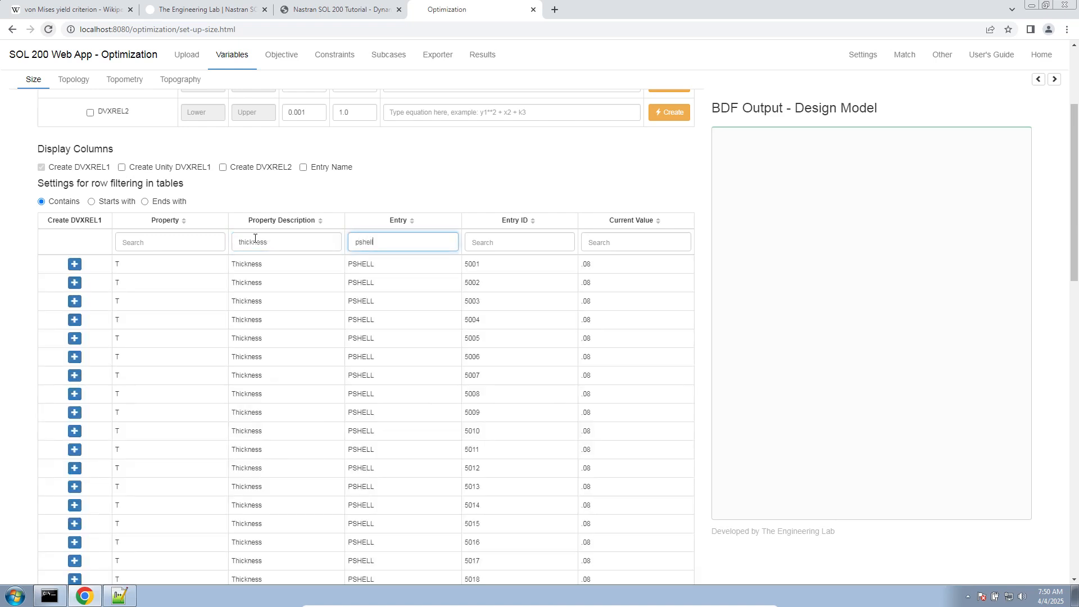
- Set the number of visible rows in the properties table to 200
scroll(334, 316, "down", 5)
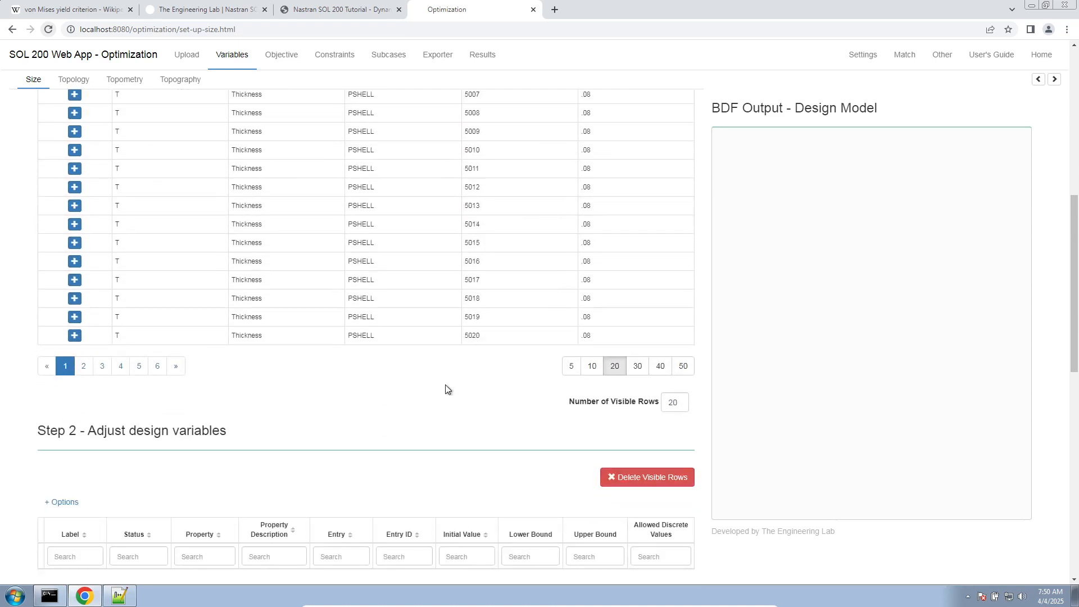
scroll(466, 395, "up", 1)
double_click(671, 461)
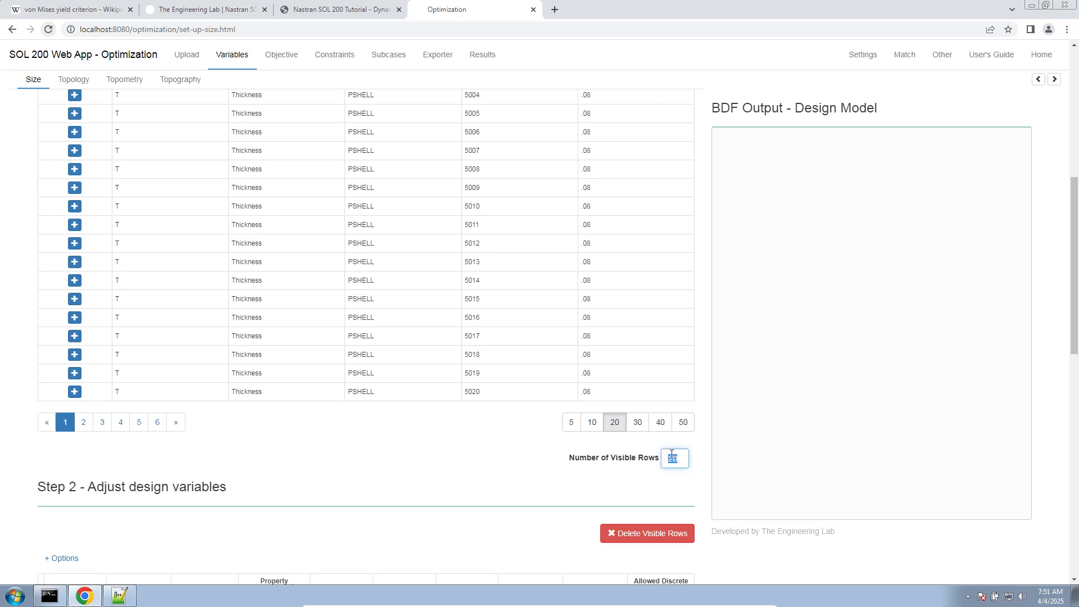
type("0")
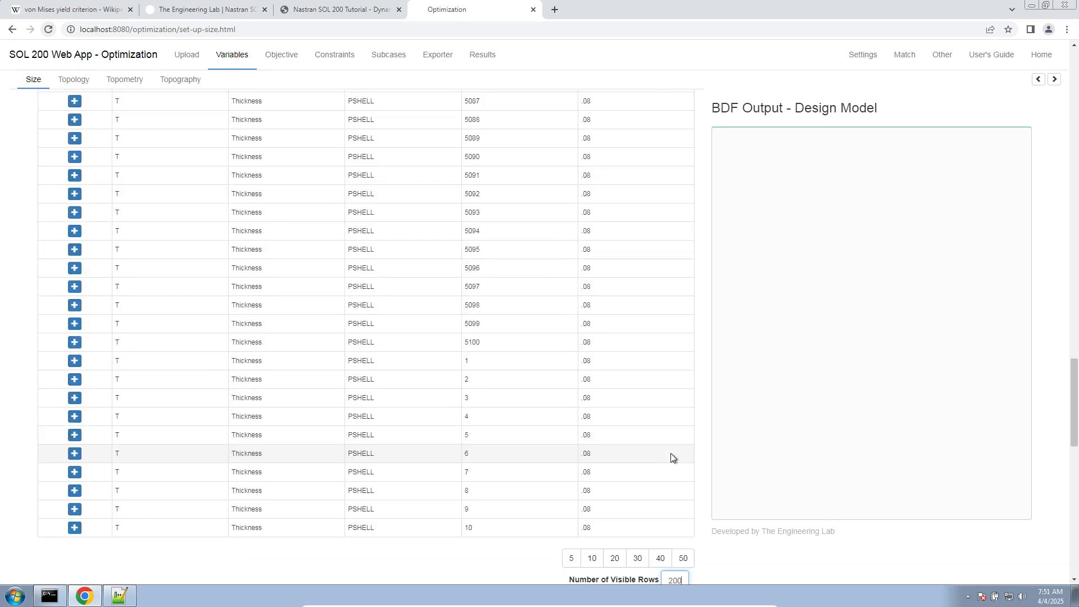
- Check the filtered PSHELL thickness rows, then bulk create DVXREL1 variables for them with bounds 0.001 and 1.0
scroll(489, 417, "up", 13)
scroll(453, 375, "up", 15)
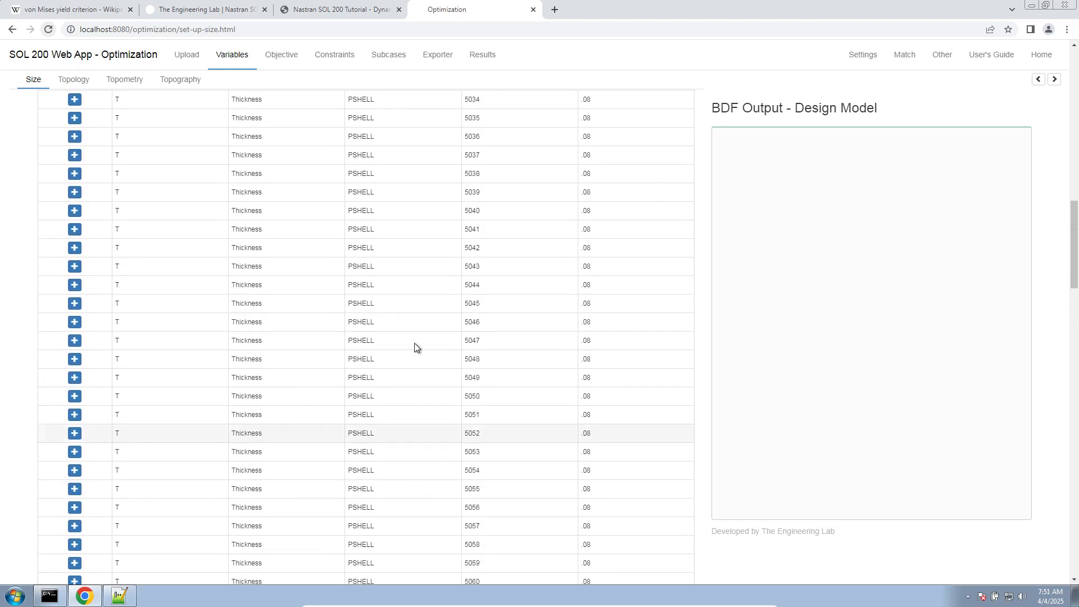
scroll(343, 224, "up", 6)
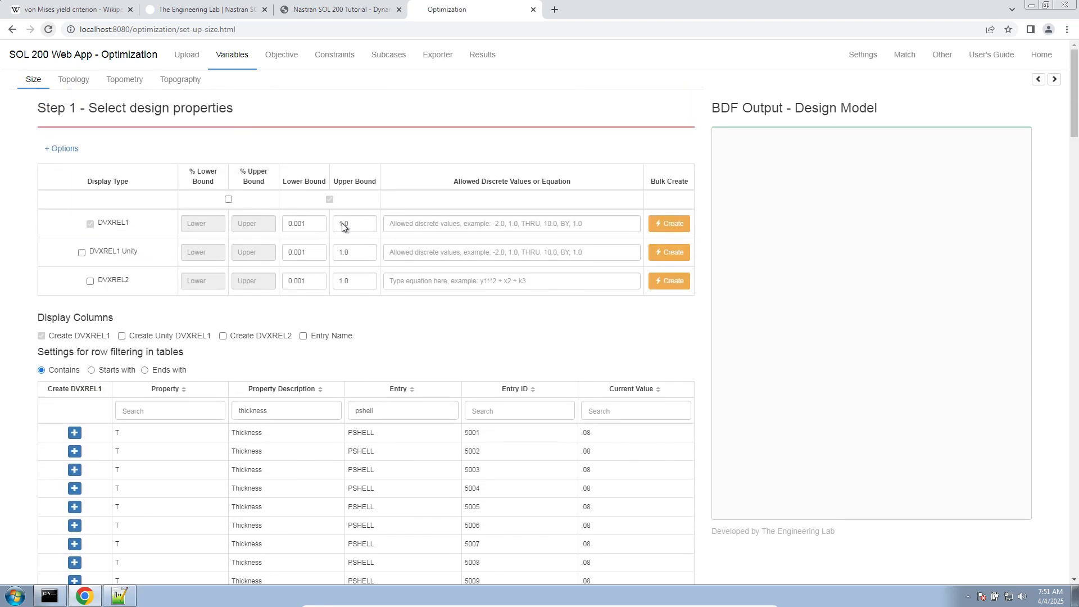
scroll(351, 248, "down", 12)
scroll(356, 264, "down", 5)
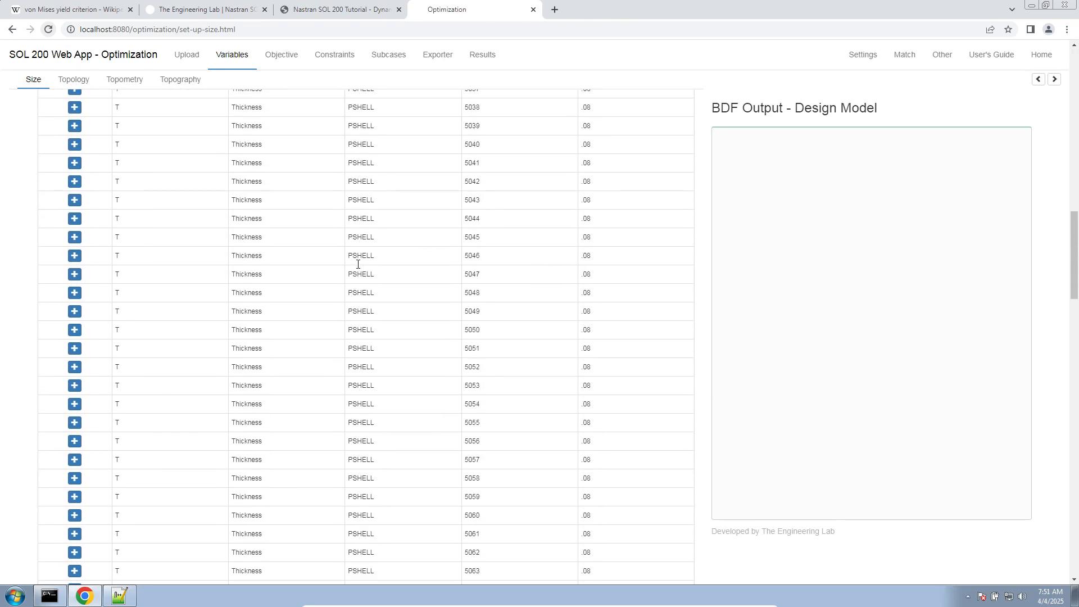
scroll(356, 264, "down", 6)
scroll(357, 265, "down", 14)
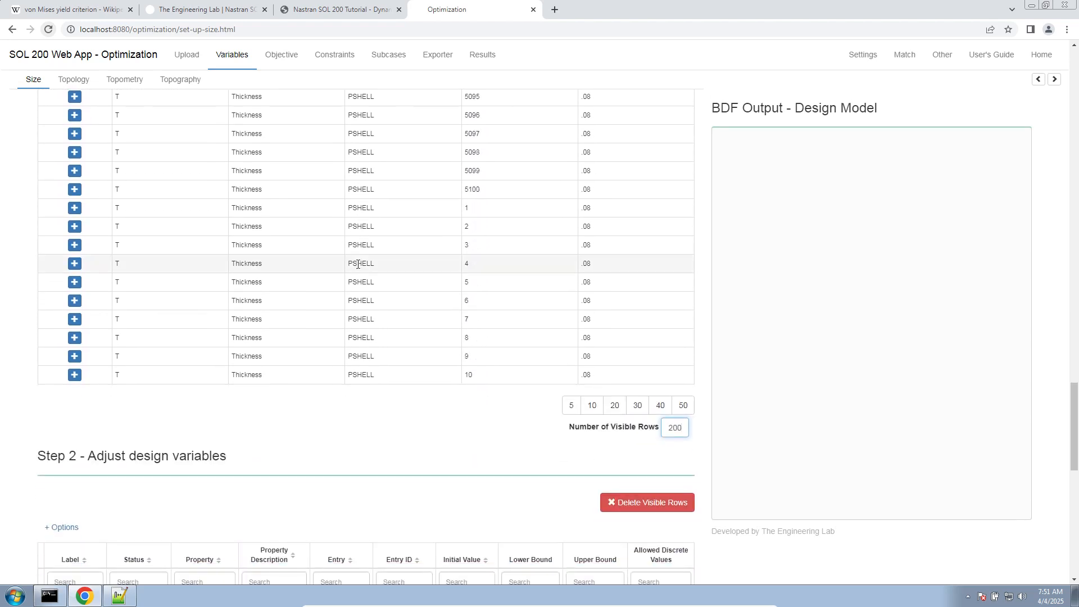
scroll(358, 264, "up", 19)
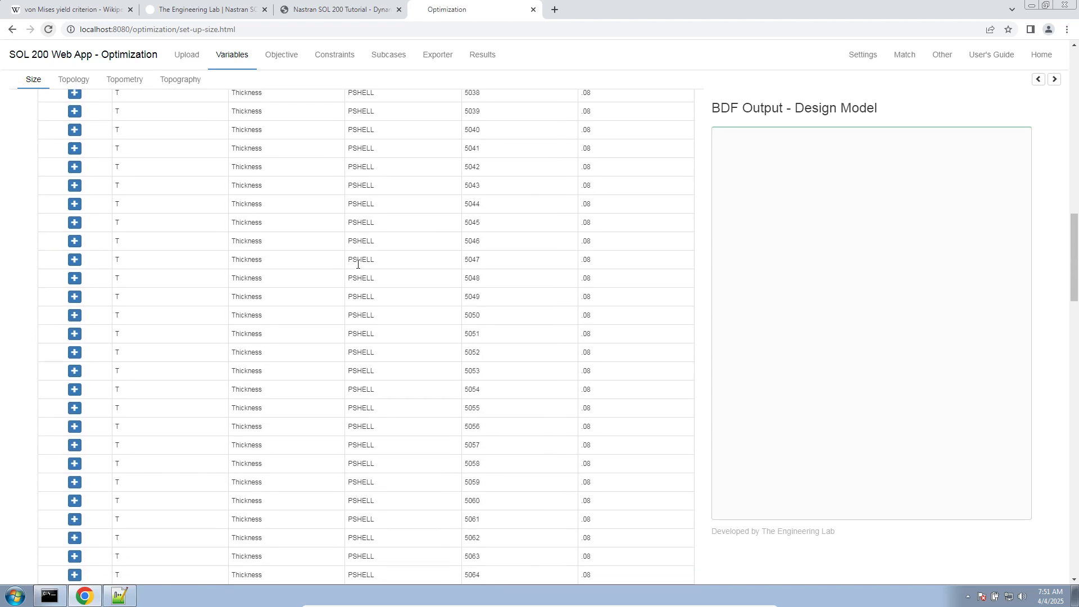
scroll(358, 264, "up", 17)
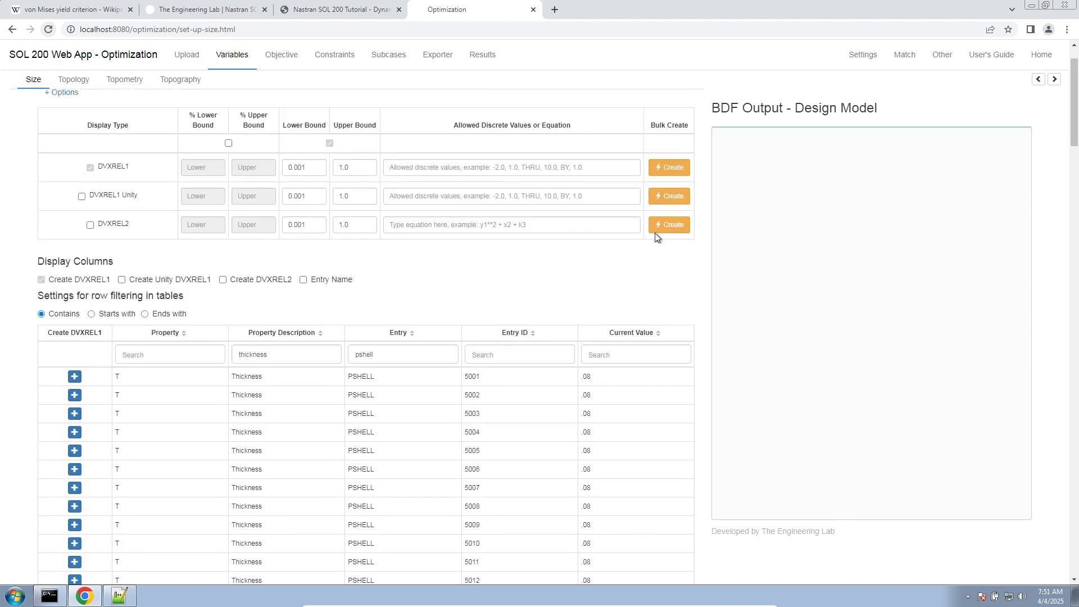
left_click(669, 167)
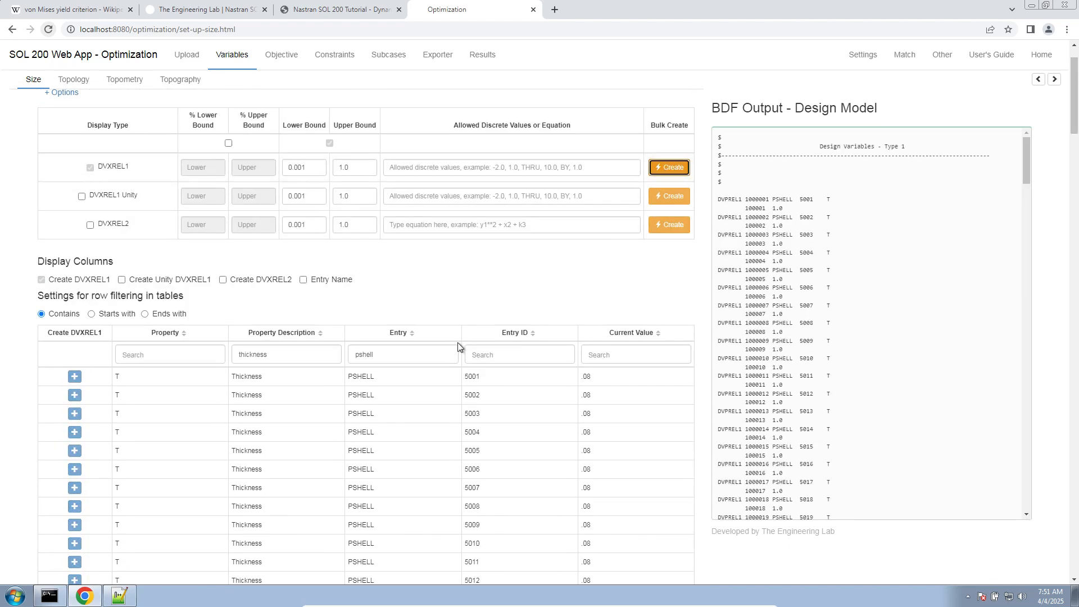
- Review the newly created thickness design variables on the first and last pages of the design variables table
scroll(458, 342, "down", 15)
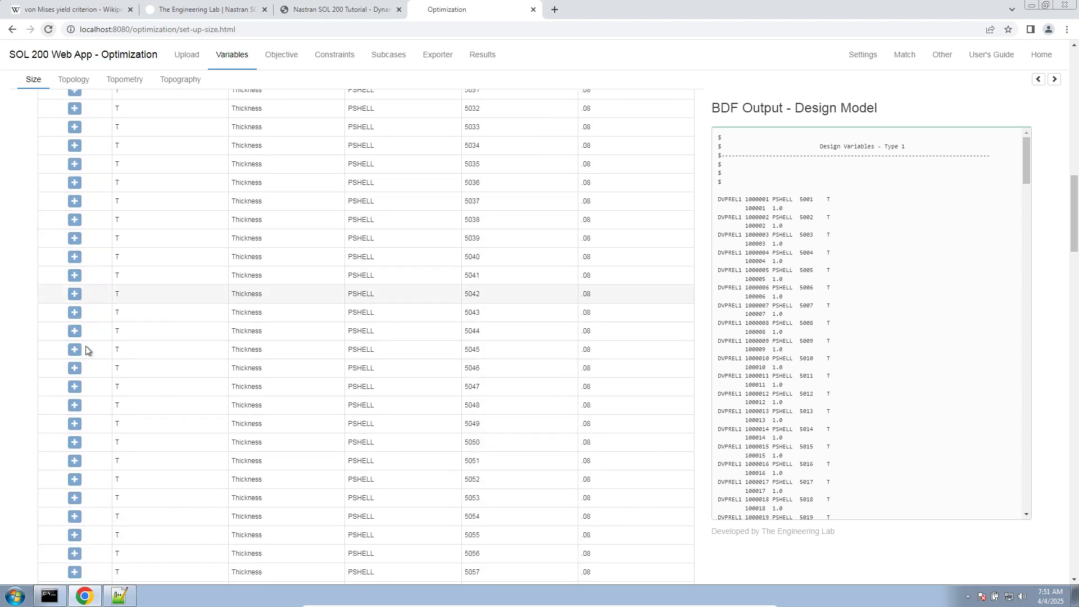
scroll(87, 393, "down", 20)
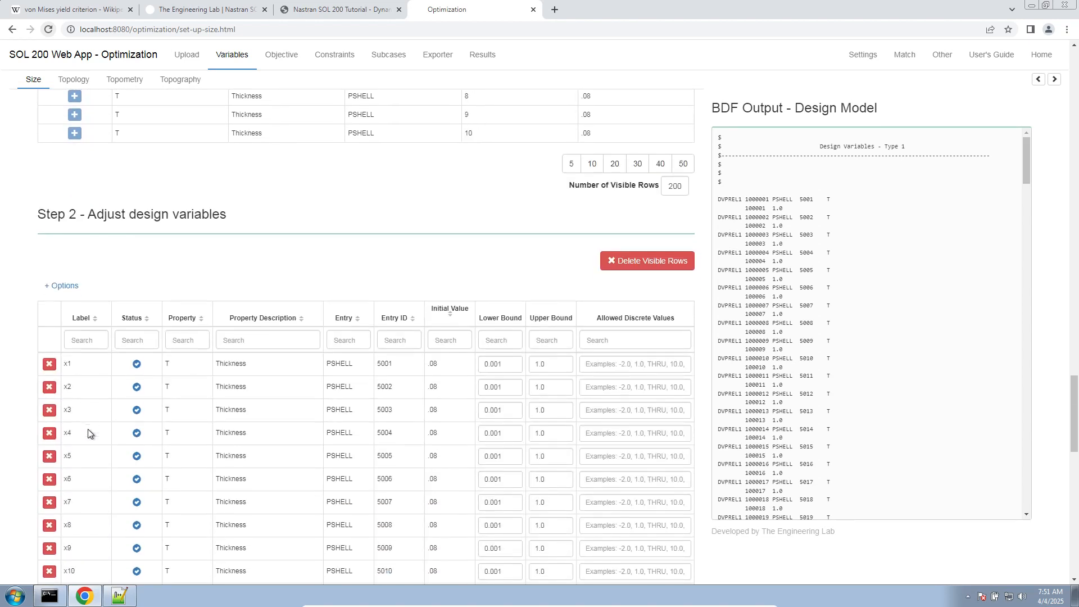
scroll(89, 433, "down", 3)
scroll(309, 241, "down", 2)
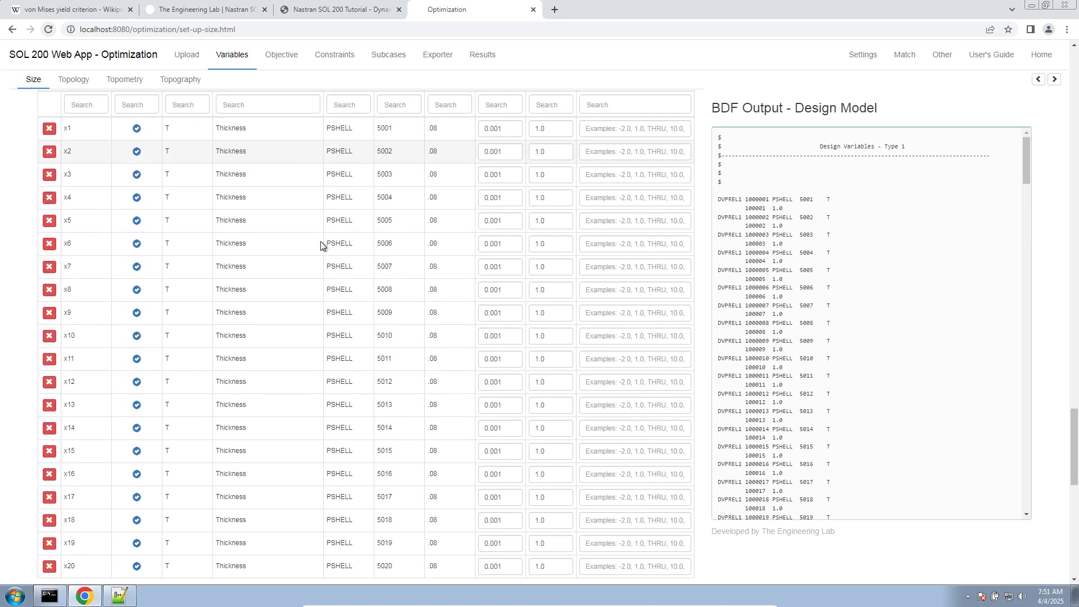
scroll(321, 245, "down", 3)
scroll(319, 244, "up", 3)
scroll(309, 256, "down", 2)
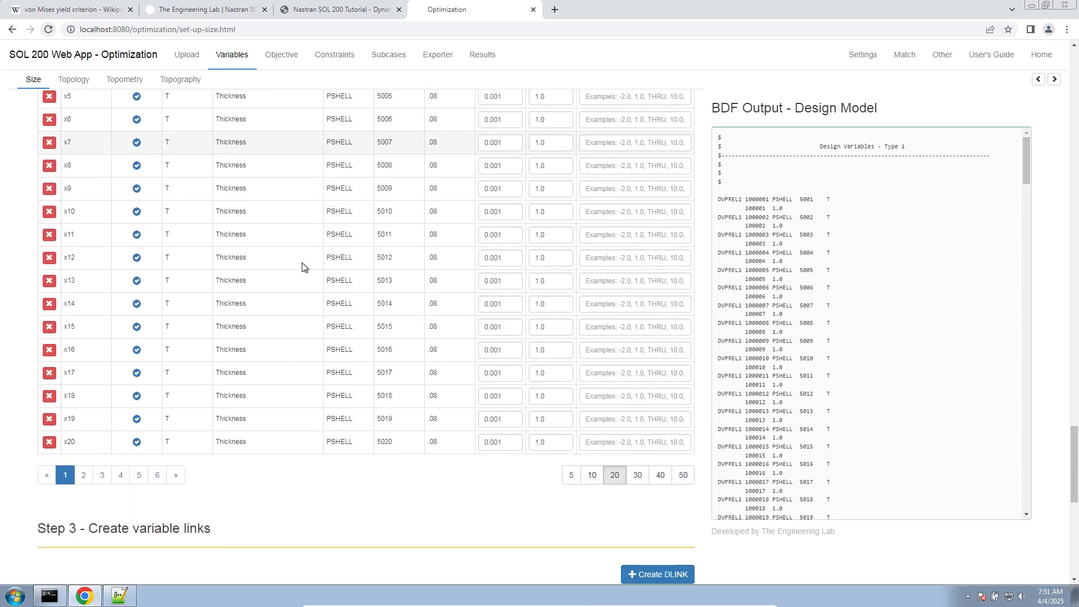
scroll(281, 314, "up", 1)
left_click(166, 517)
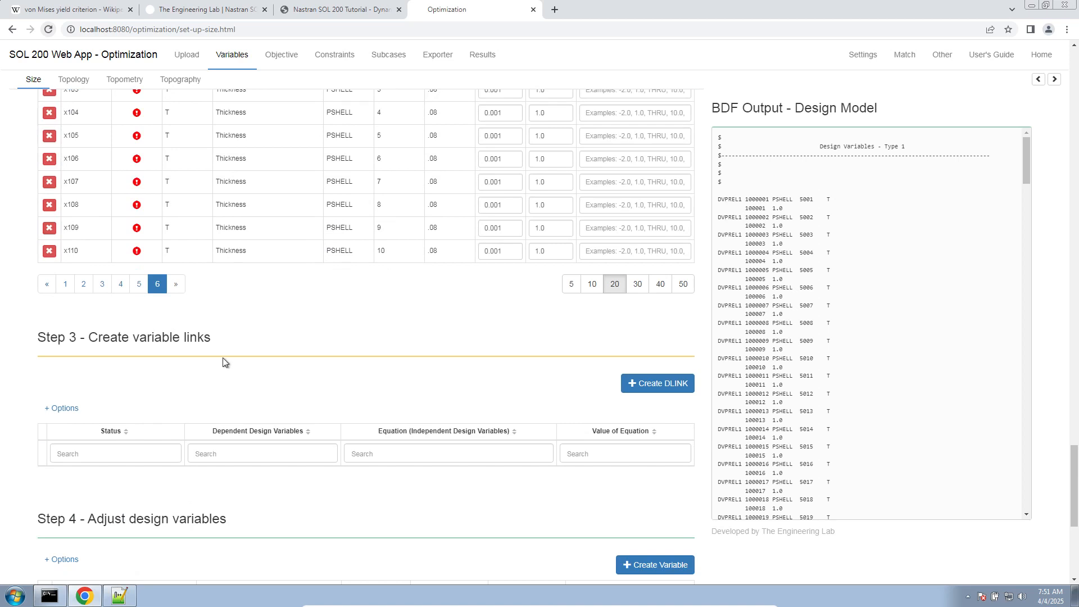
scroll(224, 362, "up", 3)
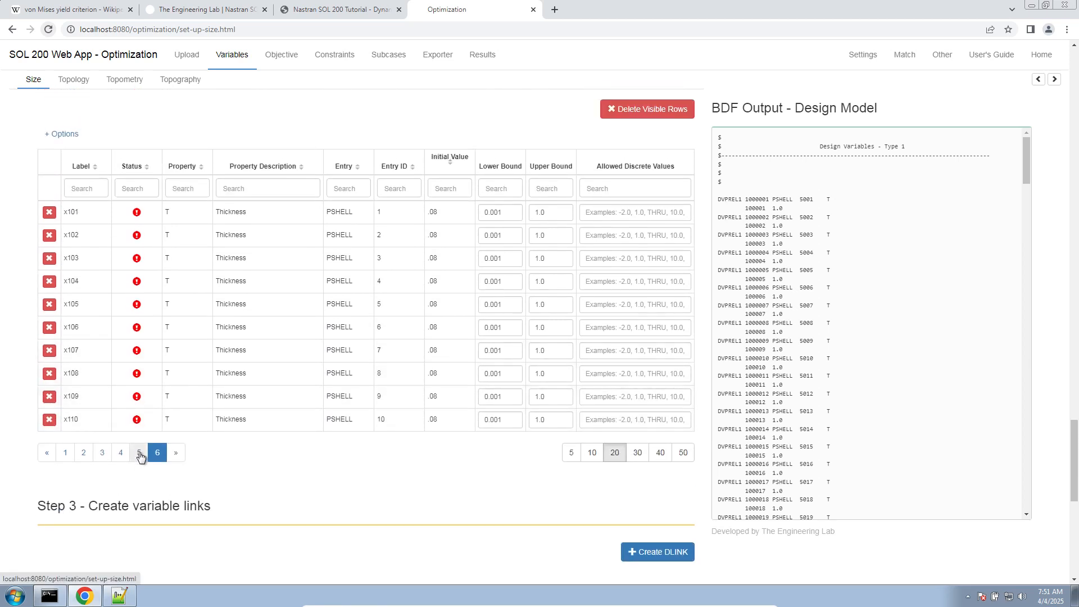
- Switch to Notepad++ and highlight the PSHELL ranges 5001-5100 and 1-10 in the question notes
left_click(119, 595)
left_click(19, 46)
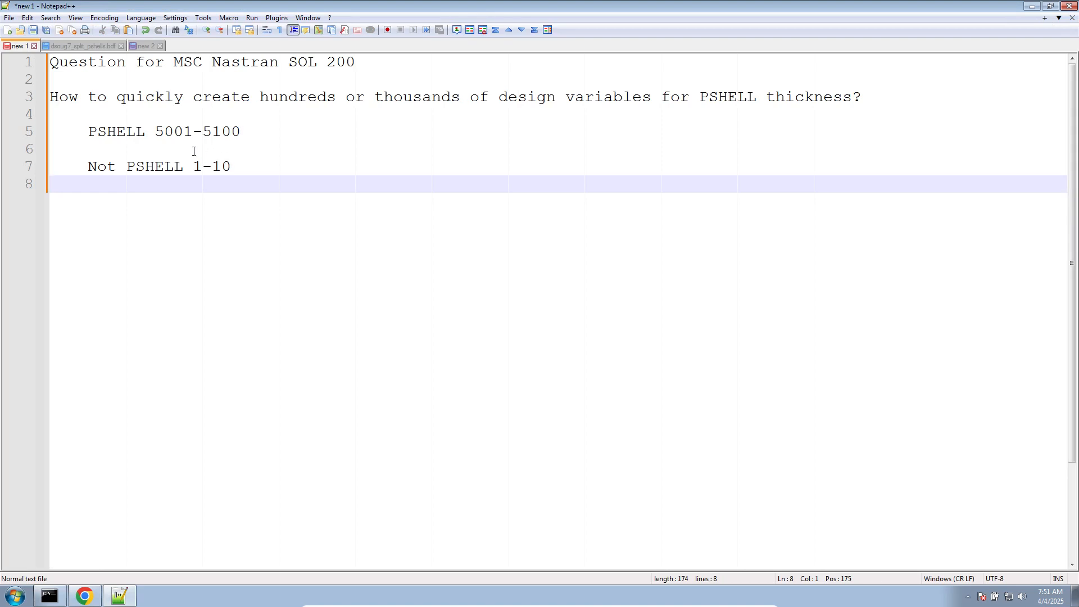
left_click_drag(155, 131, 252, 132)
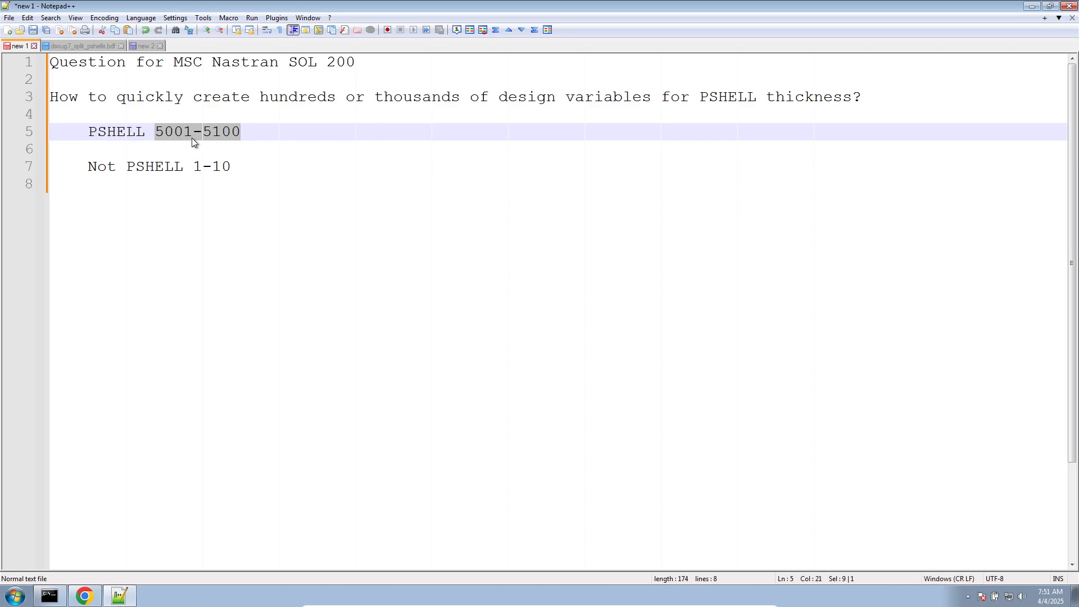
left_click(164, 149)
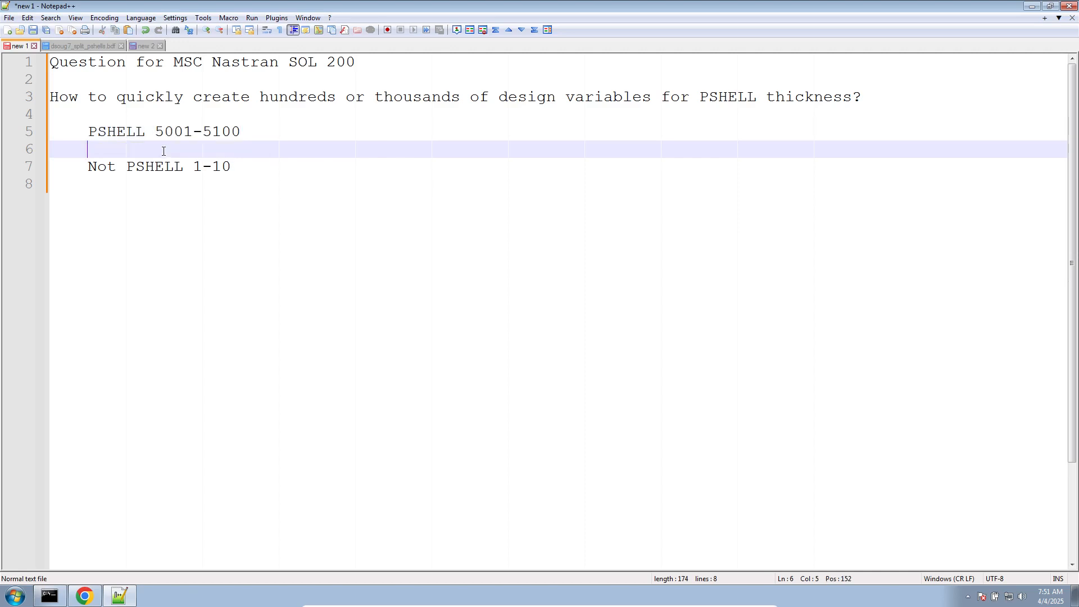
left_click_drag(192, 167, 239, 168)
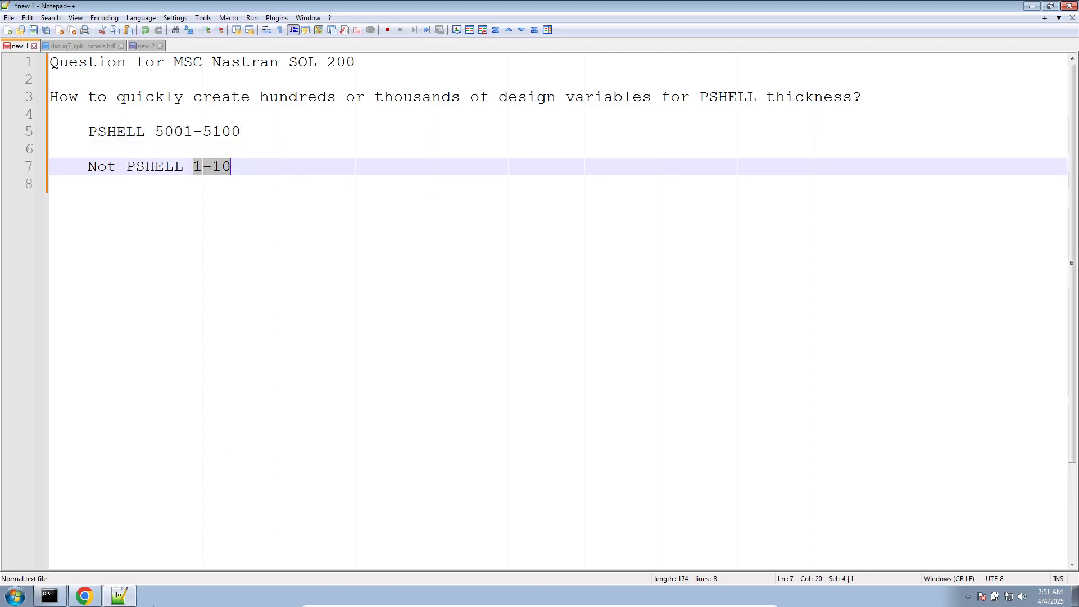
- Switch back to the SOL 200 Web App and examine which PSHELL IDs are on design variable pages 5 and 6
left_click(84, 595)
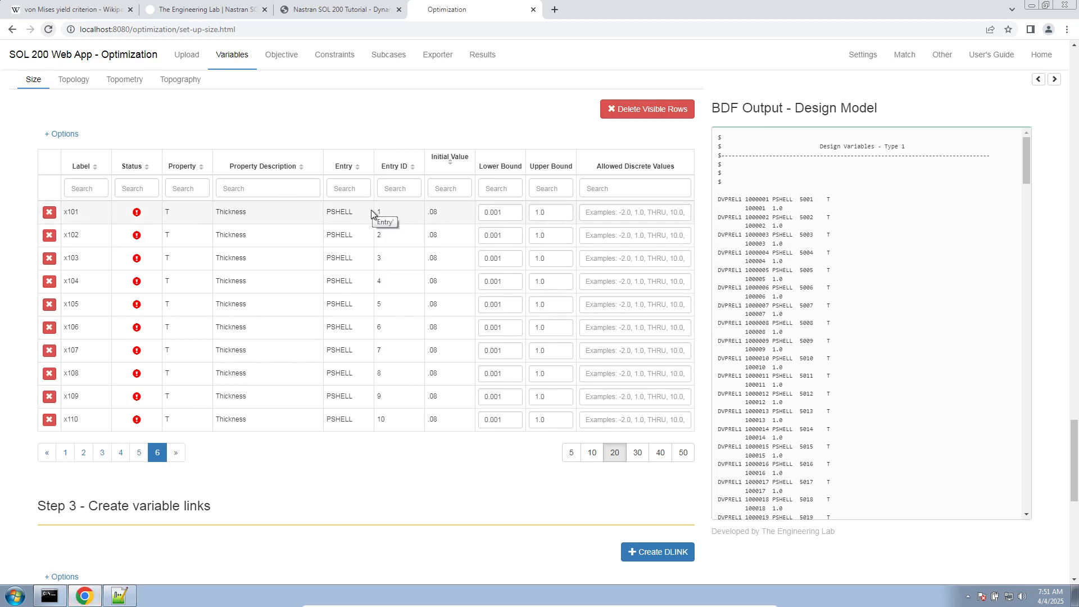
left_click(139, 452)
scroll(156, 450, "down", 5)
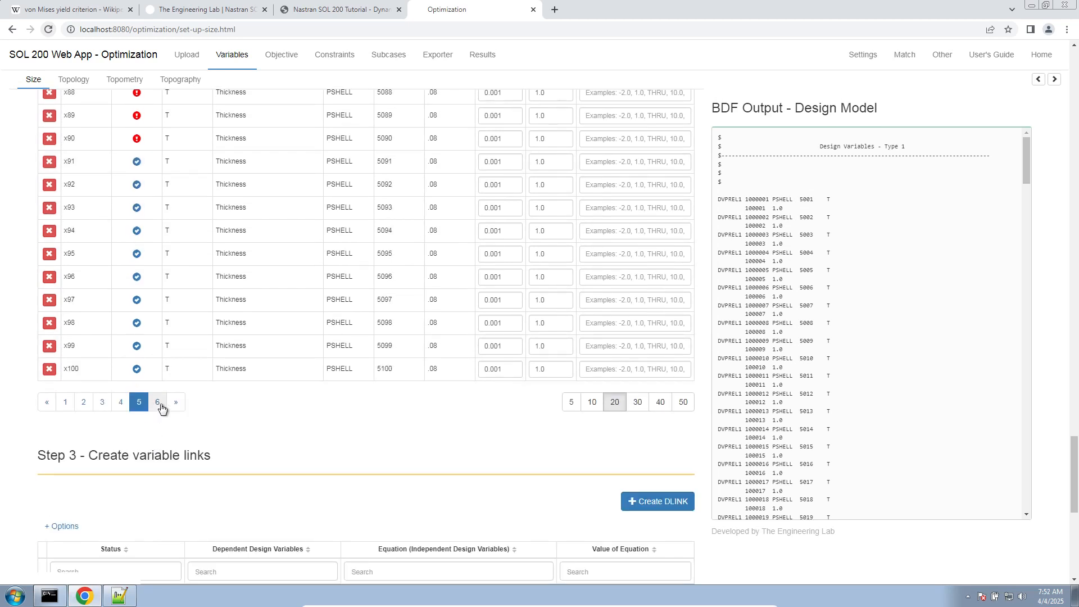
scroll(155, 405, "up", 5)
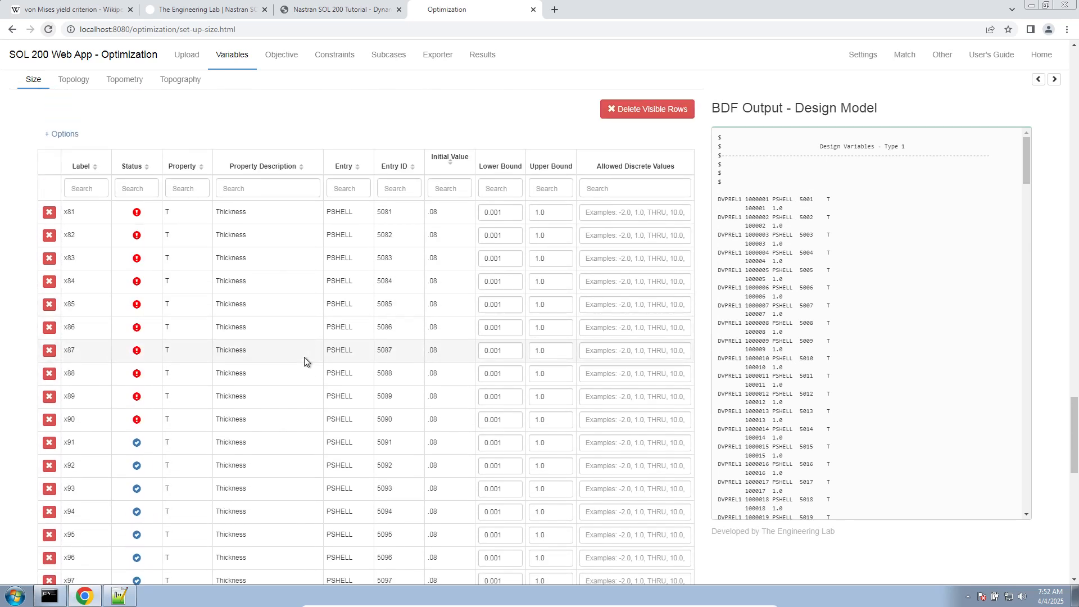
scroll(178, 417, "down", 4)
left_click(158, 455)
scroll(361, 289, "up", 4)
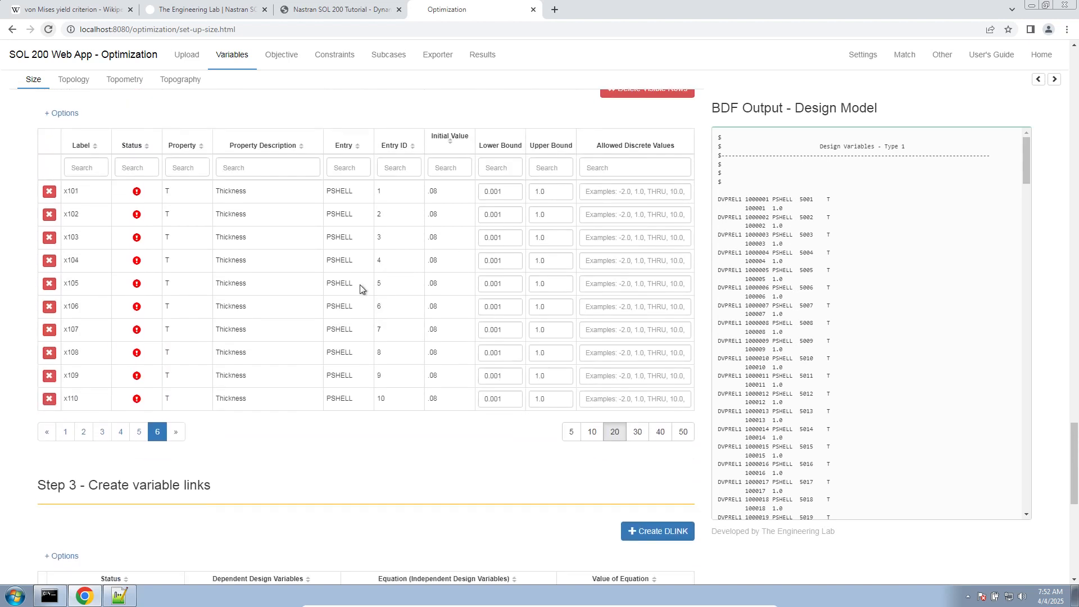
- Delete design variables x110 through x101, the thicknesses of PSHELL 10 to 1, one by one
scroll(362, 289, "down", 1)
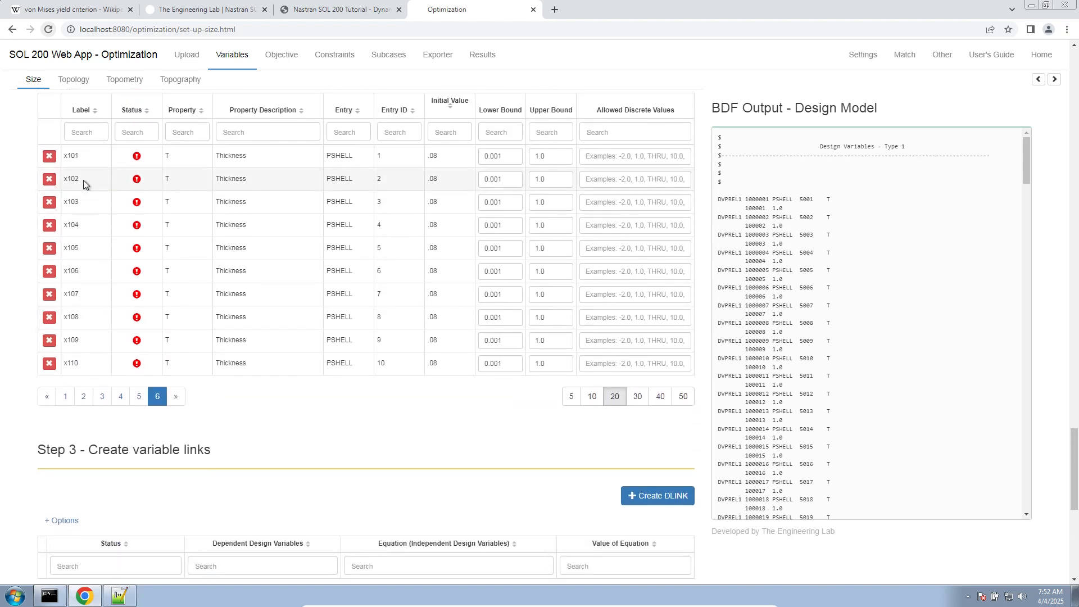
left_click(50, 364)
left_click(50, 341)
left_click(50, 318)
left_click(50, 295)
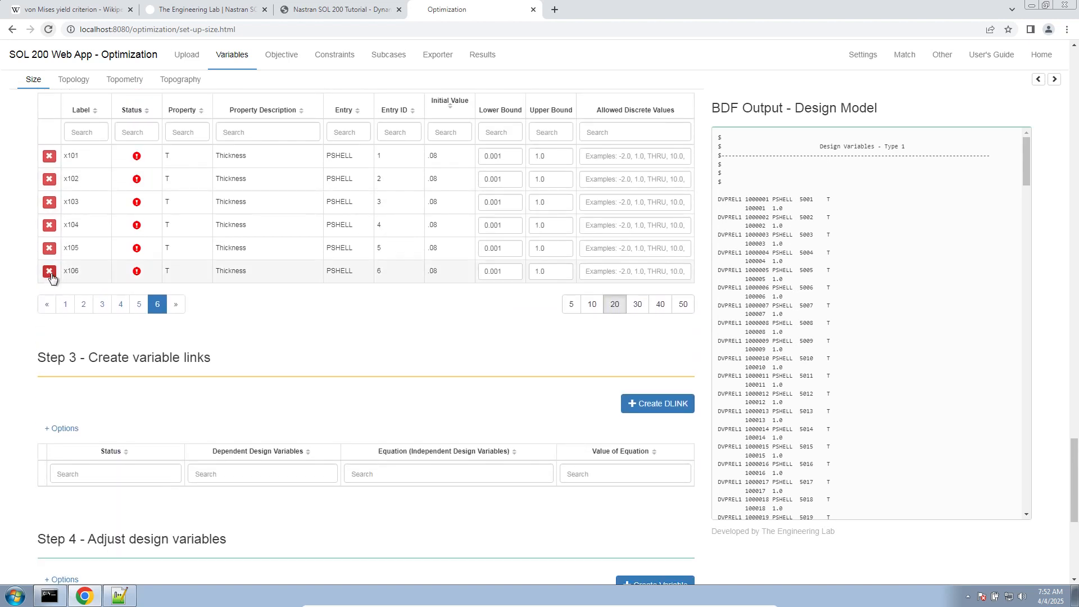
left_click(50, 272)
left_click(50, 249)
left_click(50, 226)
left_click(50, 203)
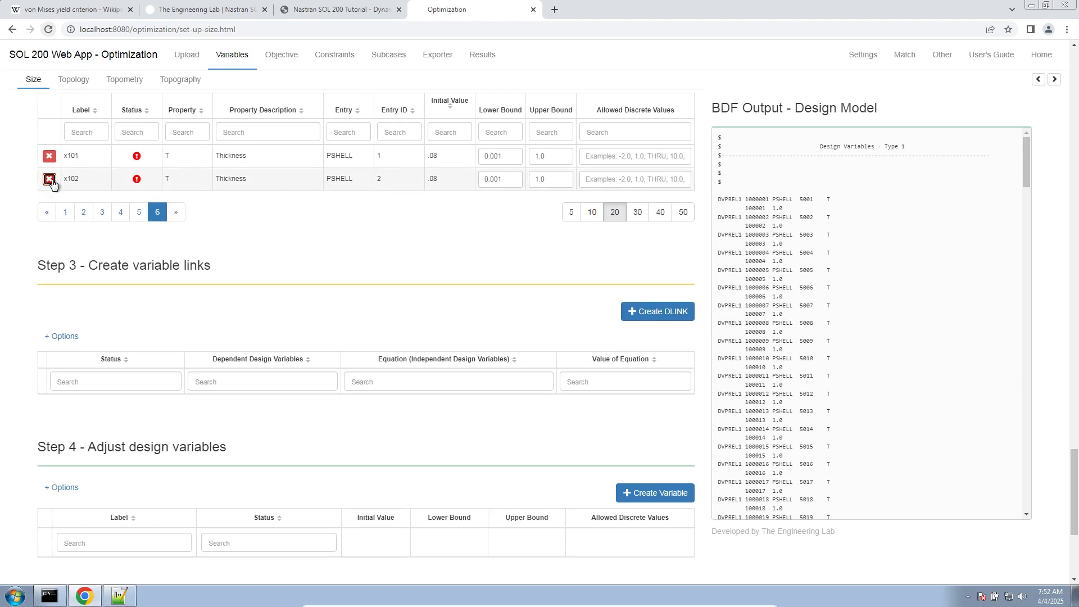
left_click(49, 179)
left_click(50, 156)
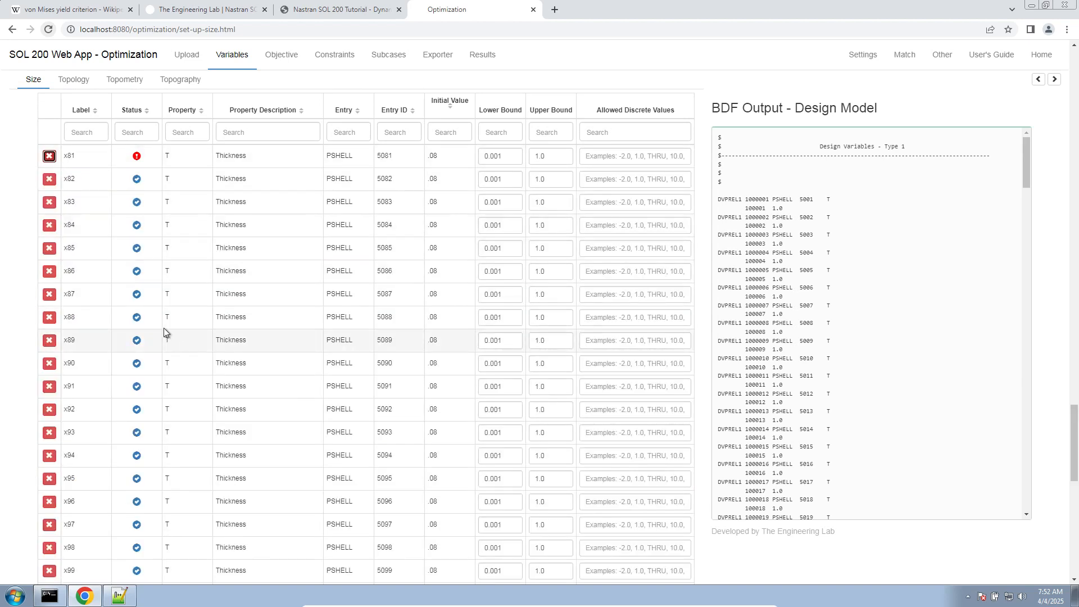
- Review the remaining PSHELL thickness design variables on the first and last pages of the design variables table
scroll(168, 326, "up", 1)
scroll(209, 349, "down", 4)
left_click(71, 462)
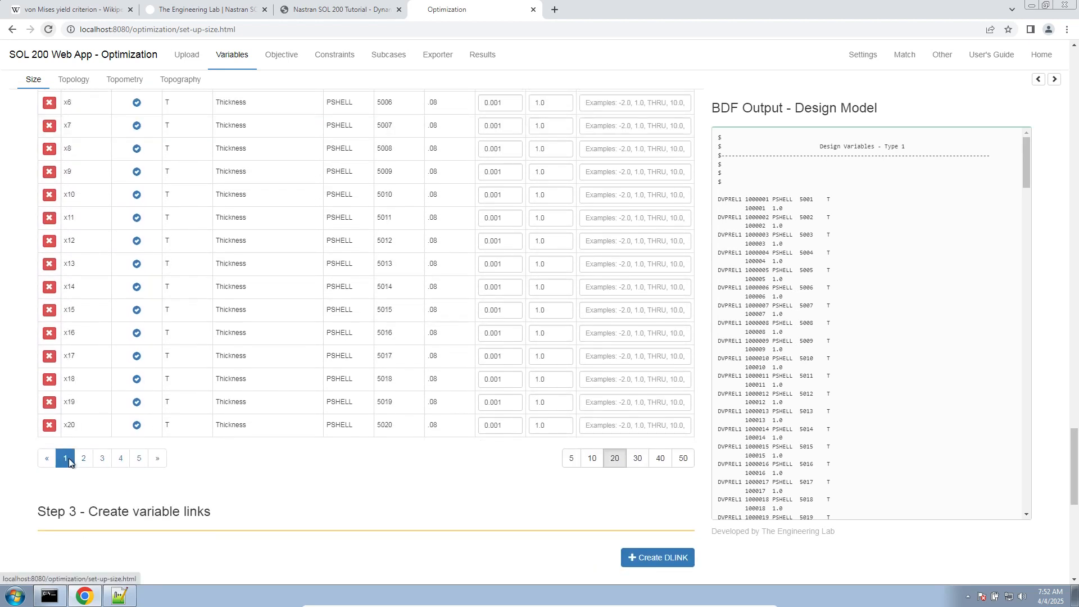
scroll(128, 439, "up", 6)
scroll(128, 397, "up", 2)
scroll(107, 338, "down", 6)
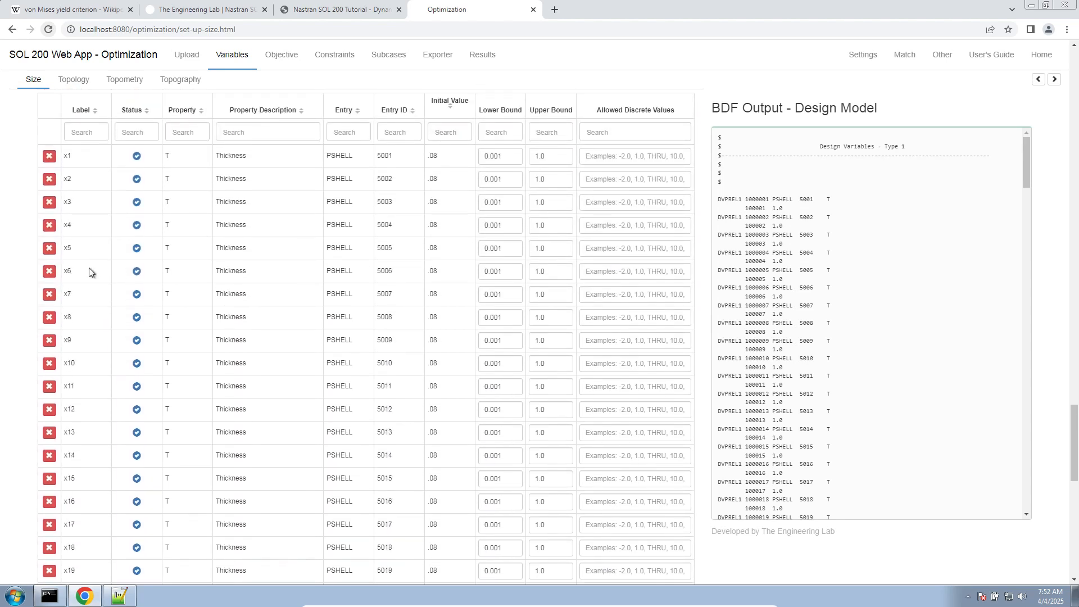
left_click_drag(67, 153, 230, 226)
scroll(171, 370, "down", 5)
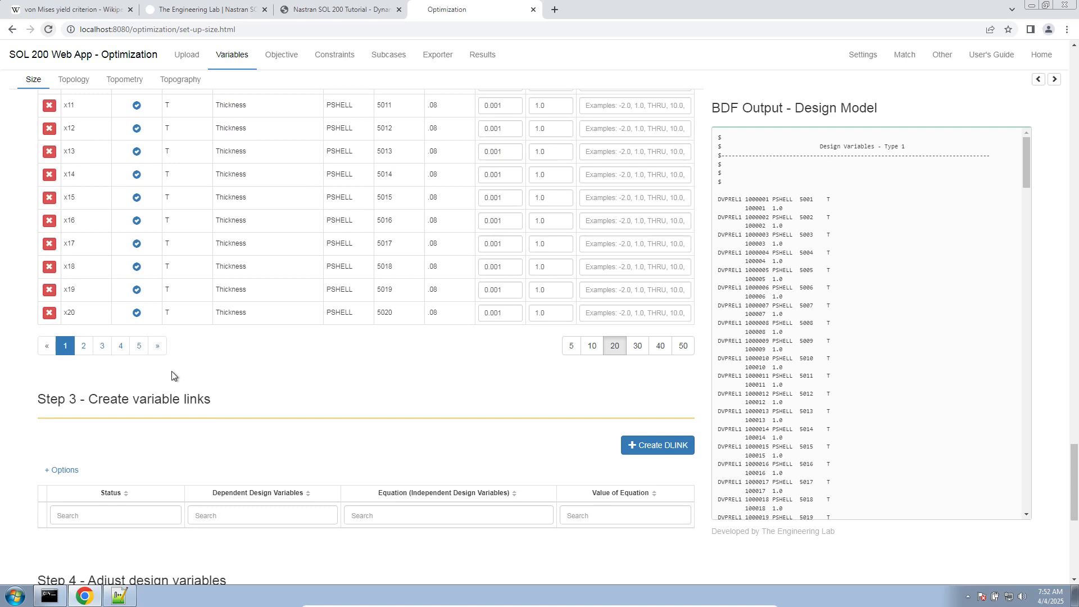
left_click(139, 345)
scroll(129, 236, "up", 5)
scroll(120, 191, "down", 1)
scroll(77, 351, "down", 3)
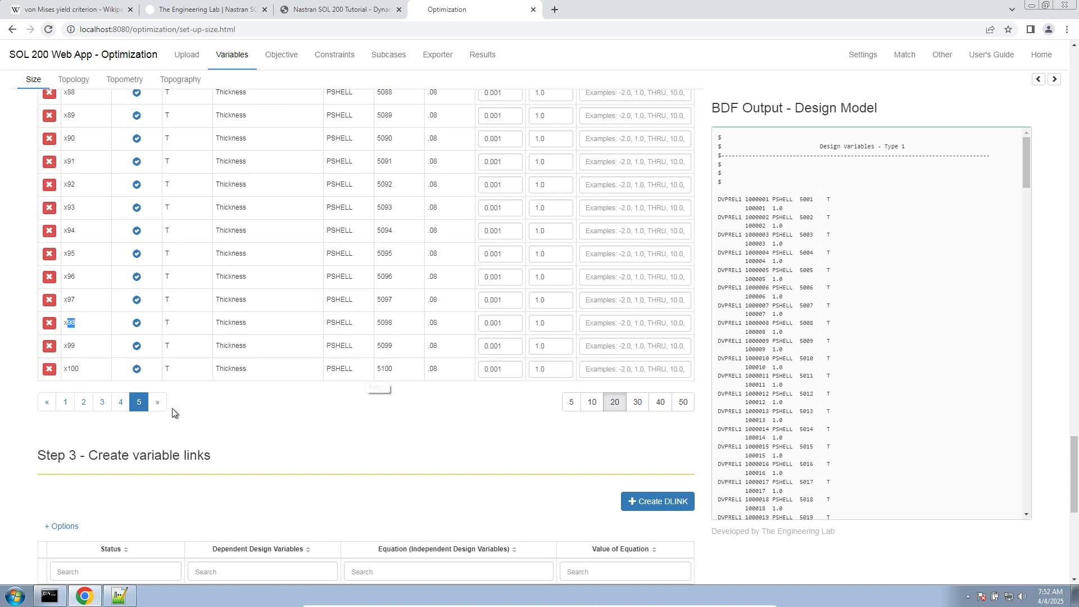
scroll(178, 417, "up", 2)
- Switch to Notepad++ and check the excluded PSHELL range 1-10 in the question notes
left_click(119, 596)
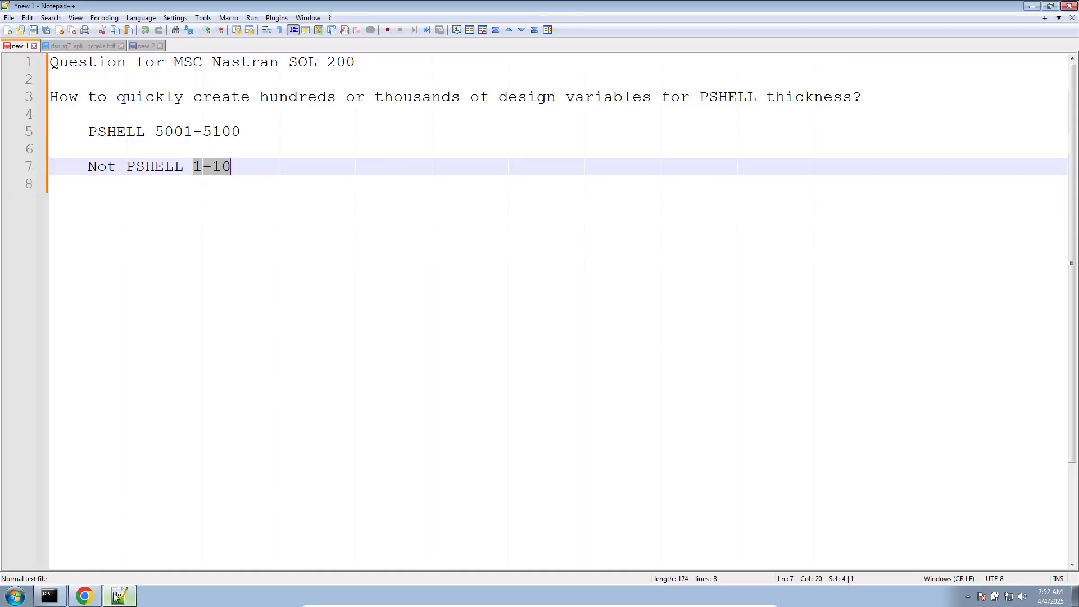
left_click(195, 169)
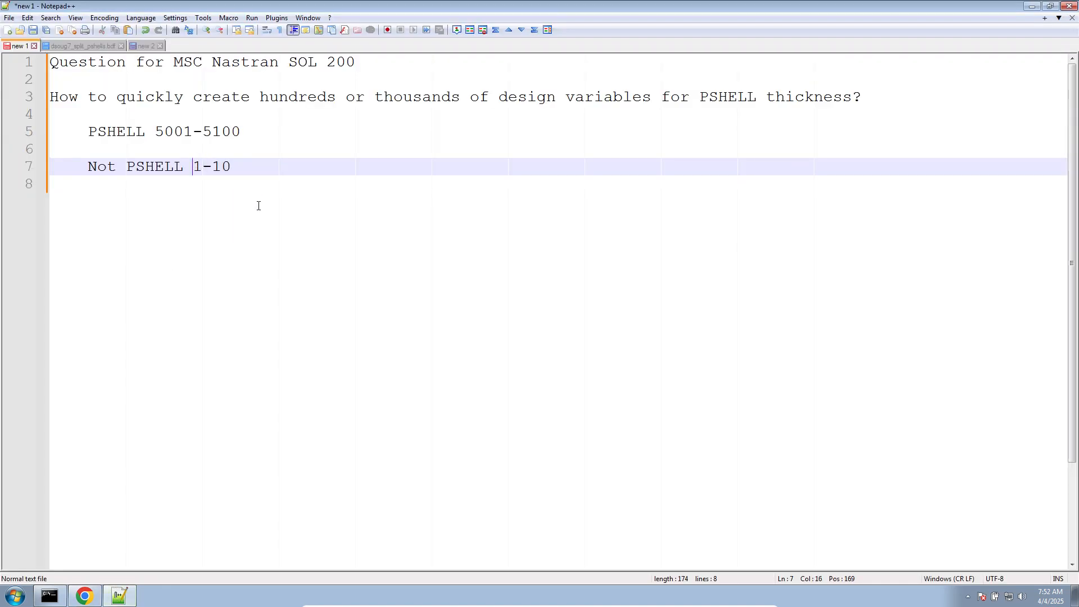
left_click_drag(258, 206, 32, 178)
- Switch back to the SOL 200 Web App and add Weight as the design objective
left_click(85, 596)
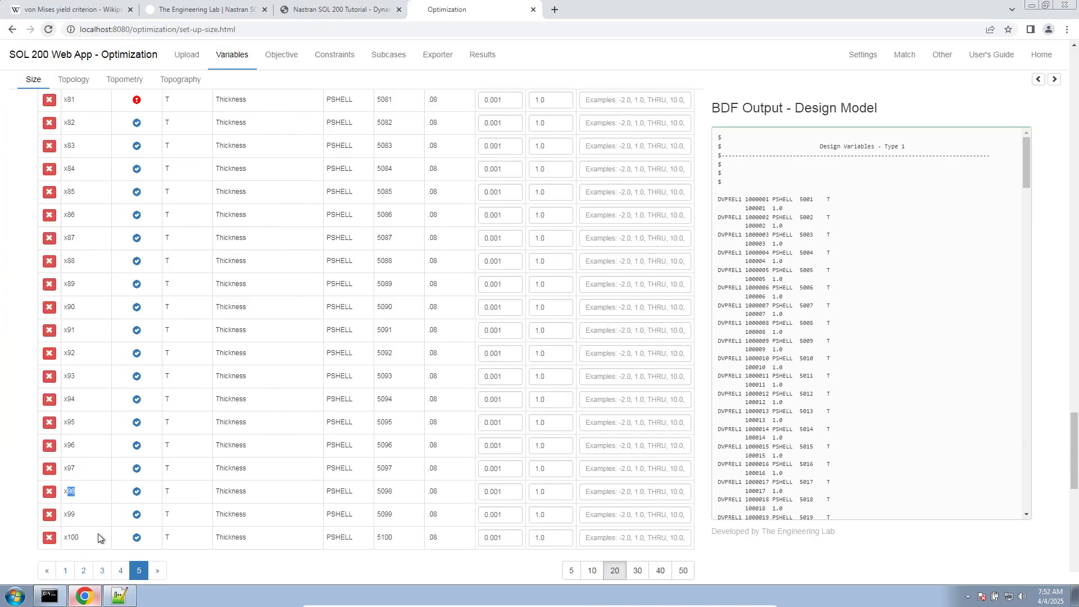
left_click(284, 62)
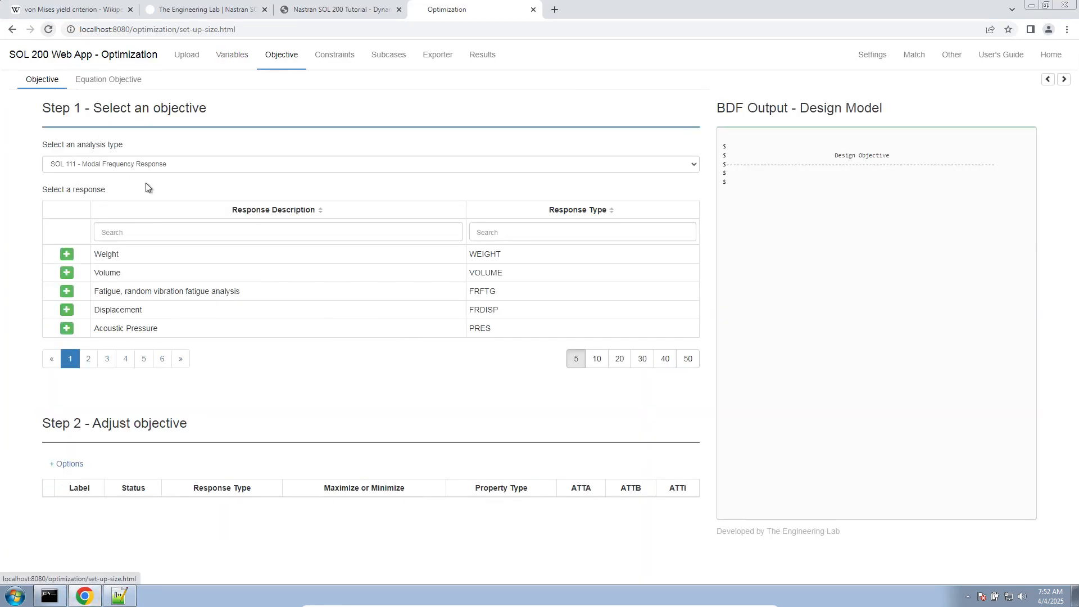
left_click(62, 253)
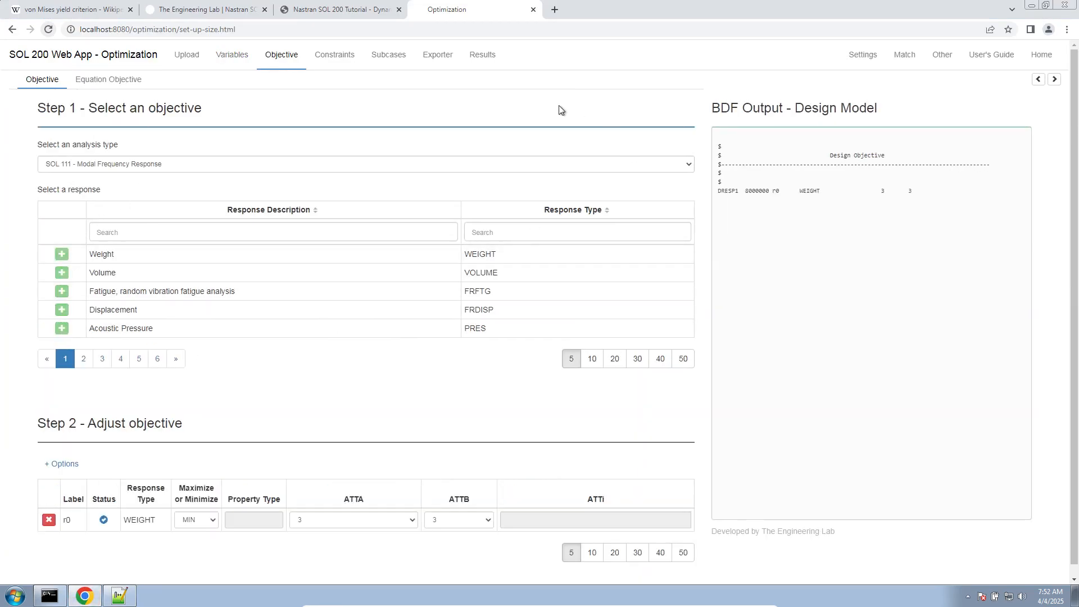
- Set the optimization type to Perform Sensitivity Analysis in the optimization settings
left_click(864, 59)
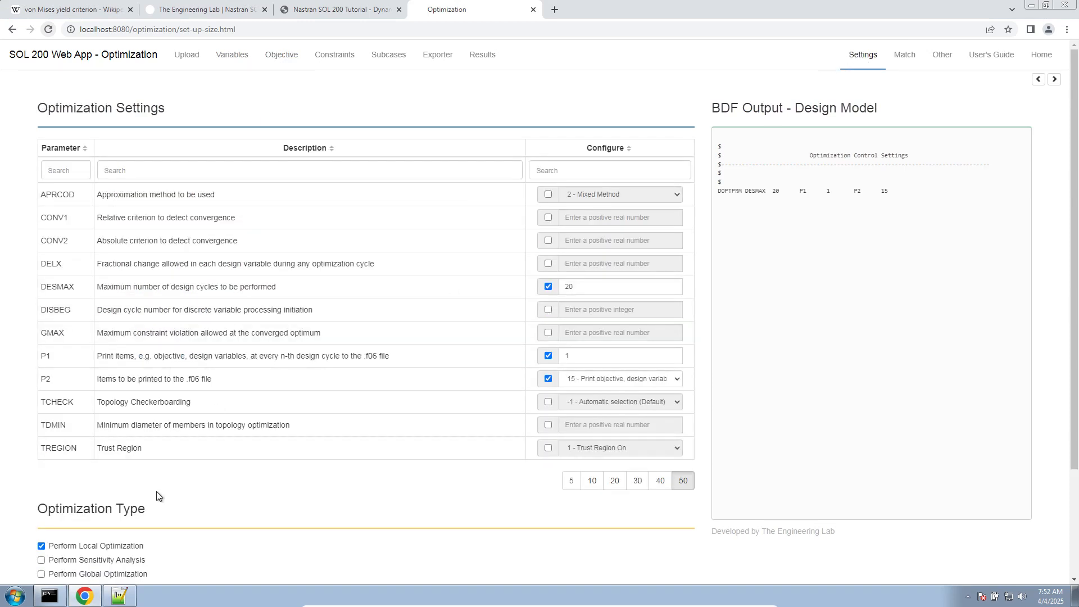
scroll(105, 456, "down", 2)
left_click(104, 453)
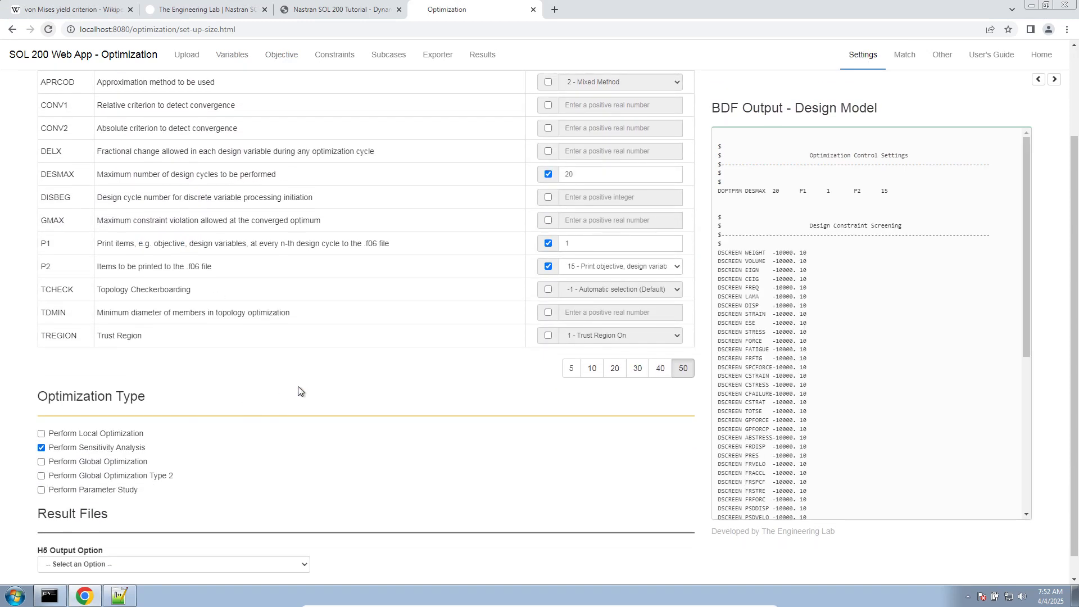
scroll(298, 391, "down", 1)
- Download the BDF files from the exporter and open the Downloads folder in Windows Explorer
left_click(436, 55)
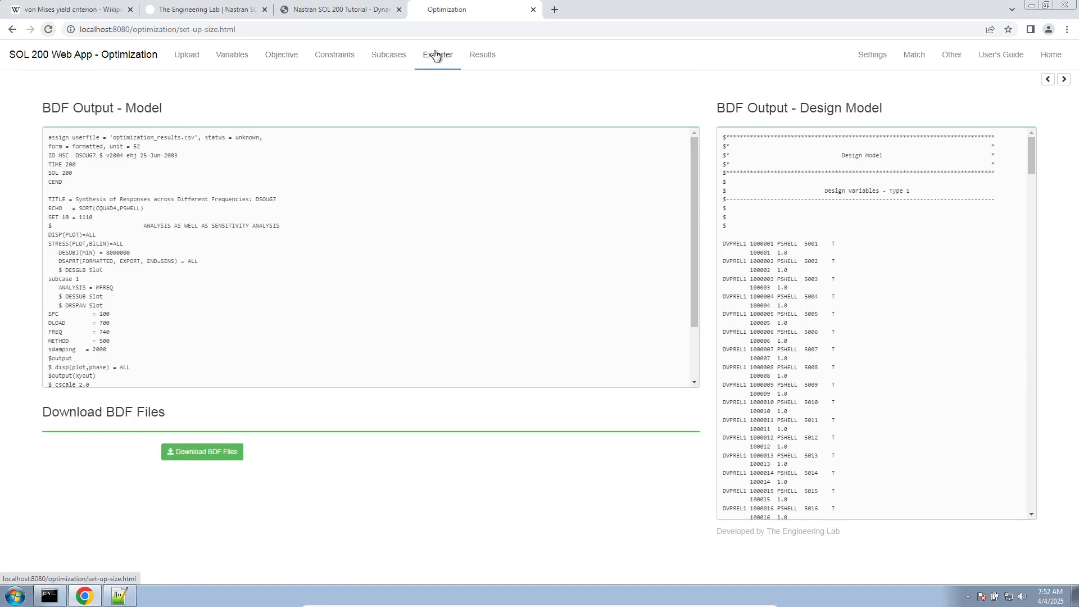
left_click(231, 452)
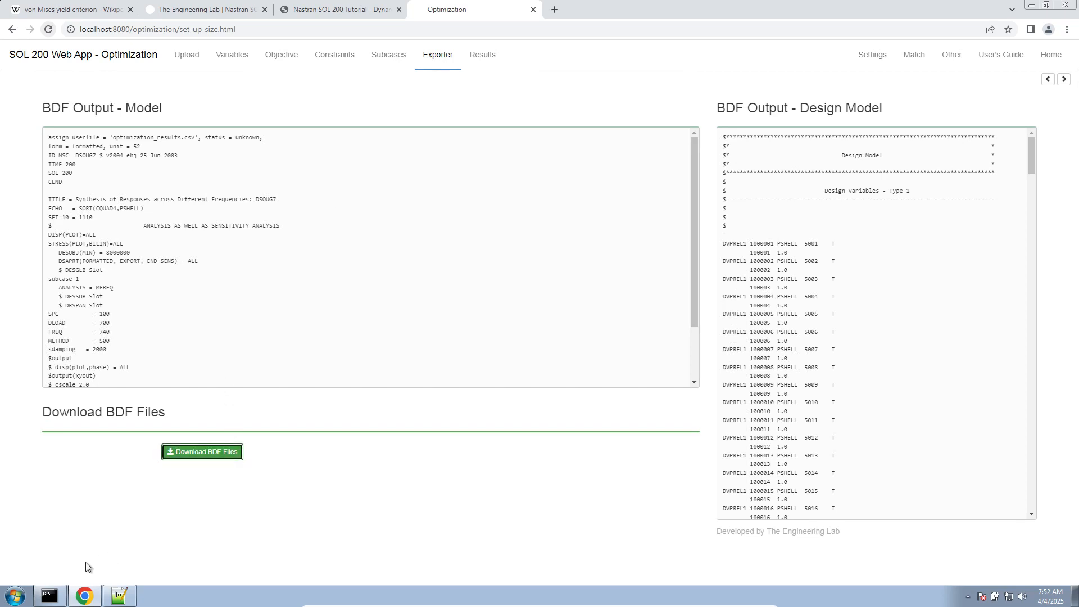
left_click(15, 597)
left_click(201, 439)
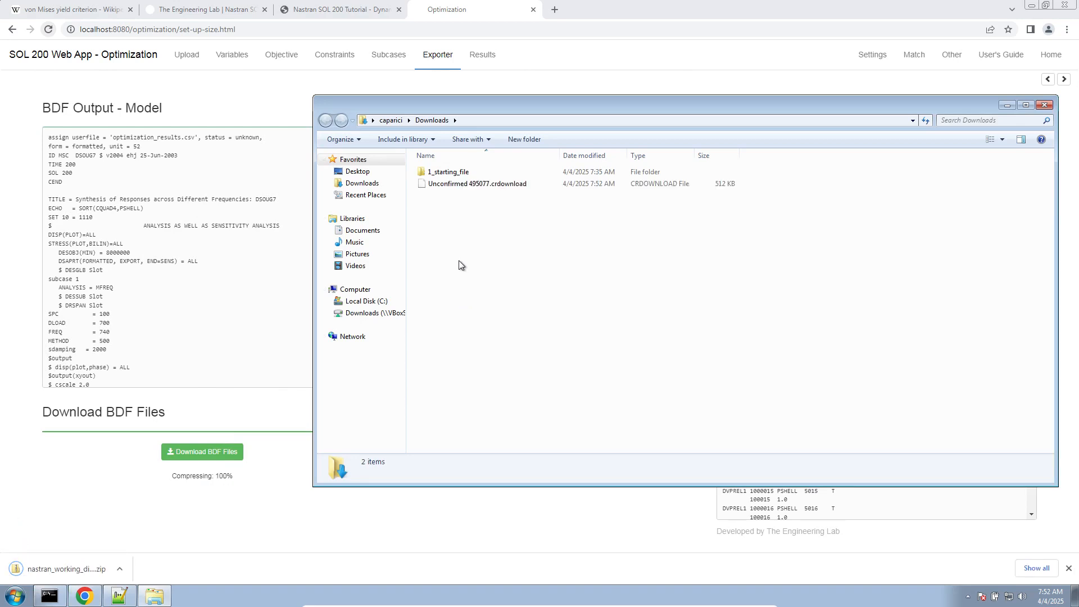
- Extract nastran_working_directory.zip into the Downloads folder and launch the analysis with the Start MSC Nastran shortcut
left_click(471, 184)
right_click(470, 183)
left_click(503, 218)
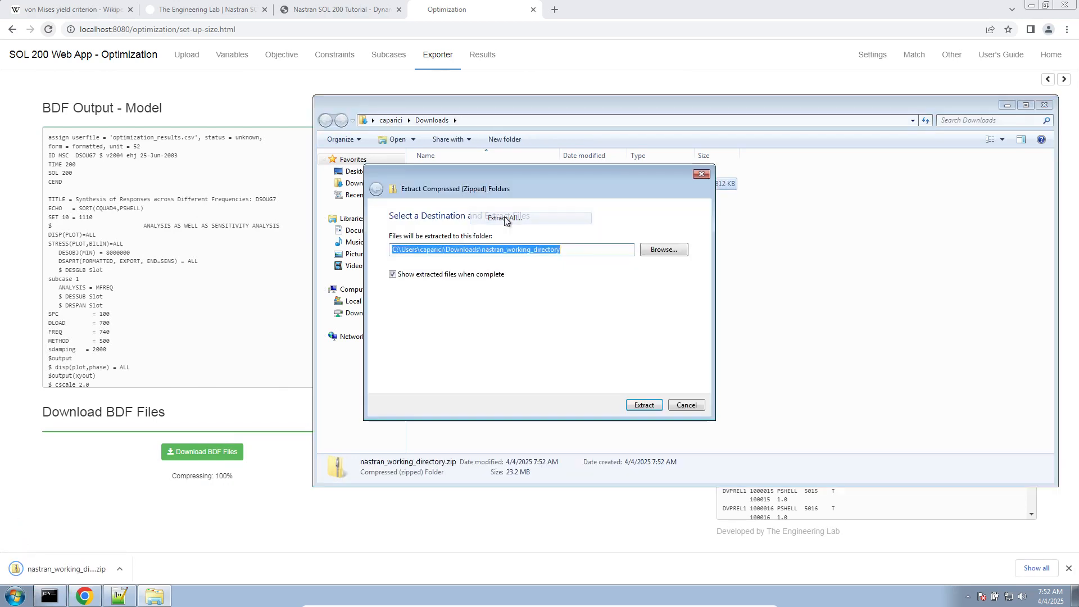
left_click(633, 409)
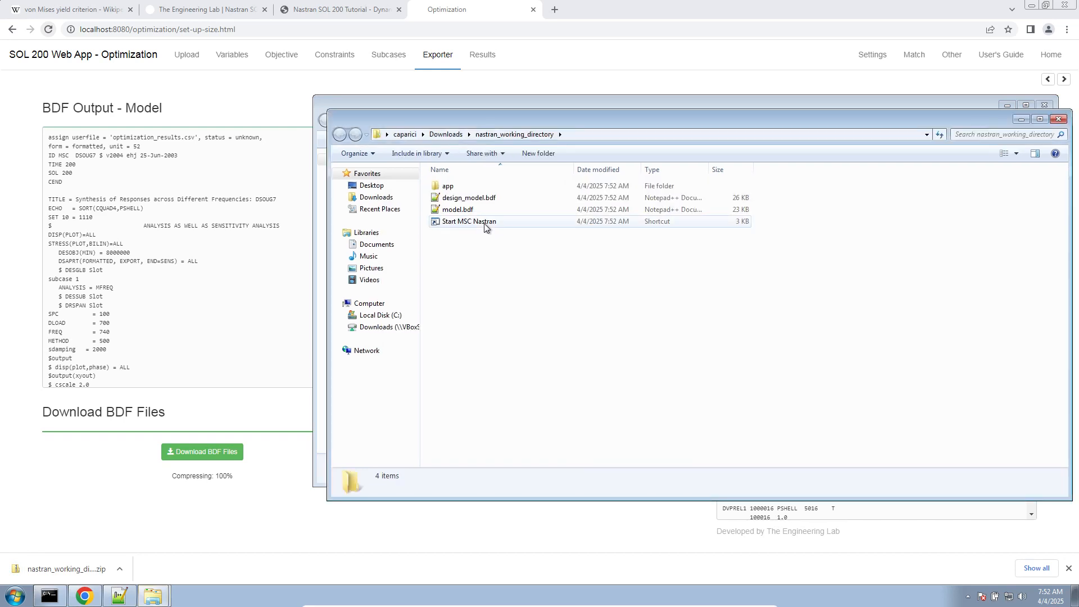
double_click(484, 224)
left_click(564, 311)
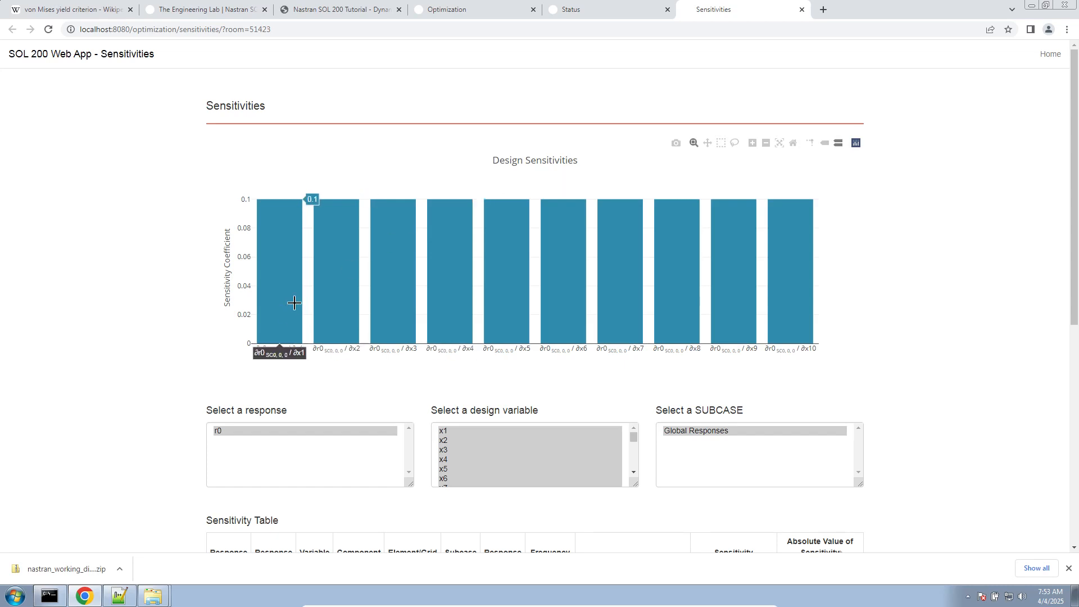
- Check the model.bdf job's status and termination reason, and return to the design sensitivities page
left_click(605, 11)
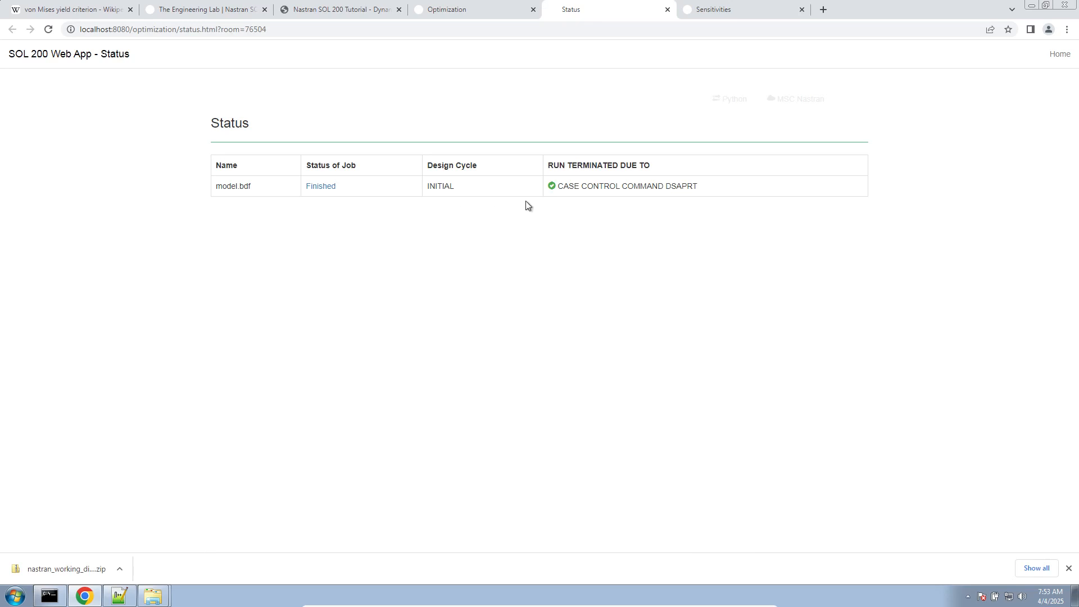
left_click_drag(556, 186, 738, 192)
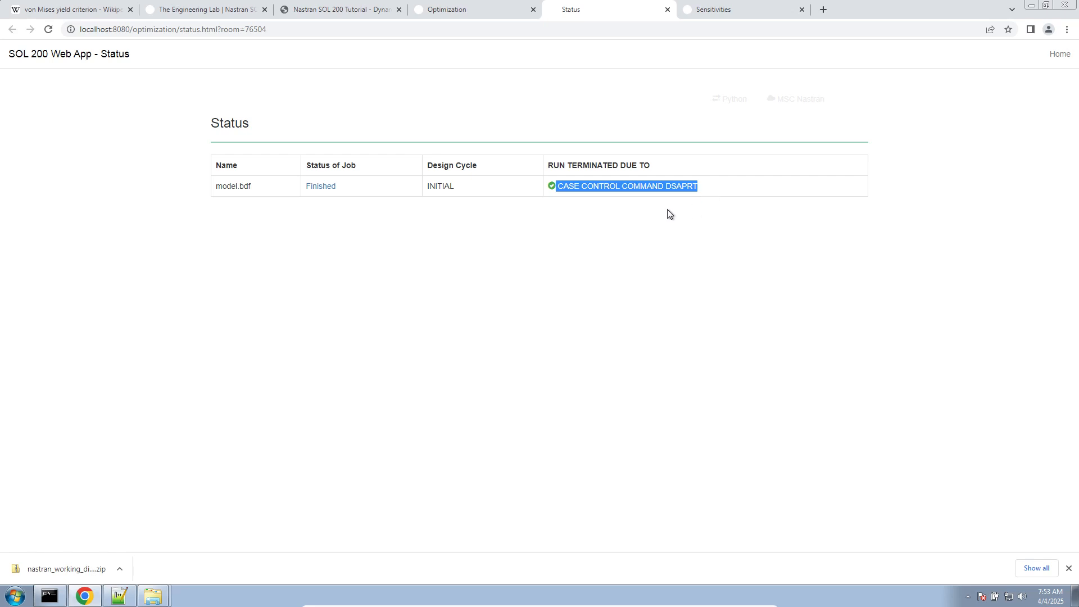
left_click(685, 5)
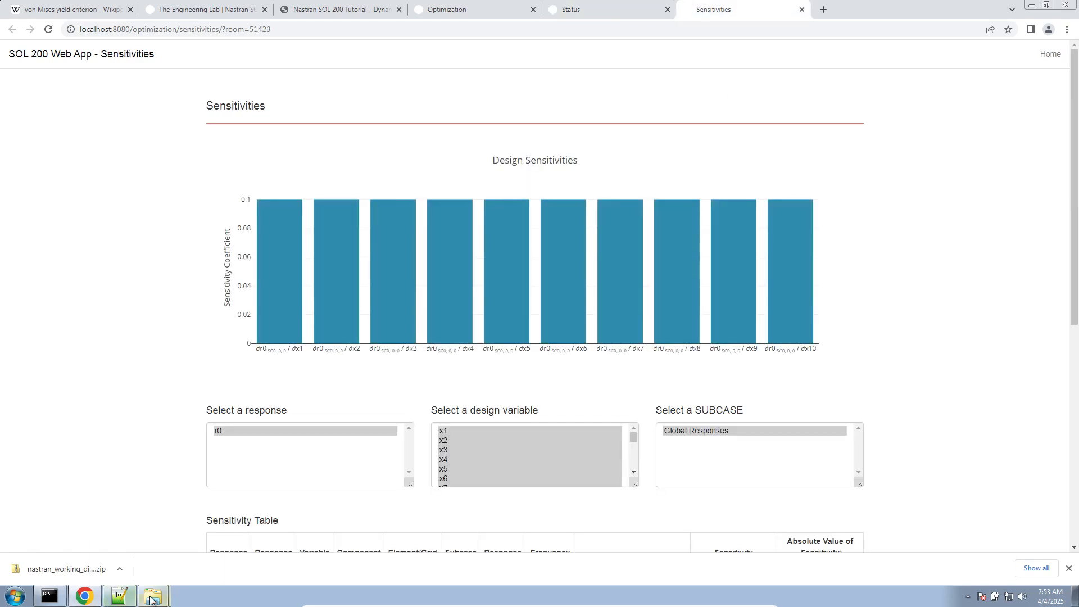
- Open design_model.bdf from nastran_working_directory in Notepad++ and examine its DVPREL1 and DESVAR entries
mouse_move(163, 598)
left_click(157, 578)
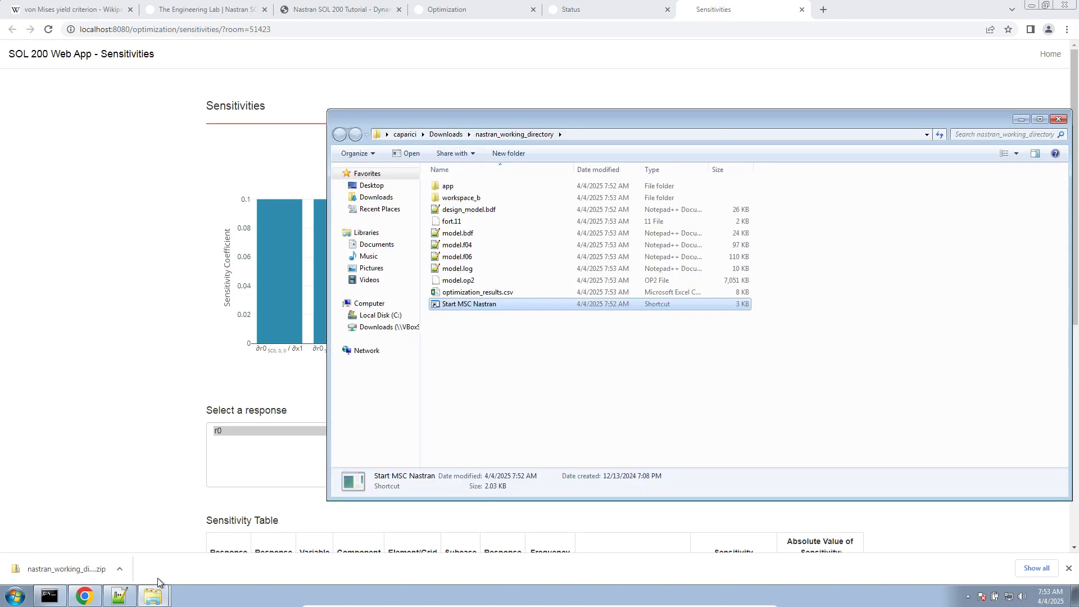
double_click(504, 208)
left_click(569, 308)
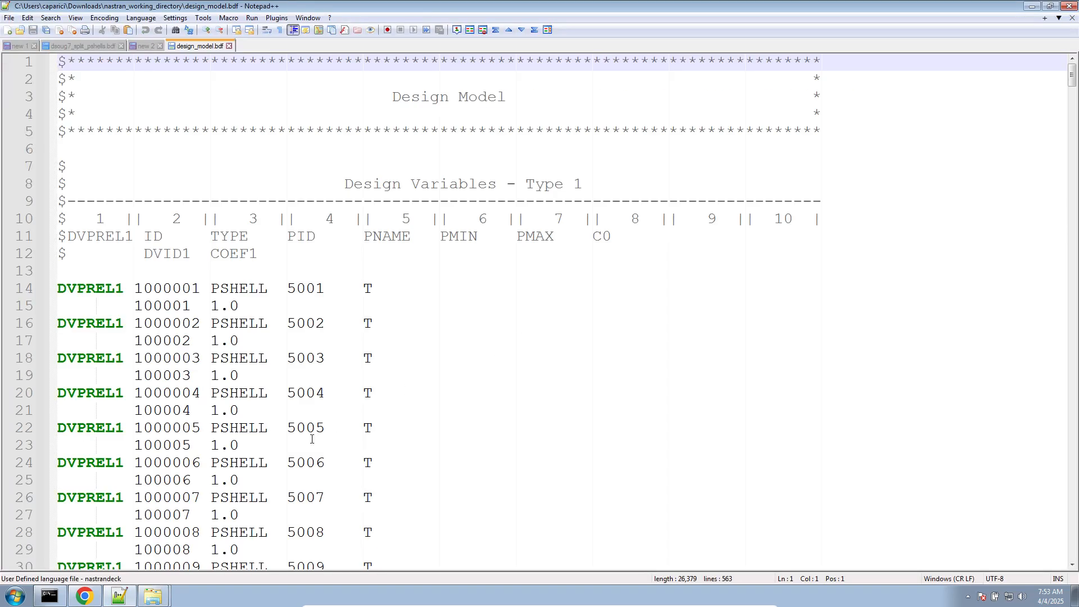
scroll(312, 439, "down", 5)
scroll(275, 404, "down", 17)
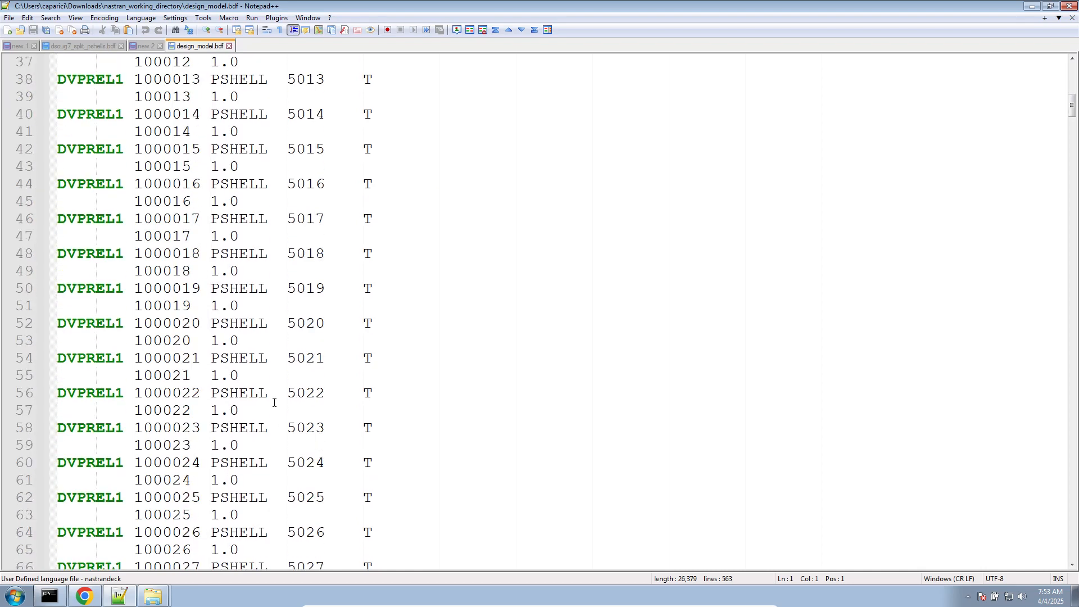
scroll(270, 396, "down", 20)
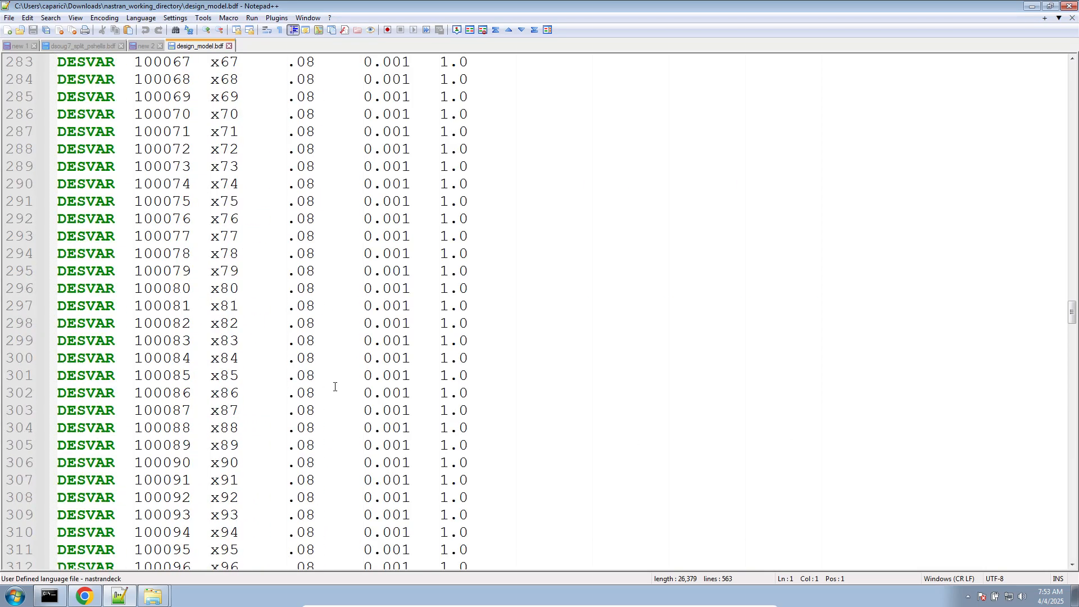
scroll(335, 386, "up", 20)
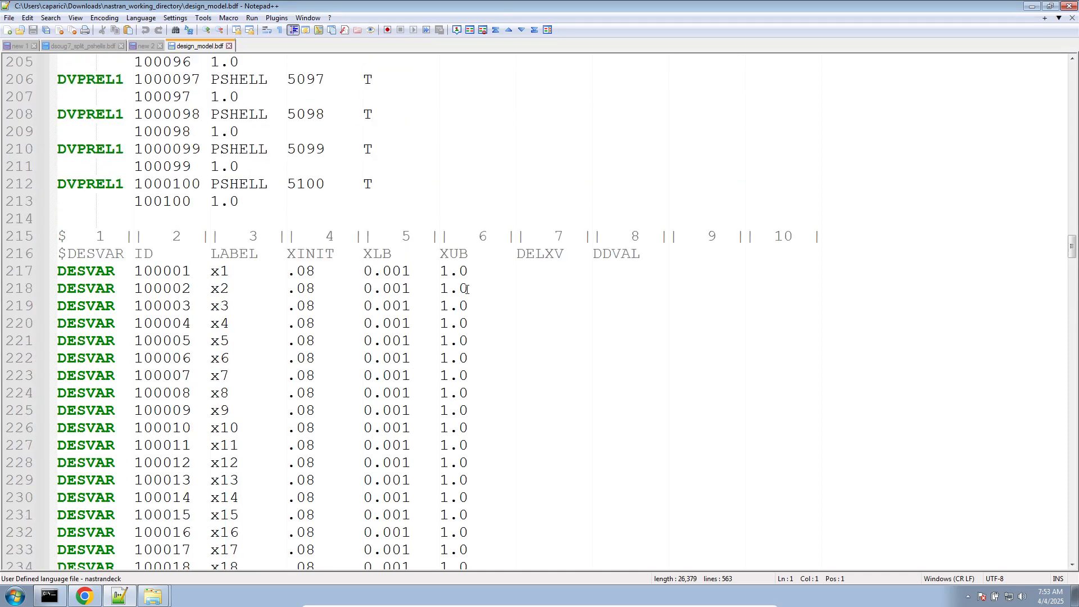
- Copy the lines from the DVPREL1 column headings through the first DESVAR entry into a new document
left_click_drag(469, 272, 50, 221)
scroll(215, 205, "up", 20)
scroll(215, 207, "up", 20)
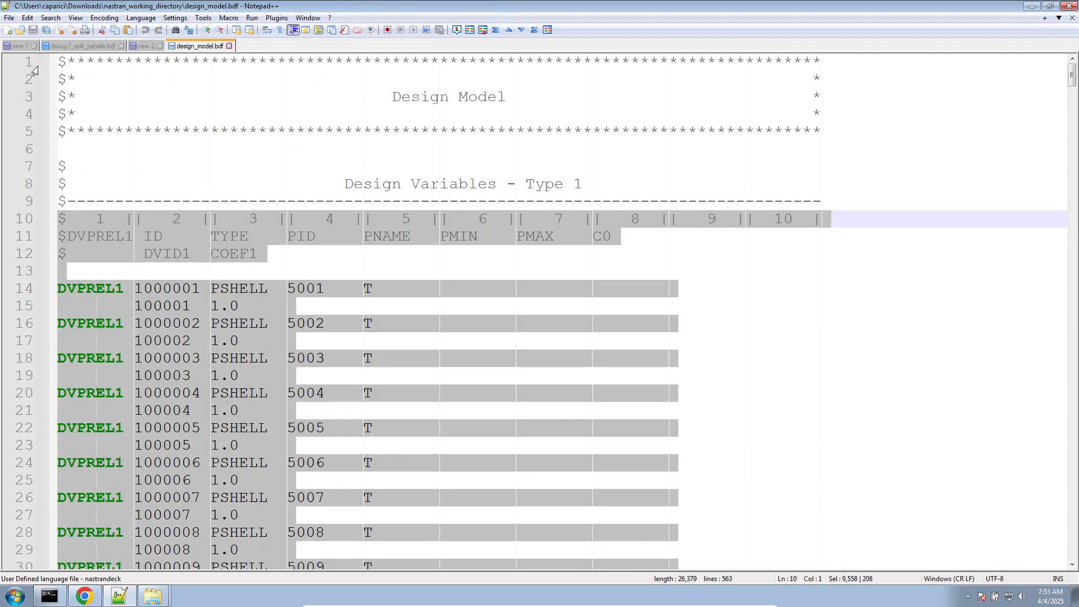
key("ctrl+c")
left_click(8, 30)
key("ctrl+v")
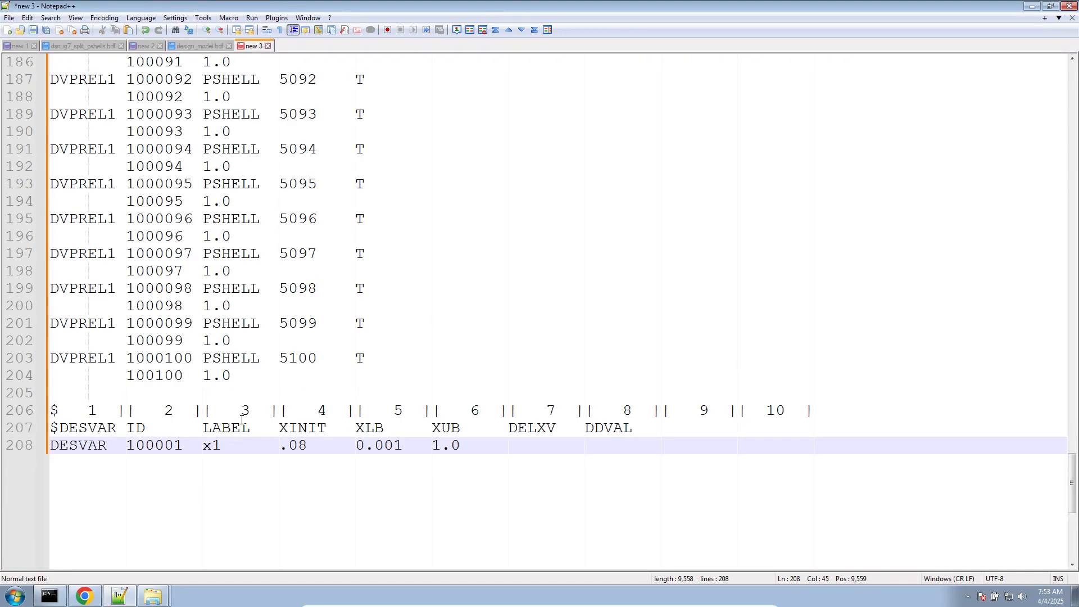
- Trim the copied text to the headings, the PSHELL 5001 DVPREL1 entry and the x1 DESVAR entry, removing blank lines
scroll(242, 420, "down", 1)
left_click_drag(214, 341, 280, 149)
scroll(205, 315, "up", 20)
key("Delete")
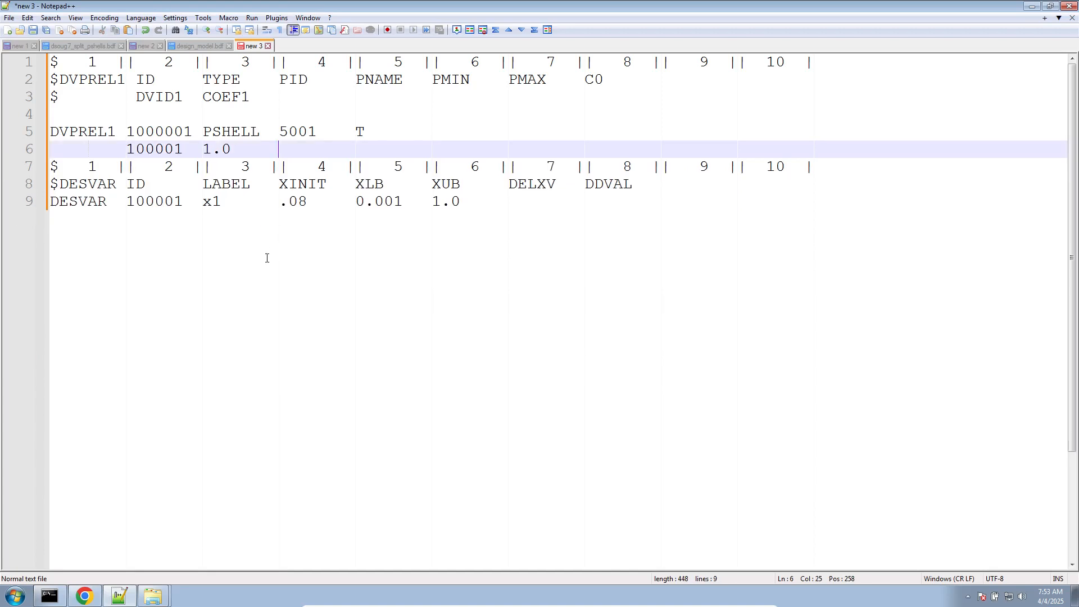
left_click(53, 115)
key("BackSpace")
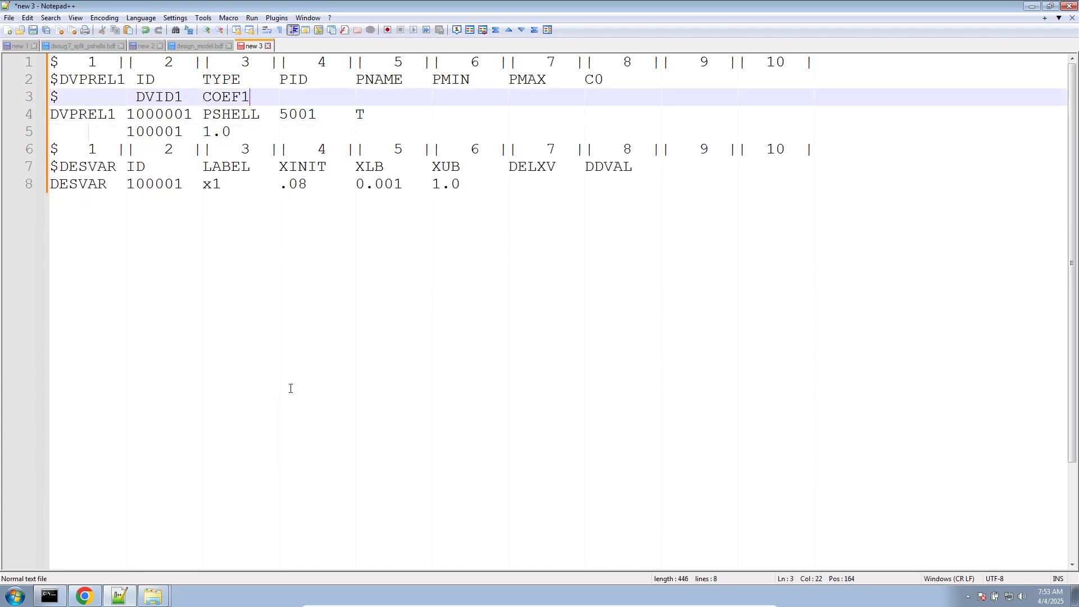
key("ctrl+End")
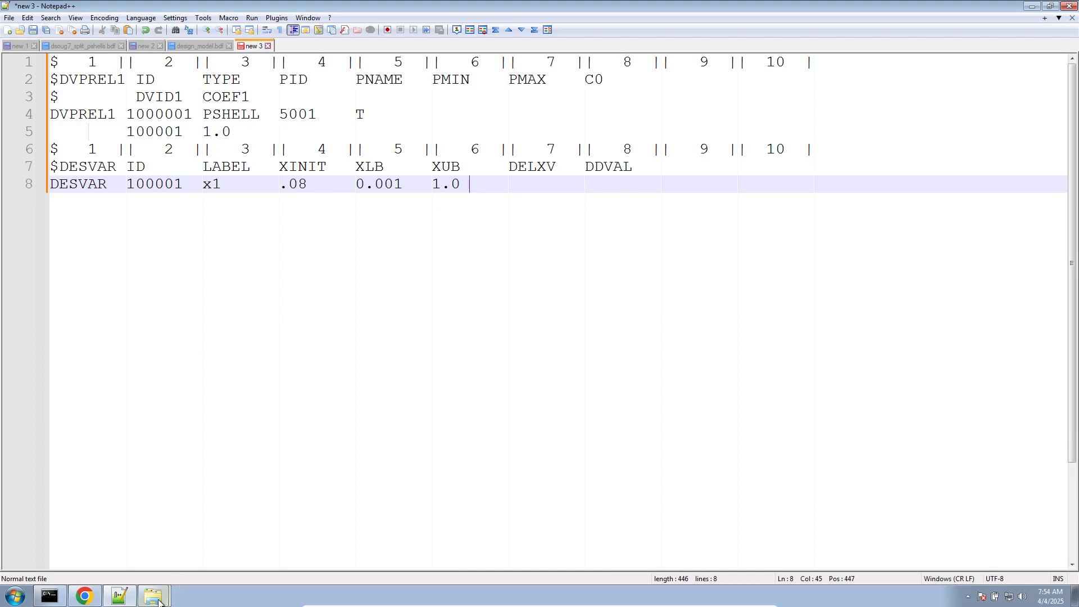
- Write "test.csv" and an indented "Comma Separated Values" in another new document, and return to the trimmed DVPREL1 and DESVAR text
mouse_move(158, 602)
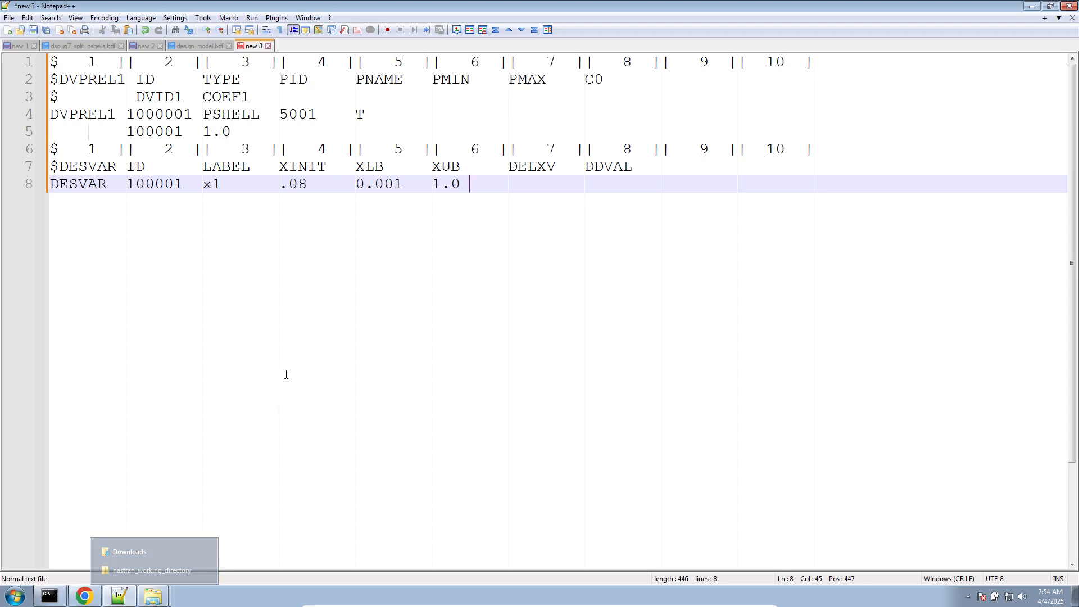
left_click(7, 30)
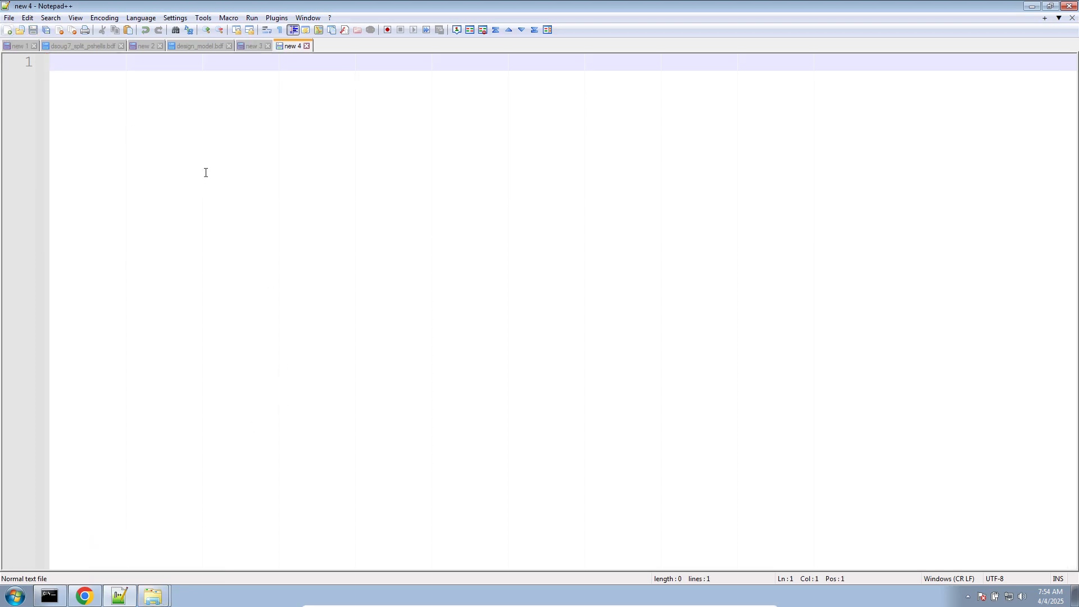
type("test.csv")
key("Return")
key("Return")
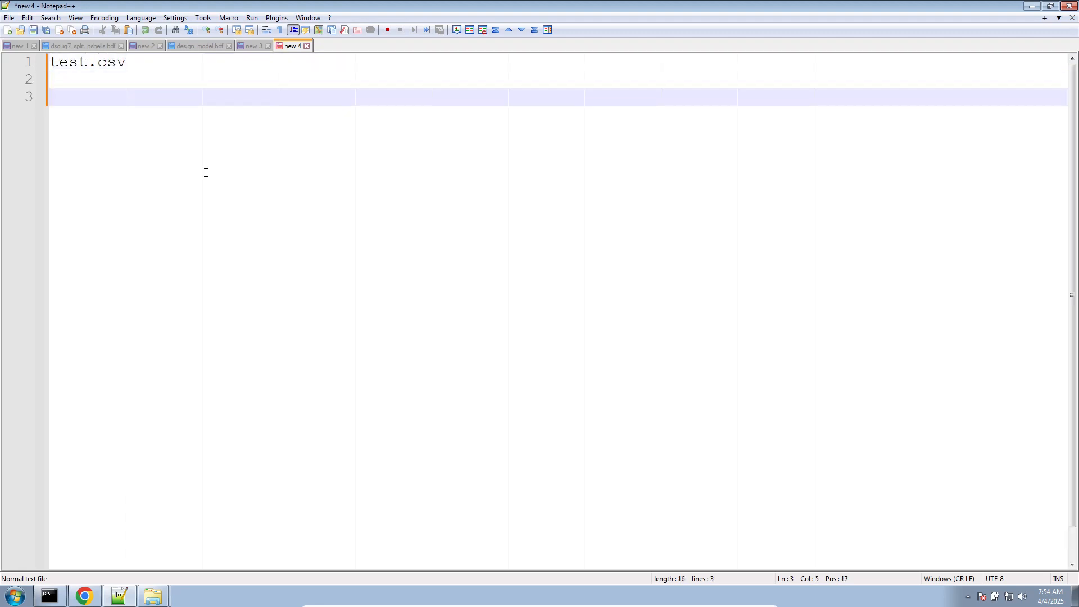
type("Comma Separated Values")
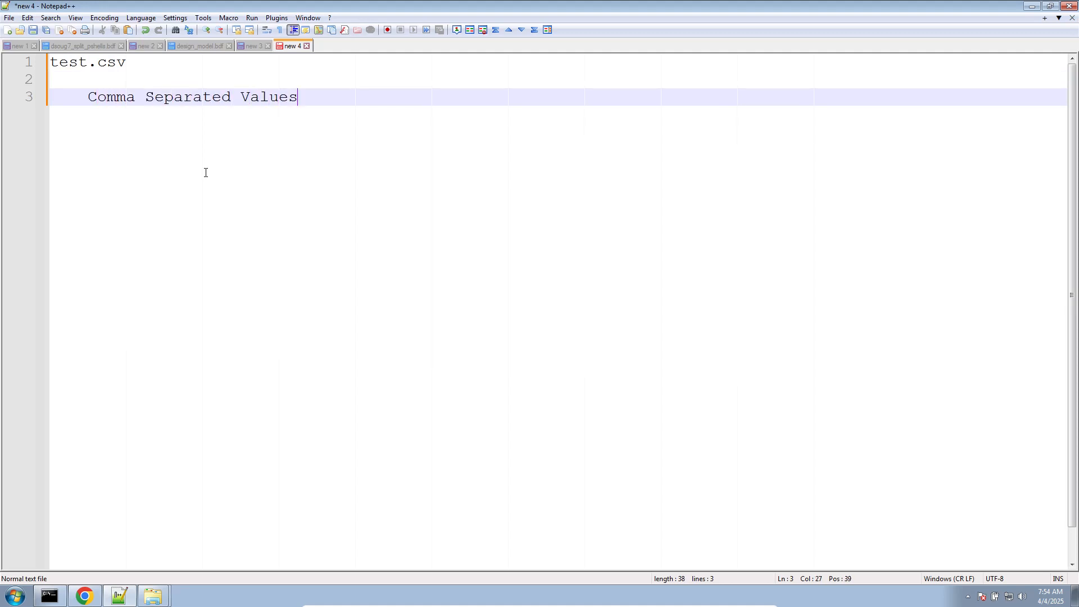
key("Return")
key("Return")
left_click(251, 46)
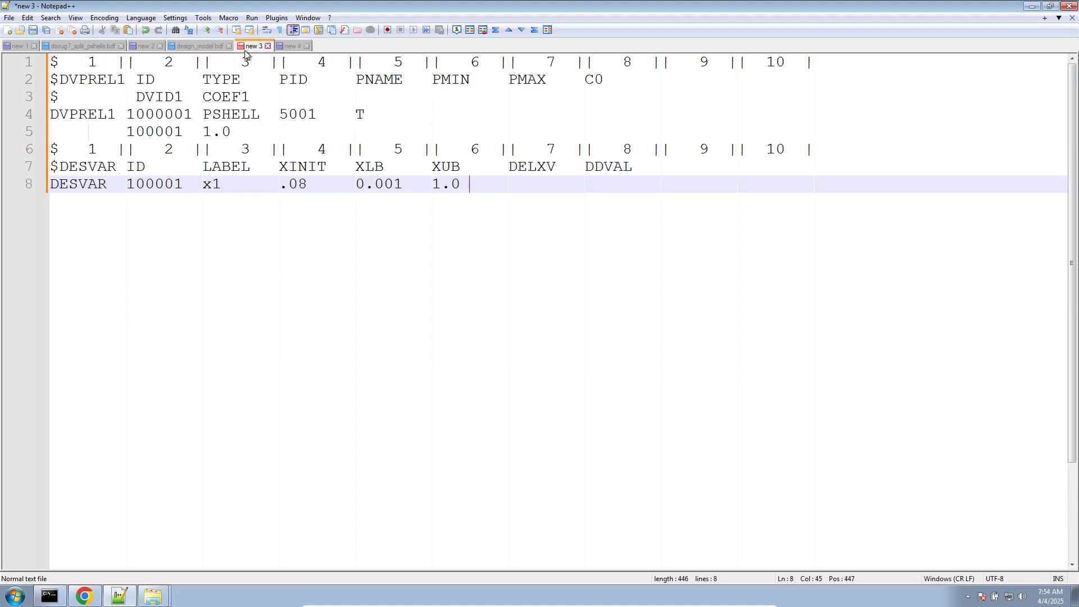
- Apply the nastrandeck syntax highlighting to the trimmed DVPREL1 and DESVAR text
left_click(140, 17)
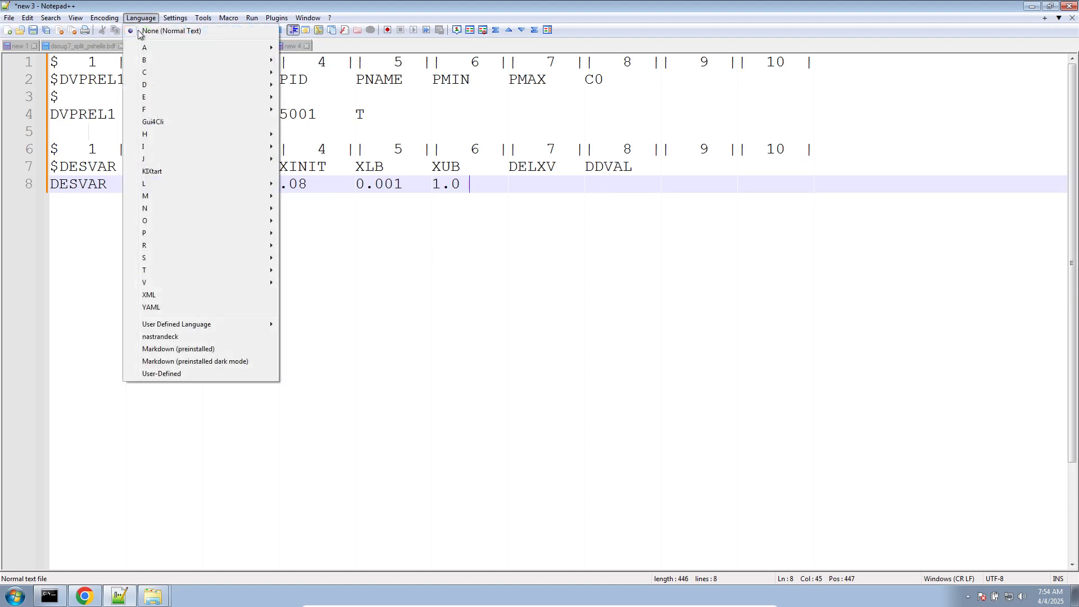
left_click(203, 337)
scroll(186, 200, "up", 2)
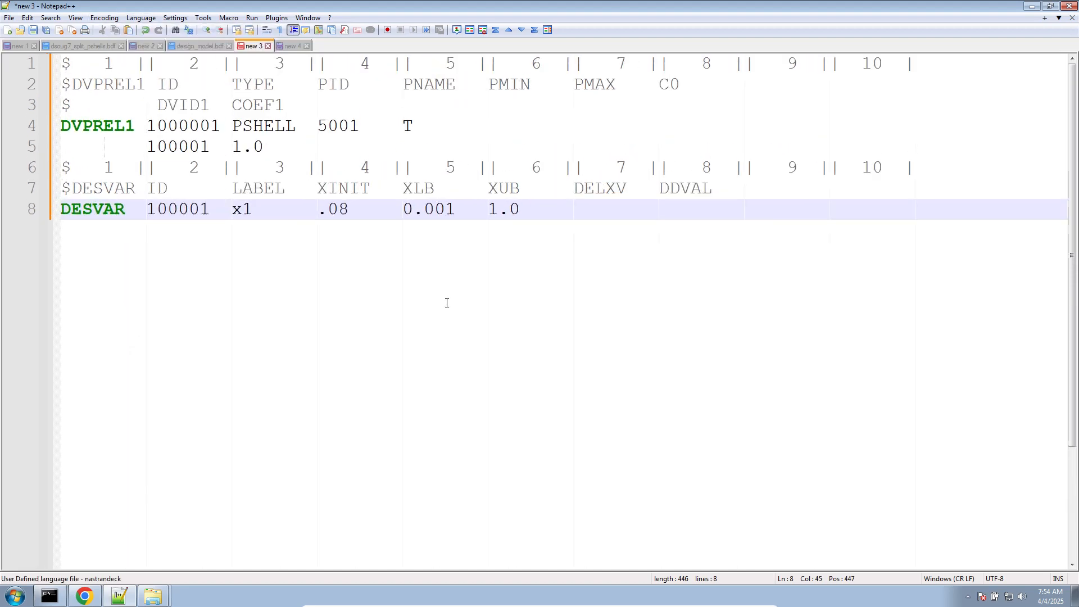
left_click(251, 146)
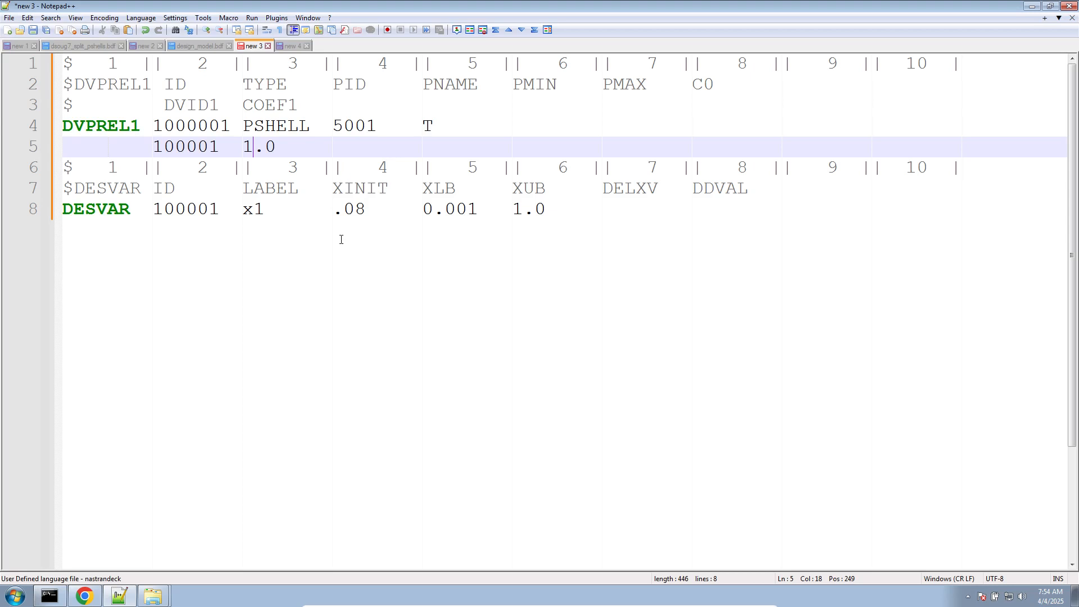
- Add the headings "Small Field Format" and "Free Field Format" below "Comma Separated Values" in the test.csv notes
left_click(282, 46)
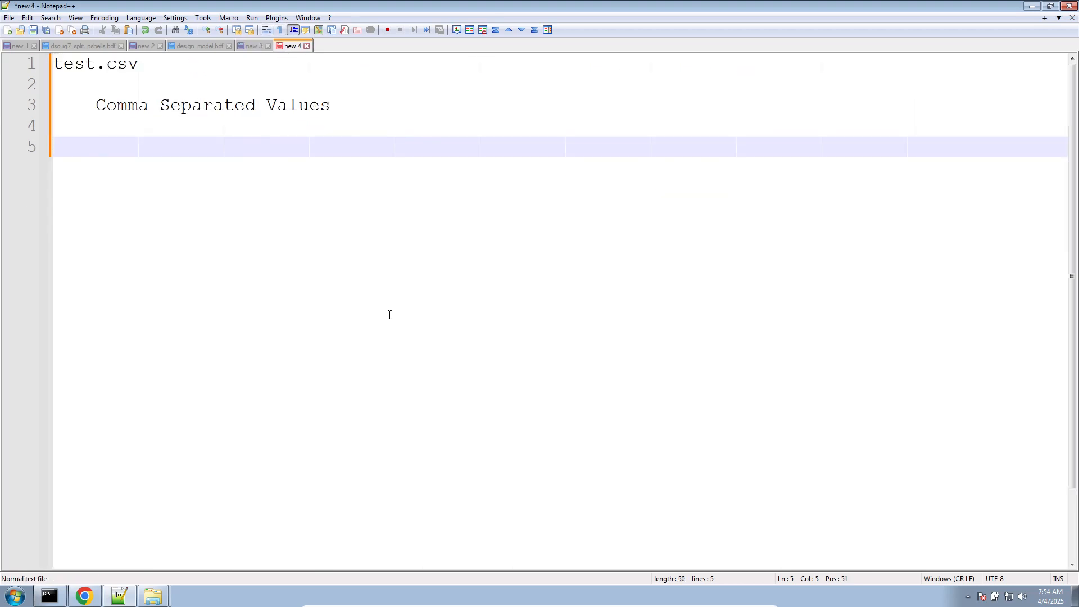
type("Free Field")
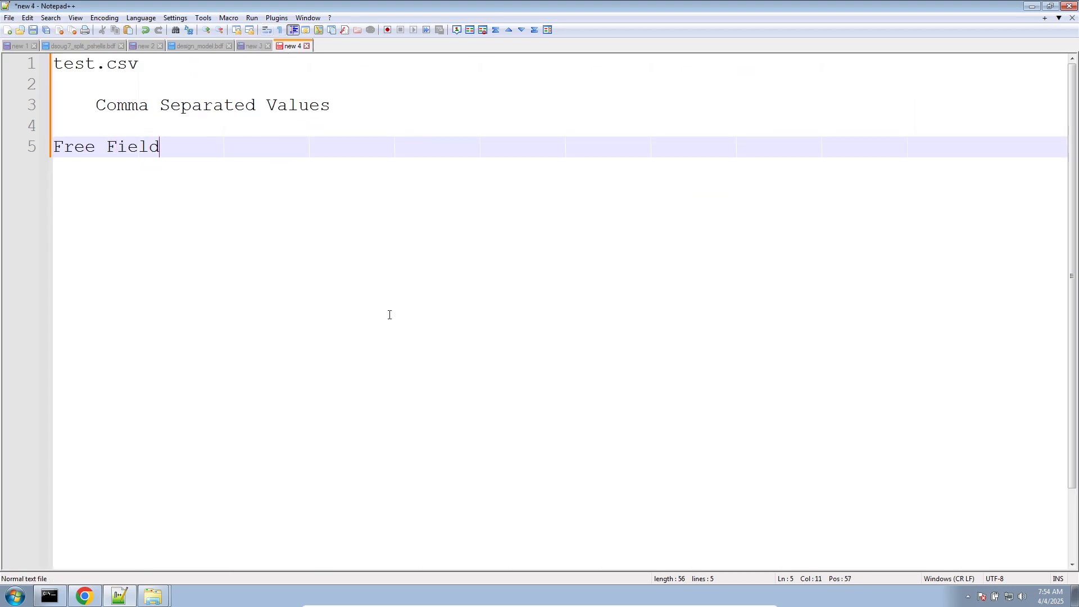
type(" Format")
key("Home")
key("Return")
key("Up")
key("Tab")
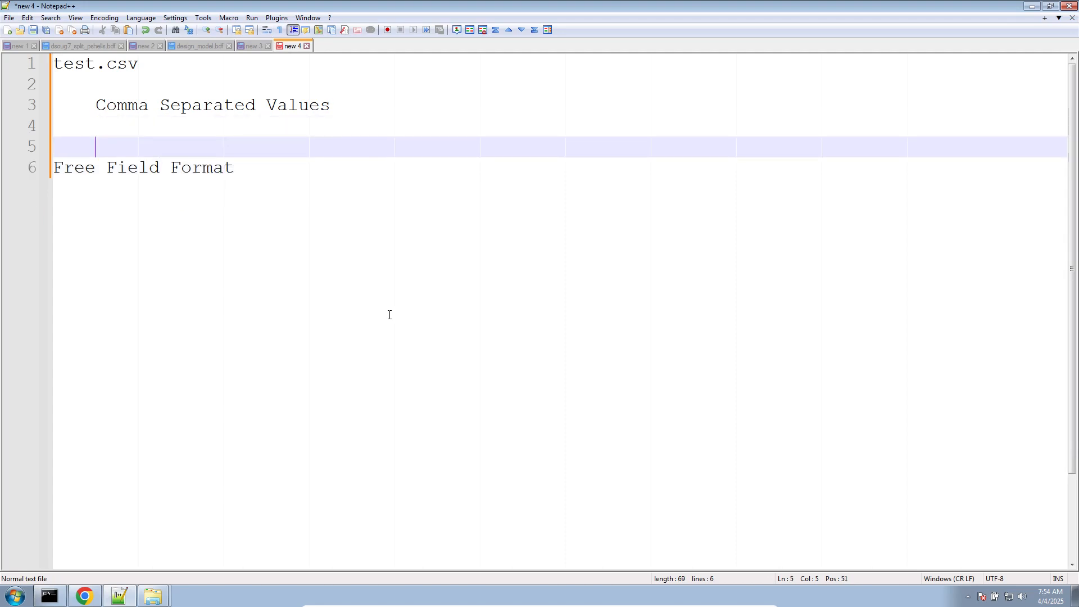
type("Small Field Format")
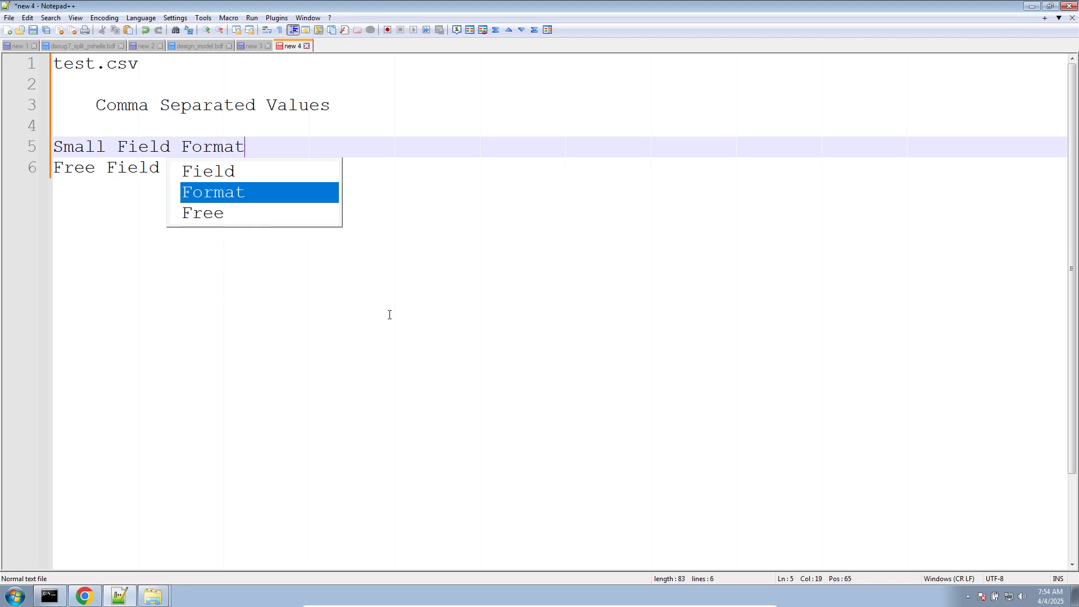
key("Return")
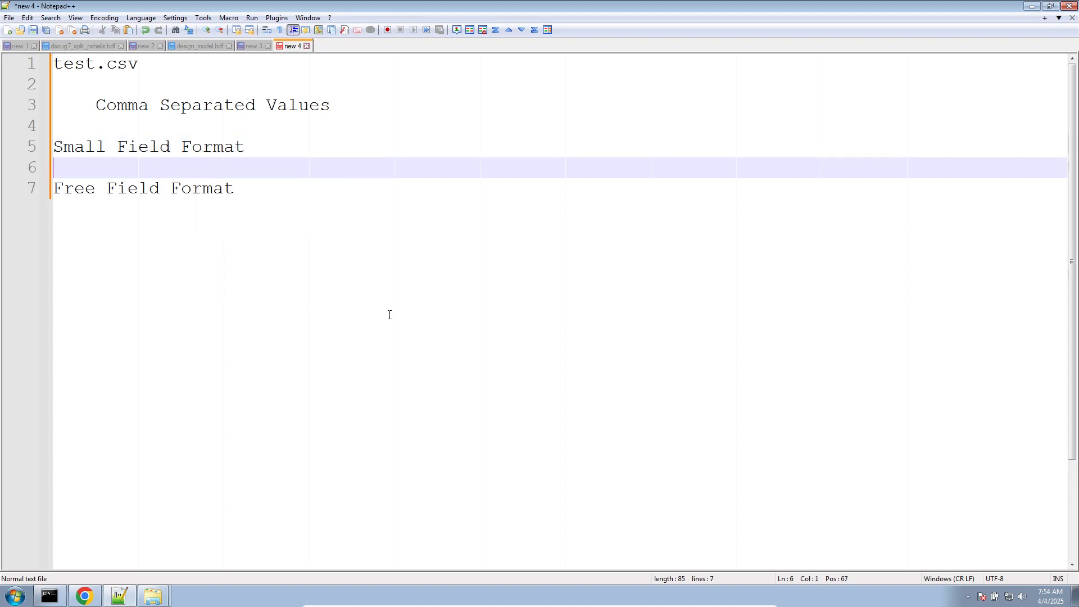
- Copy the two-line DVPREL1 entry for PSHELL 5001 under the "Small Field Format" heading in the test.csv notes
left_click(240, 48)
left_click_drag(325, 150, 55, 135)
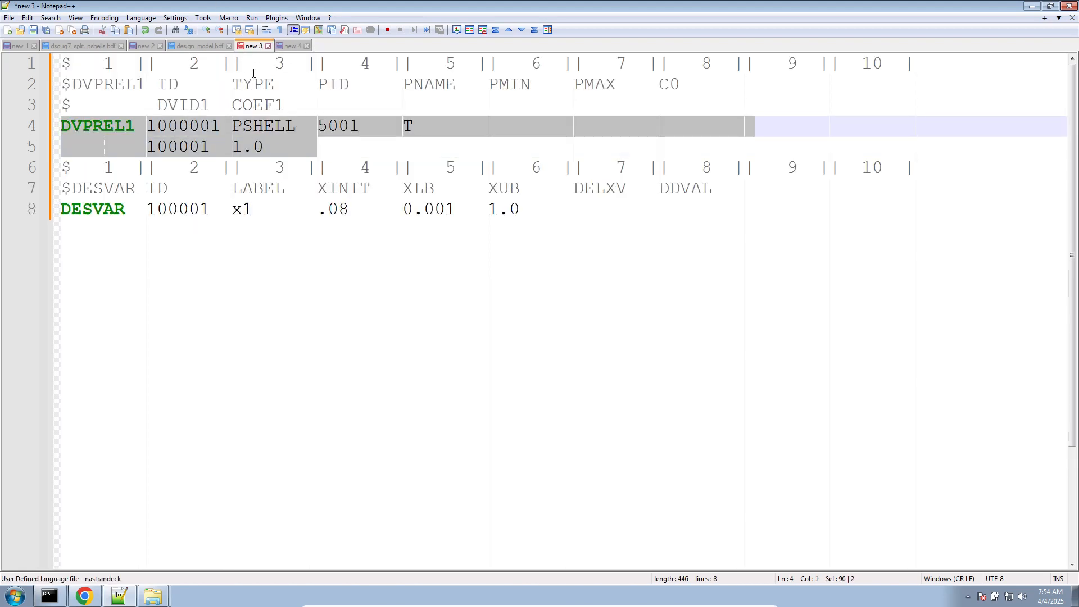
key("ctrl+c")
left_click(287, 46)
key("ctrl+v")
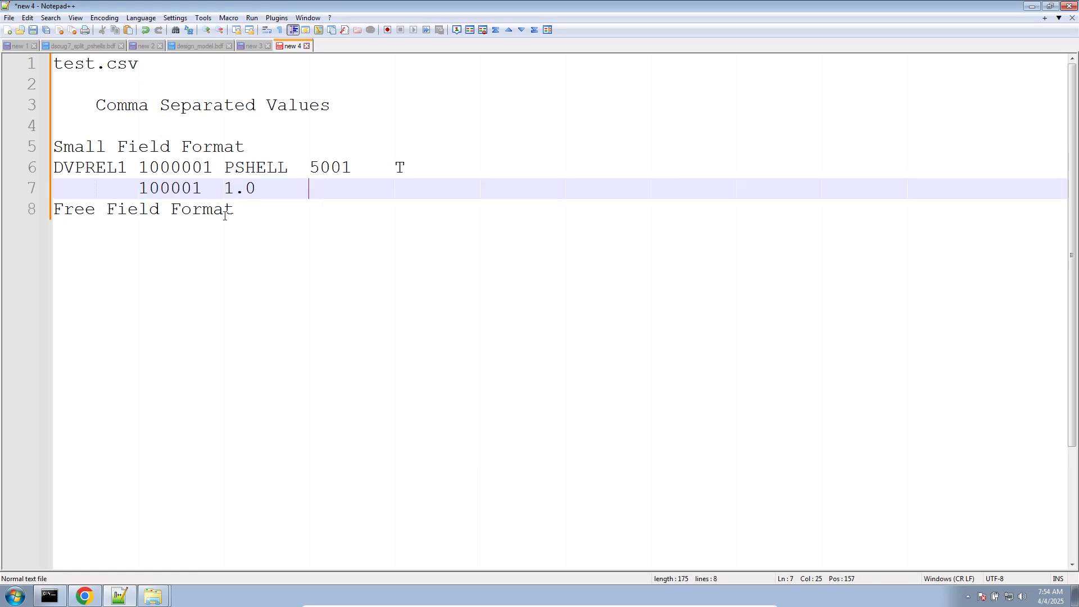
- Insert blank lines around the pasted DVPREL1 entry and below the "Free Field Format" heading
key("Return")
left_click(295, 152)
key("Return")
key("Return")
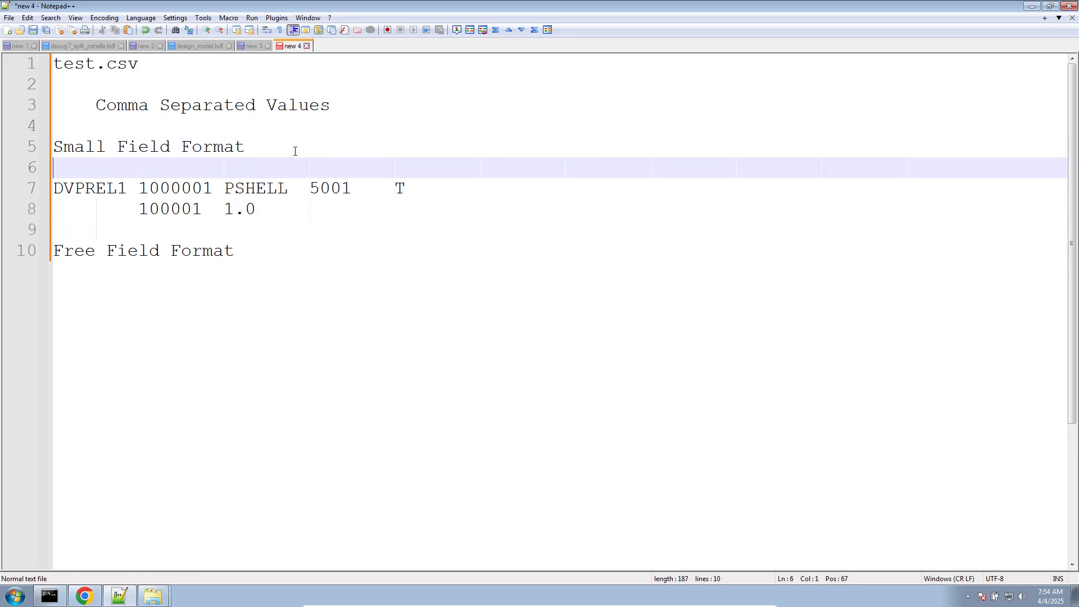
left_click(277, 272)
left_click(275, 248)
key("Return")
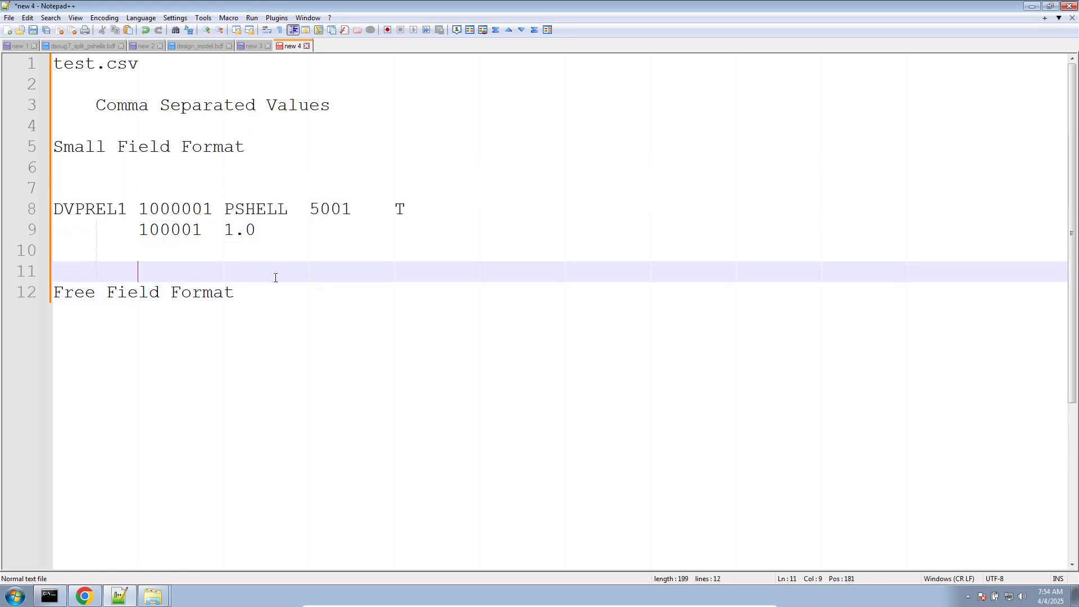
left_click(266, 311)
key("Return")
key("Return")
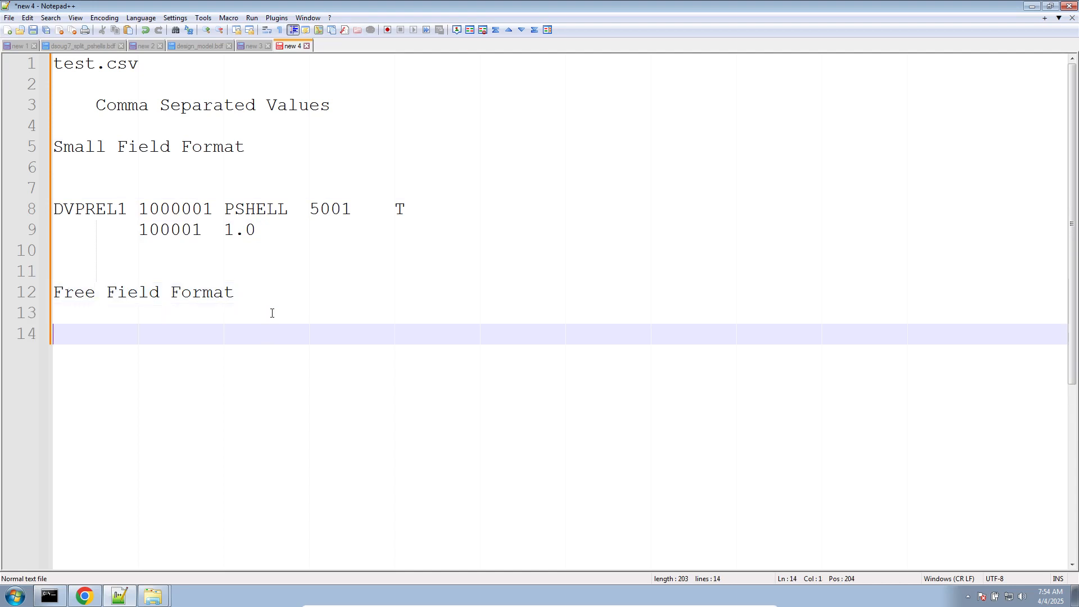
- Copy the field ruler, headings and DVPREL1 entry into a new document, and delete the two field-name comment lines
left_click(253, 45)
left_click_drag(337, 145, 2, 50)
key("ctrl+c")
left_click(8, 30)
key("ctrl+v")
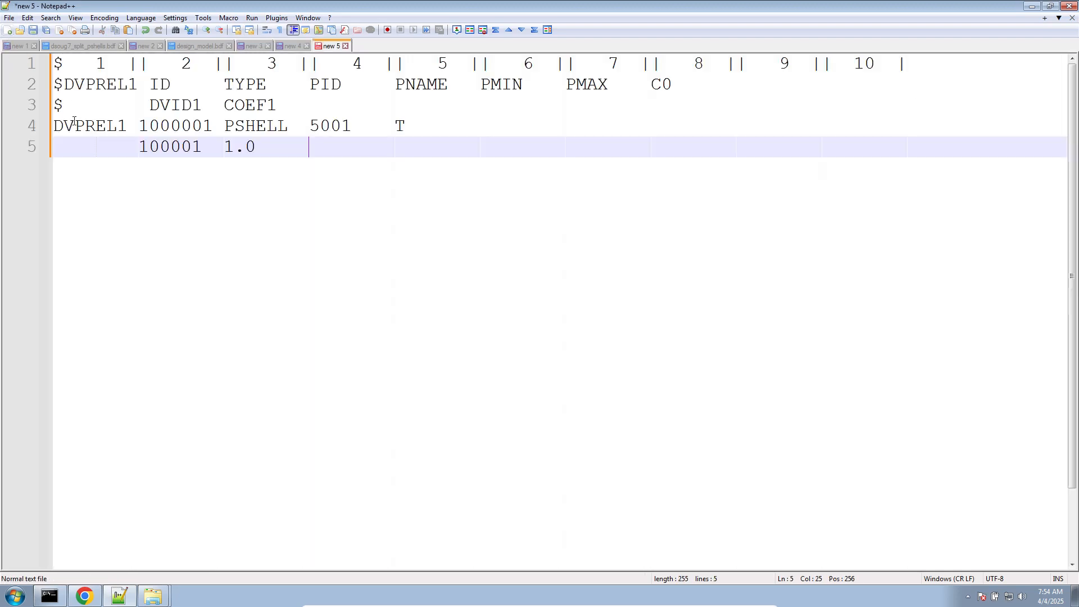
left_click(299, 106)
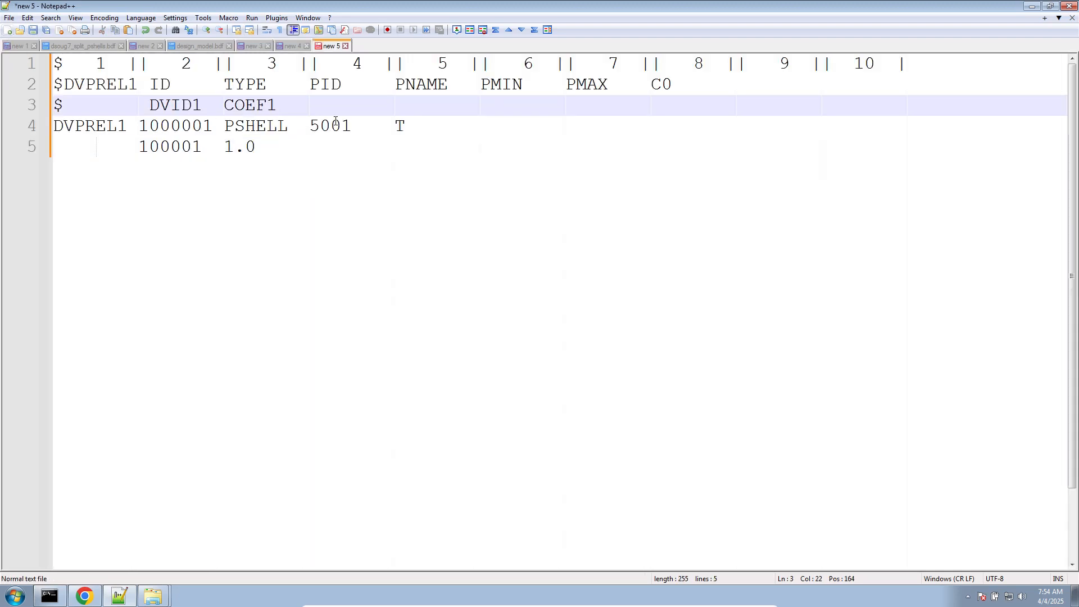
left_click_drag(304, 111, 6, 82)
key("Delete")
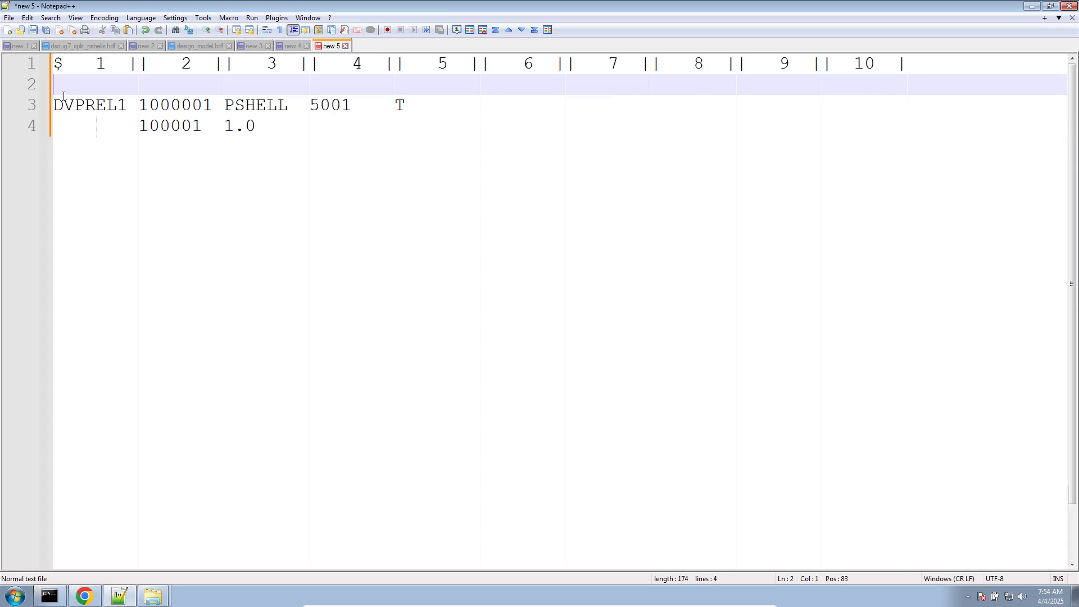
key("BackSpace")
- Extend the numbered field ruler above the DVPREL1 entry with fields 11, 12 and 13
left_click(392, 261)
scroll(393, 262, "down", 1)
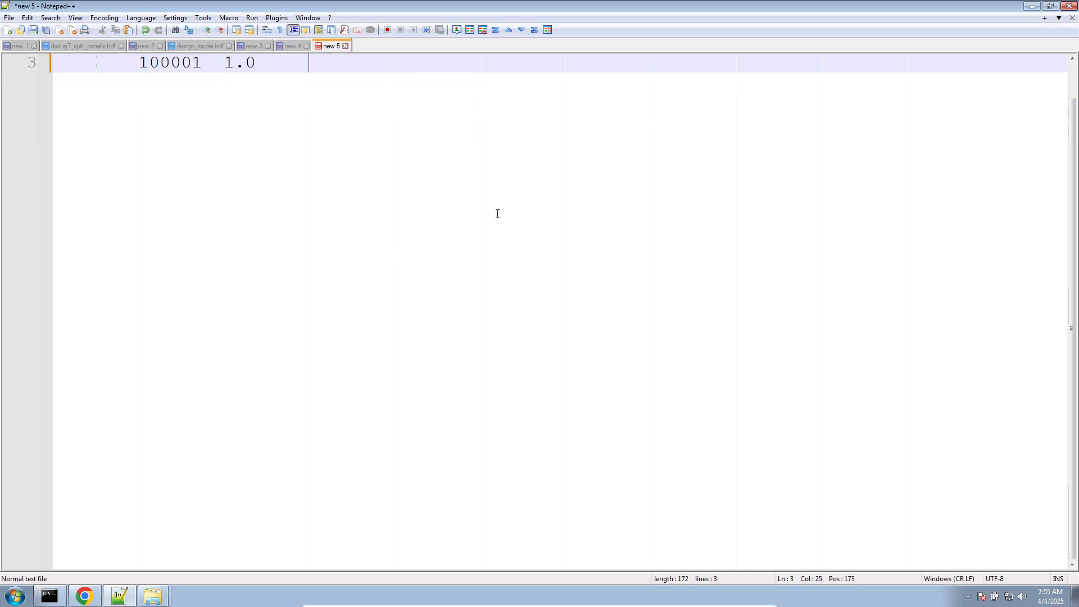
scroll(402, 155, "up", 1)
left_click_drag(823, 62, 932, 65)
key("ctrl+c")
left_click(942, 62)
key("ctrl+v")
key("ctrl+v")
type("1")
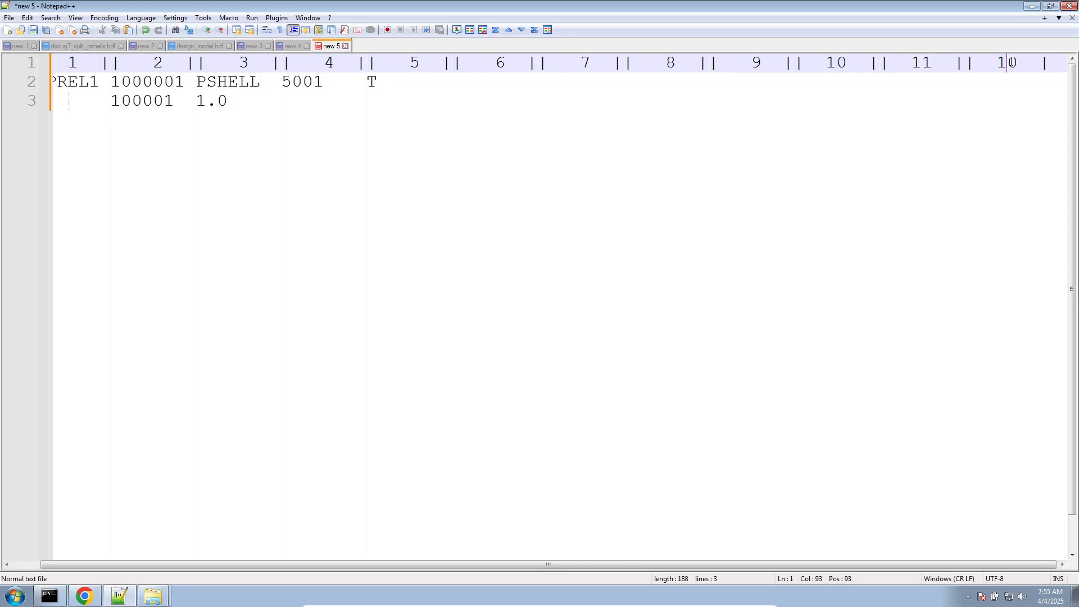
left_click_drag(1010, 62, 1018, 63)
type("2")
left_click(848, 69)
scroll(851, 72, "down", 1)
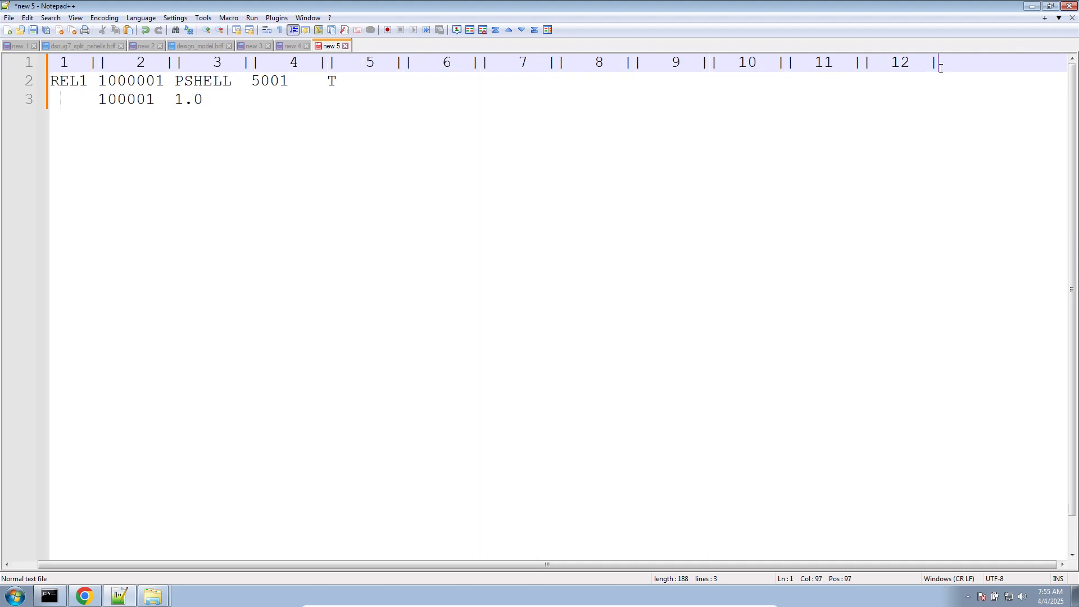
key("ctrl+v")
type("3")
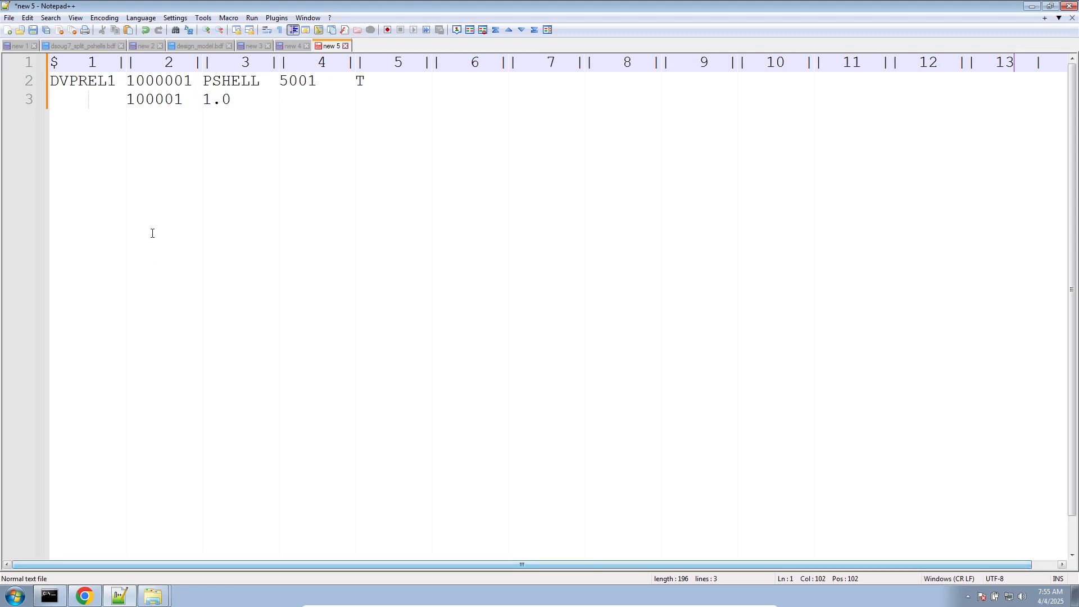
- Examine which ruler field each value of the DVPREL1 entry and its continuation line occupies
scroll(152, 231, "up", 3, "ctrl")
double_click(113, 89)
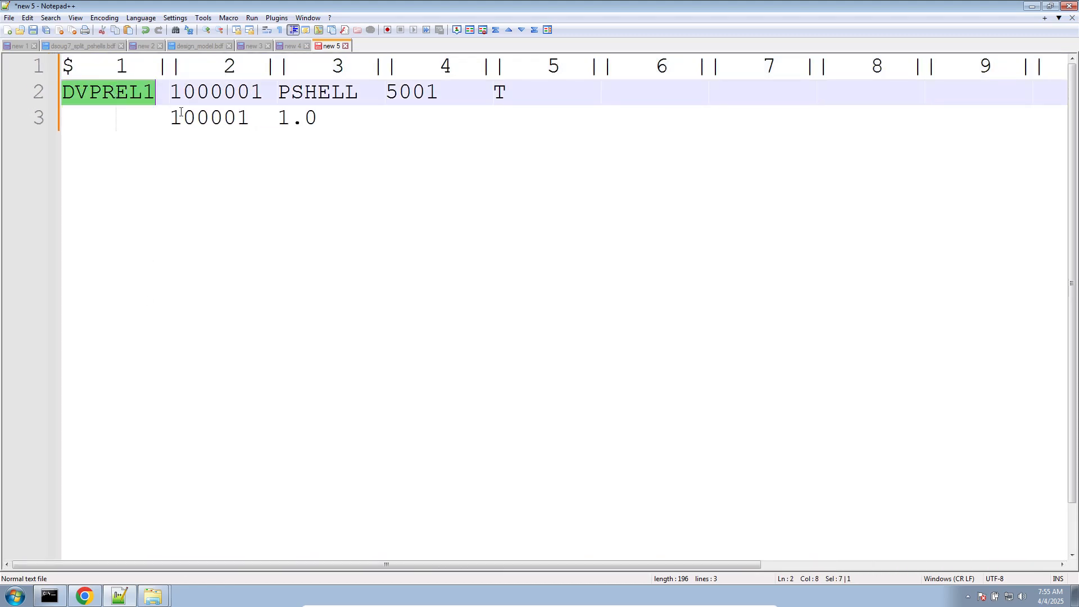
double_click(200, 96)
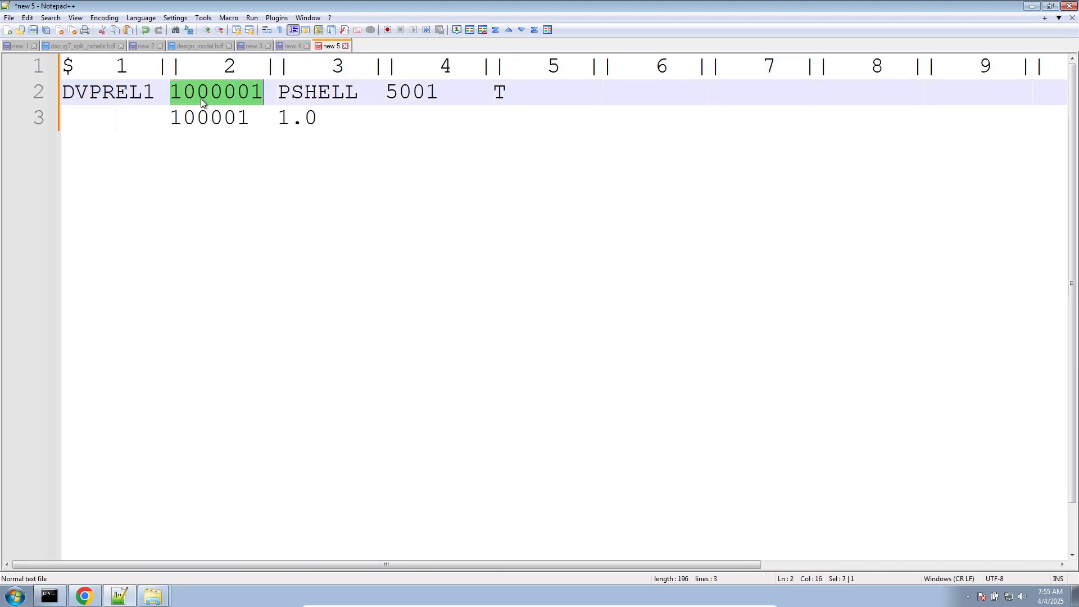
double_click(309, 96)
left_click(410, 91)
left_click_drag(493, 92, 555, 95)
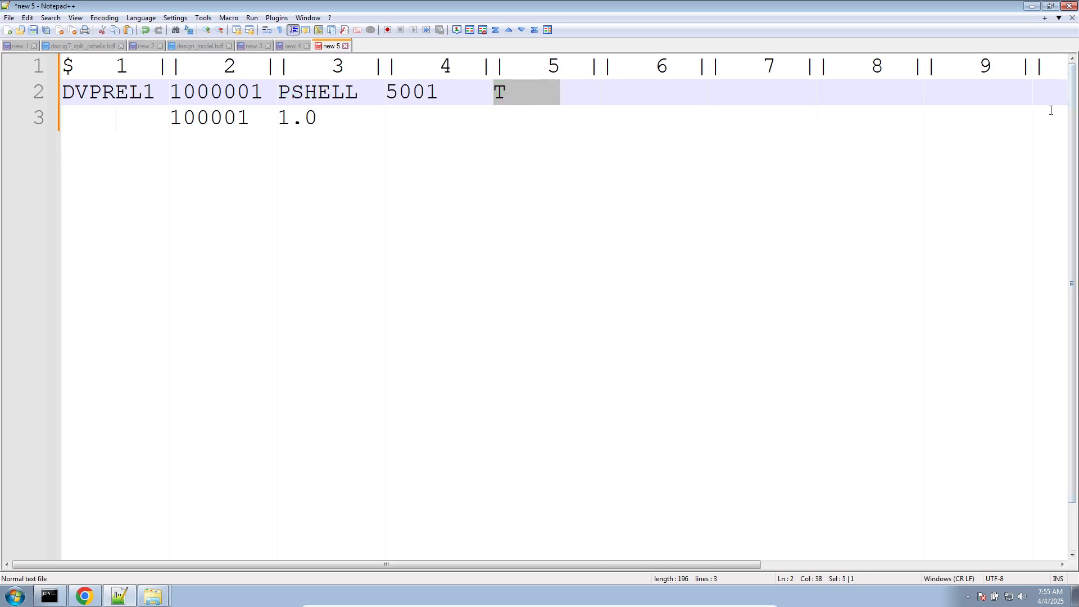
left_click_drag(164, 113, 41, 115)
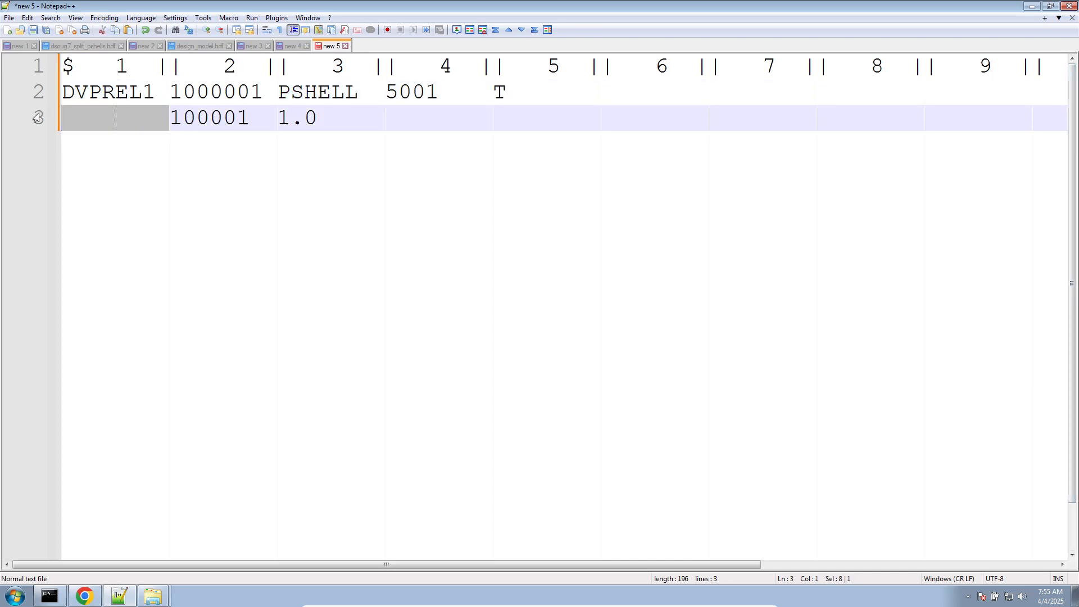
double_click(207, 117)
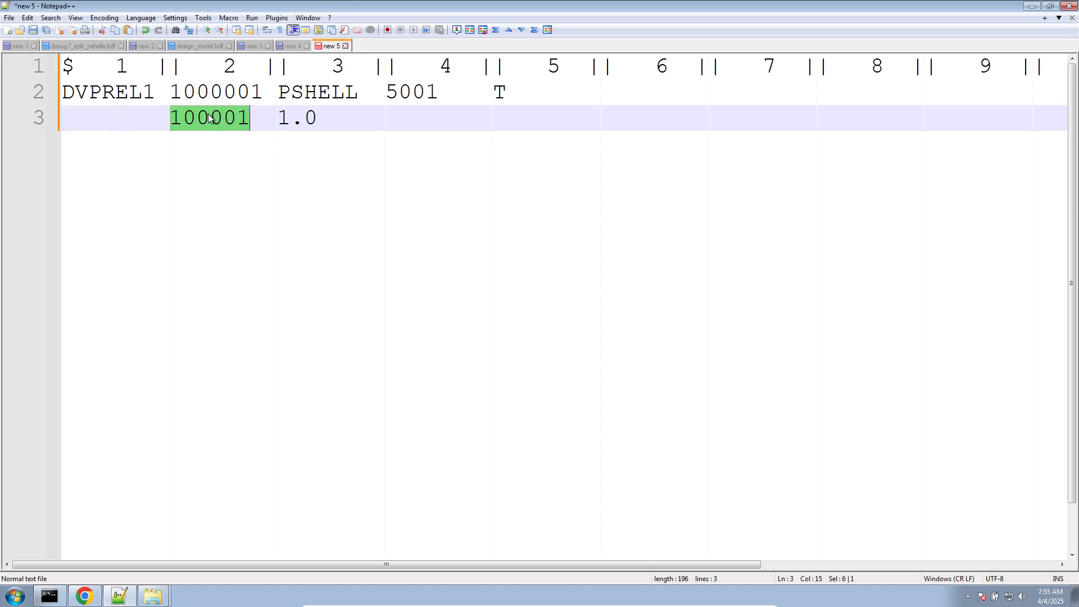
left_click_drag(277, 117, 318, 118)
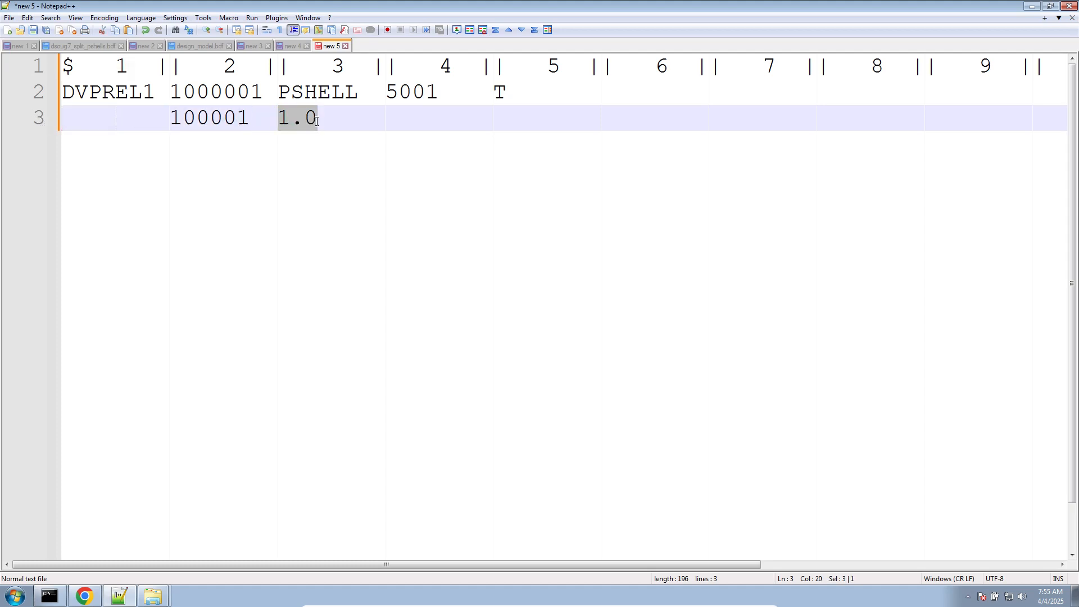
scroll(265, 160, "down", 4)
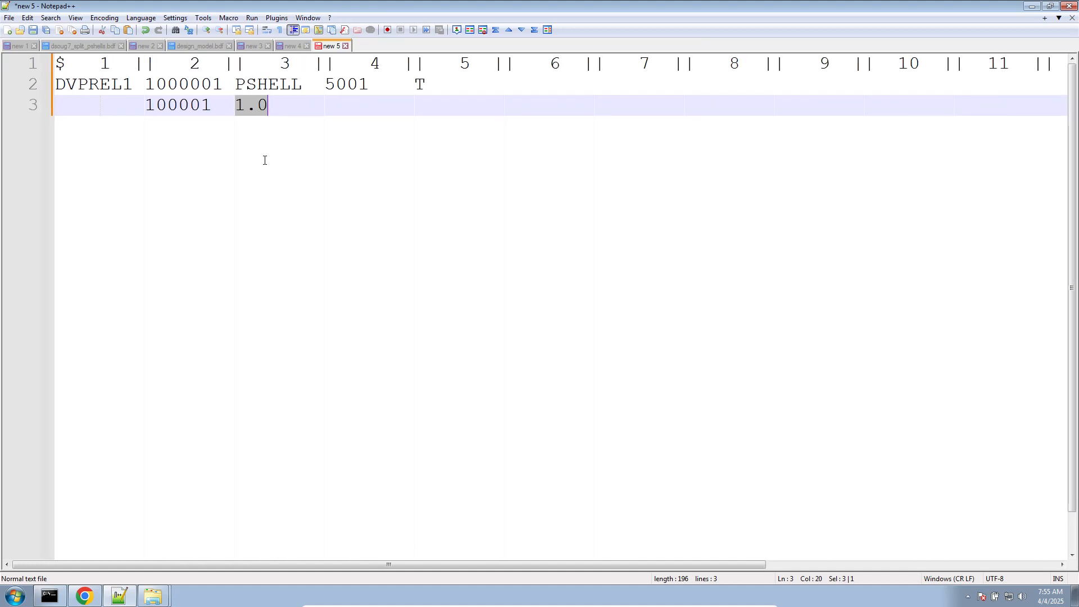
- Join the continuation line onto the DVPREL1 line, aligning 100001 with field 12 and 1.0 with field 13
left_click(55, 101)
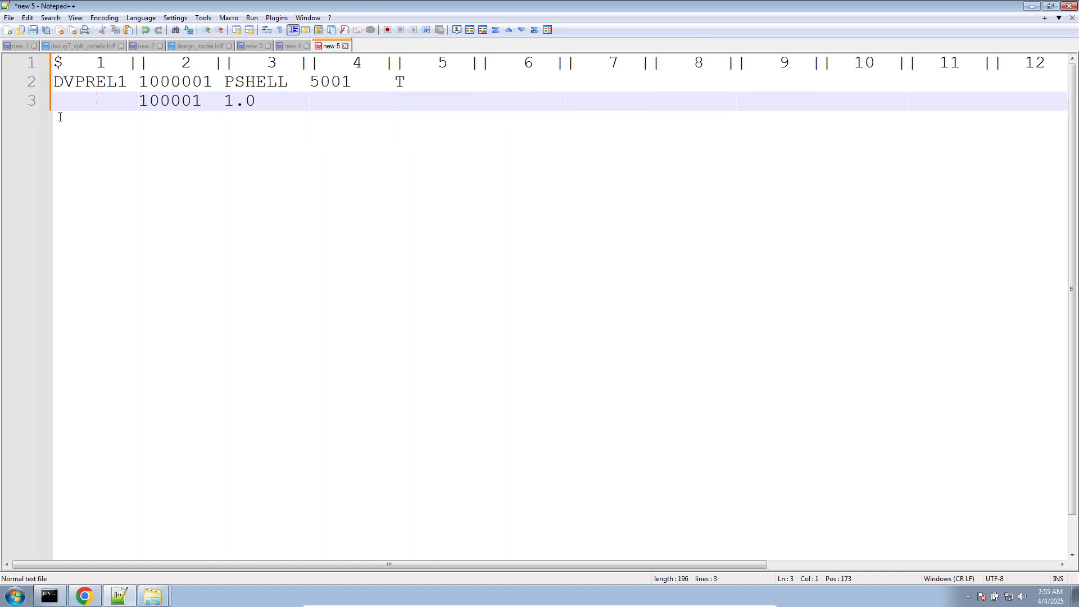
key("BackSpace")
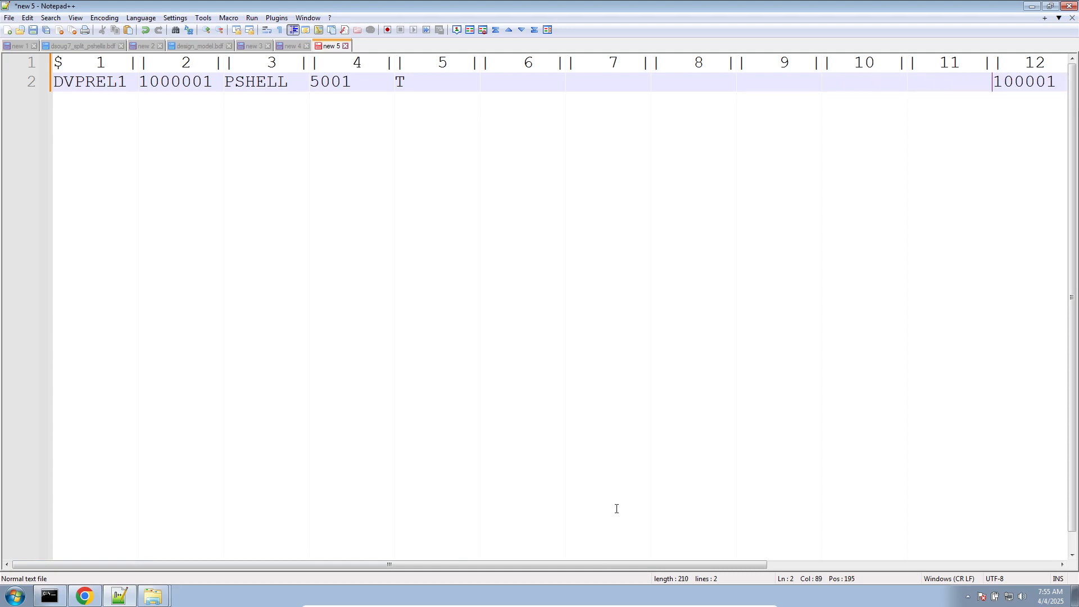
left_click_drag(521, 564, 719, 549)
left_click(810, 82)
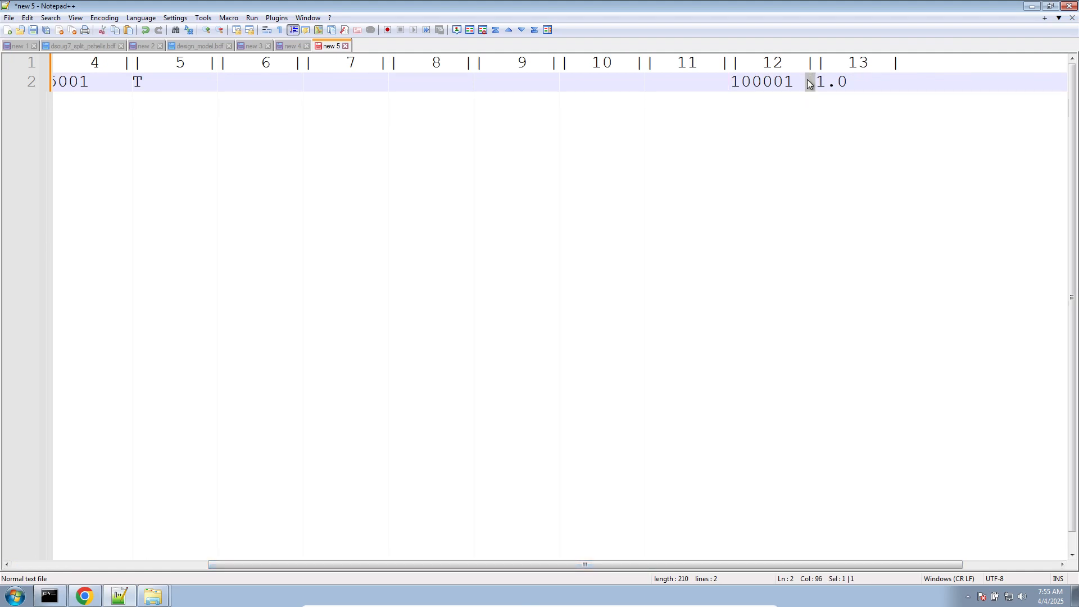
left_click_drag(731, 82, 848, 82)
- Insert comma separators in the DVPREL1 line ahead of fields 13, 12, 11, 10, 9, 8, 7 and 6
left_click(814, 83)
type(",")
left_click(734, 79)
type(",")
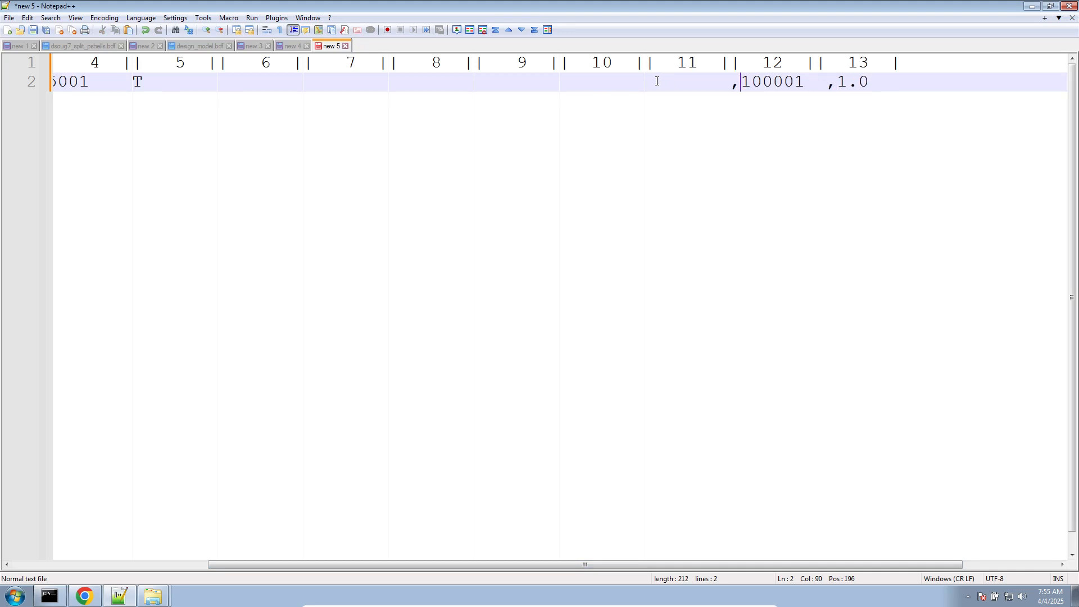
type(",,")
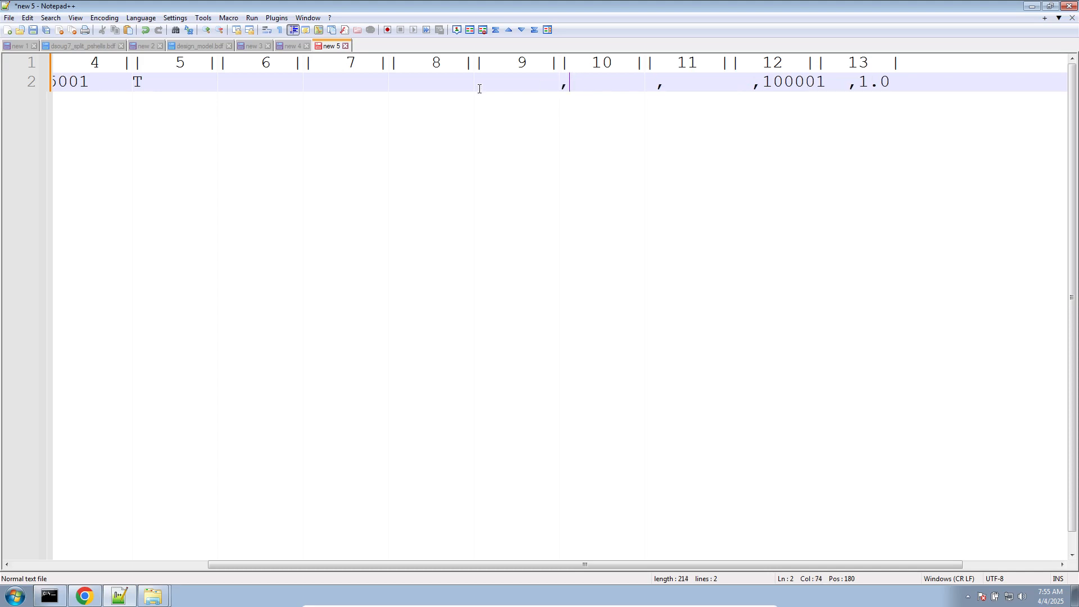
left_click(477, 84)
type(",")
left_click(394, 79)
type(",        ,")
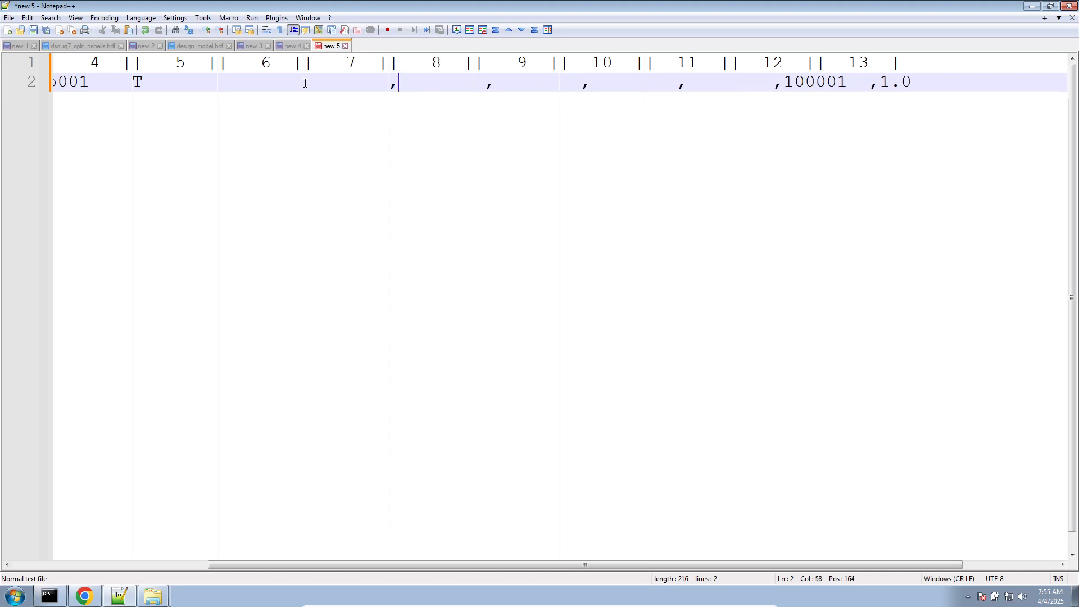
left_click(305, 82)
type(",")
left_click(214, 81)
type(",")
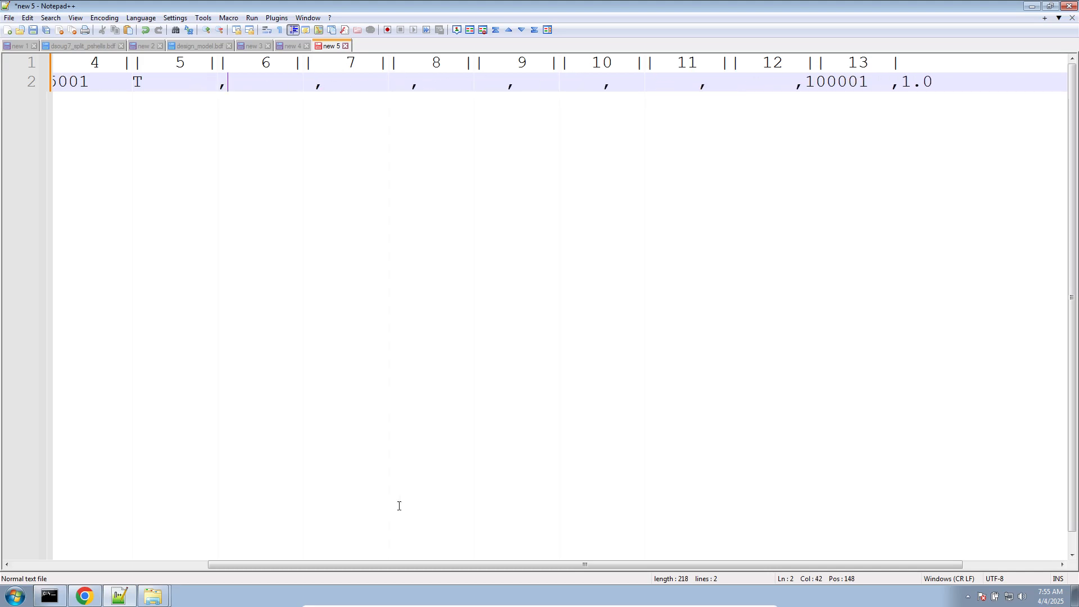
- Insert comma separators in the DVPREL1 line ahead of T, 5001, PSHELL and 1000001
left_click_drag(395, 564, 199, 565)
left_click(395, 82)
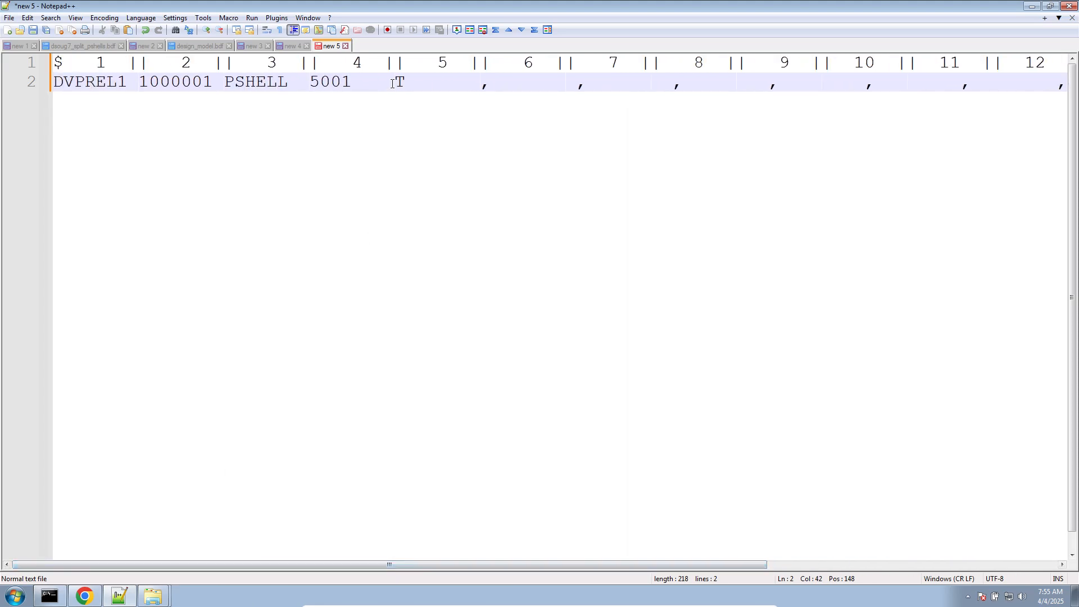
type(",")
left_click(305, 81)
type(",")
left_click(224, 82)
type(",")
left_click(139, 84)
type(",")
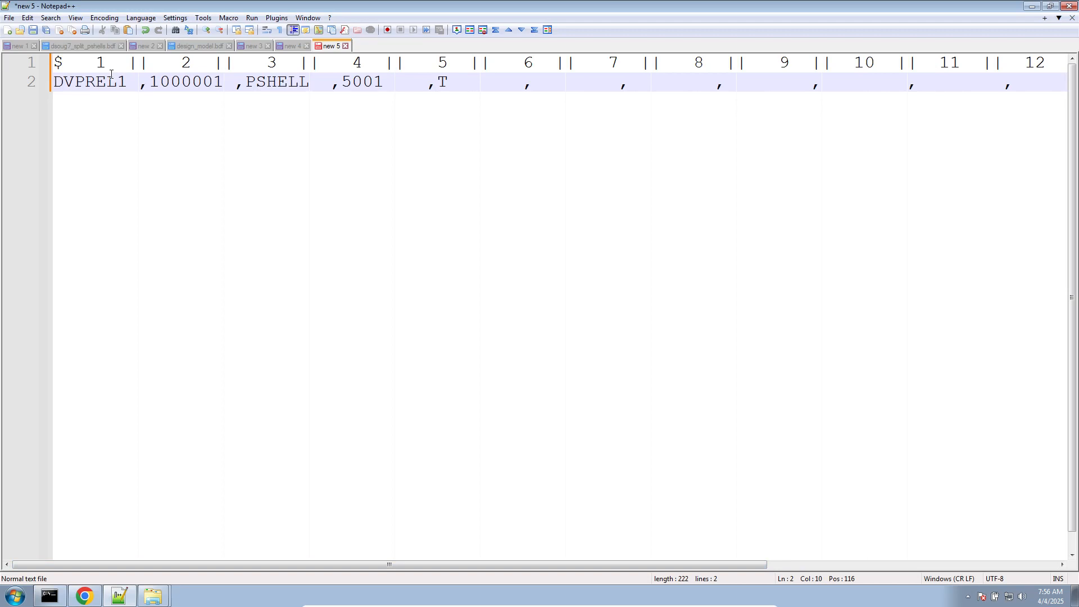
- Remove all spaces from the document by replacing every single space with nothing
left_click(127, 80)
left_click_drag(132, 80, 135, 89)
key("ctrl+f")
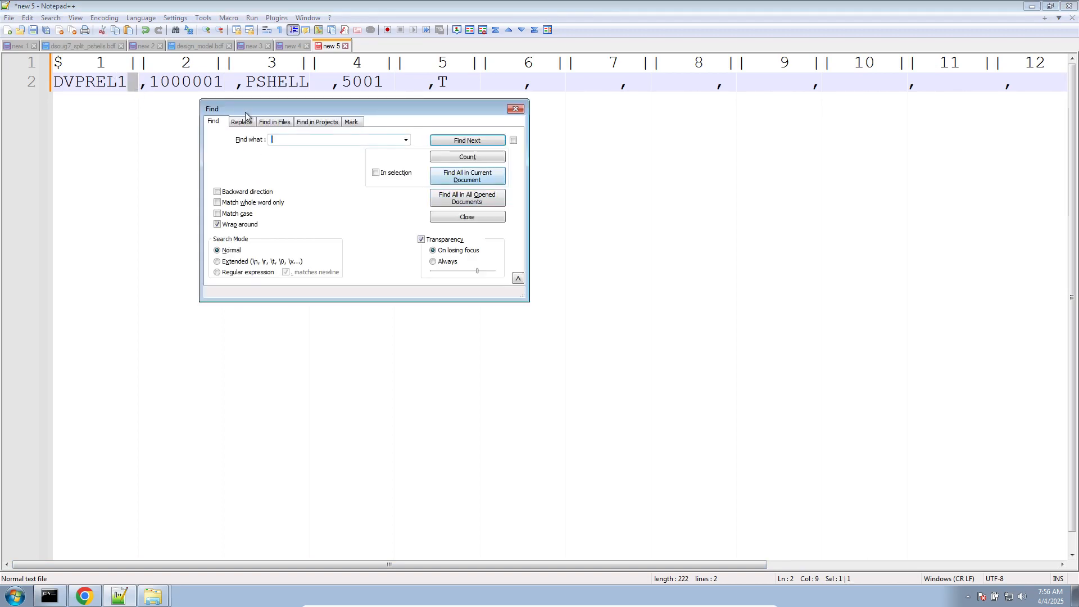
left_click(241, 122)
left_click(278, 156)
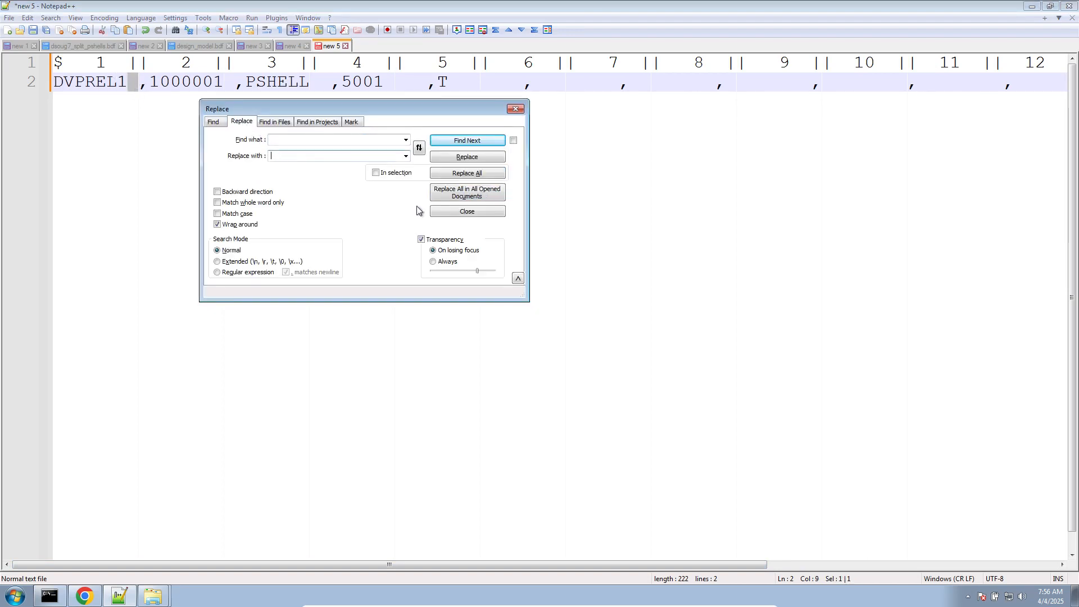
left_click(503, 175)
key("Escape")
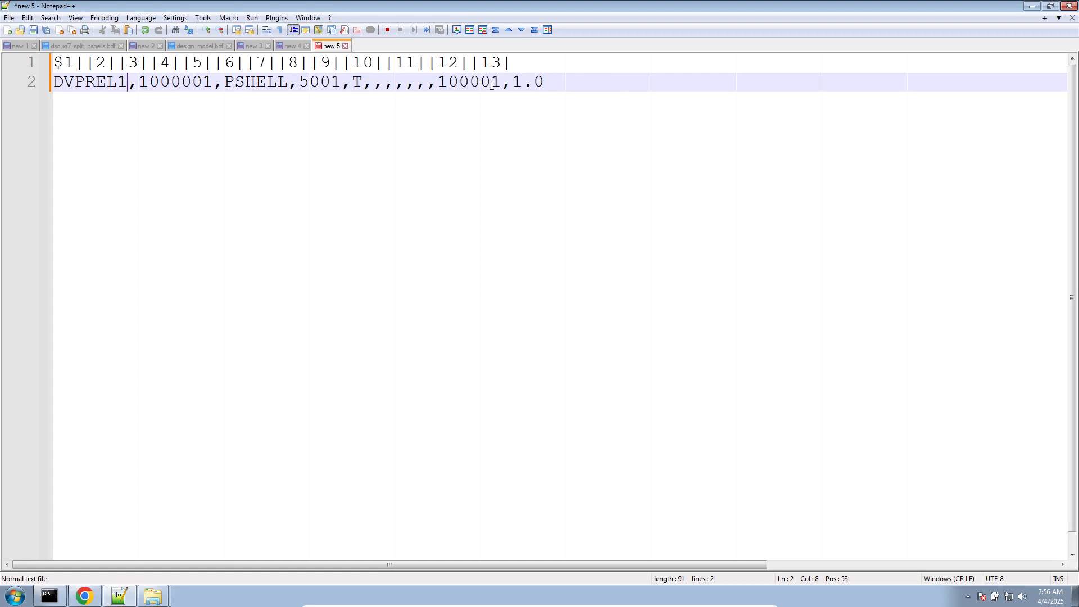
- Copy the comma-separated DVPREL1 line under the Free Field Format heading in the new 4 document
triple_click(492, 85)
key("ctrl+c")
left_click(283, 47)
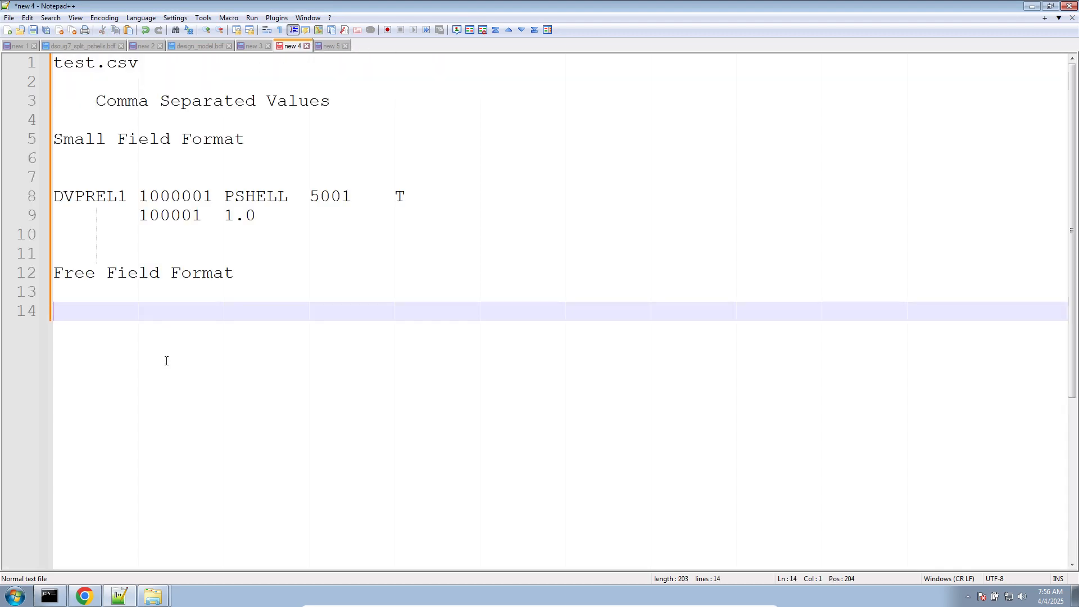
key("ctrl+v")
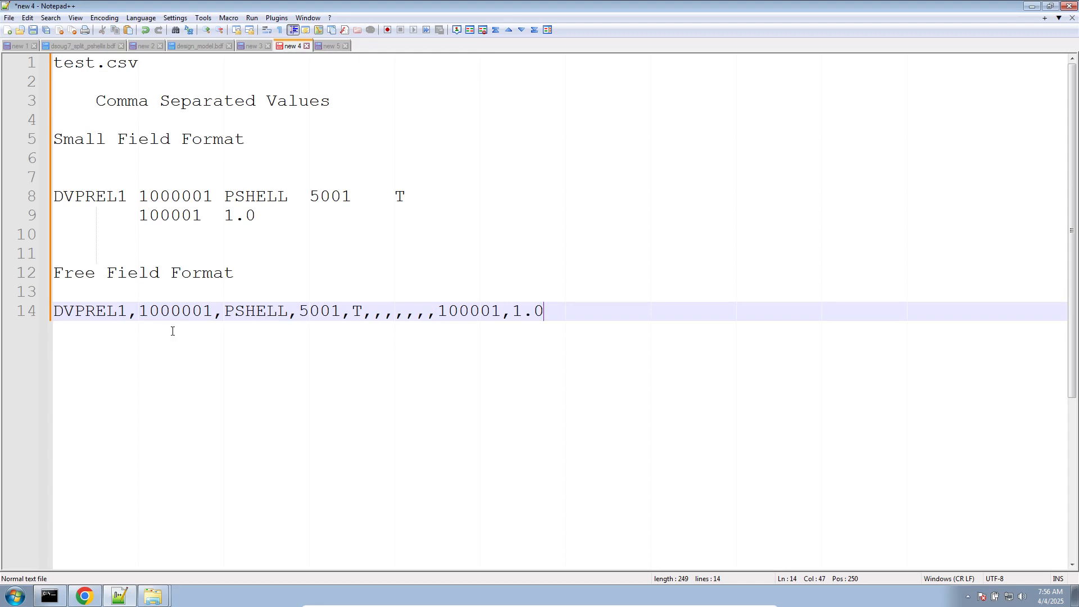
- Copy the free field DVPREL1 line onto the blank line above the first DVPREL1 entry in design_model.bdf
double_click(207, 318)
triple_click(207, 319)
key("ctrl+c")
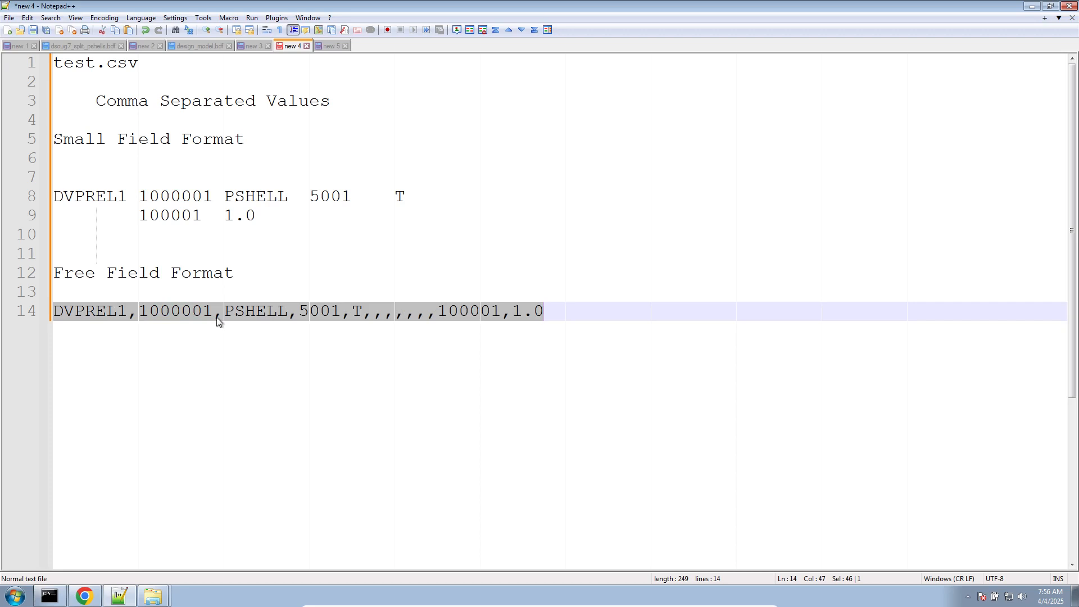
left_click(207, 46)
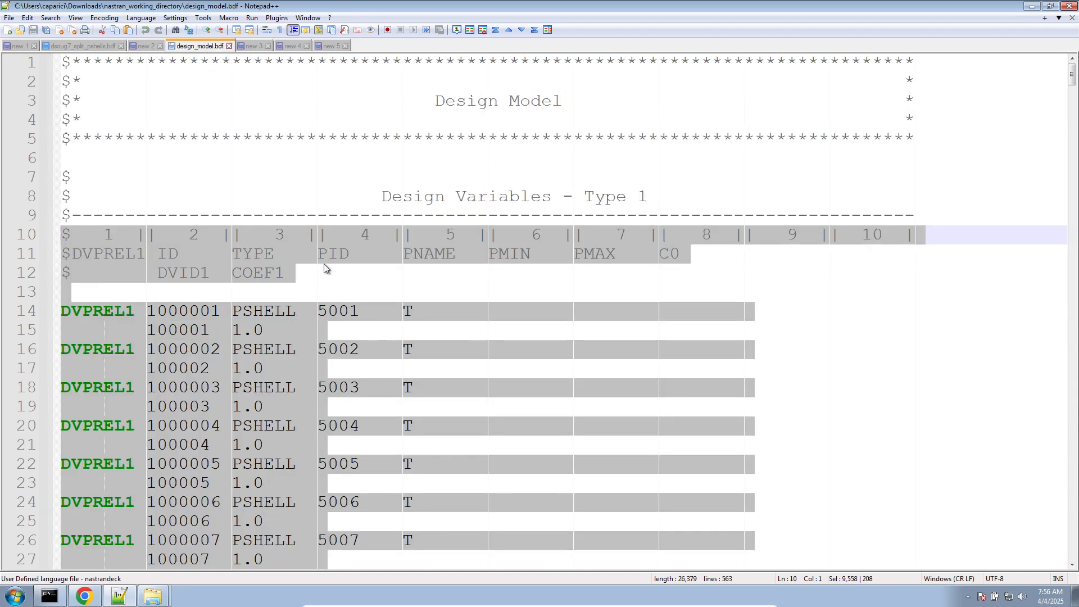
left_click(323, 295)
scroll(180, 227, "down", 2)
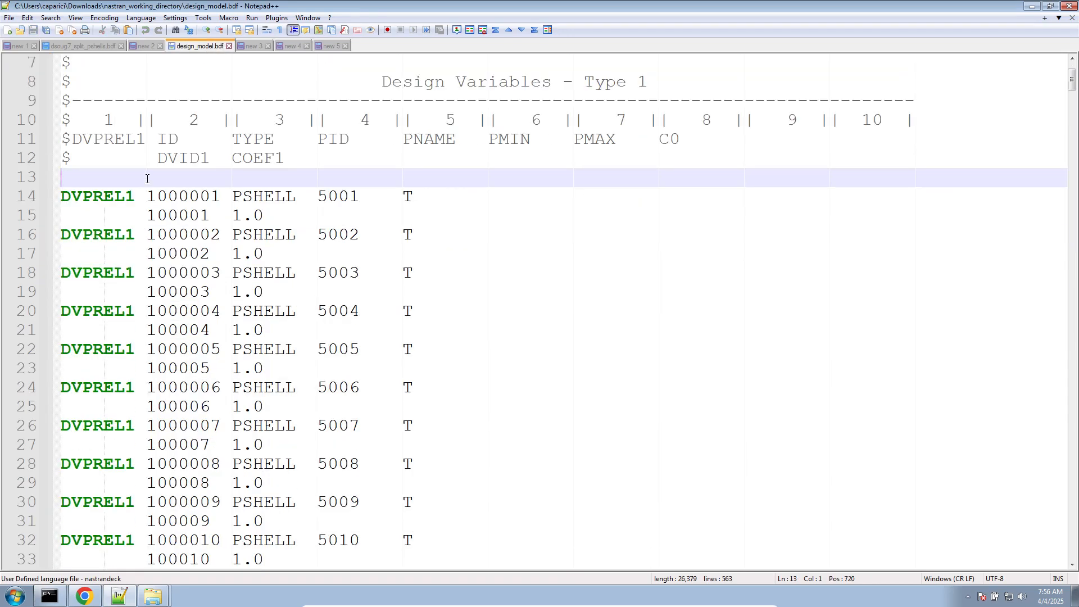
key("ctrl+v")
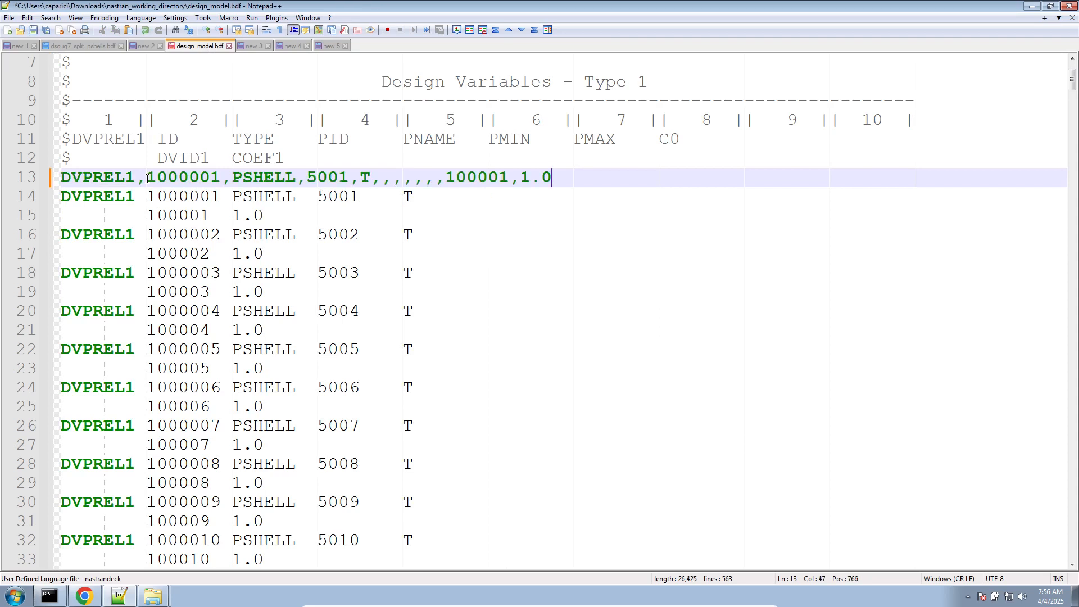
- Comment out both lines of the small field DVPREL1 entry 1000001 with $ and save design_model.bdf
left_click(63, 197)
left_click_drag(63, 197, 62, 217, "alt")
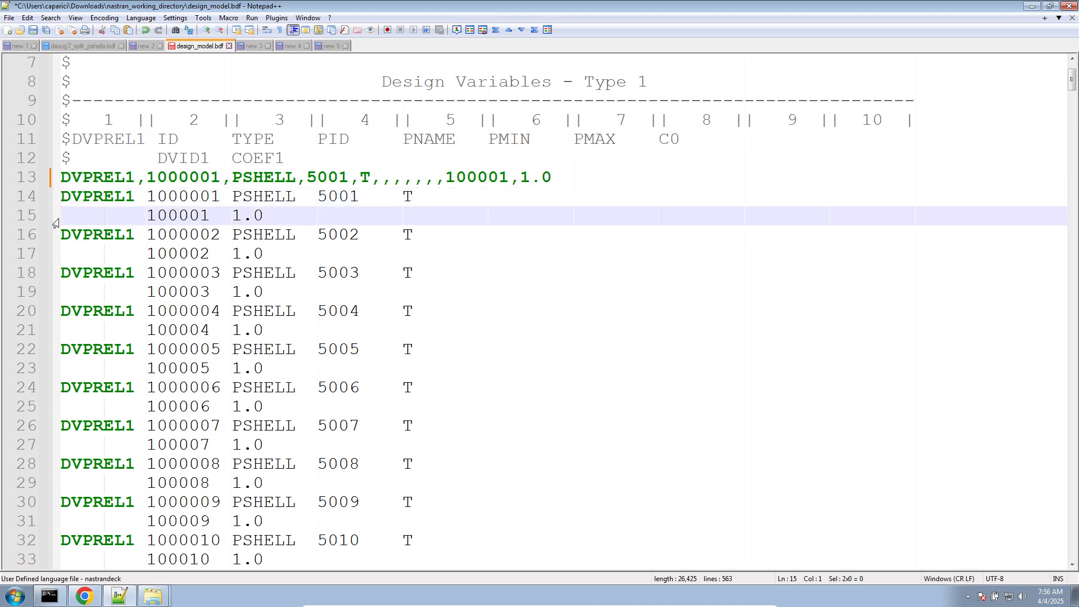
type("$")
key("ctrl+s")
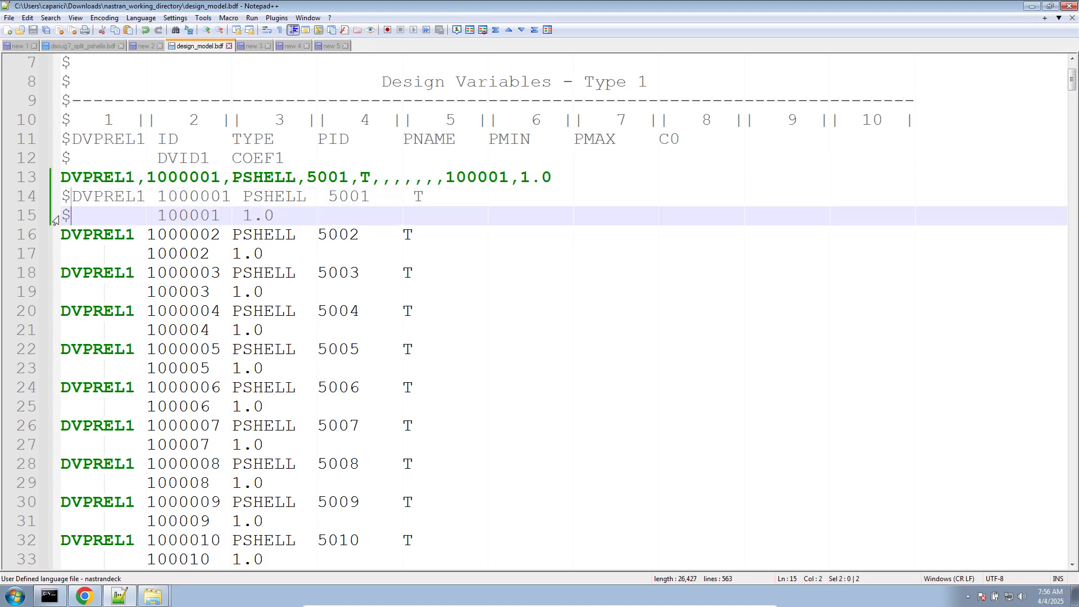
- Delete the old output files from nastran_working_directory: fort.11, model.f04, model.f06, model.log, model.op2 and optimization_results.csv
left_click(168, 570)
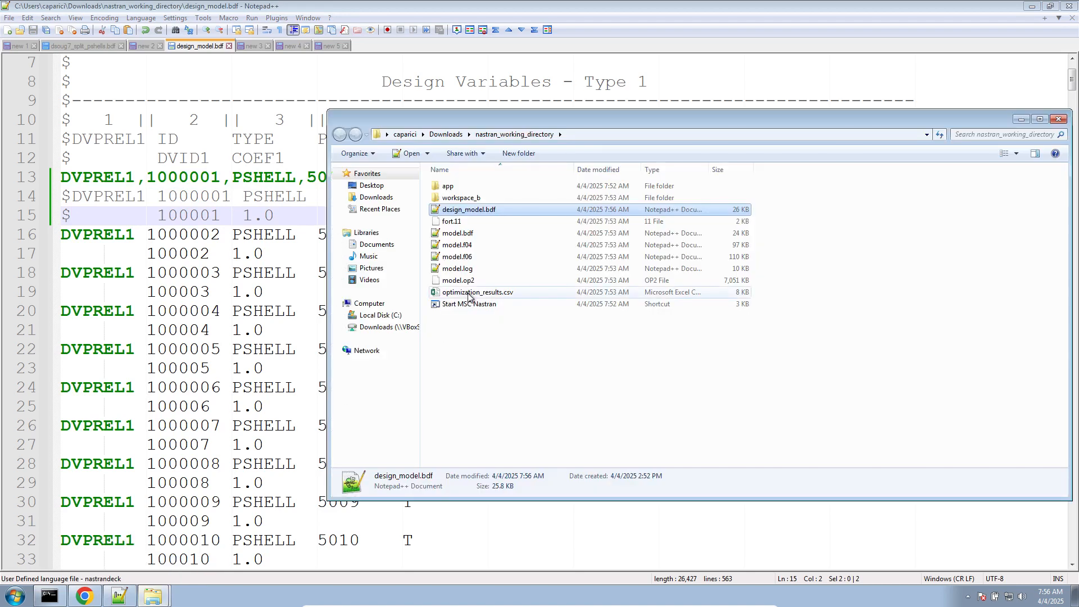
left_click(468, 292)
left_click(472, 245, "shift")
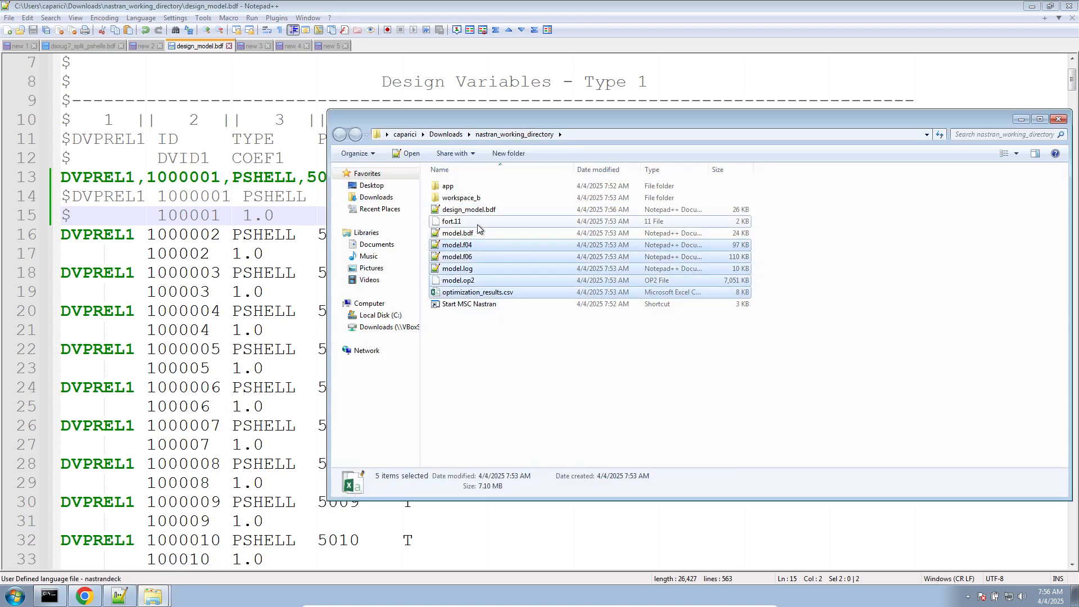
left_click(477, 225, "ctrl")
key("Delete")
key("Return")
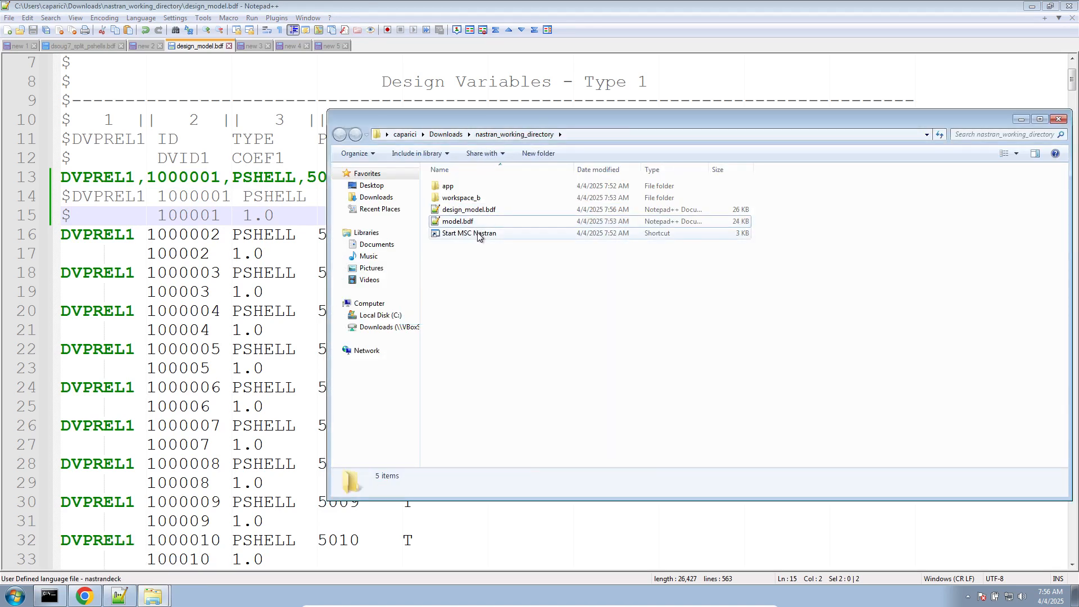
- Run the model with the Start MSC Nastran shortcut and choose to stop at the FATAL message alert
double_click(478, 234)
left_click(619, 309)
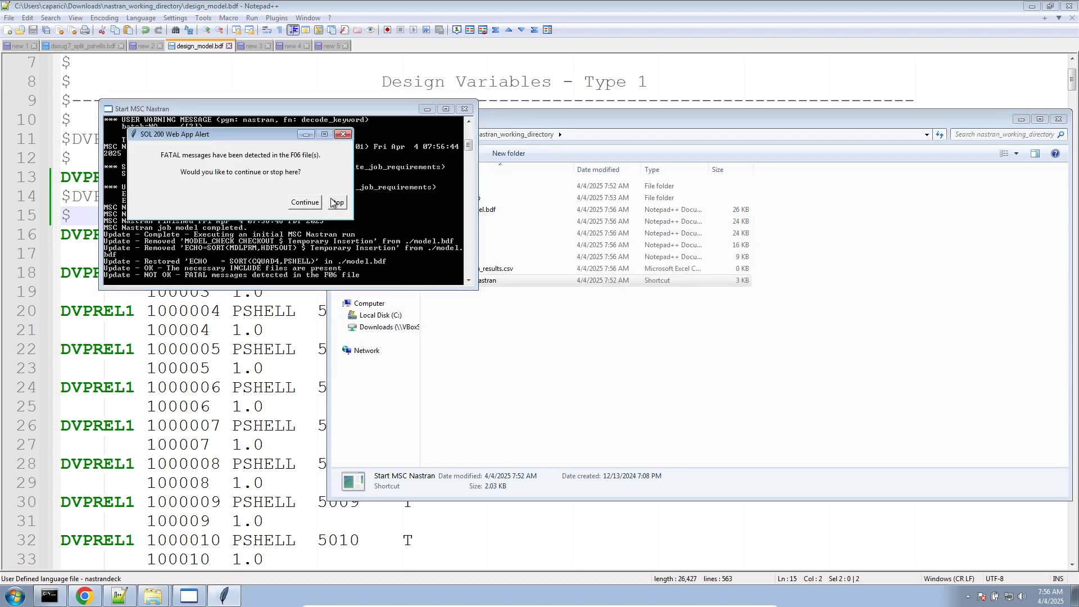
left_click(333, 203)
- Open model.f06 and examine the fatal messages issued for the included design_model.bdf
double_click(459, 244)
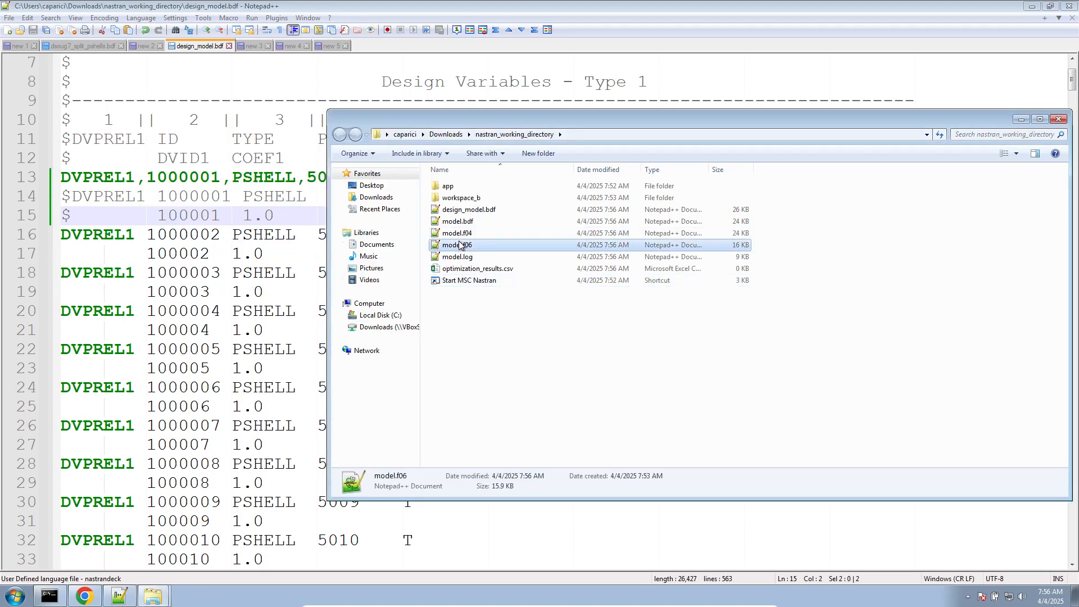
scroll(459, 241, "down", 20)
scroll(456, 240, "up", 11)
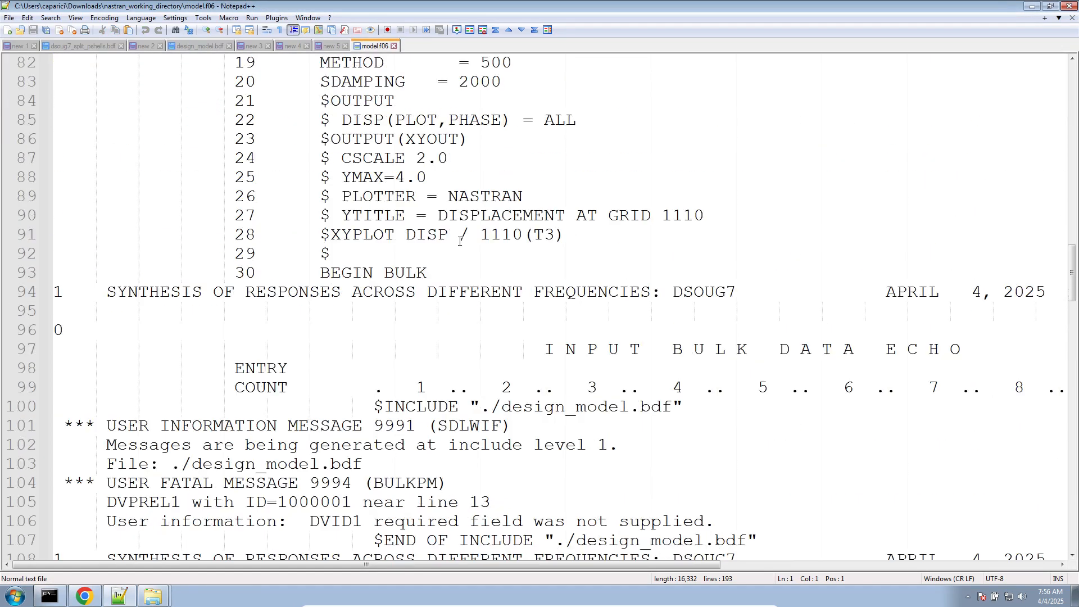
scroll(455, 240, "down", 1)
scroll(455, 241, "down", 1)
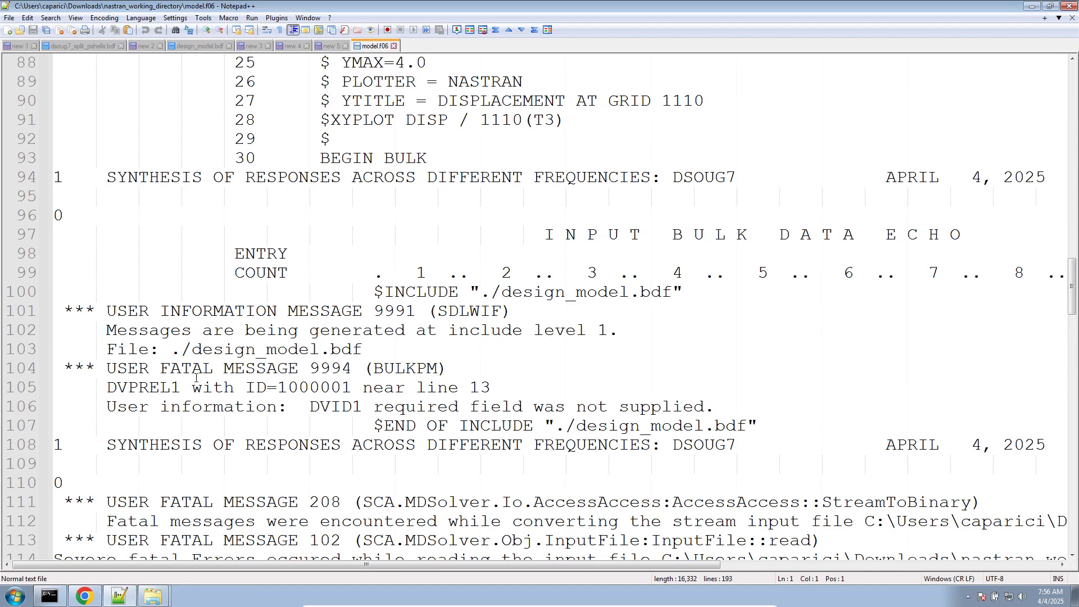
left_click(430, 406)
double_click(336, 406)
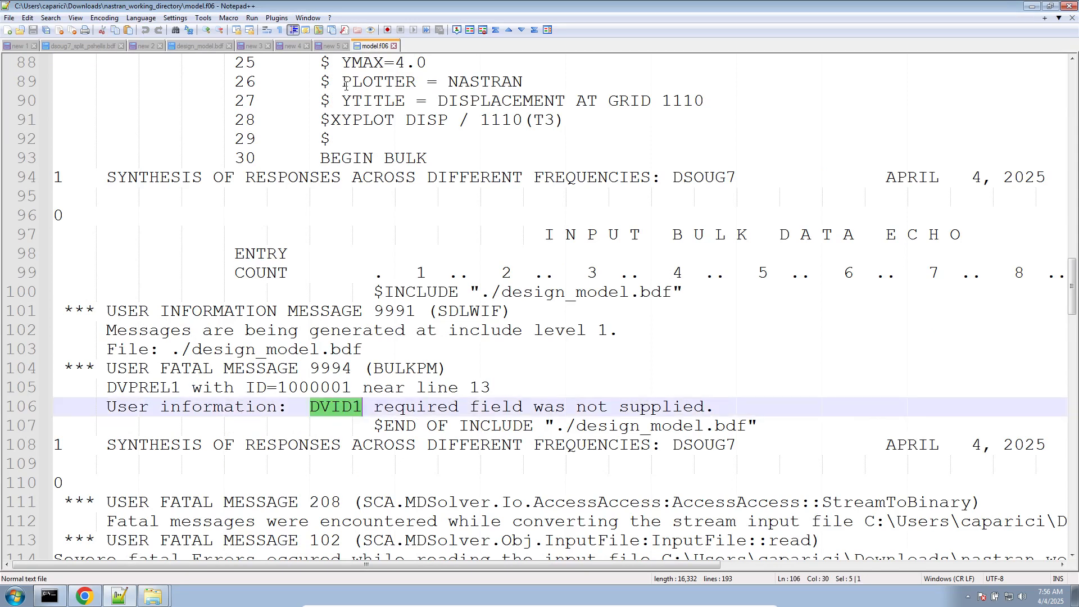
- Open model.bdf from nastran_working_directory, set its ECHO command to SORT(DVPREL1), and save the file
left_click(330, 45)
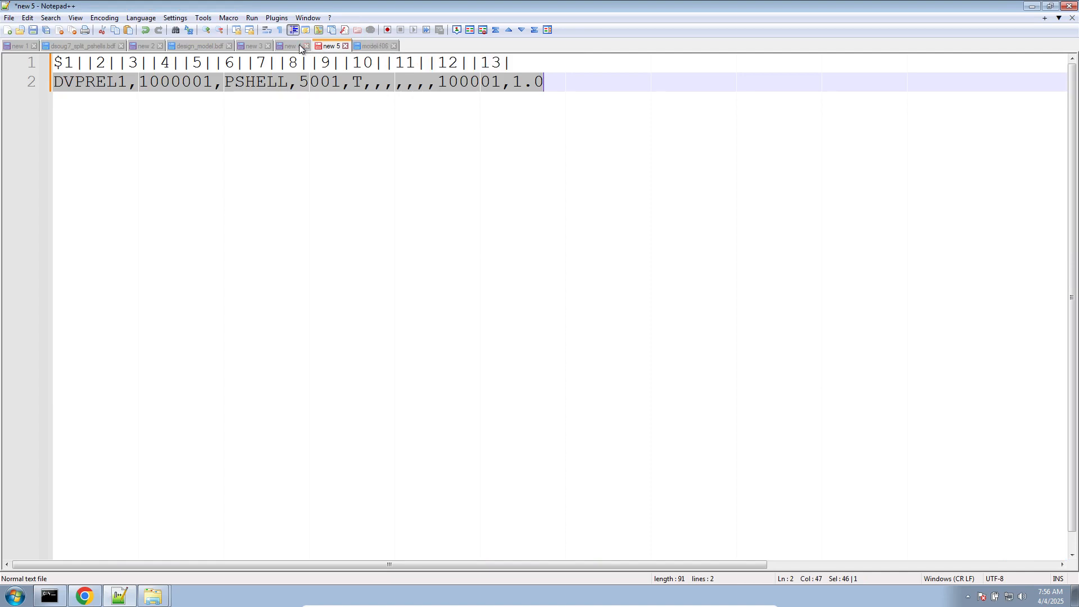
left_click(152, 596)
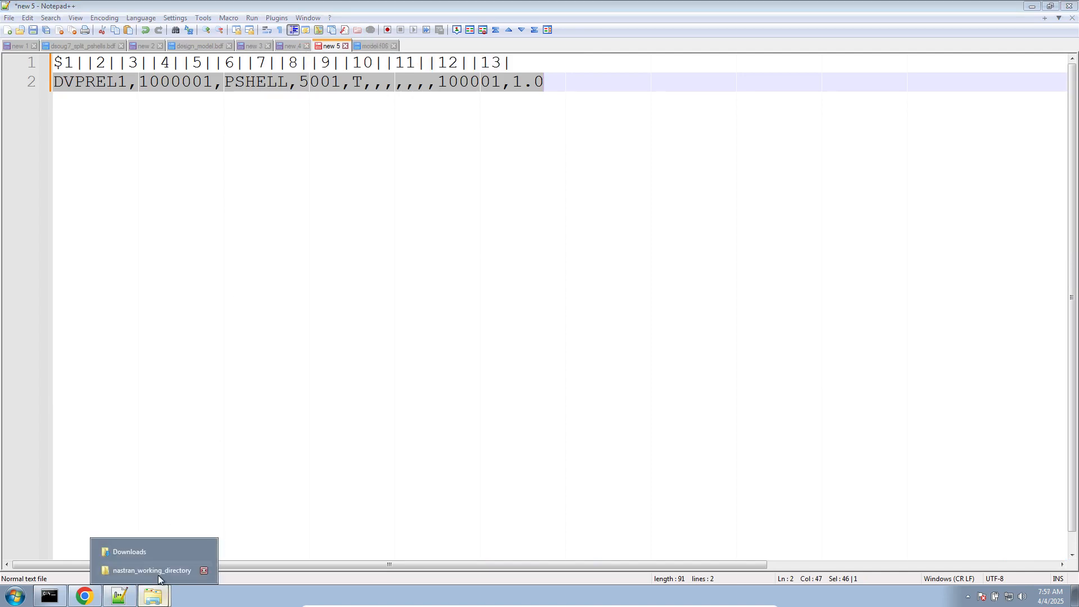
left_click(150, 571)
double_click(472, 221)
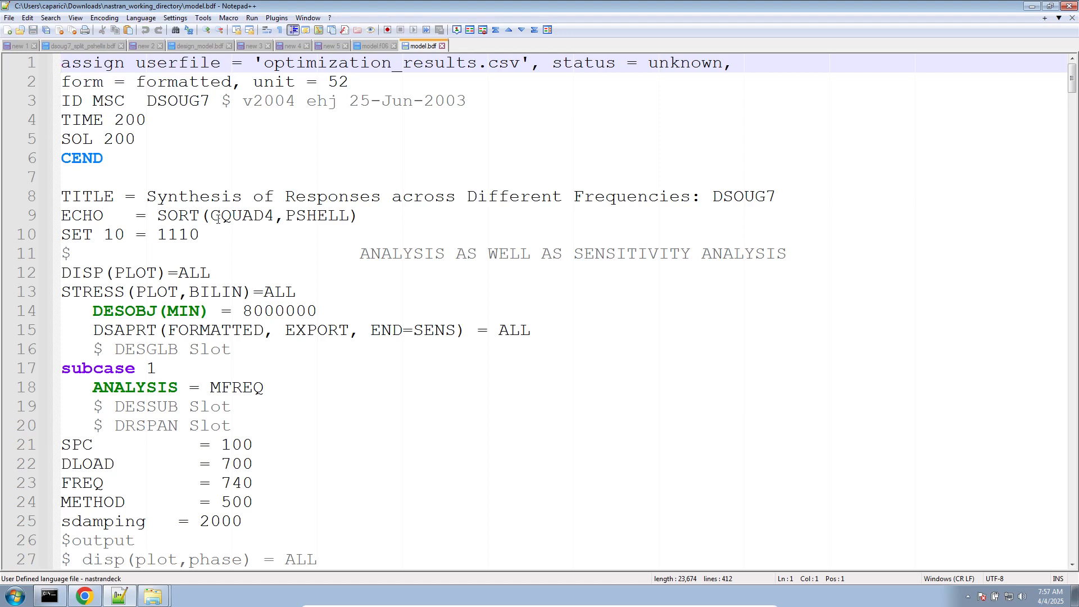
left_click_drag(62, 217, 101, 220)
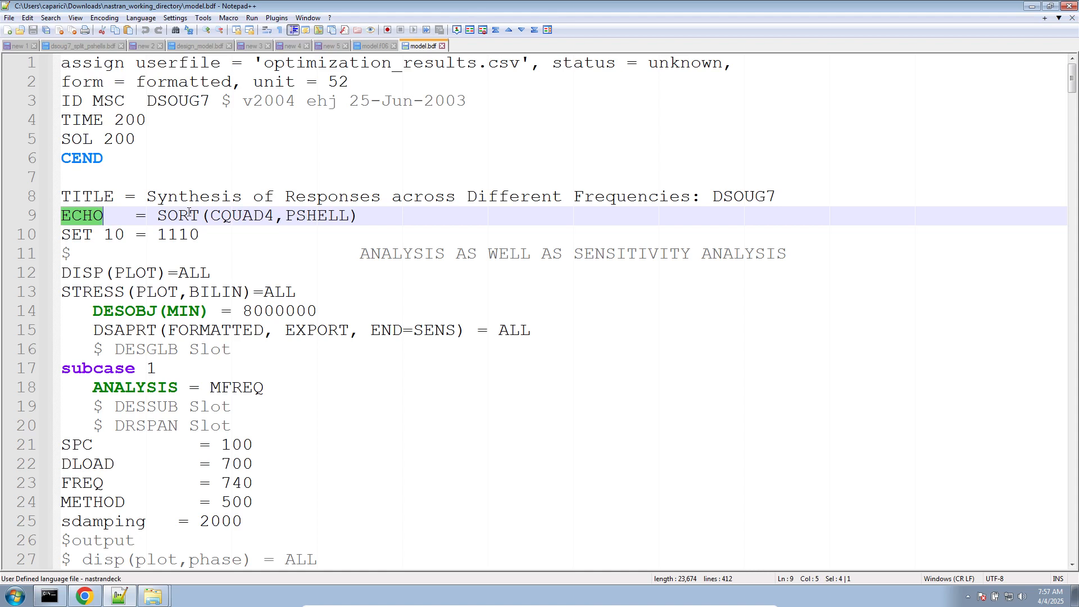
left_click(84, 219)
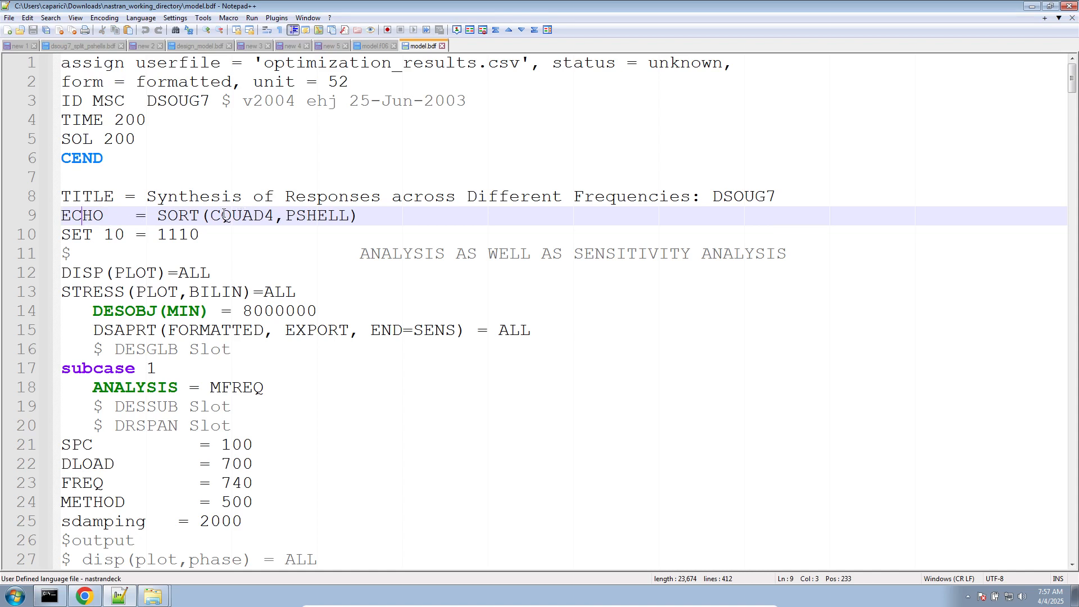
left_click_drag(211, 216, 336, 217)
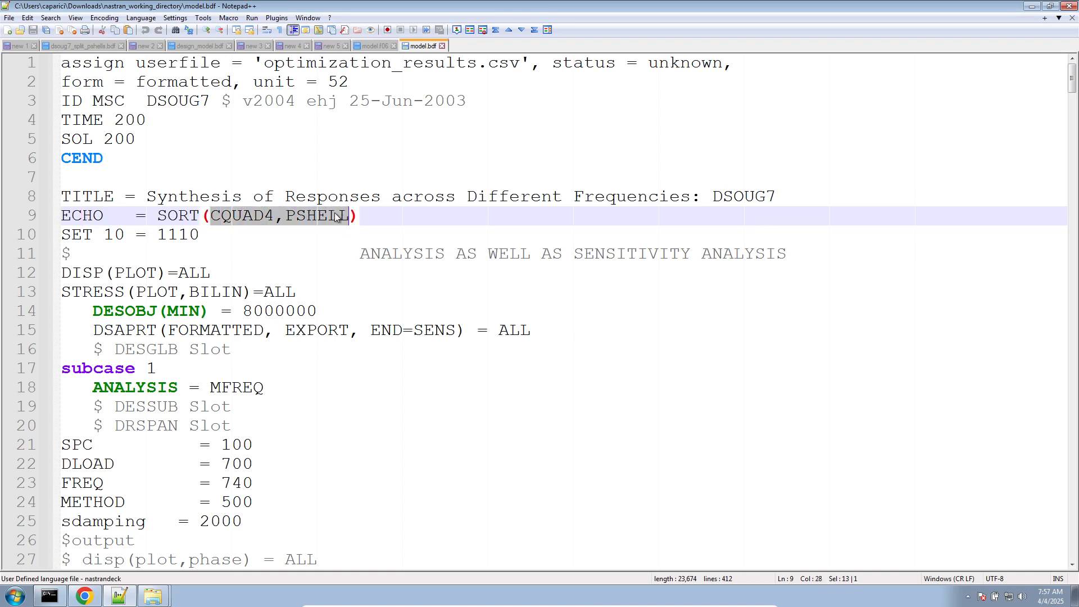
type("DVPREL1")
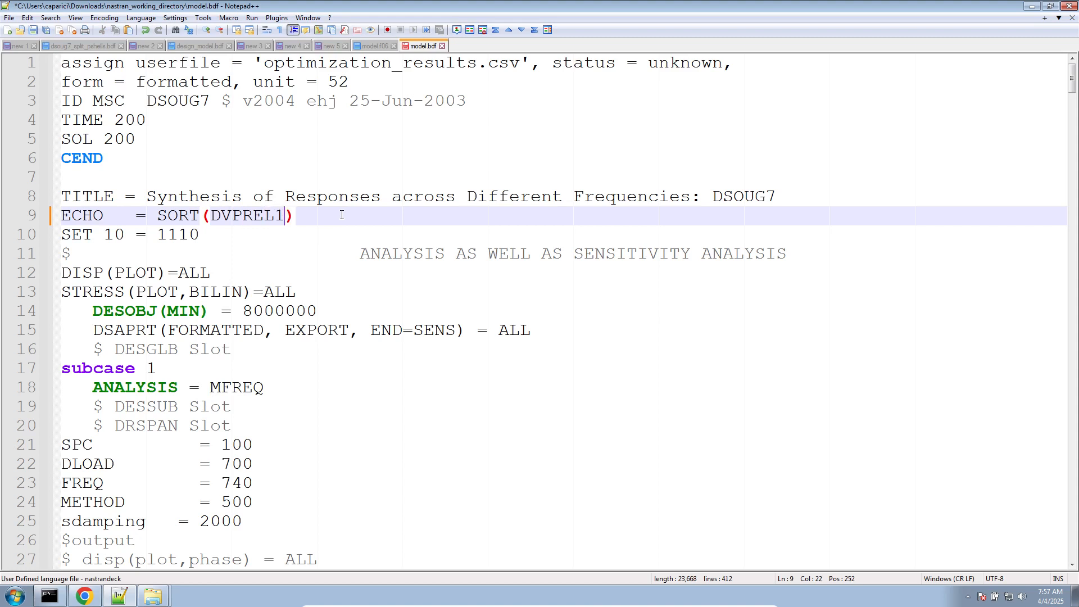
key("ctrl+s")
- Delete model.f04, model.f06, model.log and optimization_results.csv from nastran_working_directory
mouse_move(158, 588)
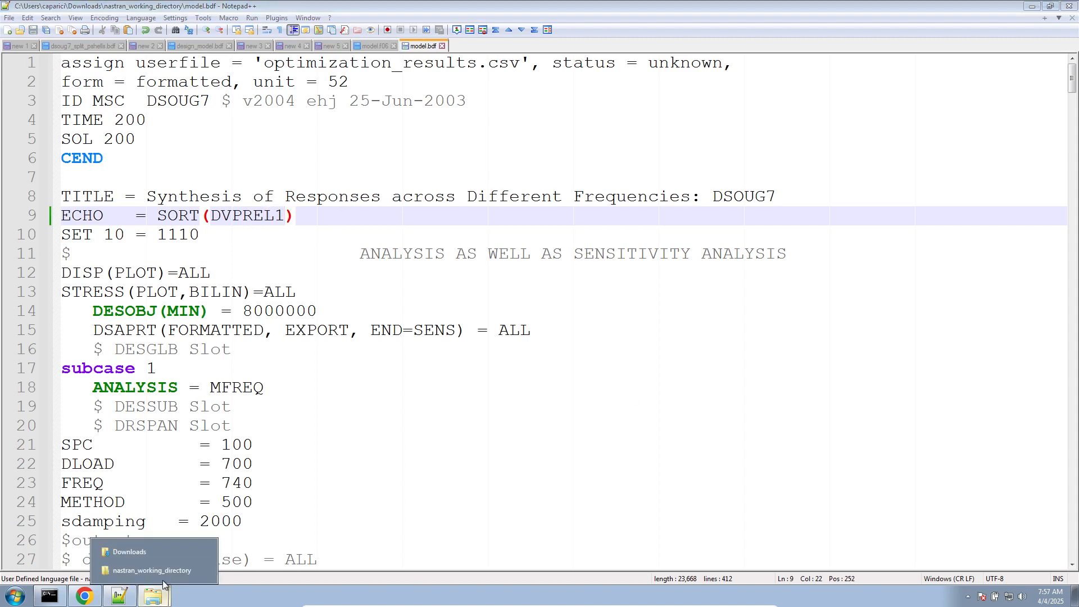
left_click(140, 571)
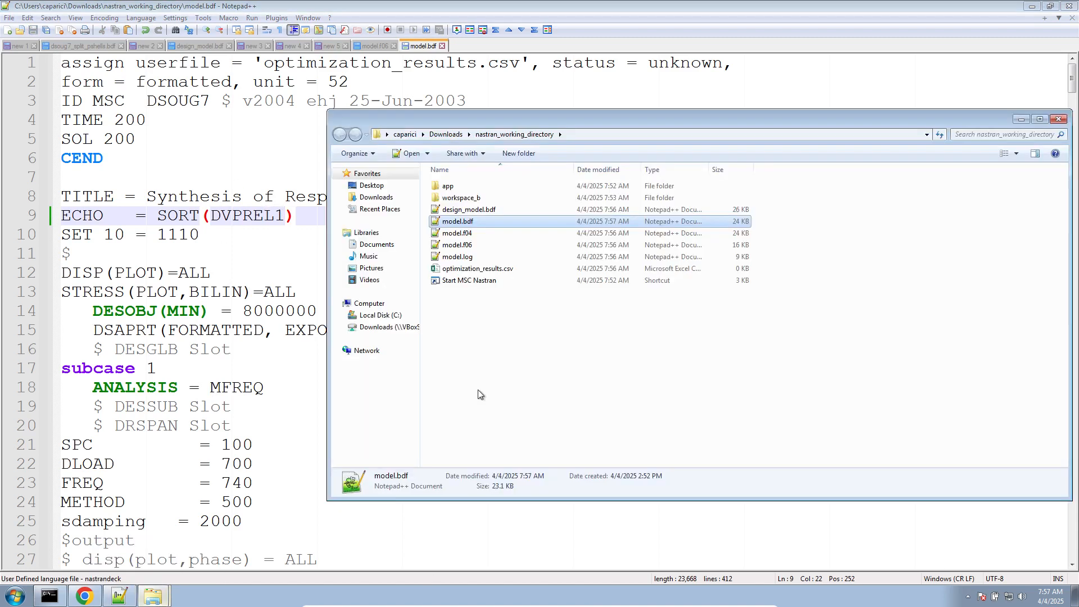
left_click(491, 234, "shift")
key("Delete")
key("Return")
- Run the model again with the Start MSC Nastran shortcut
double_click(492, 234)
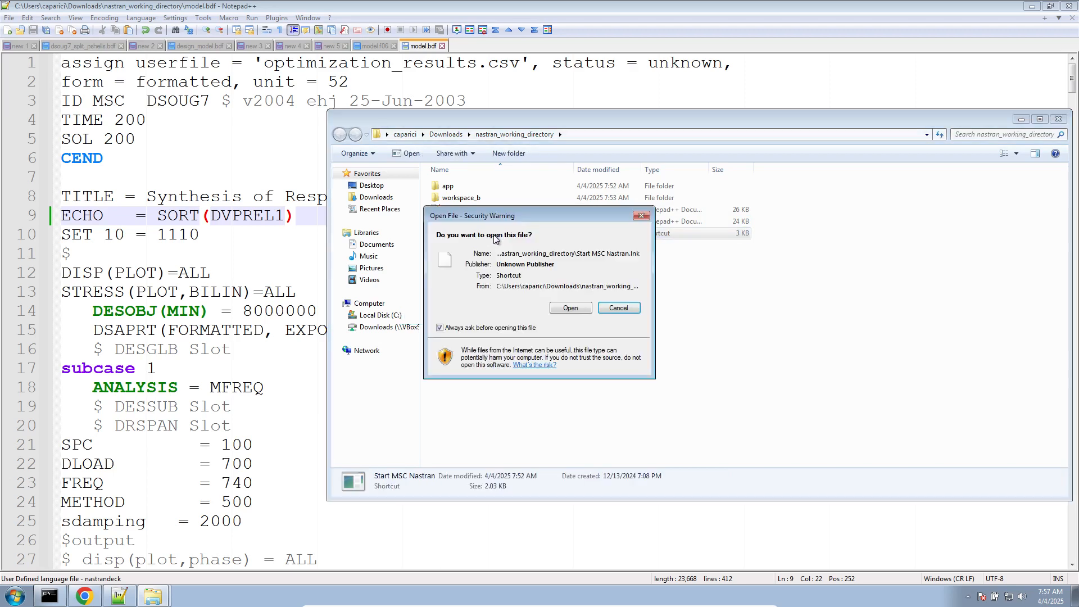
left_click(612, 308)
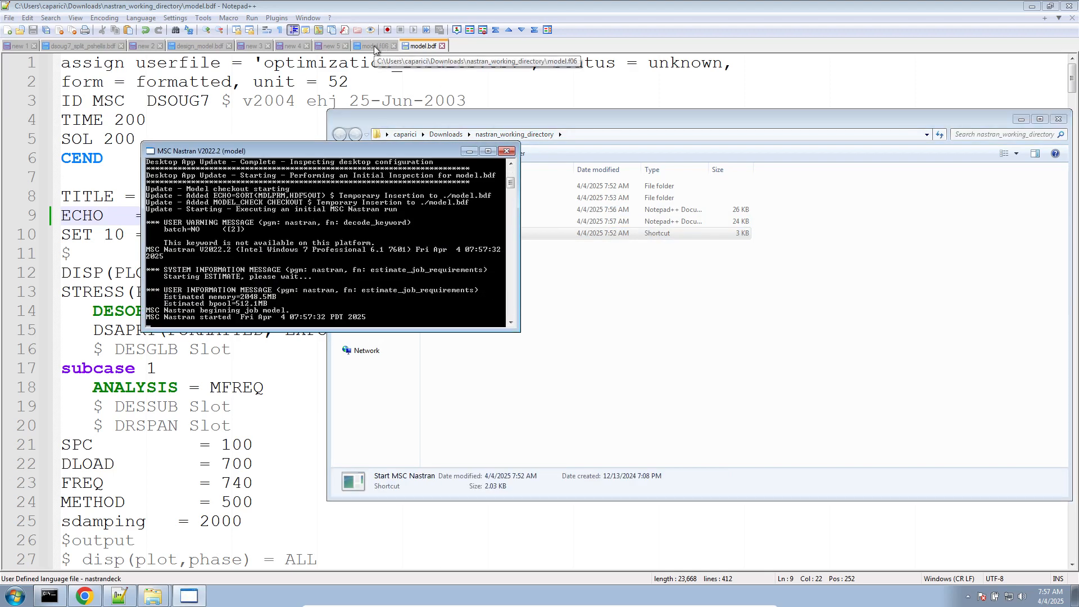
left_click(241, 107)
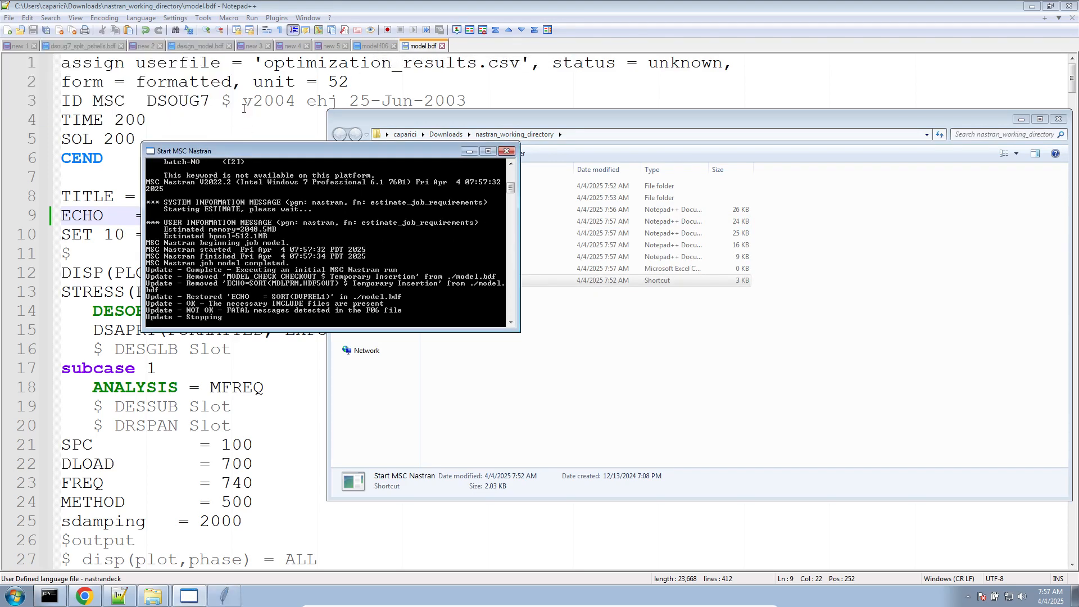
- Examine the fatal messages and case control echo in the open model.f06, and compare its ECHO command with the one in model.bdf
left_click(375, 46)
scroll(378, 357, "up", 7)
scroll(378, 356, "up", 4)
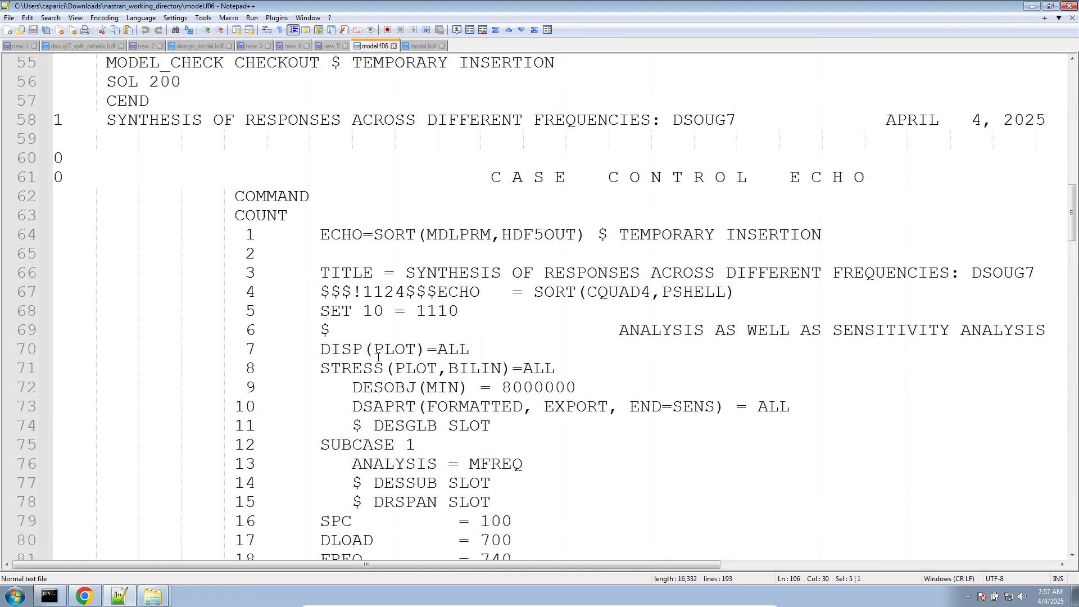
scroll(377, 357, "down", 5)
scroll(378, 357, "down", 9)
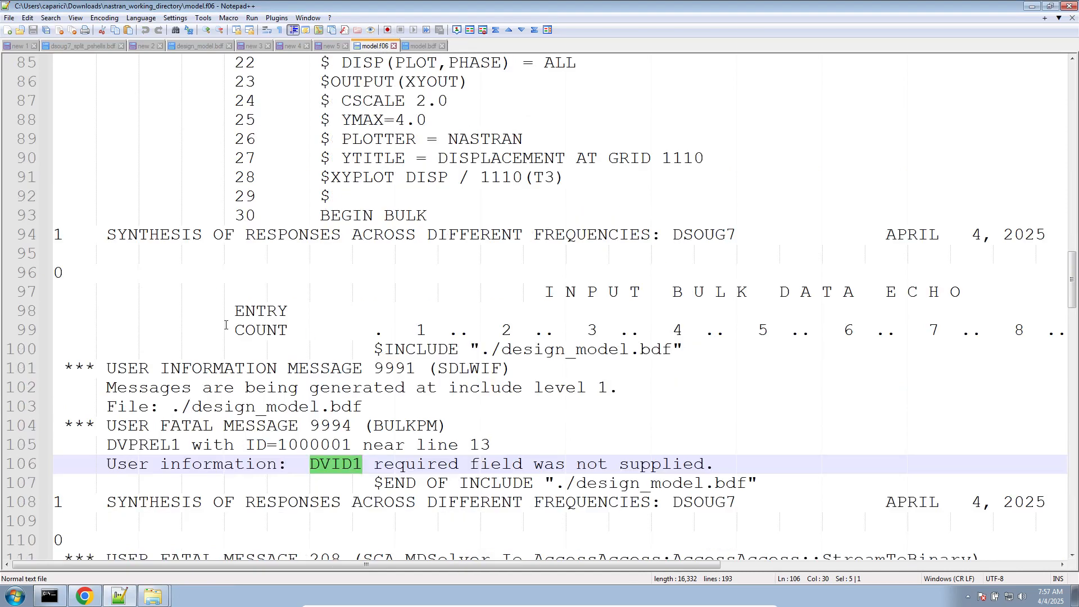
left_click(409, 294)
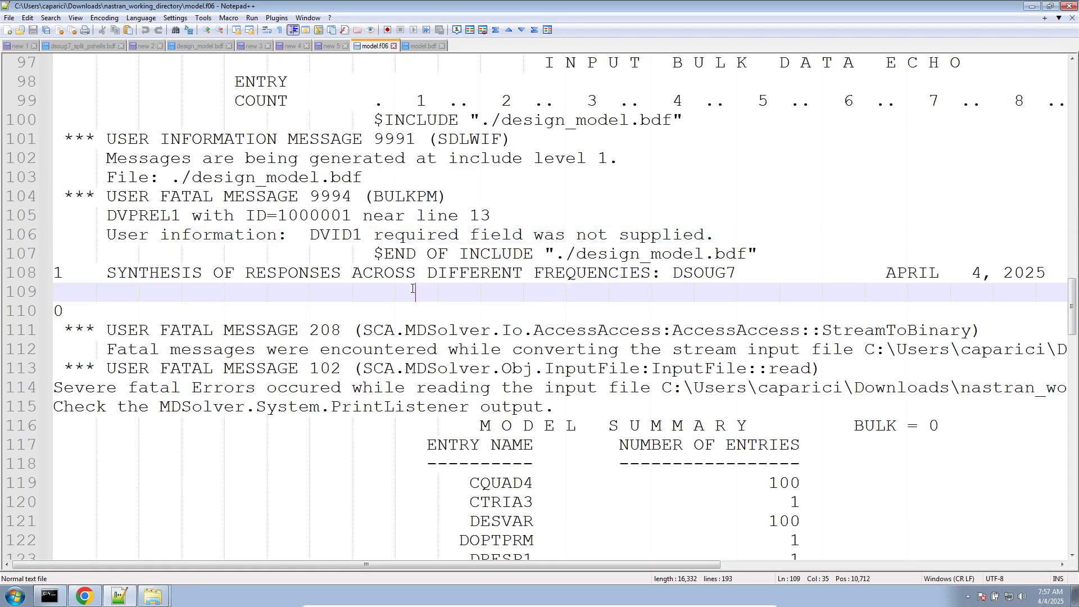
scroll(410, 291, "down", 4)
scroll(412, 288, "up", 20)
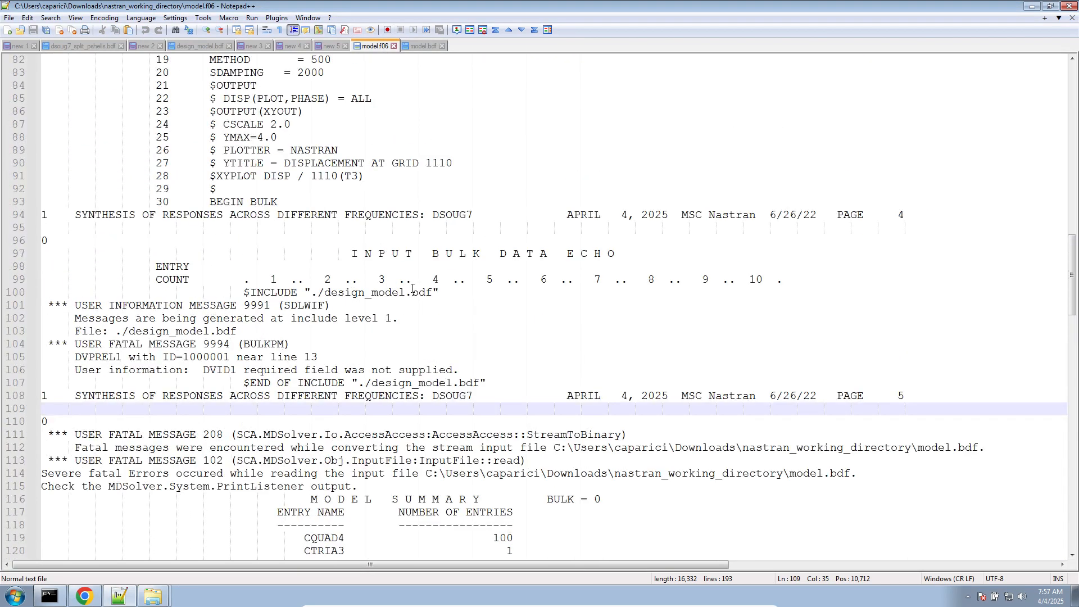
scroll(242, 326, "down", 5)
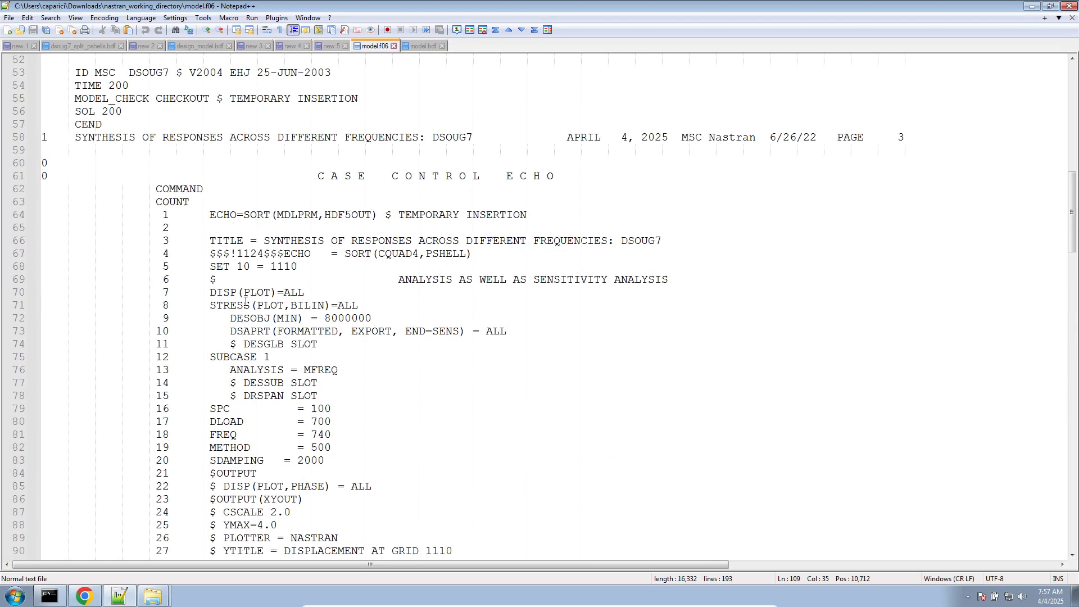
left_click(351, 254)
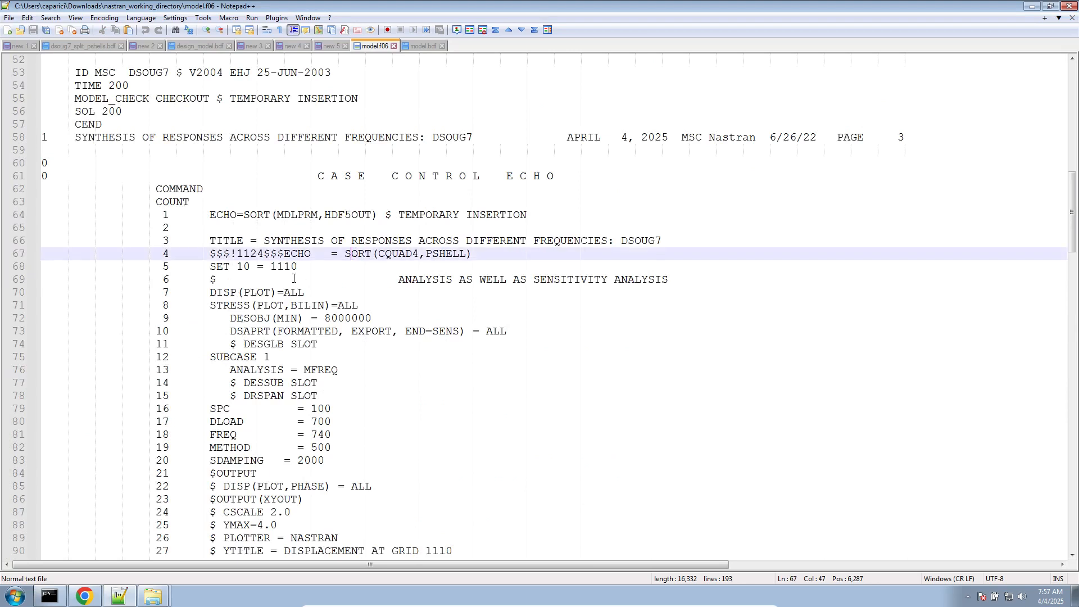
left_click(423, 45)
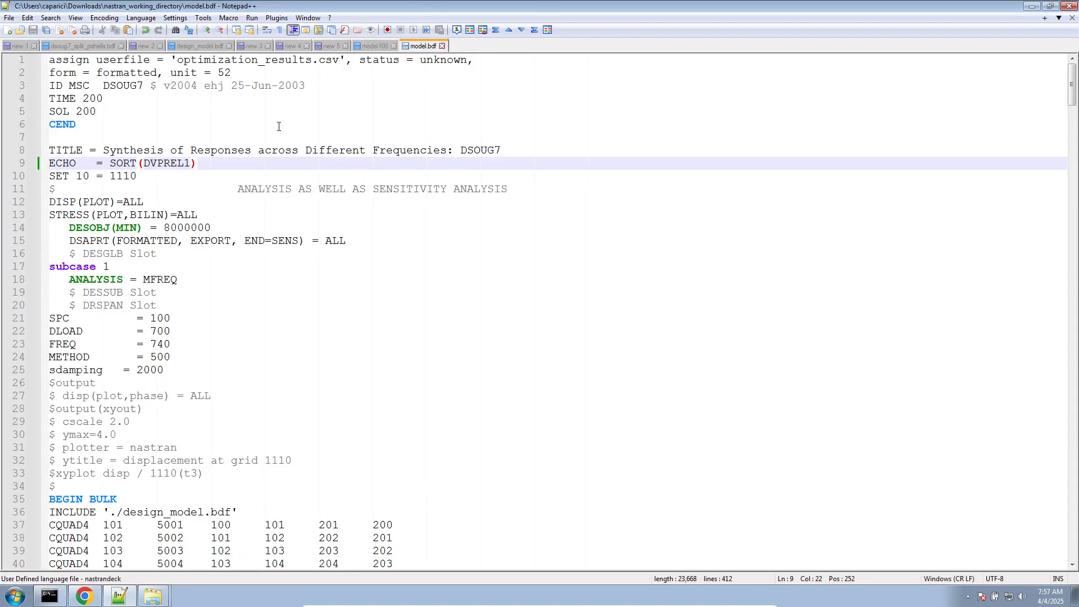
- Delete model.f04, model.f06, model.log and optimization_results.csv from nastran_working_directory
mouse_move(153, 595)
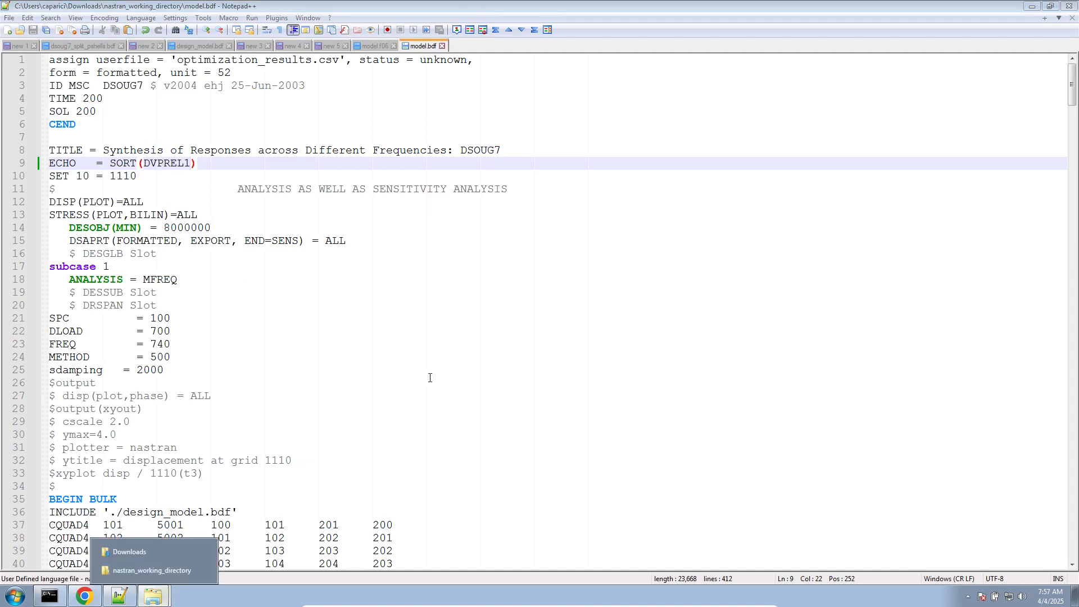
left_click(173, 564)
left_click(477, 269)
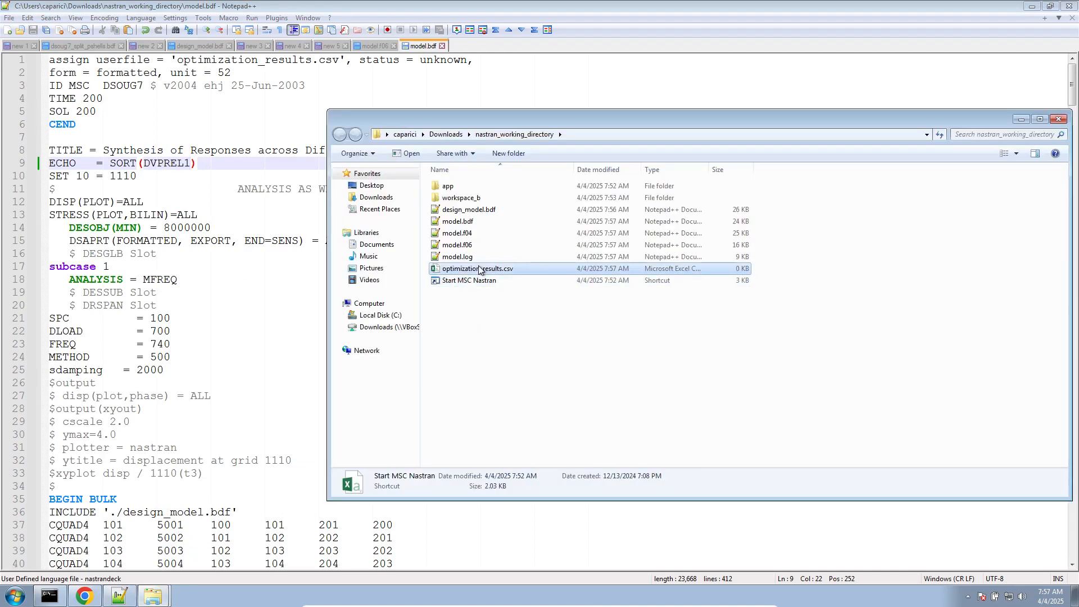
left_click(482, 233, "shift")
key("Delete")
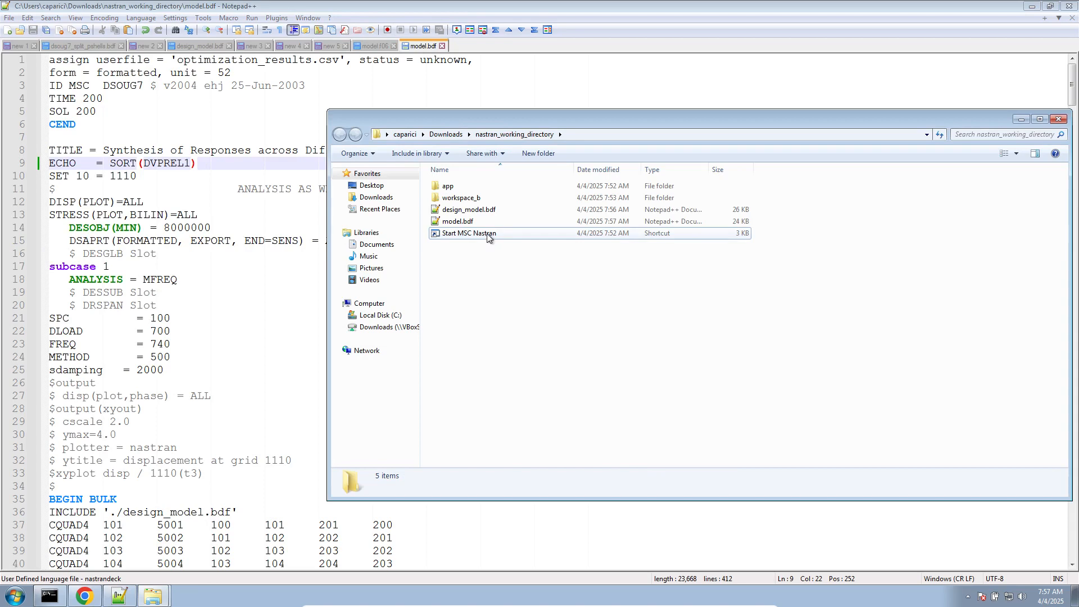
- Run model.bdf from Downloads/nastran_working_directory directly with the MSC Nastran 2022.2 desktop shortcut
left_click(1074, 595)
left_click(38, 193)
double_click(39, 193)
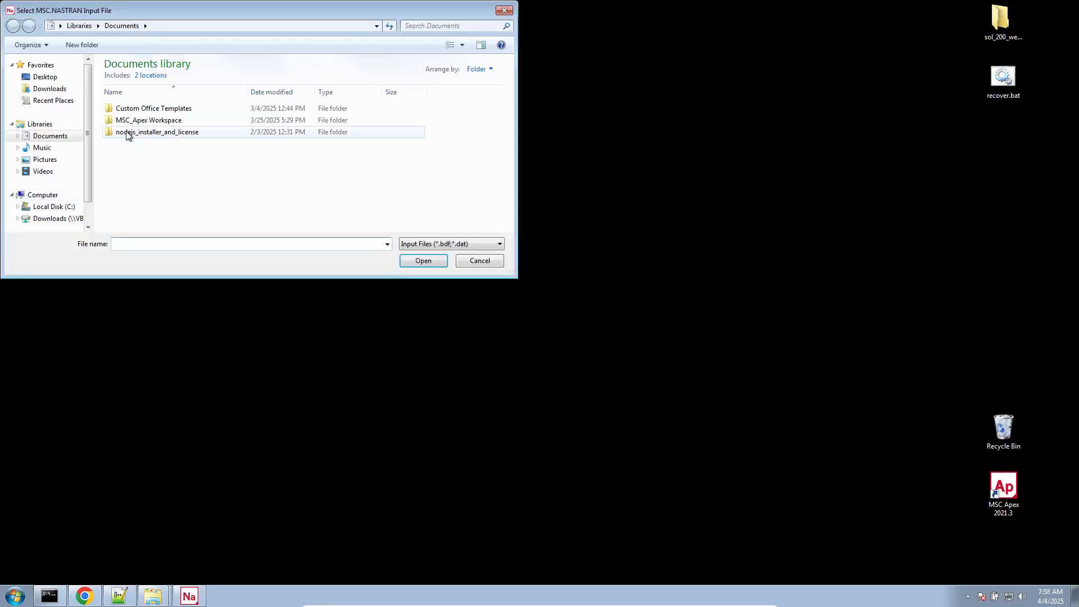
left_click(70, 89)
double_click(135, 90)
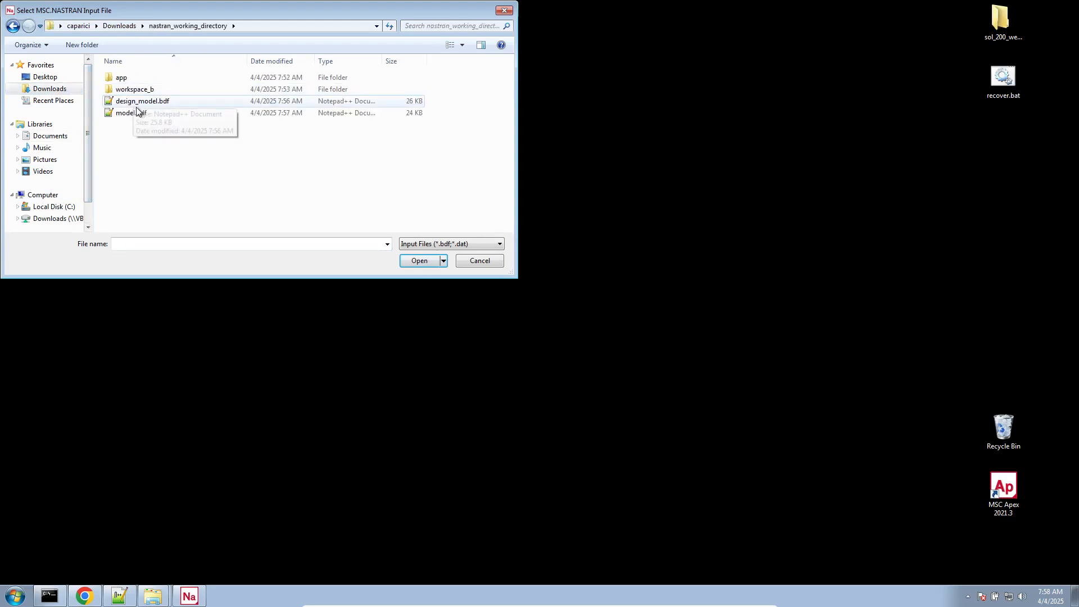
double_click(137, 113)
left_click(35, 117)
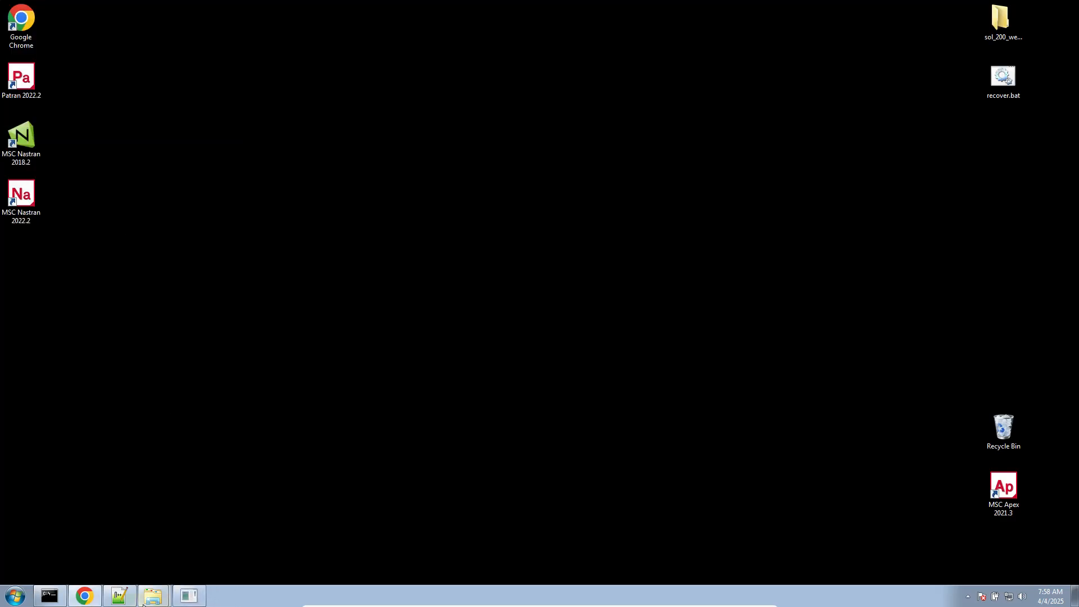
- Return to Notepad++ and check the ECHO commands echoed in the open model.f06 against the ECHO command in model.bdf
mouse_move(130, 603)
left_click(112, 568)
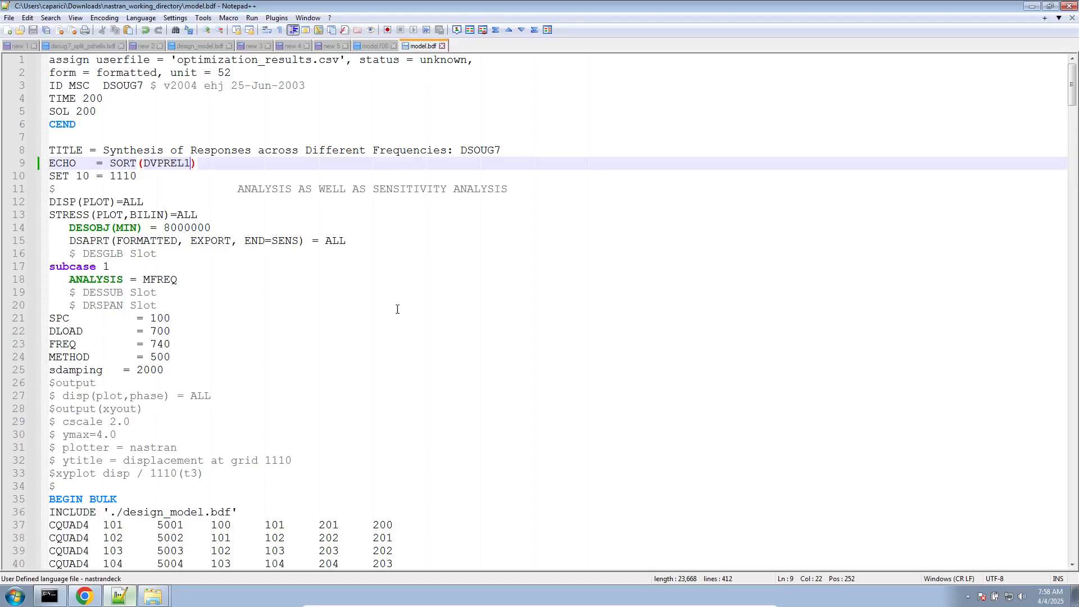
left_click(376, 47)
scroll(360, 419, "down", 7)
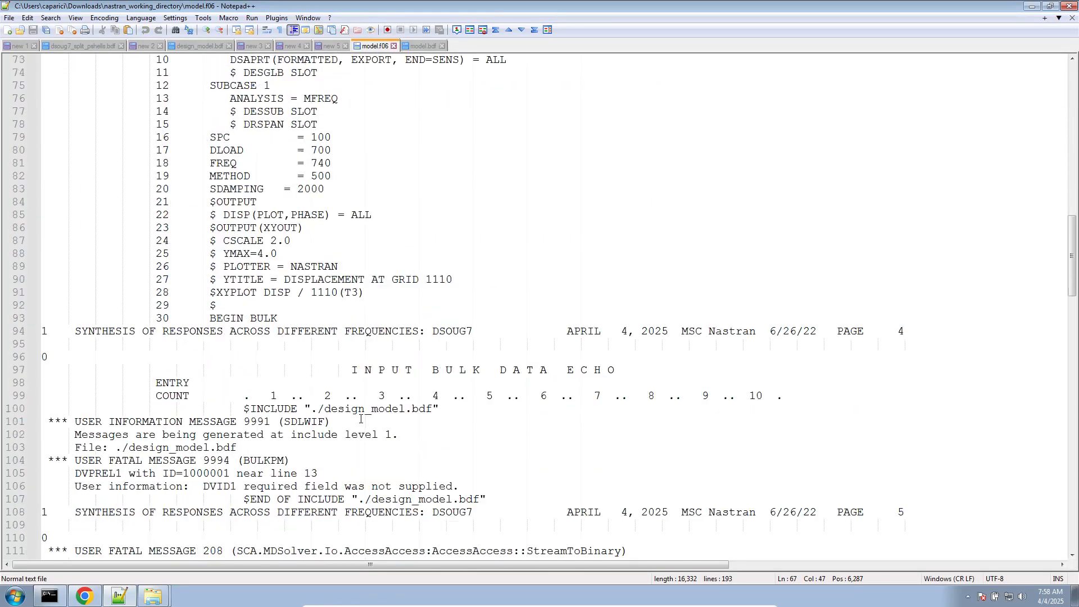
scroll(332, 412, "down", 5)
scroll(332, 412, "up", 10)
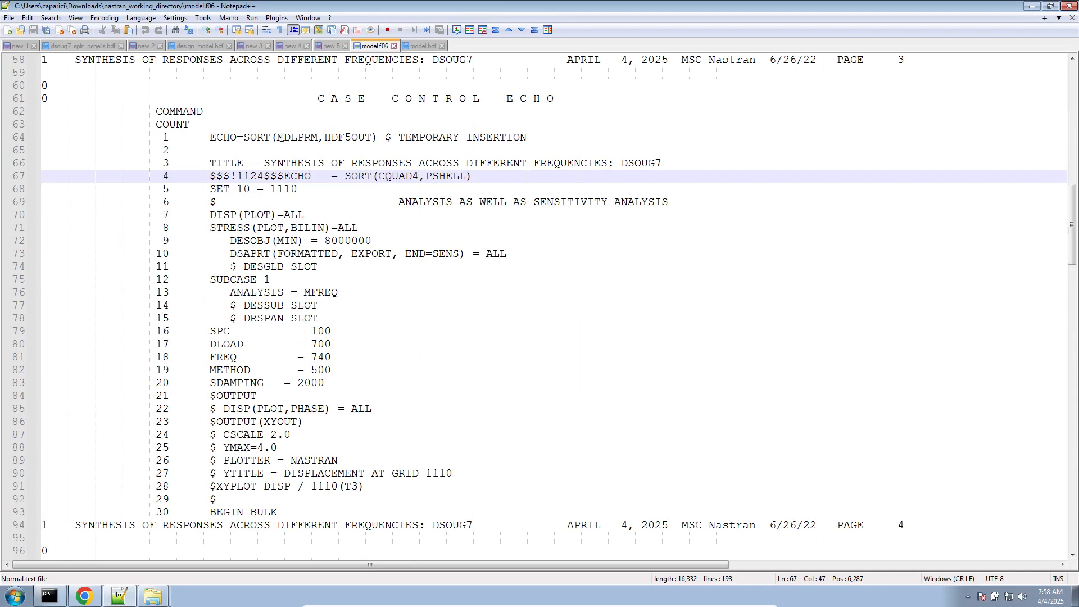
left_click_drag(277, 137, 360, 139)
left_click(419, 46)
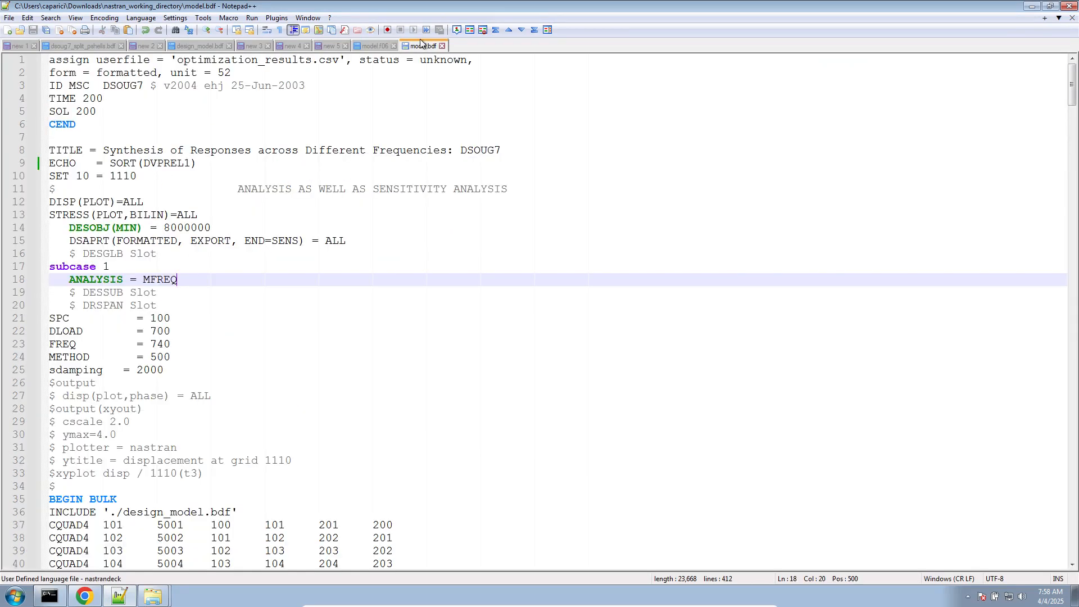
left_click(374, 46)
left_click(317, 124)
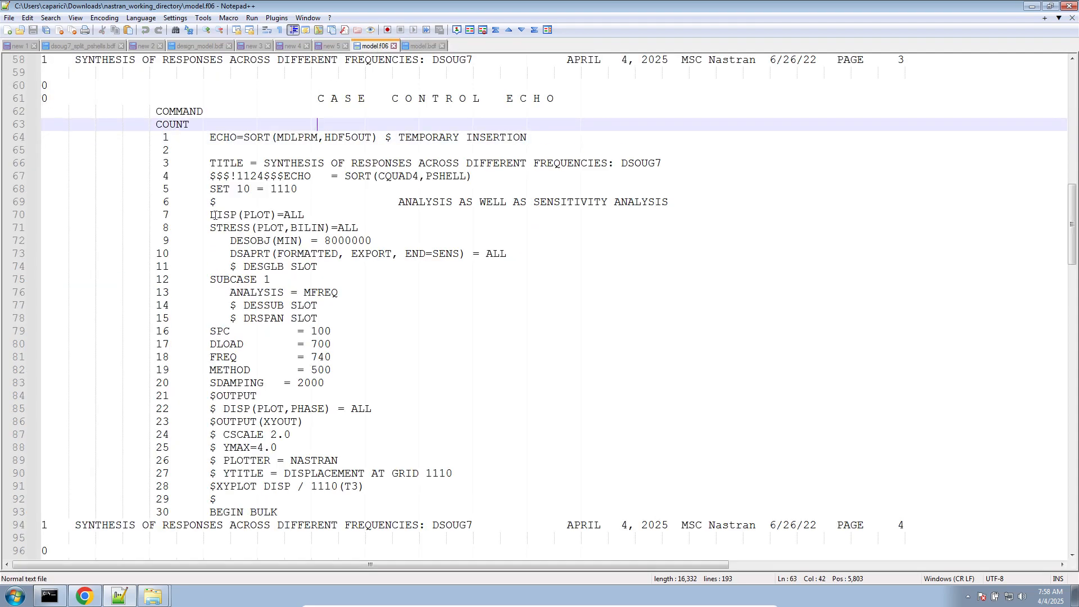
double_click(228, 139)
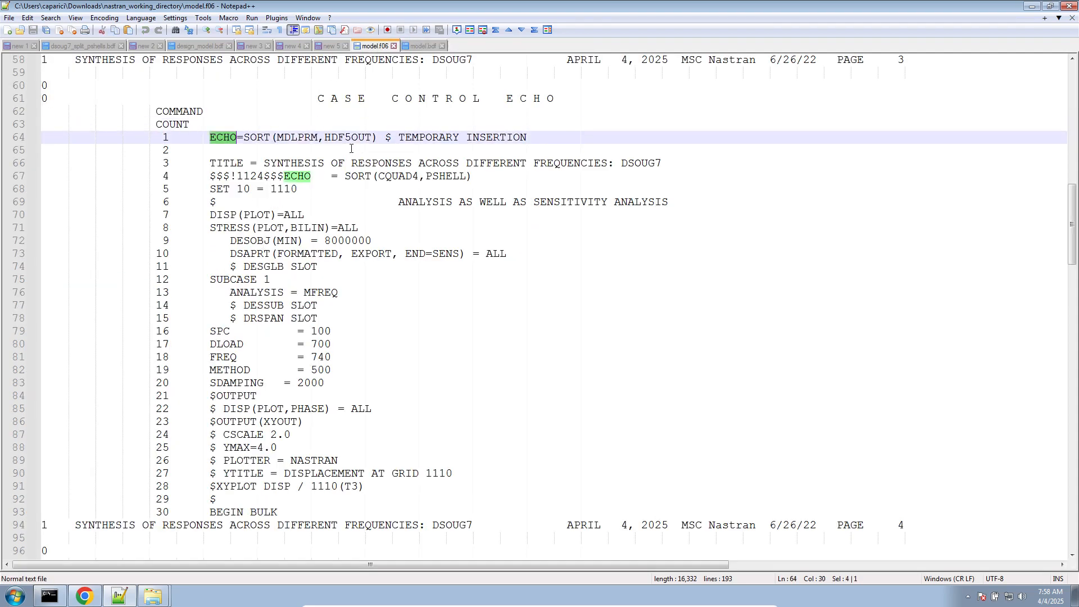
scroll(350, 149, "up", 4)
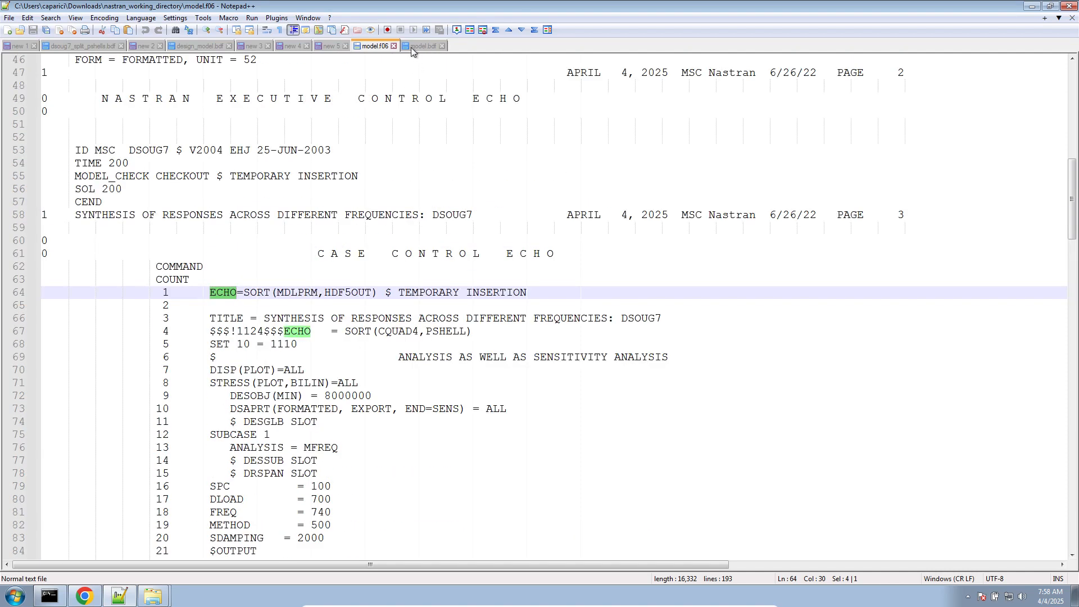
- Close the outdated model.f06 and open the new model.f06 from nastran_working_directory
left_click(394, 46)
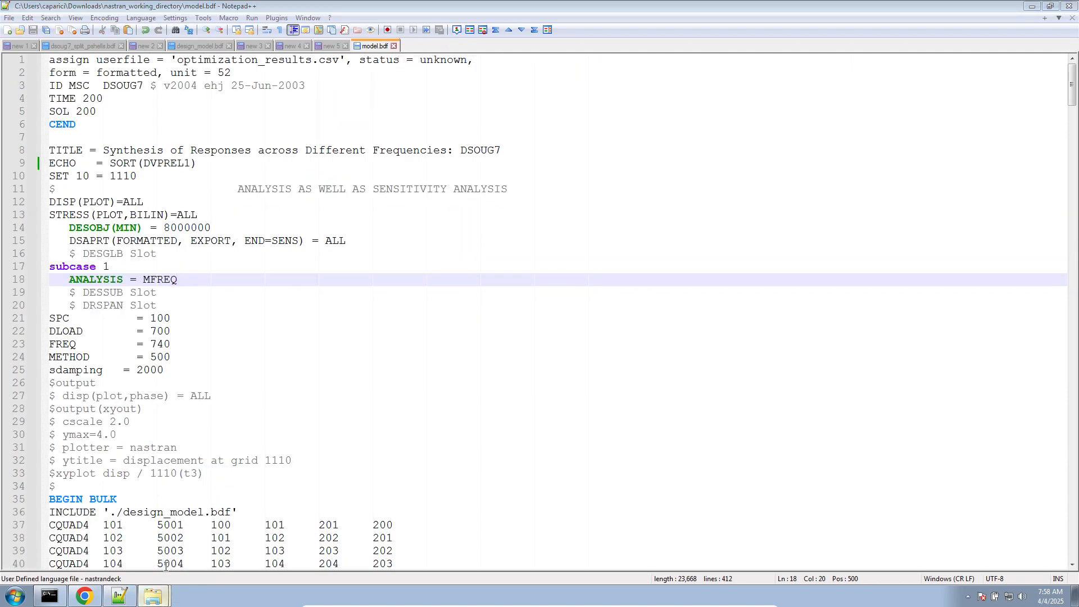
left_click(153, 596)
double_click(450, 243)
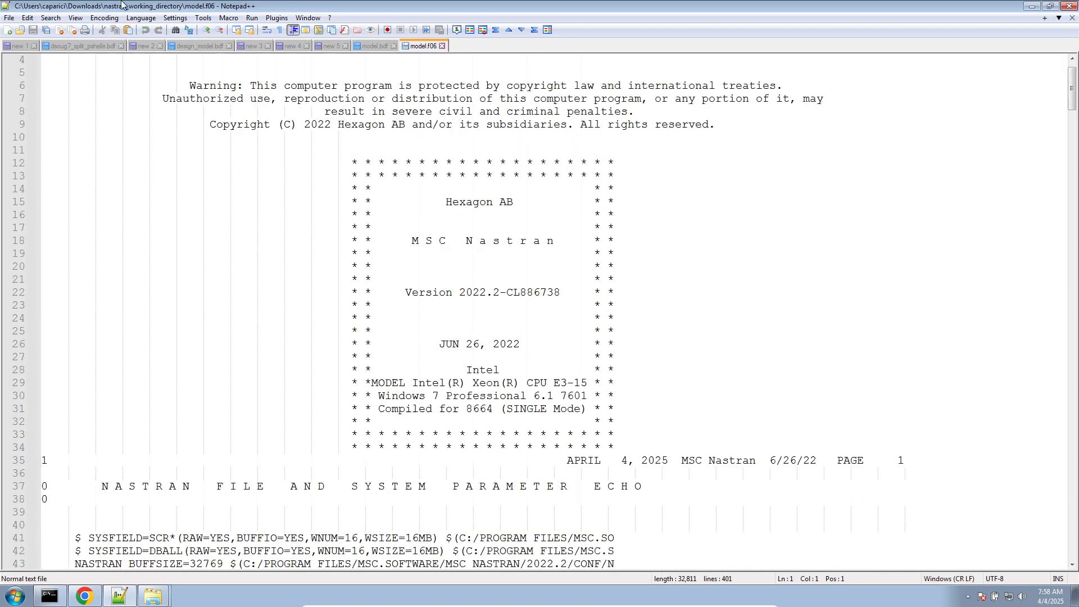
- Set the editor's file status auto-detection preference to Enable for all opened files
left_click(175, 17)
left_click(183, 27)
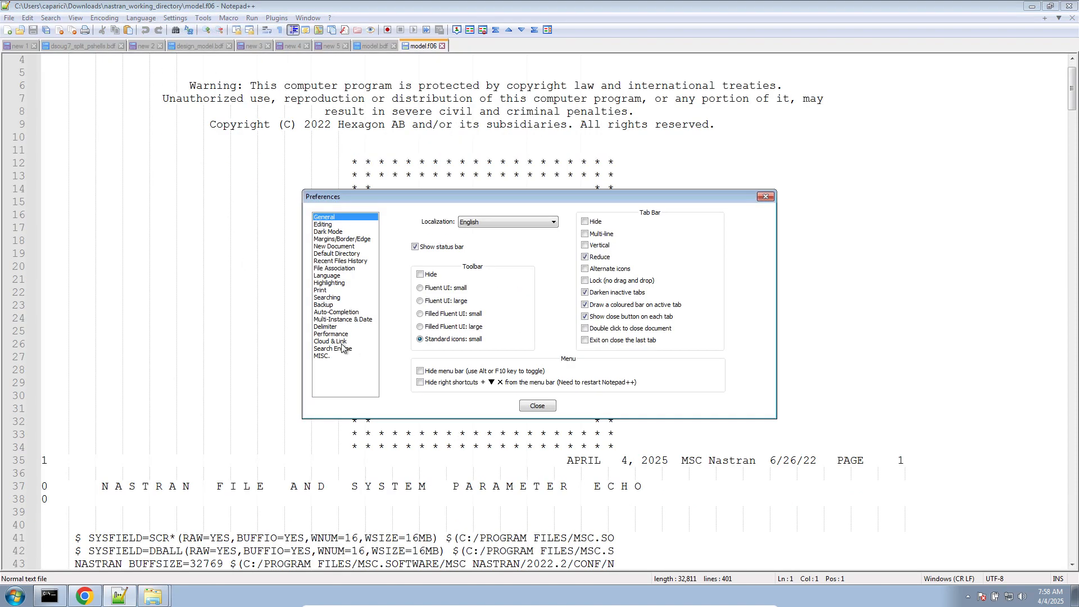
left_click(348, 355)
left_click(443, 229)
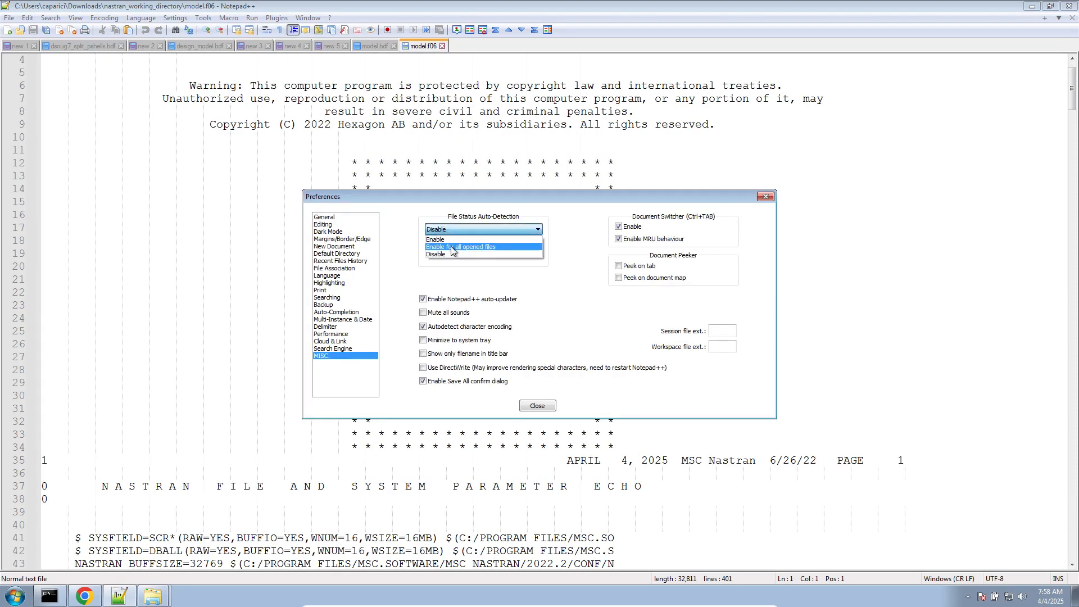
left_click(453, 248)
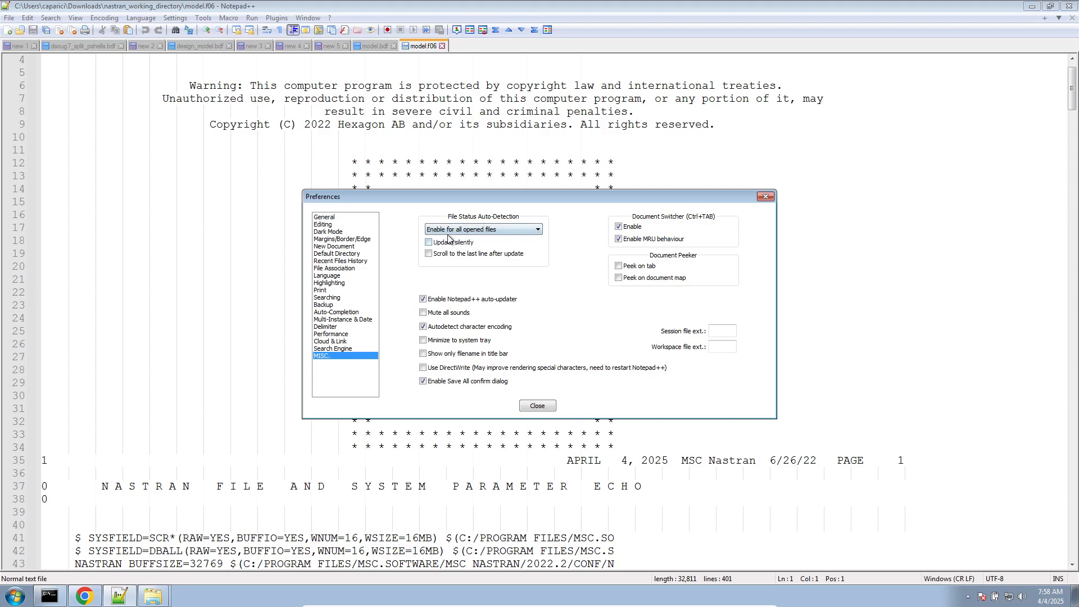
left_click(537, 405)
- Examine the sorted bulk data echo of the DVPREL1 entries in the new model.f06
left_click(452, 292)
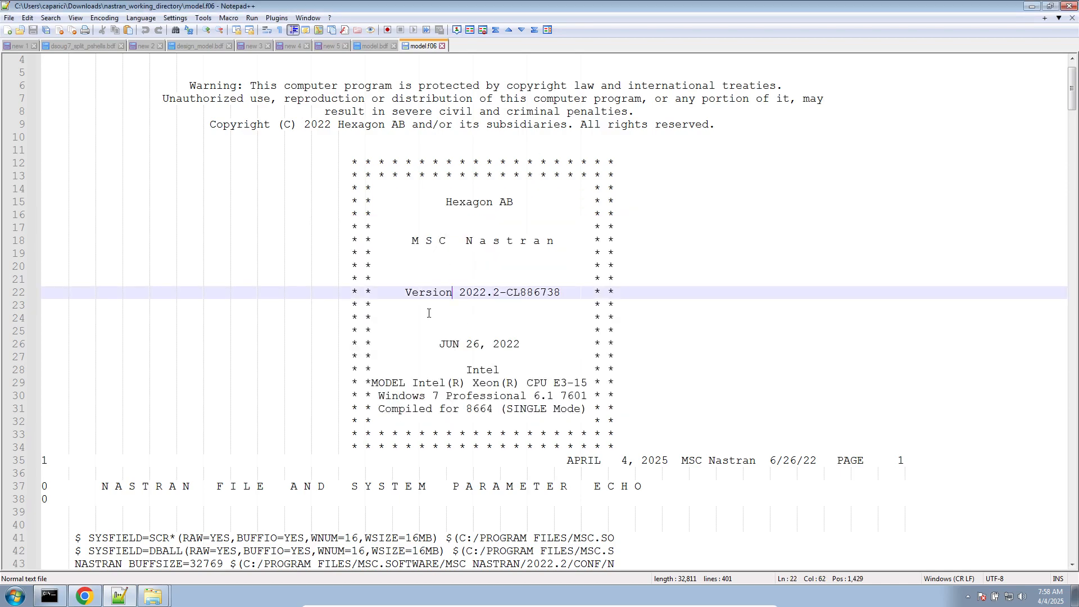
scroll(429, 313, "down", 20)
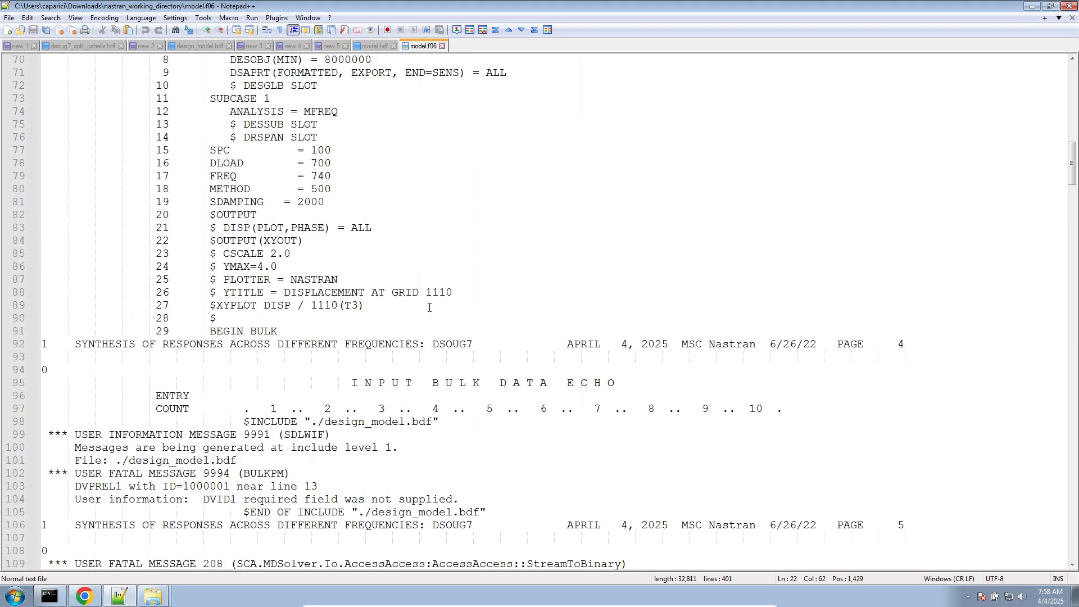
scroll(428, 307, "down", 12)
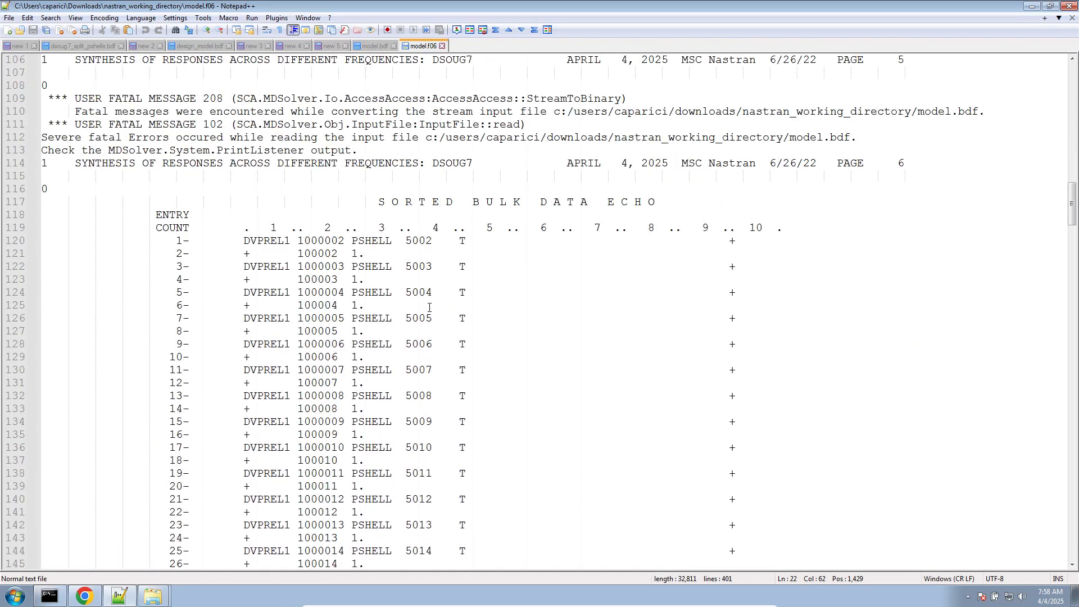
scroll(426, 301, "down", 2)
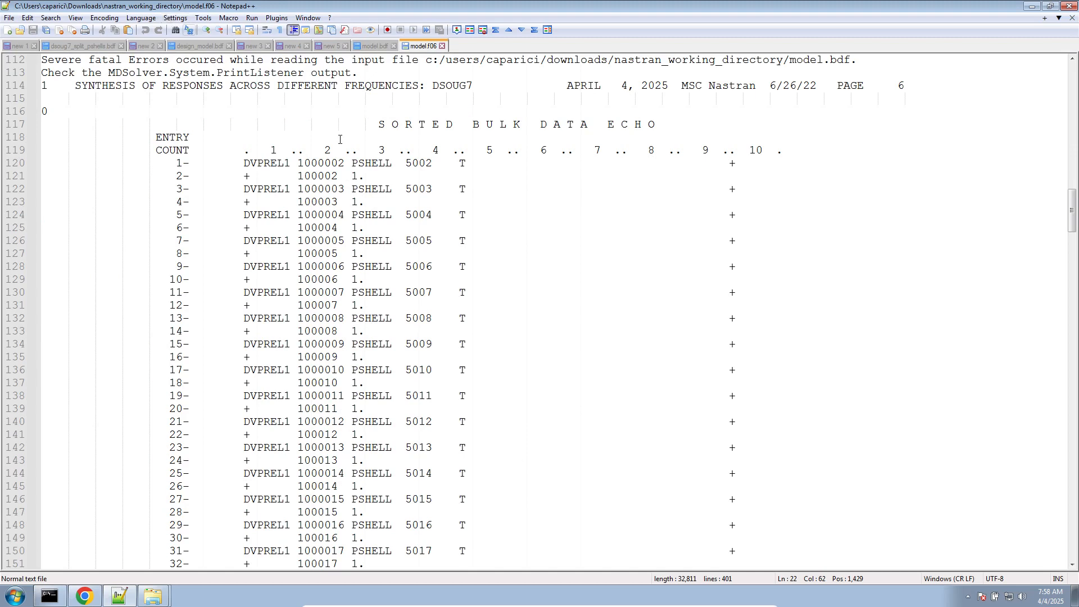
left_click_drag(209, 122, 725, 434)
- Go back to model.bdf and highlight DVPREL1 in its ECHO command
left_click(375, 46)
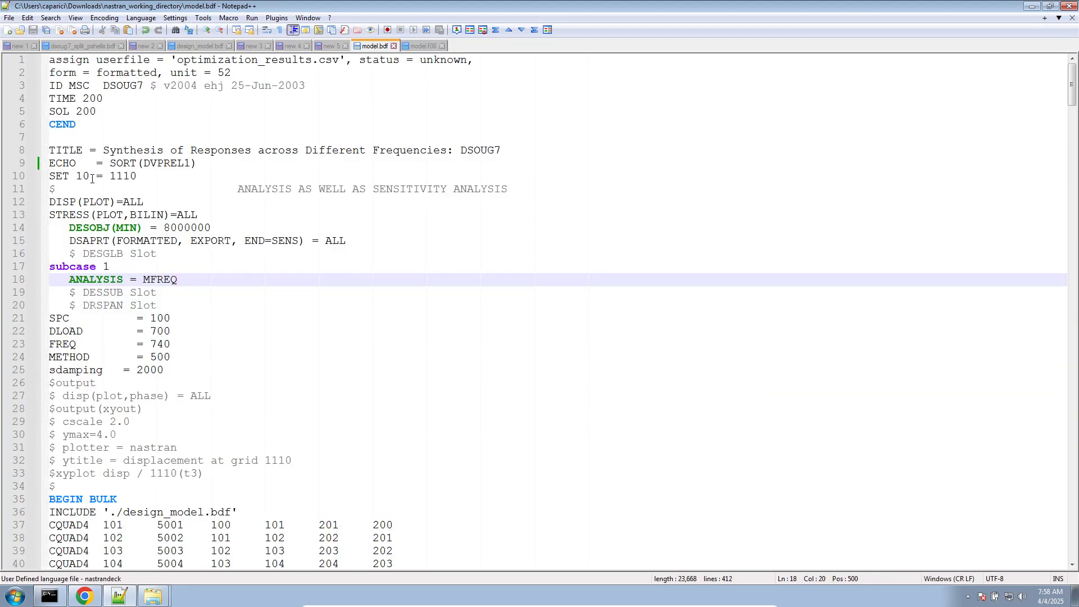
triple_click(88, 160)
scroll(87, 160, "up", 3, "ctrl")
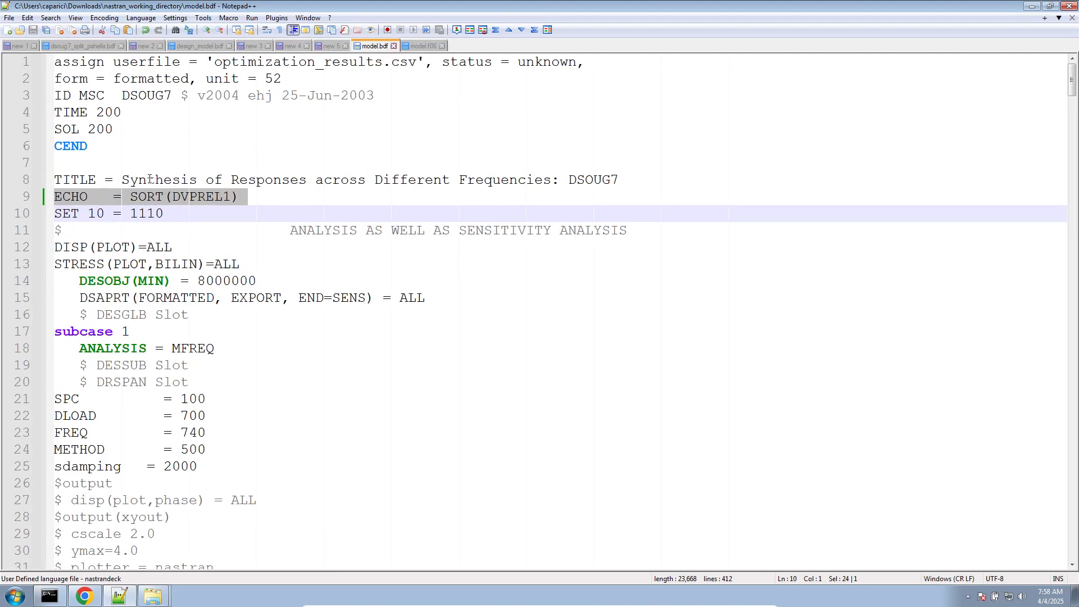
double_click(197, 197)
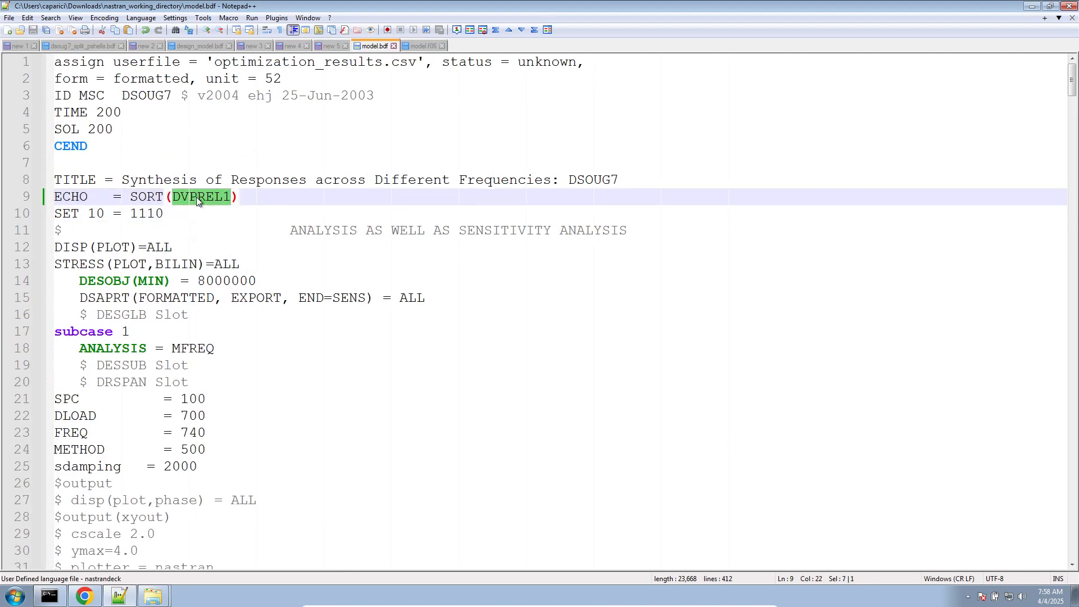
- Compare the free-field DVPREL1 entry in design_model.bdf with the sorted bulk data echo in model.f06
scroll(196, 196, "down", 7)
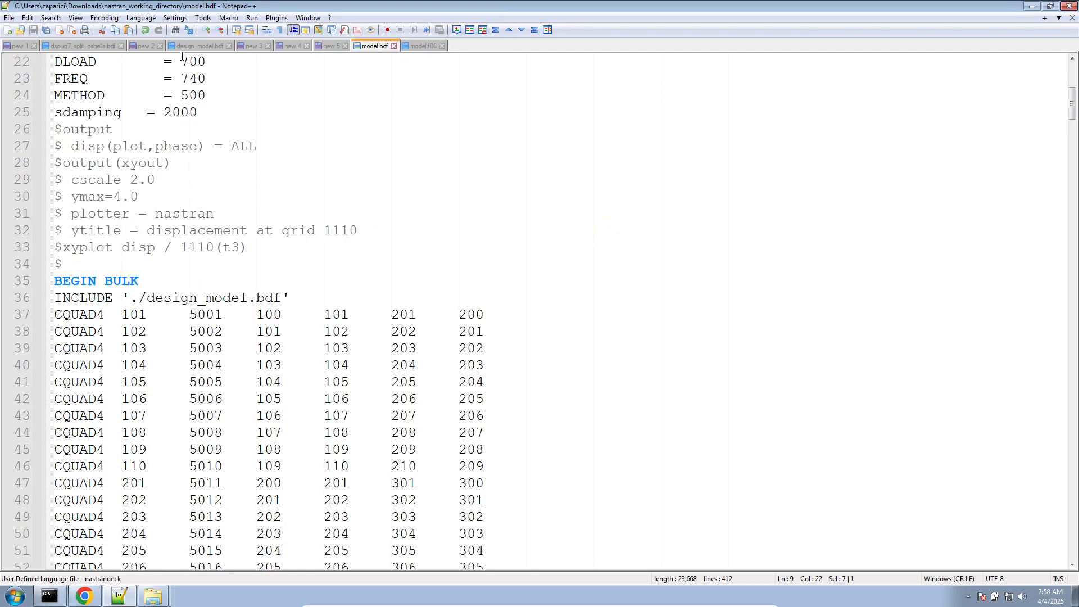
left_click(185, 46)
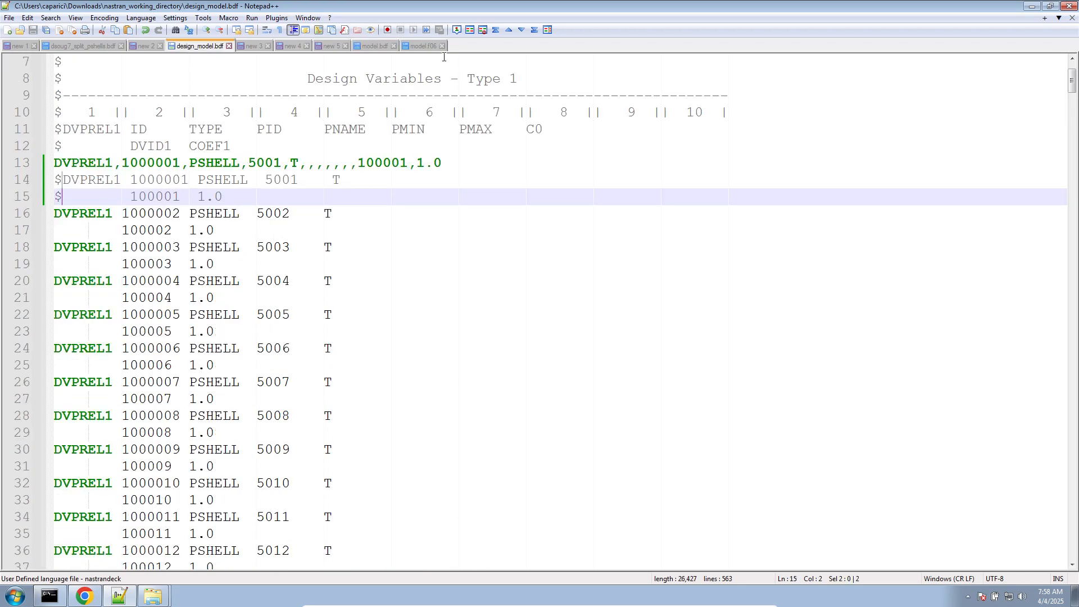
left_click(430, 46)
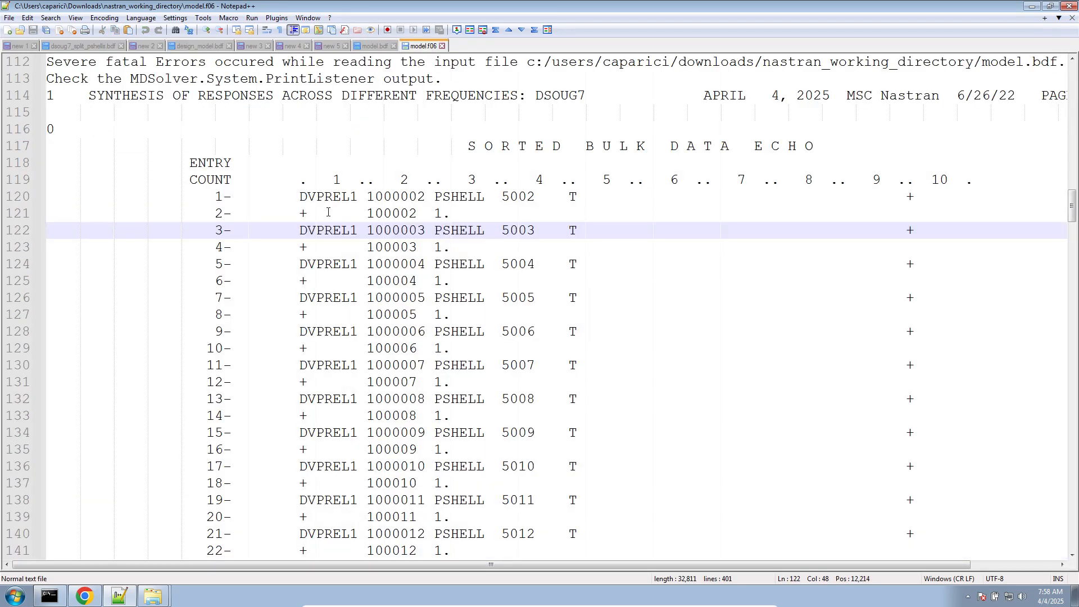
scroll(328, 212, "down", 8)
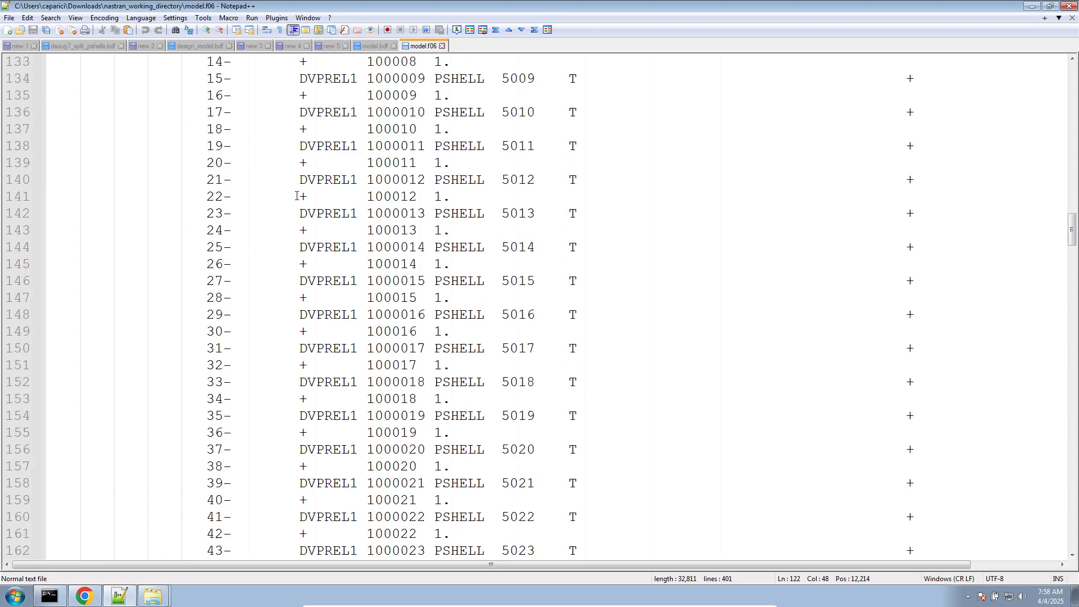
scroll(296, 196, "down", 20)
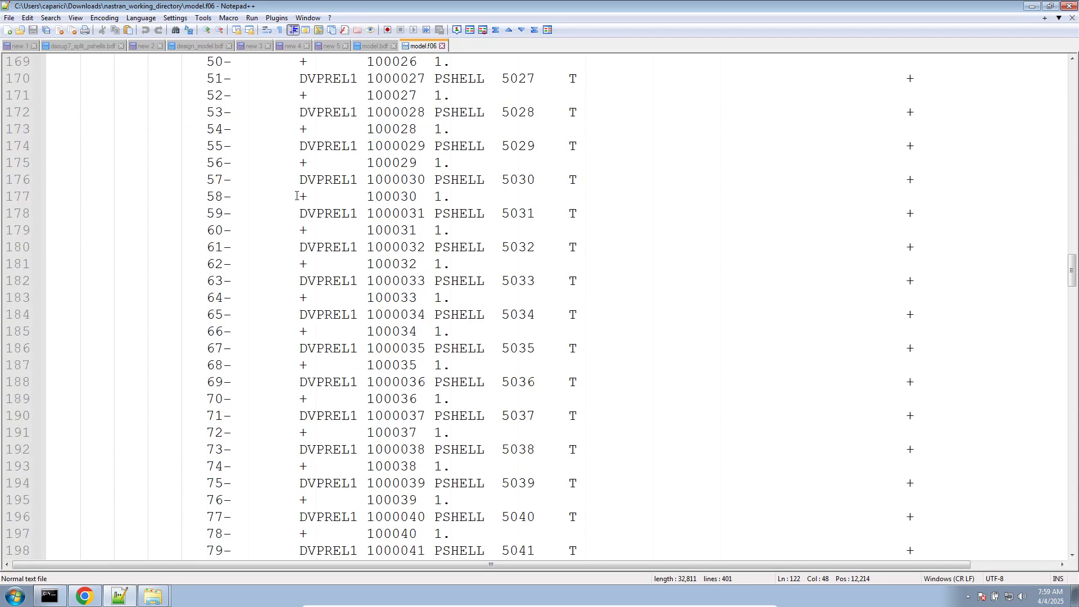
scroll(296, 196, "up", 20)
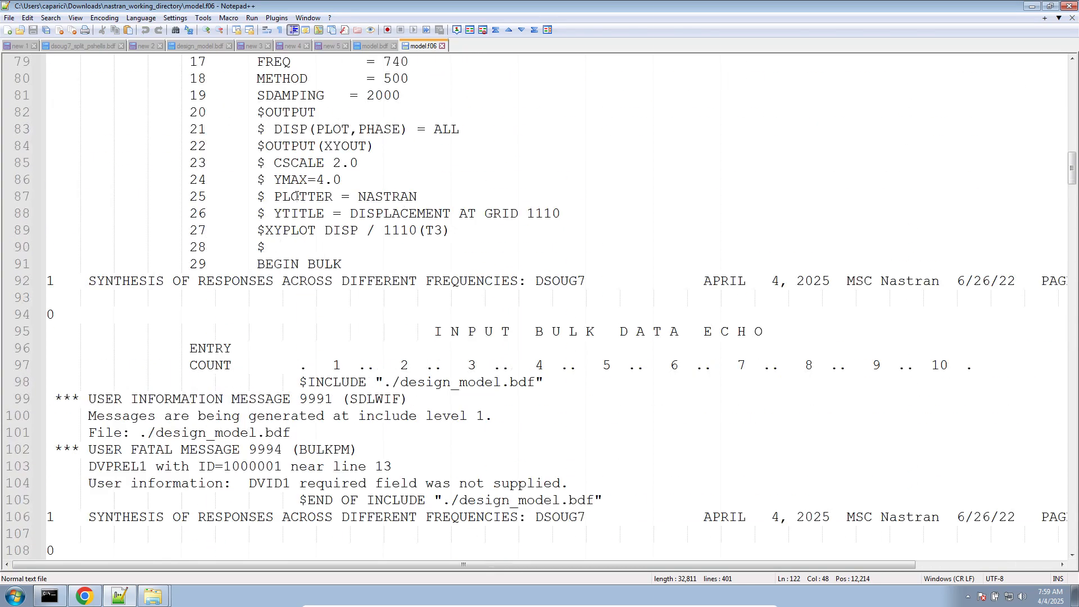
scroll(296, 196, "down", 5)
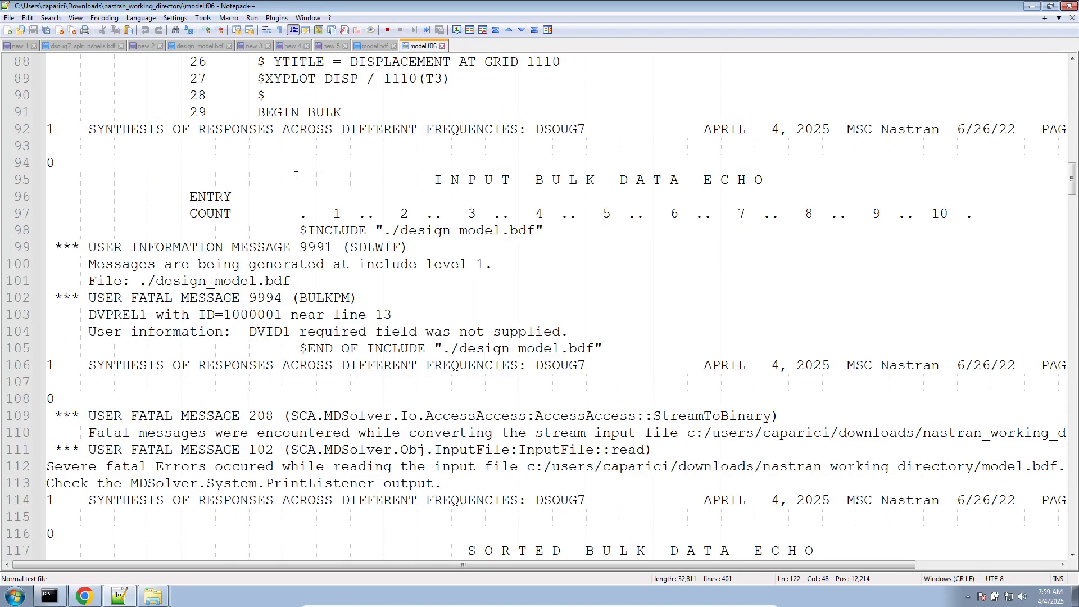
- Inspect user fatal message 9994 in model.f06, highlighting the DVPREL1 entry name and the DVID1 field it refers to
double_click(125, 310)
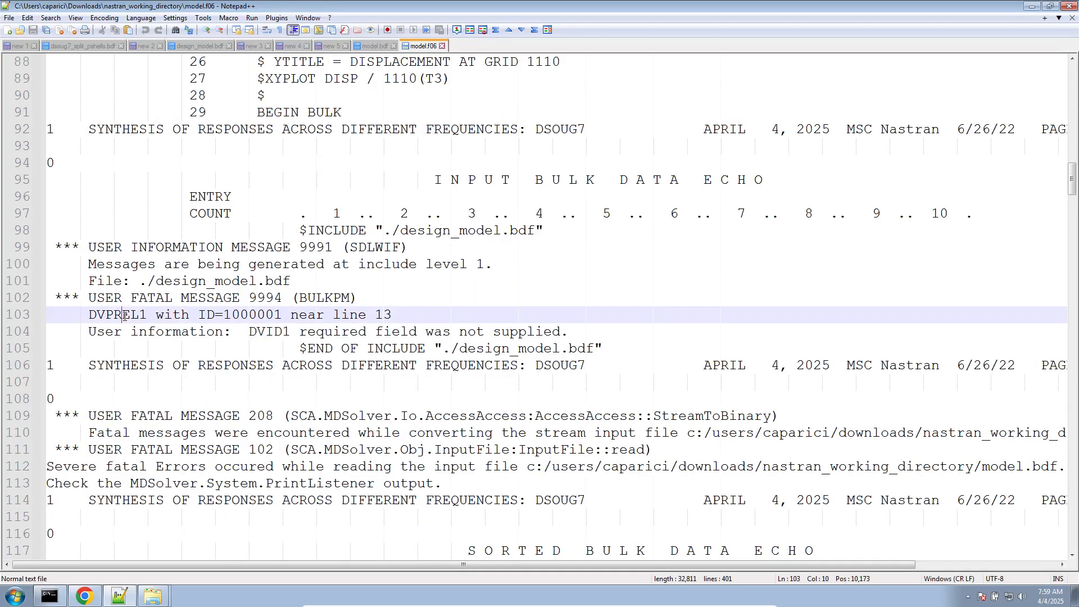
scroll(124, 310, "down", 6)
scroll(401, 333, "up", 5)
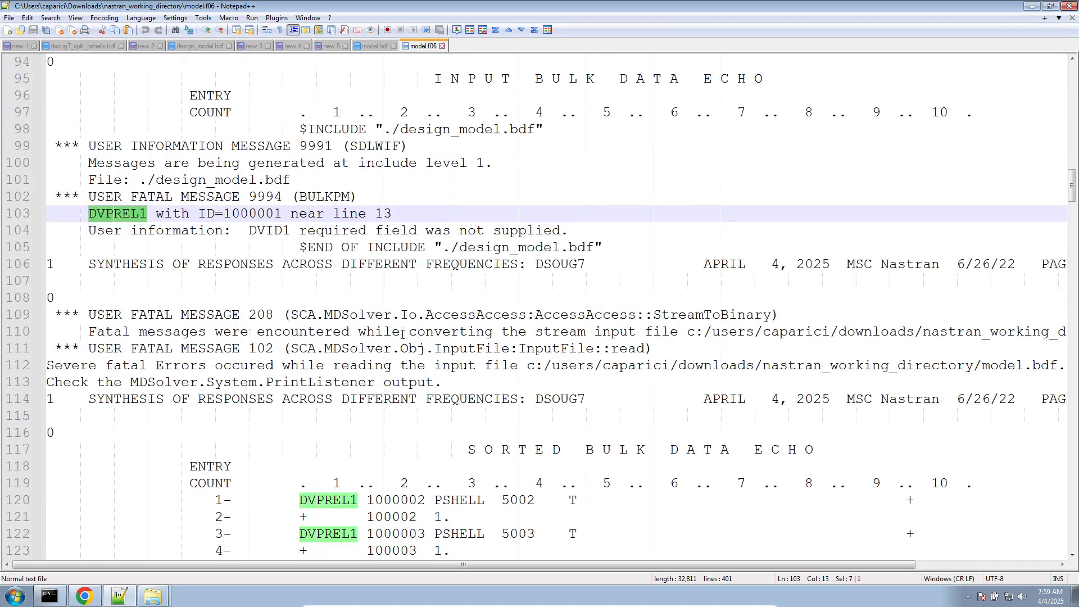
double_click(277, 281)
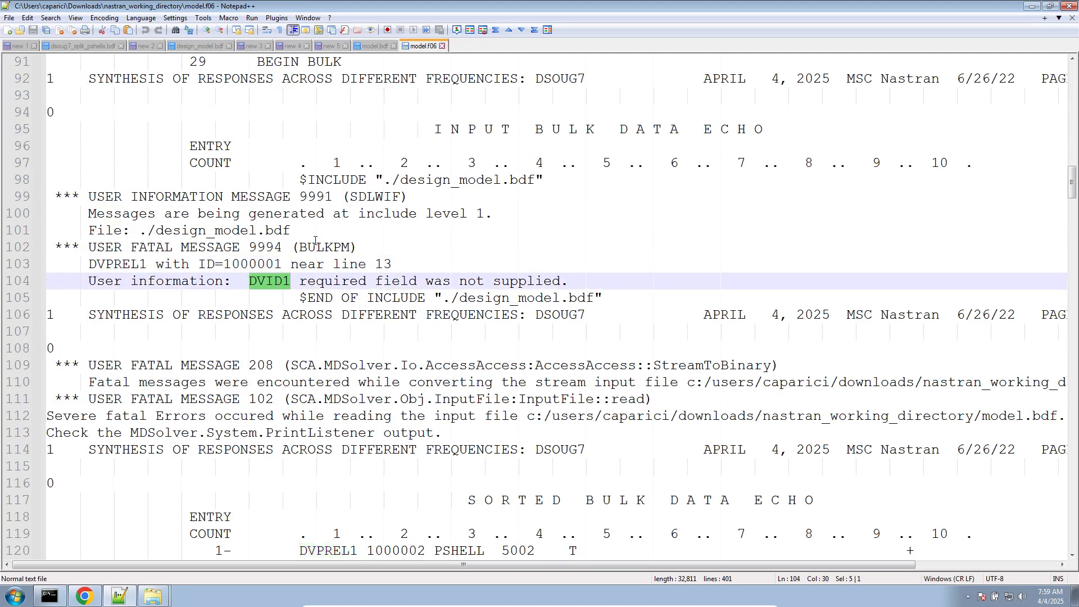
- In design_model.bdf, check the fields of the free-field DVPREL1 1000001 entry, insert two commas before 100001, and save
left_click(375, 47)
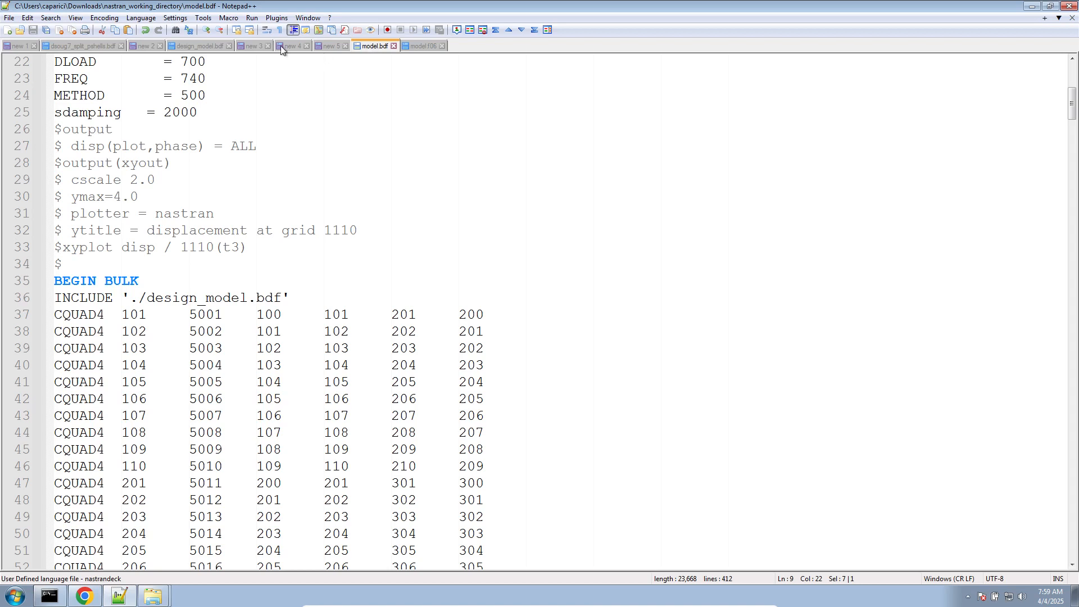
left_click(200, 47)
double_click(69, 162)
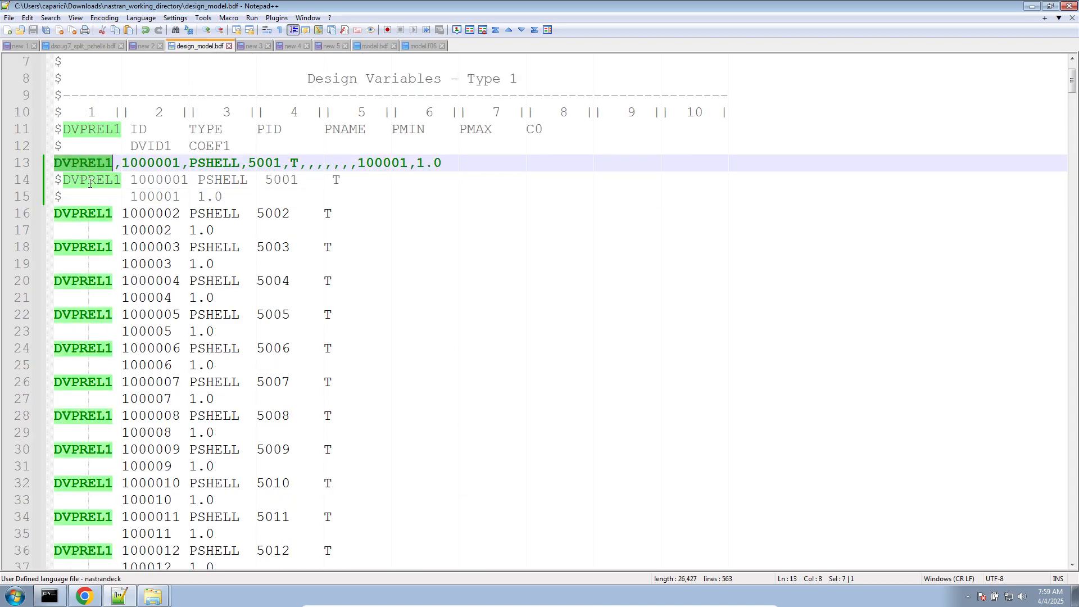
double_click(150, 162)
double_click(213, 163)
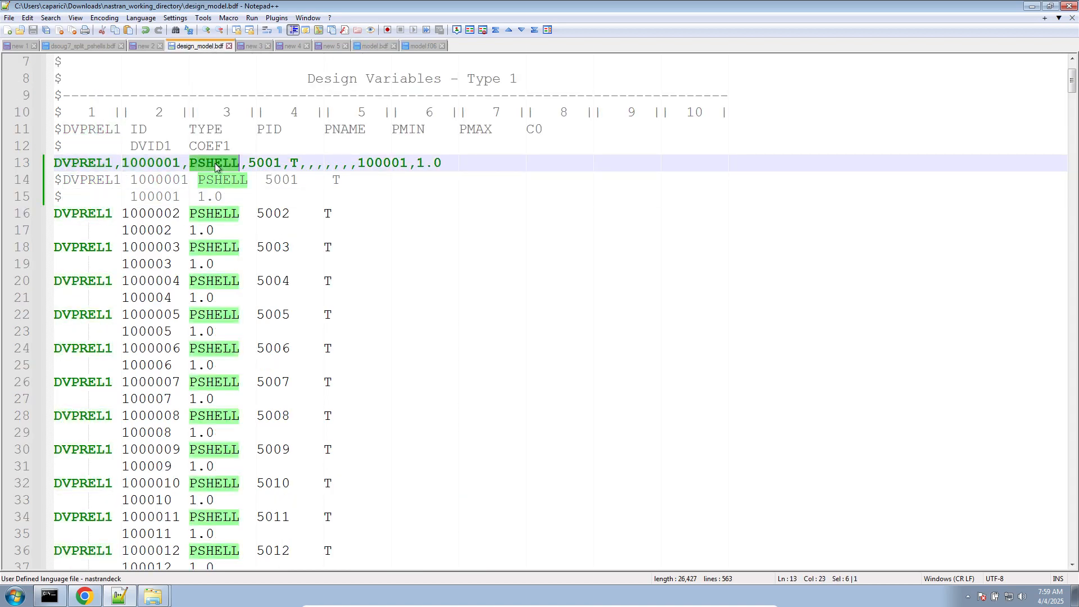
double_click(264, 162)
double_click(293, 162)
left_click(308, 163)
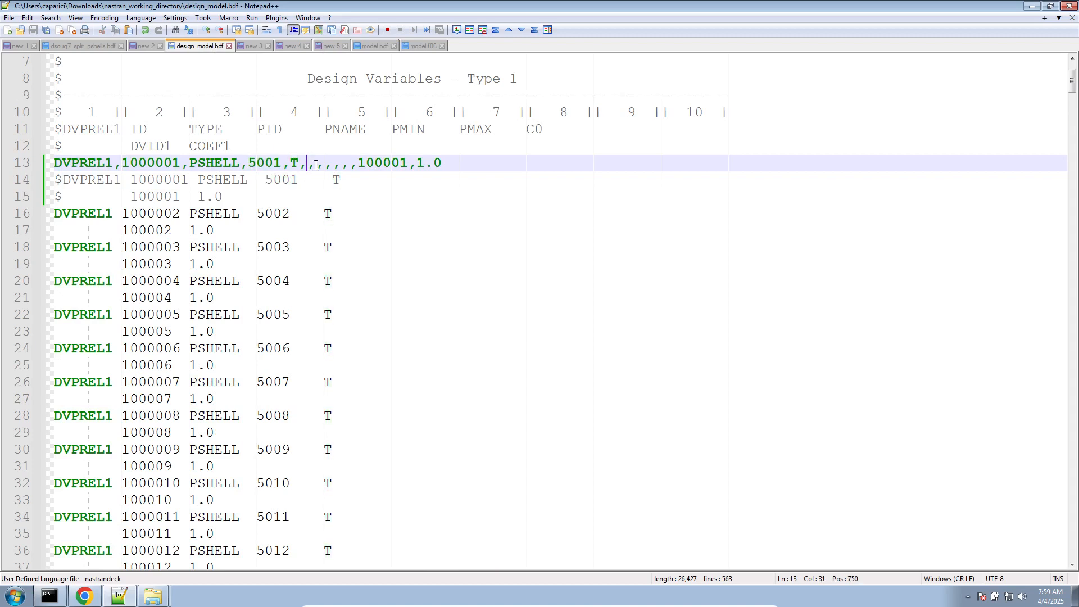
left_click(336, 170)
type(",,")
- Run MSC Nastran 2022.2 from the desktop on model.bdf with the two added commas
left_click(1074, 595)
double_click(25, 199)
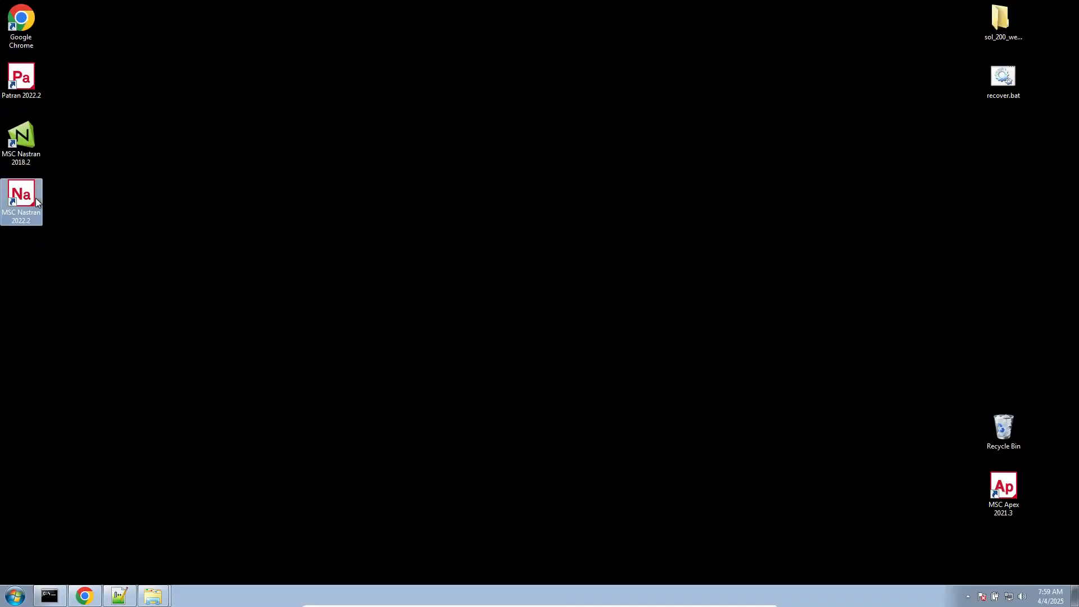
double_click(170, 113)
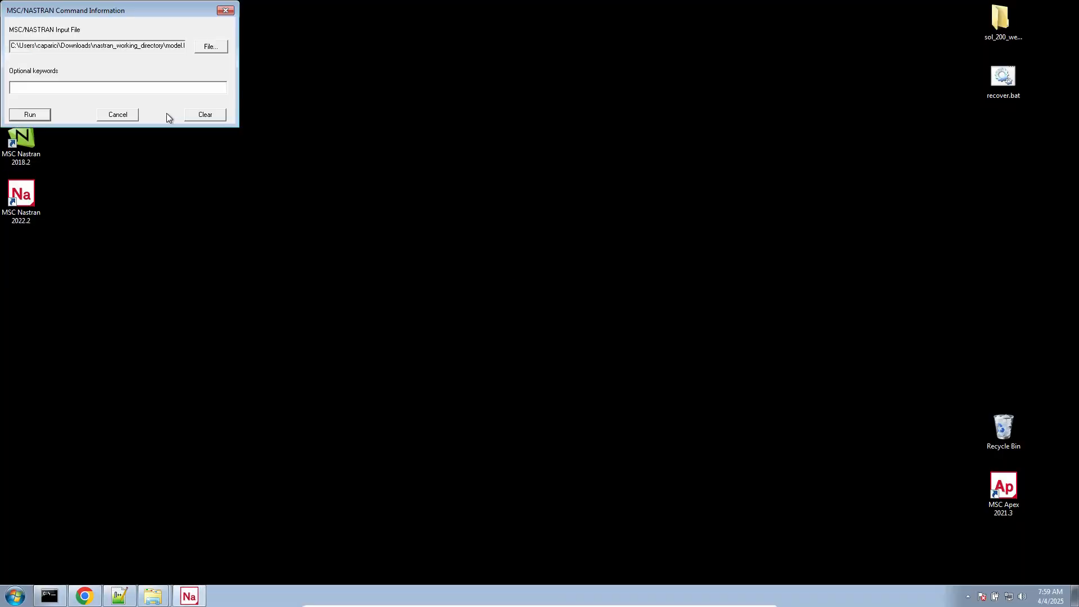
left_click(35, 114)
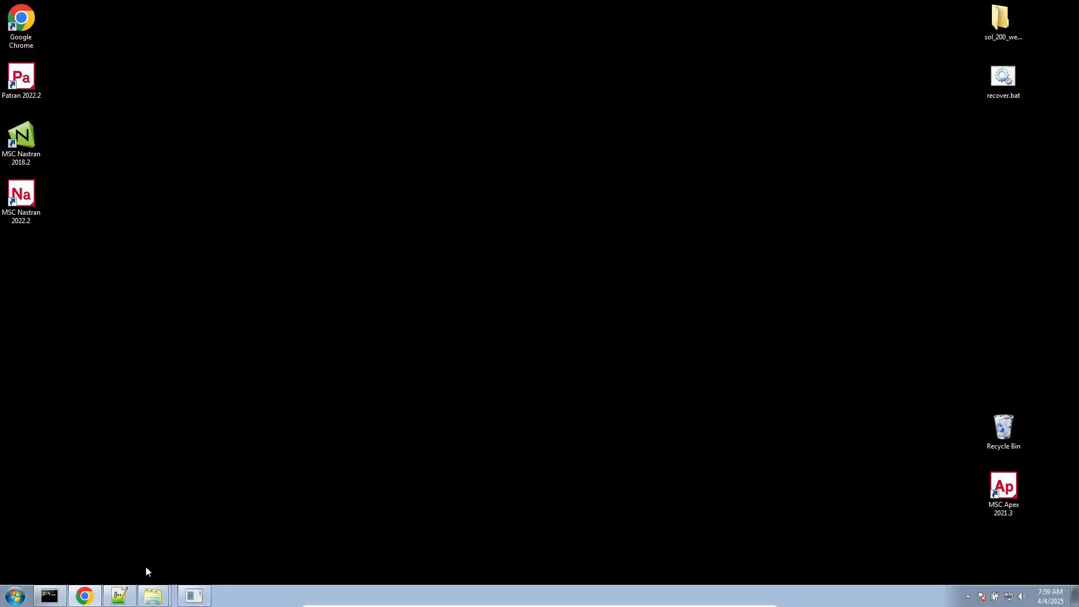
- Return to Notepad++, close the outdated model.f06, and reopen it from nastran_working_directory
left_click(119, 596)
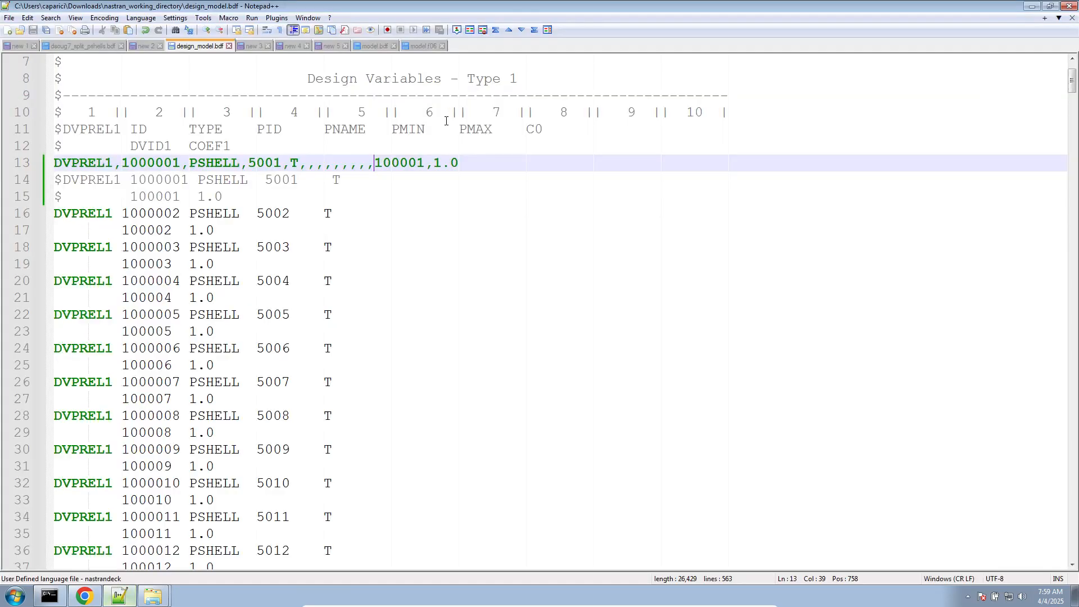
left_click(420, 46)
scroll(208, 422, "down", 4)
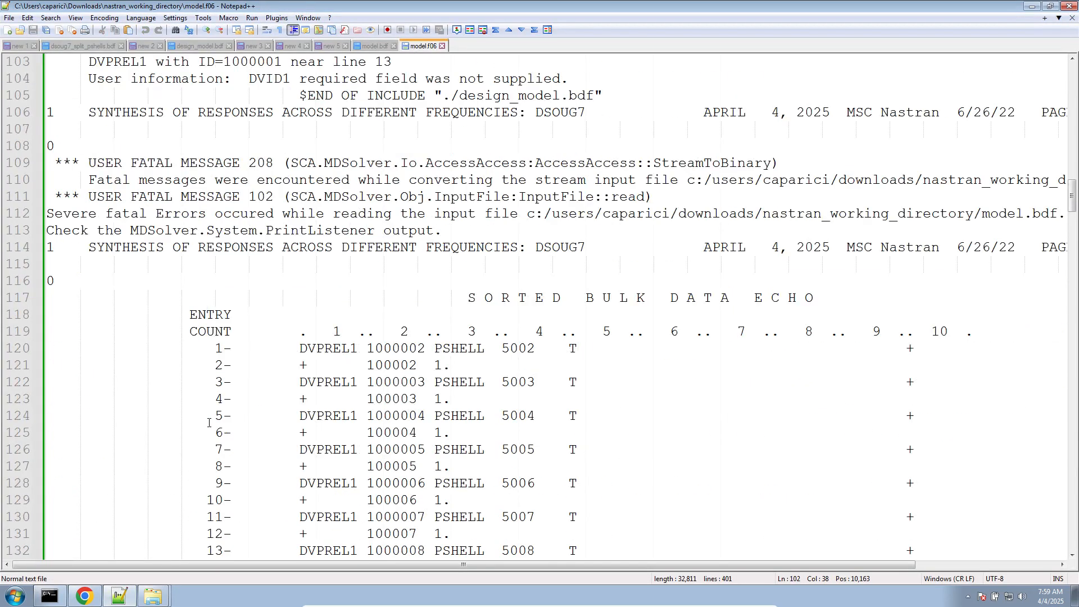
scroll(275, 379, "up", 4)
left_click(442, 46)
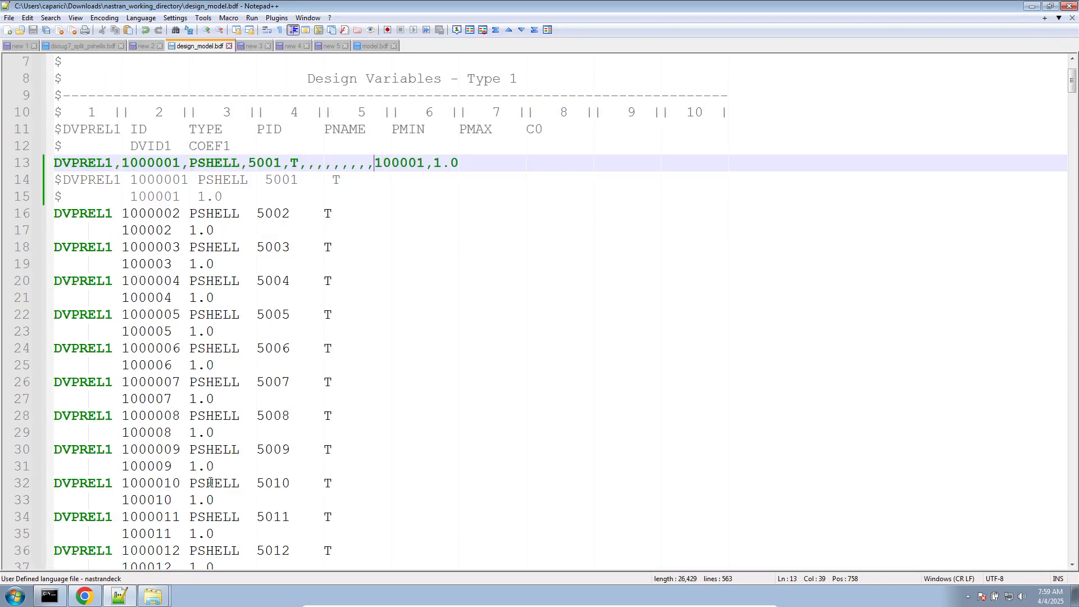
left_click(153, 596)
double_click(458, 245)
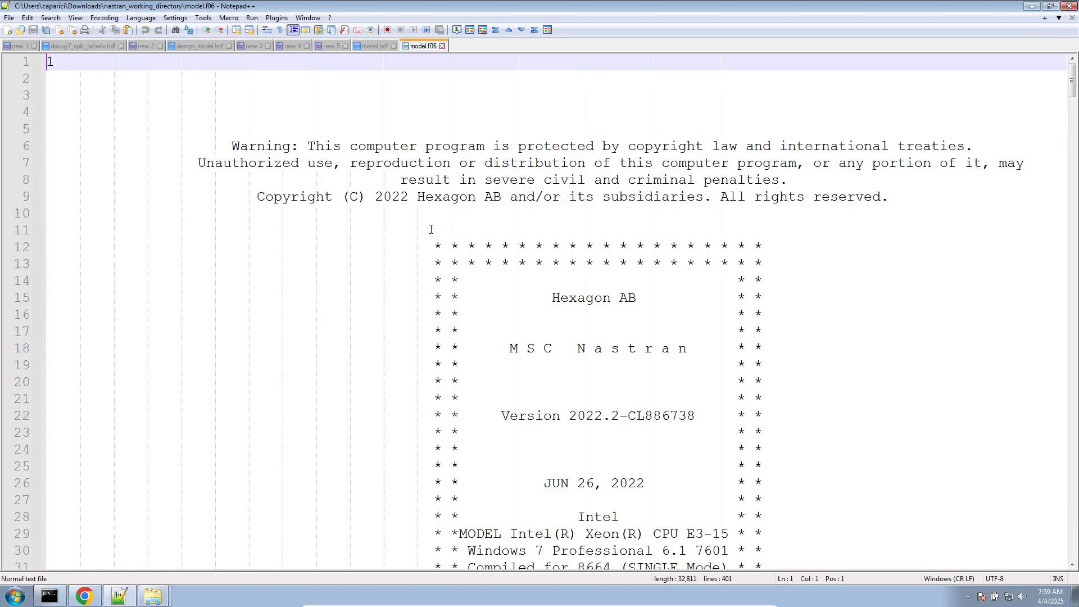
- Examine the fatal messages and the sorted bulk data echo in the reopened model.f06
scroll(423, 337, "down", 20)
scroll(423, 337, "up", 2)
scroll(423, 337, "down", 5)
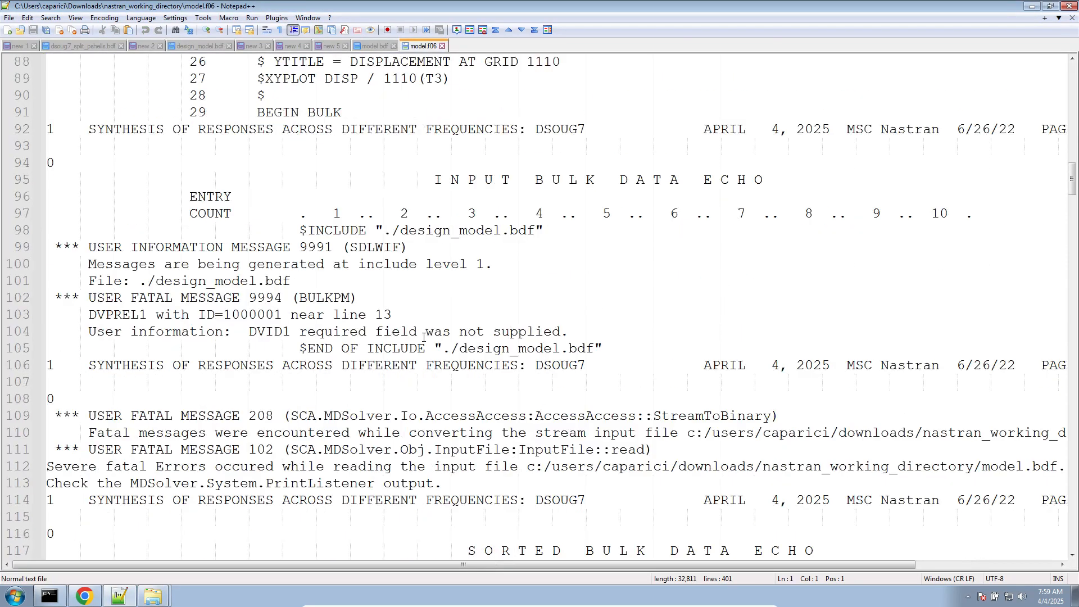
scroll(219, 308, "down", 6)
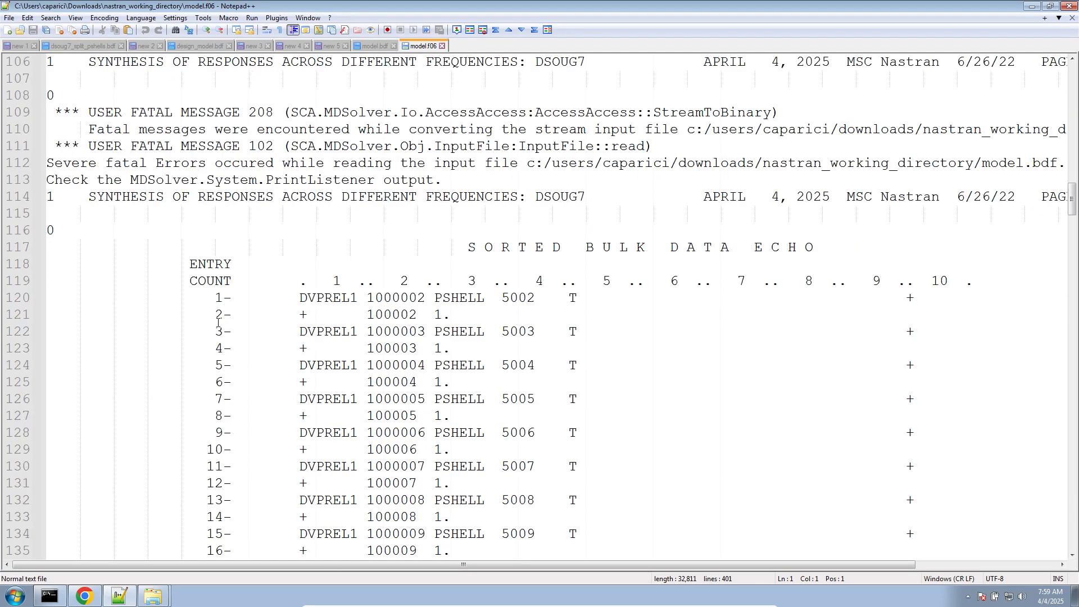
- Remove three commas before 100001 in the free-field DVPREL1 entry of design_model.bdf and save the file
left_click(374, 45)
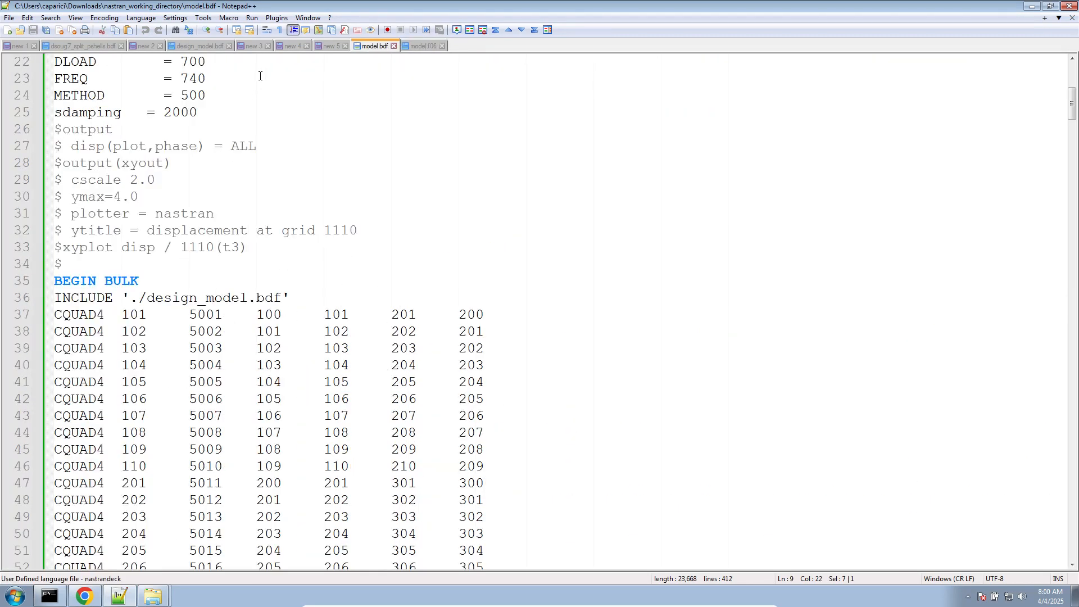
left_click(202, 45)
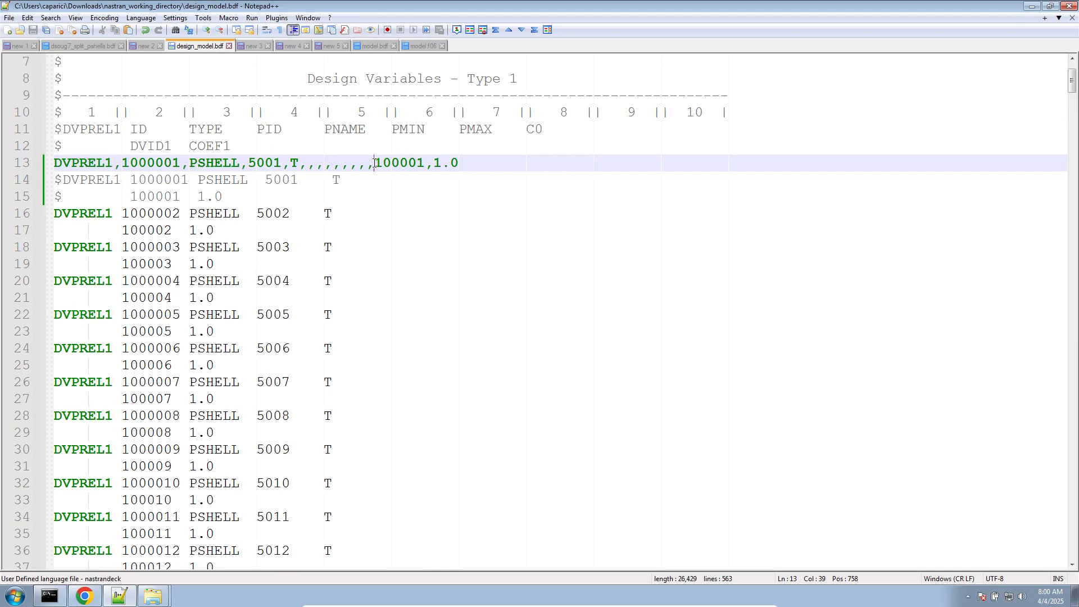
key("BackSpace")
key("BackSpace")
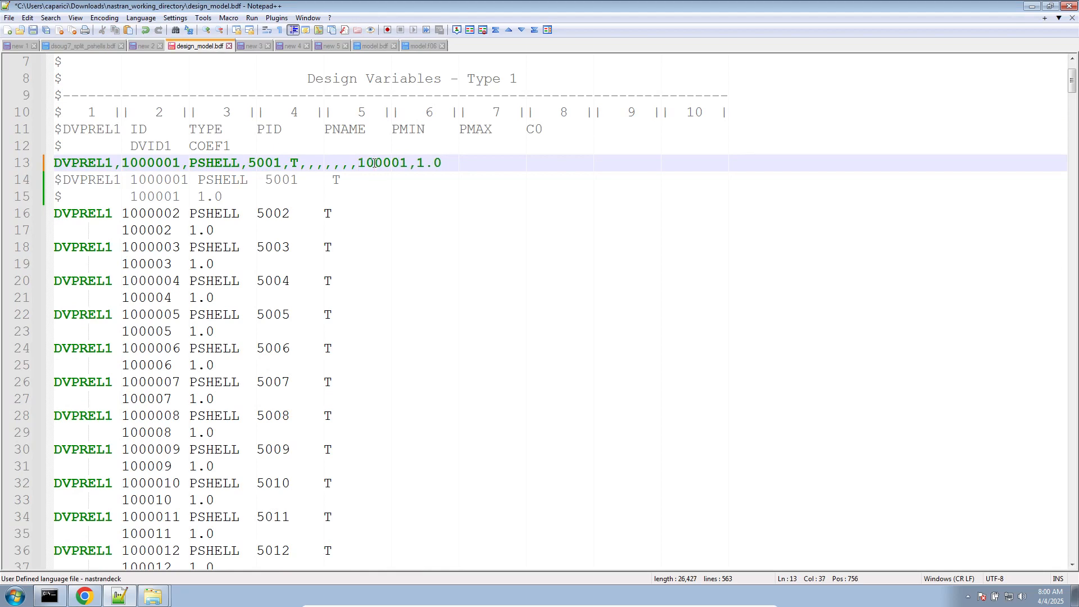
key("BackSpace")
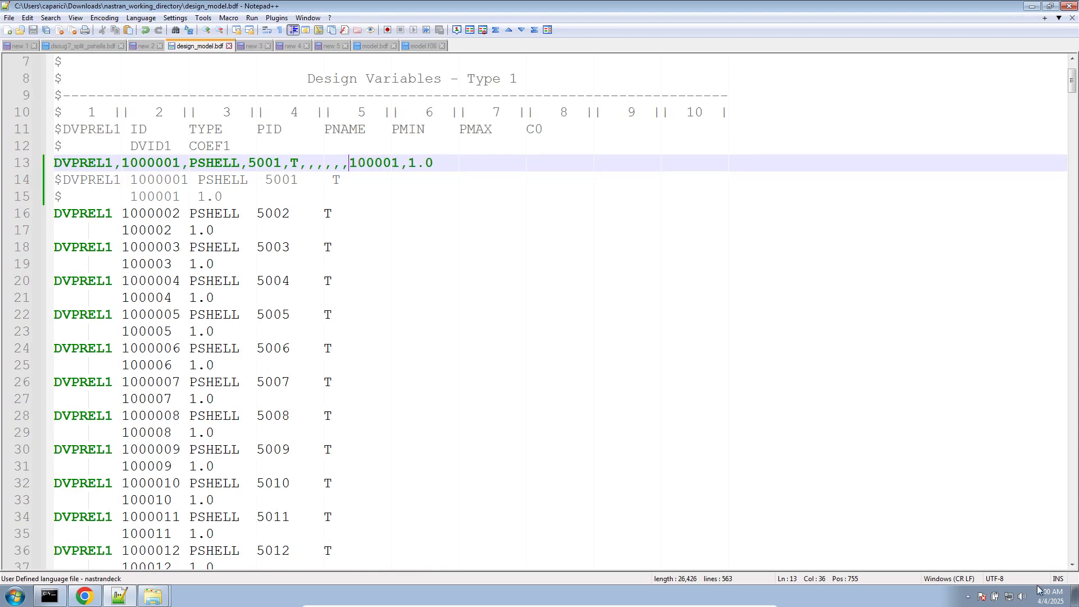
- Rerun MSC Nastran 2022.2 on model.bdf using the shortened free-field DVPREL1 entry
left_click(1075, 595)
double_click(25, 206)
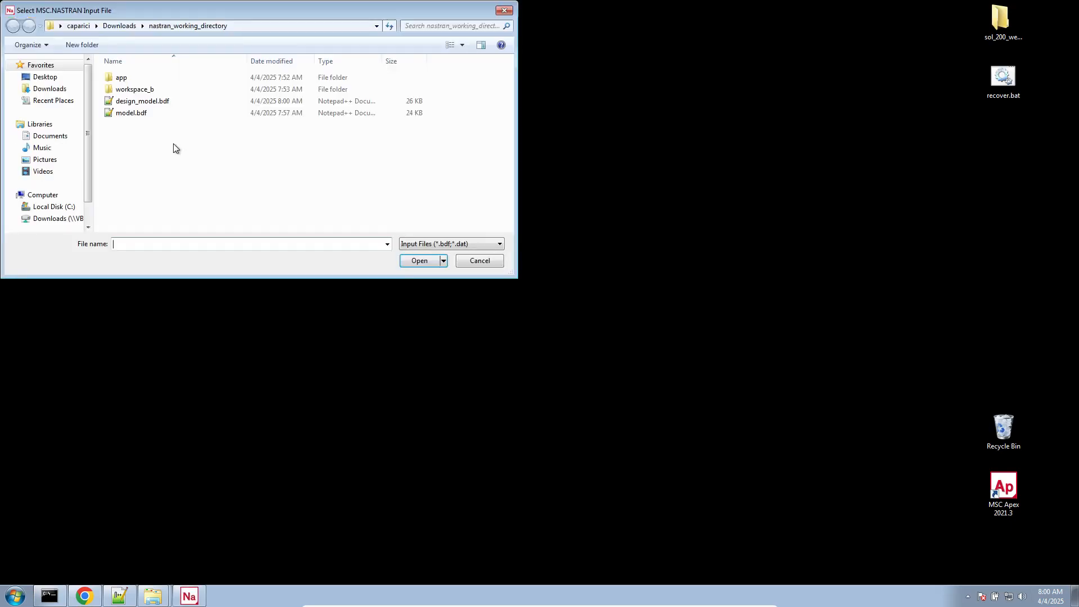
left_click(175, 111)
double_click(174, 111)
left_click(30, 114)
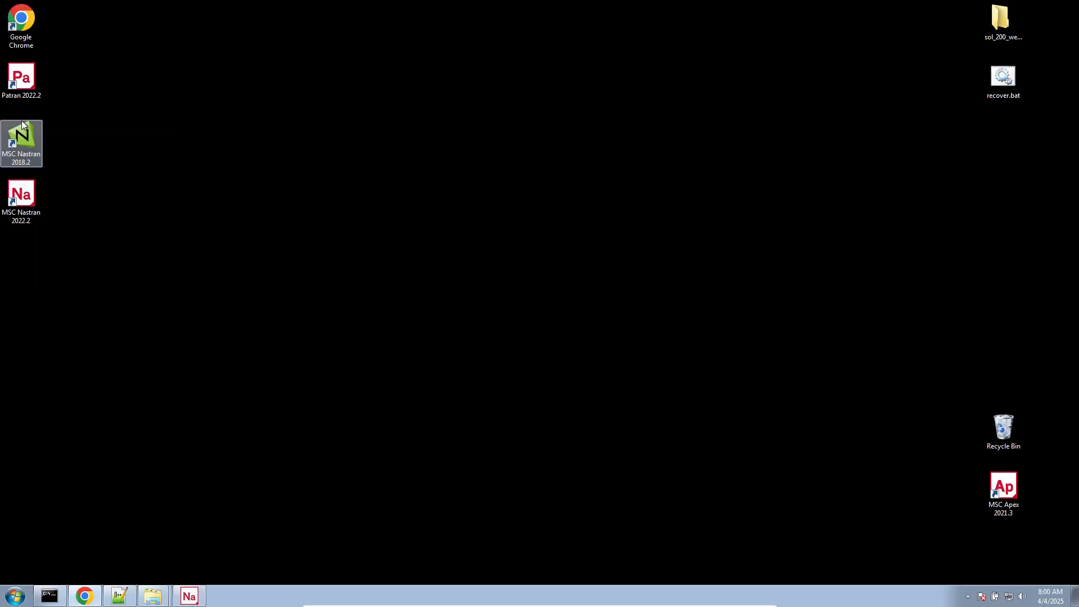
- Switch back to Notepad++ and examine the fatal messages for DVPREL1 ID 1000001 and the sorted echo in the updated model.f06
left_click(125, 599)
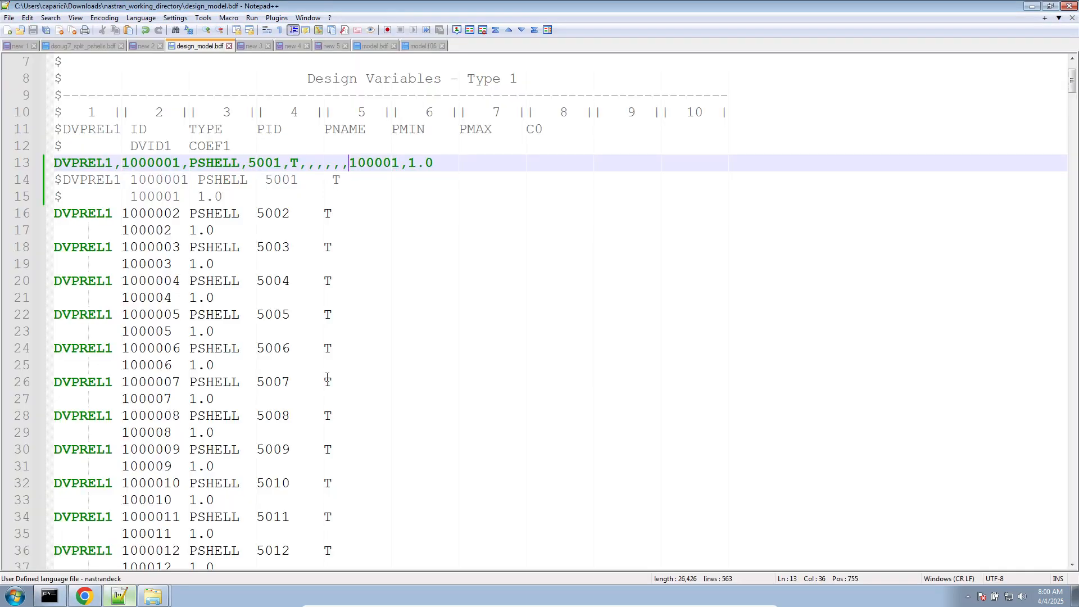
left_click(422, 46)
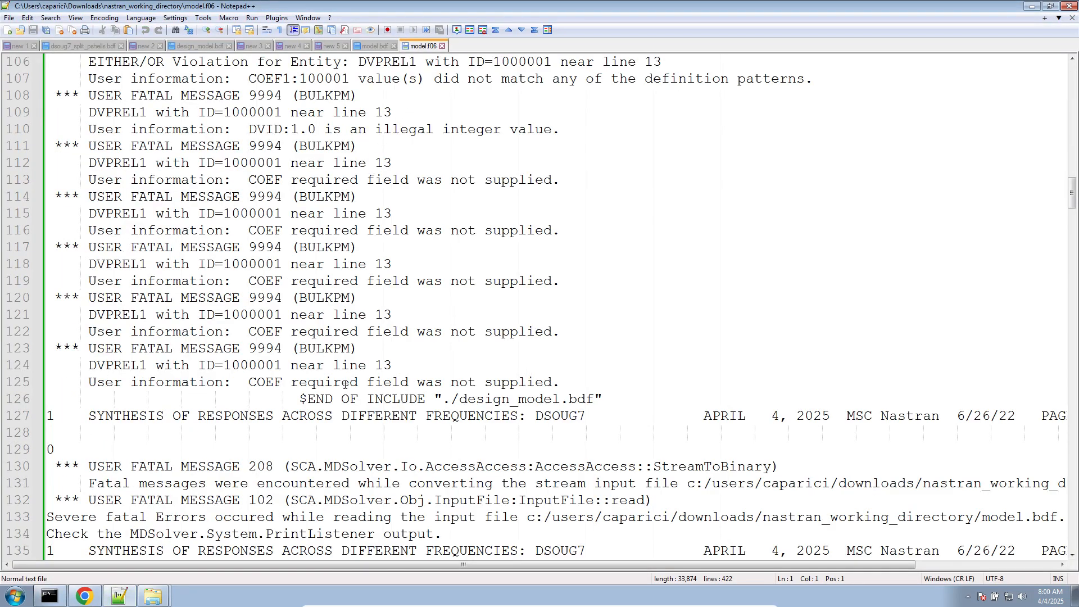
double_click(253, 314)
scroll(252, 337, "up", 5)
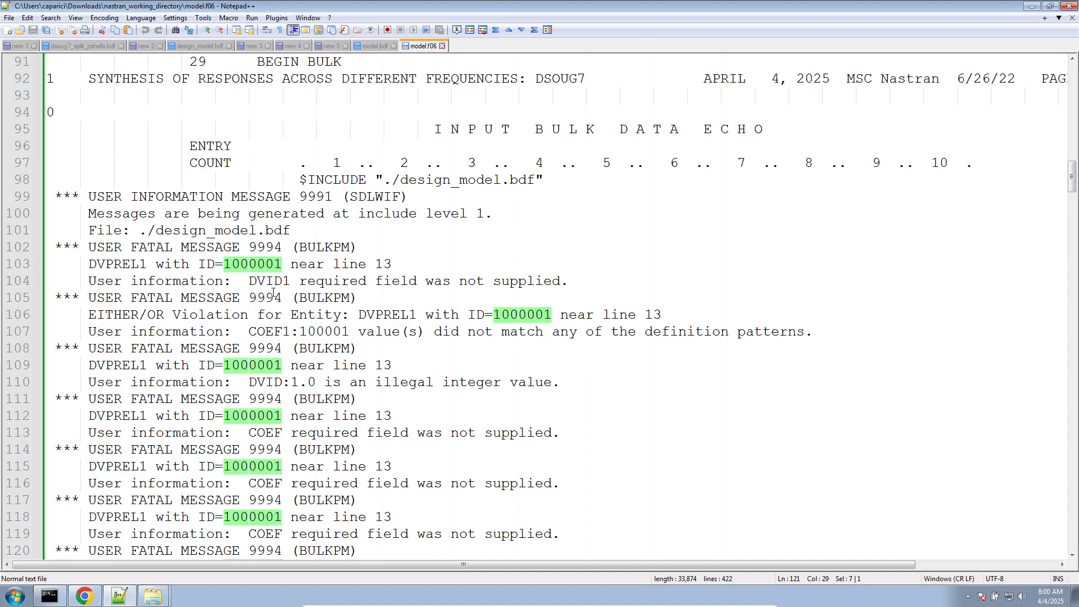
scroll(274, 293, "down", 12)
scroll(280, 100, "up", 1)
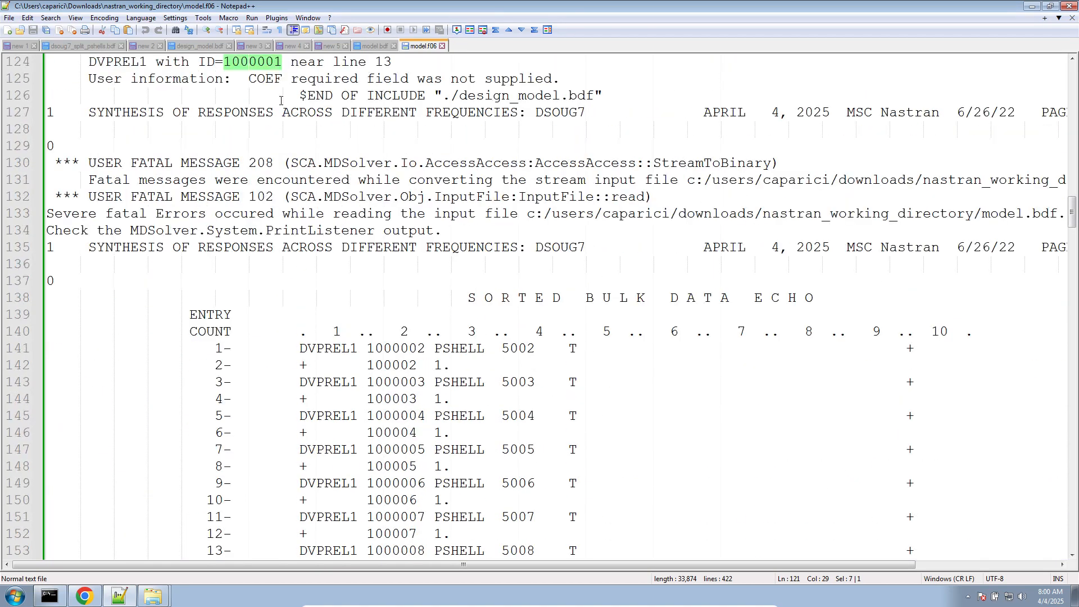
- Review the ECHO command, case control section and design_model.bdf include statement in model.bdf
left_click(362, 46)
scroll(269, 325, "up", 7)
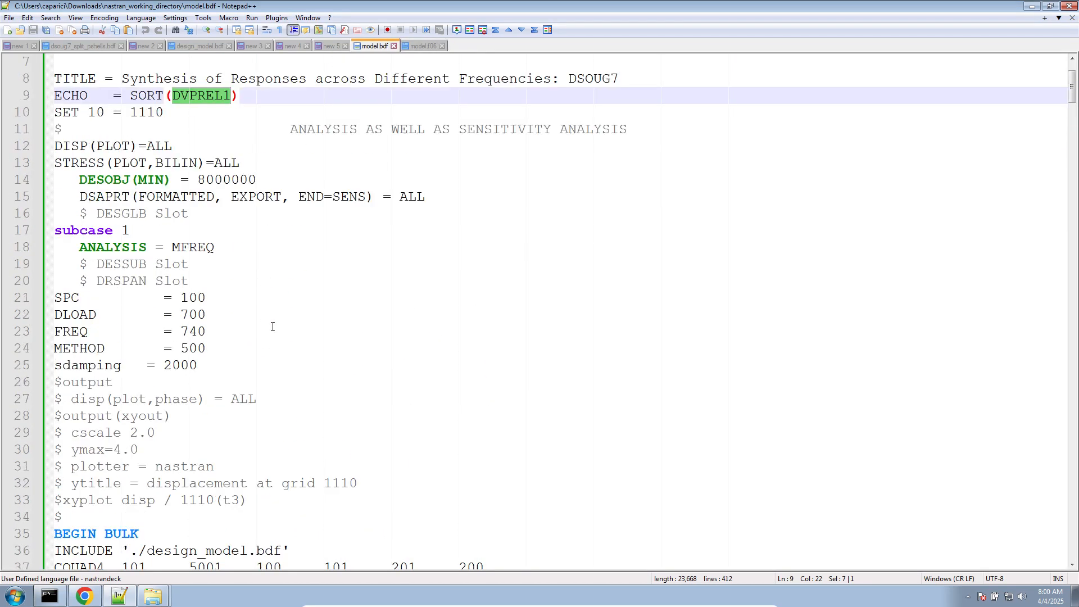
scroll(272, 324, "down", 11)
scroll(273, 326, "up", 5)
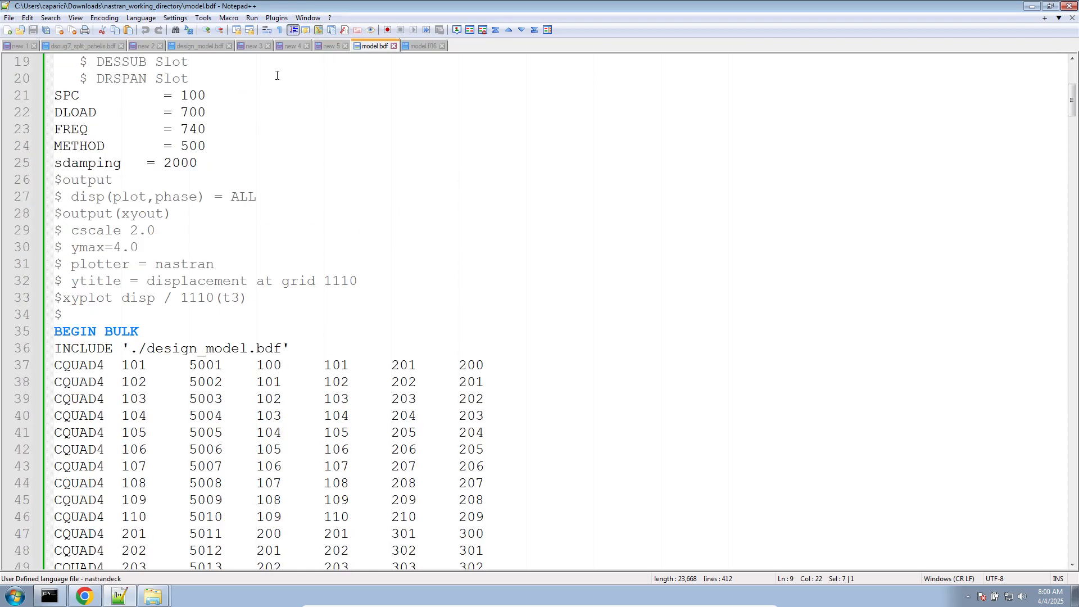
- Adjust the free-field DVPREL1 entry in design_model.bdf to have five commas between T and 100001, and save the file
left_click(176, 48)
key("BackSpace")
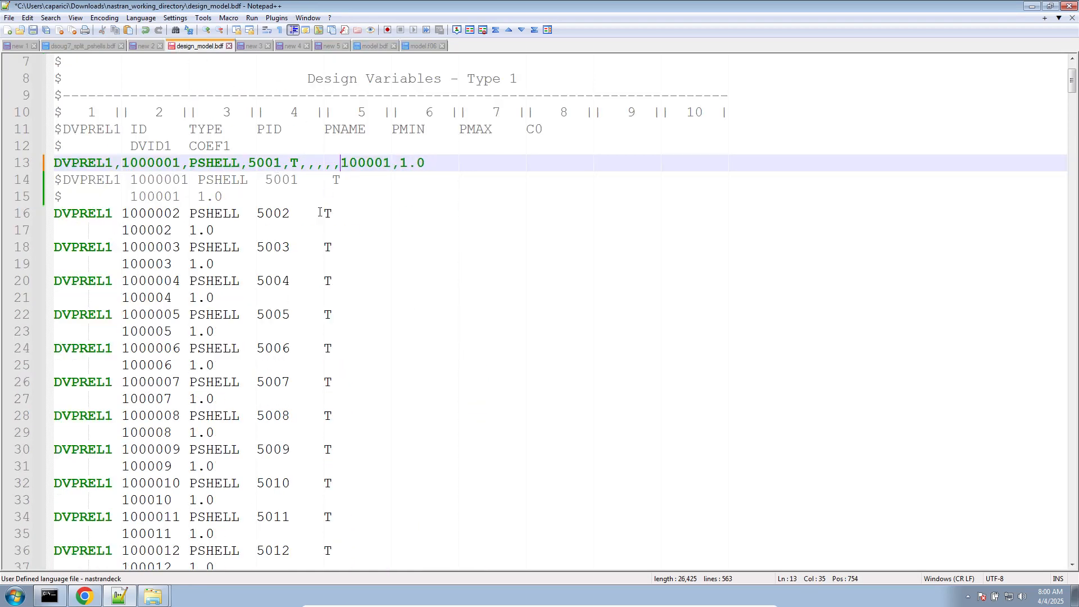
key("ctrl+s")
- Rerun MSC Nastran 2022.2 on model.bdf and examine the DVPREL1 sorted bulk data echo in the updated model.f06
left_click(1075, 596)
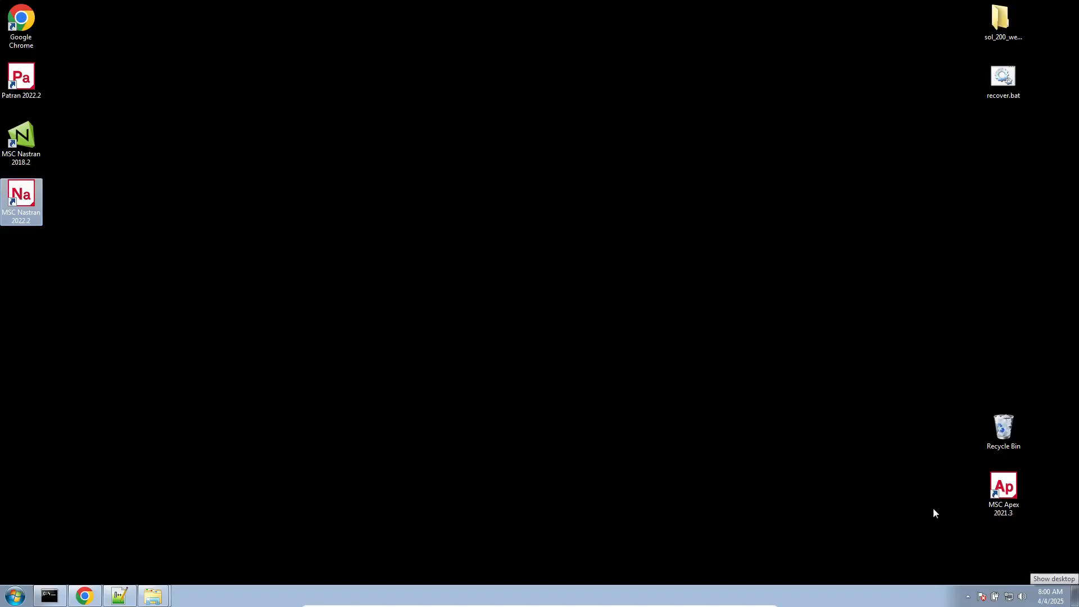
key("Return")
double_click(190, 114)
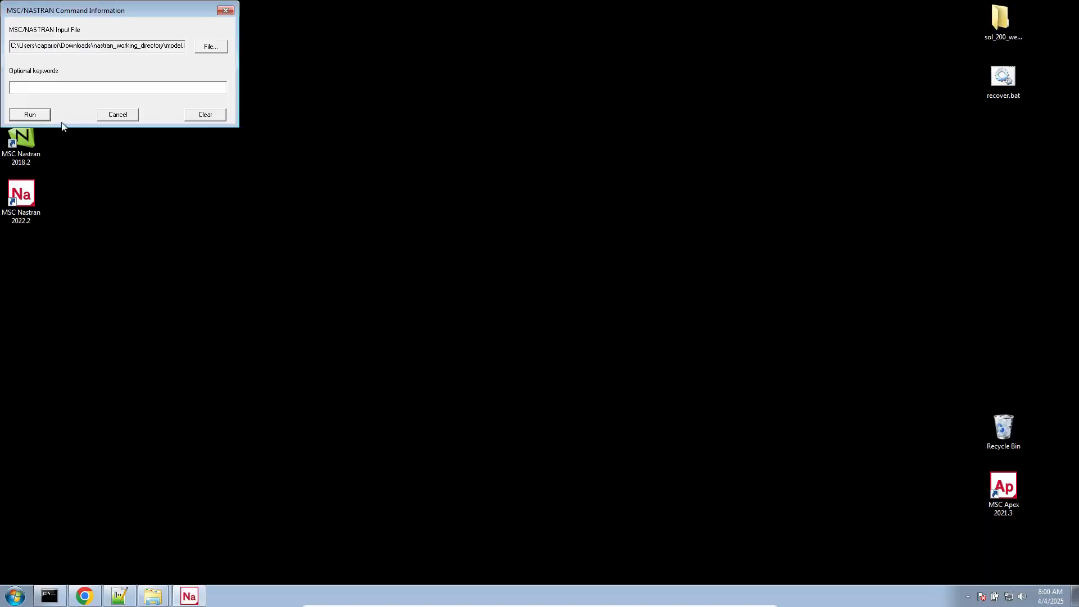
left_click(46, 118)
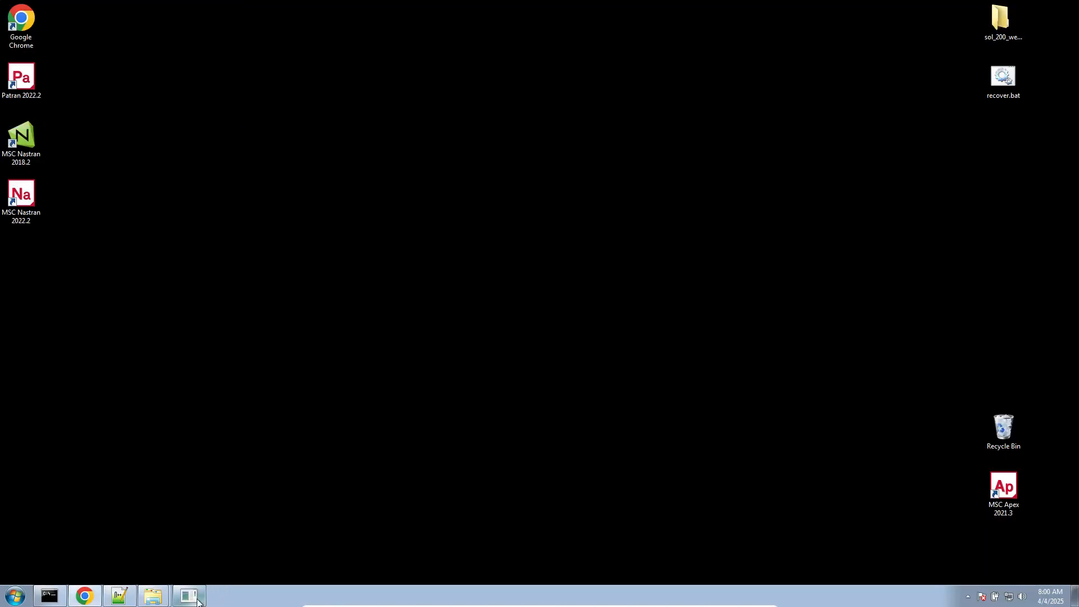
left_click(120, 599)
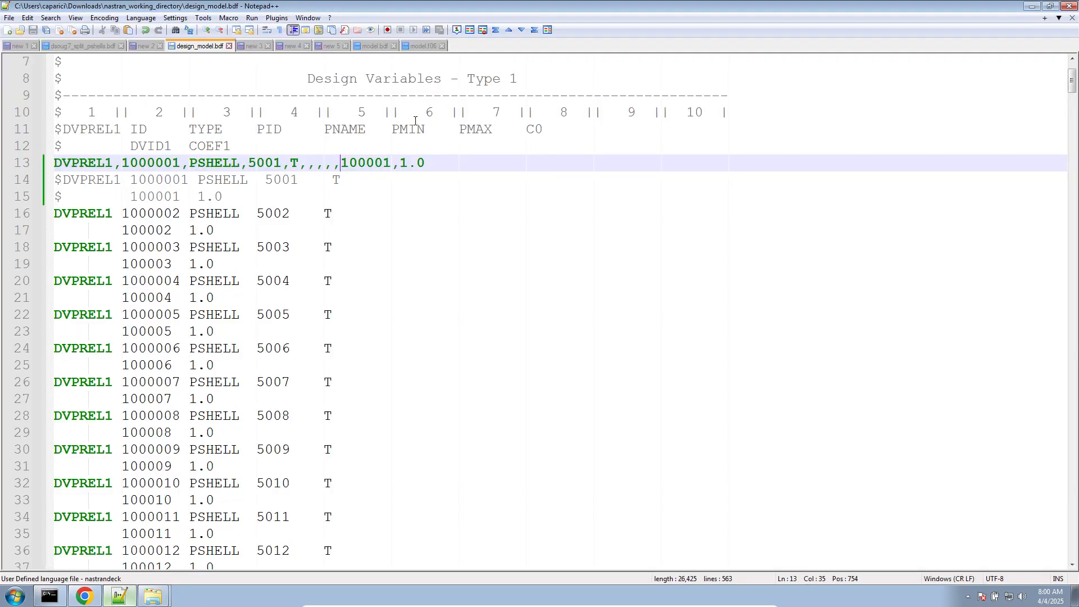
left_click(422, 46)
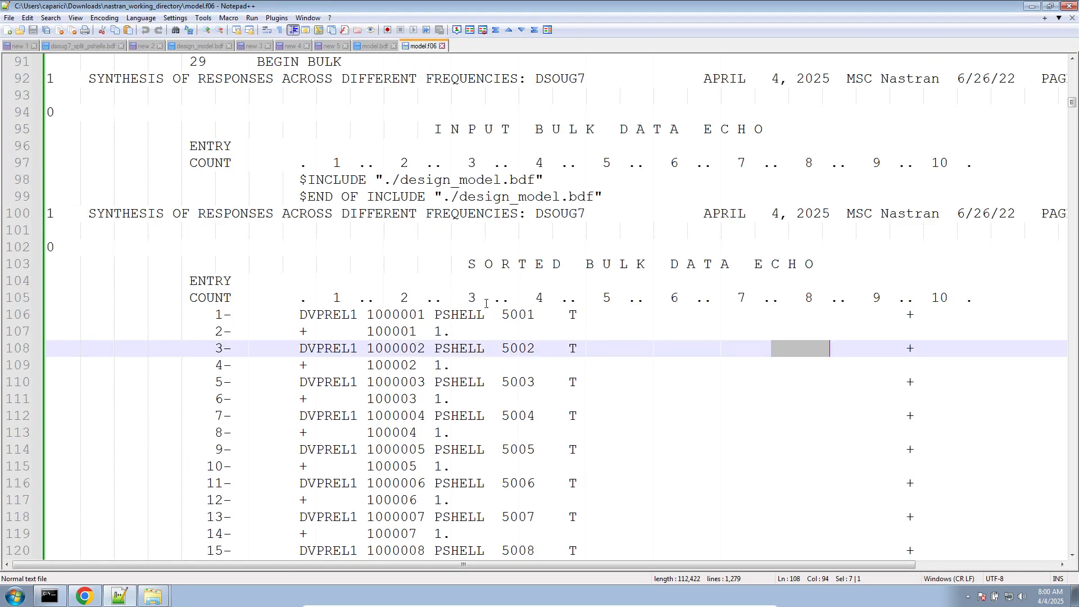
- Restore the spaced version of the DVPREL1 entry in new 5 and remove two spaces so field 11's comma fits its column
left_click(323, 47)
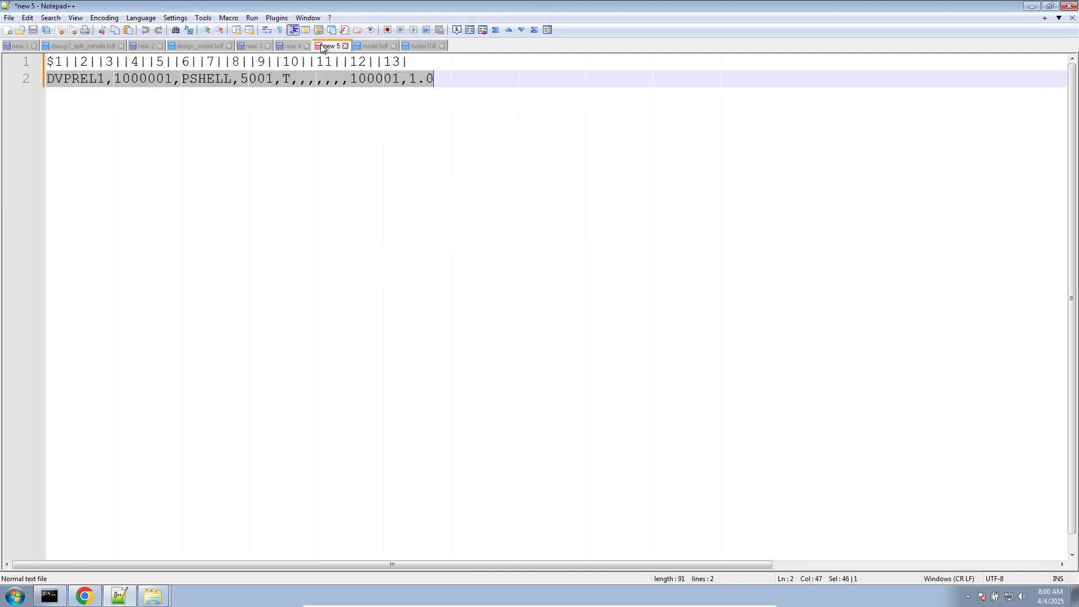
left_click(355, 148)
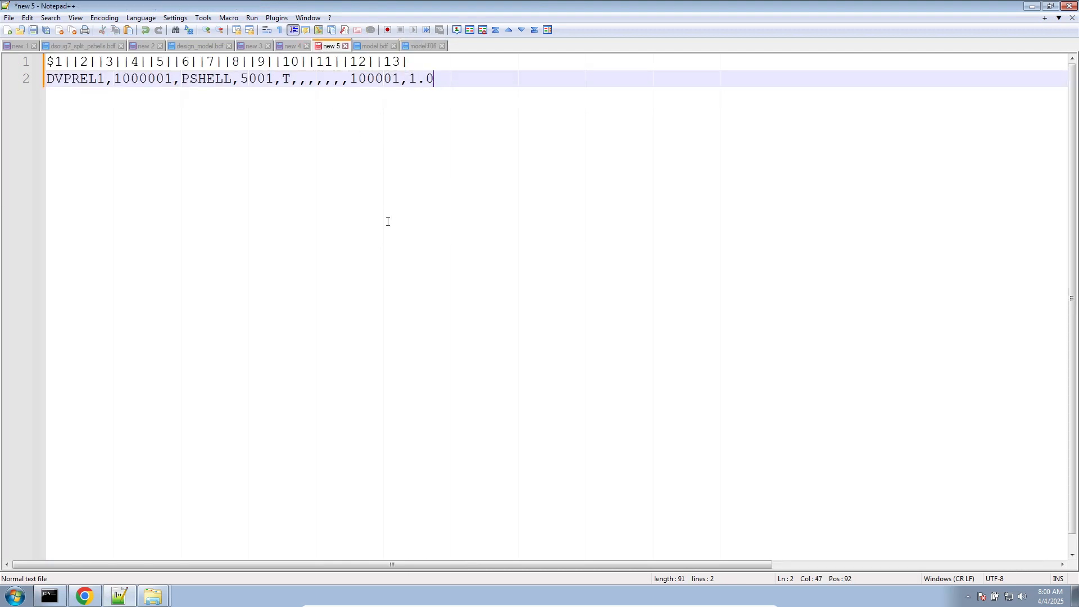
key("ctrl+z")
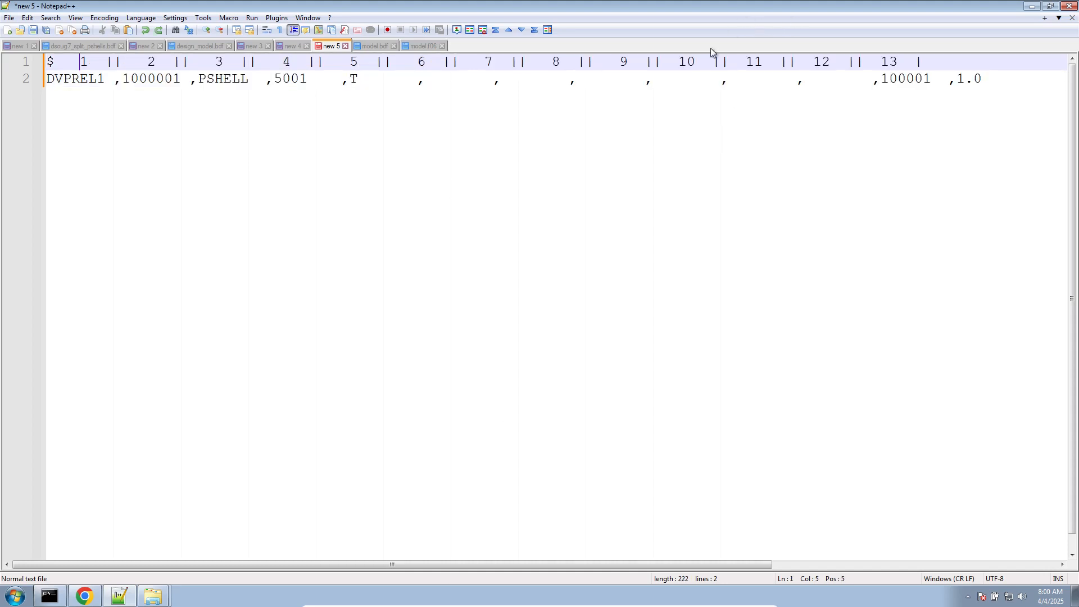
left_click(651, 65)
left_click_drag(652, 64, 786, 78)
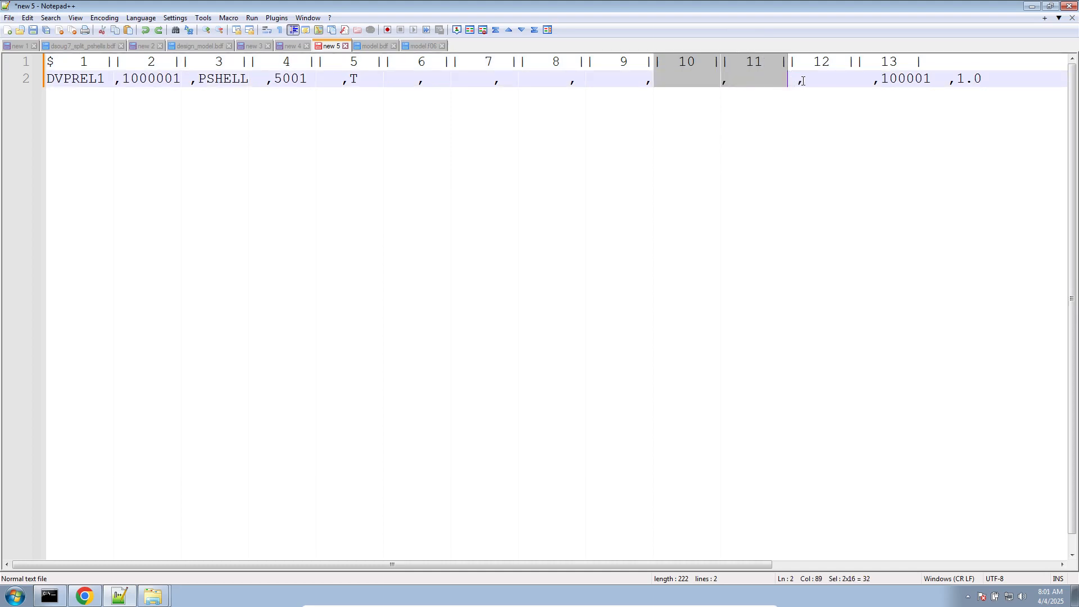
left_click(793, 79)
key("BackSpace")
key("BackSpace")
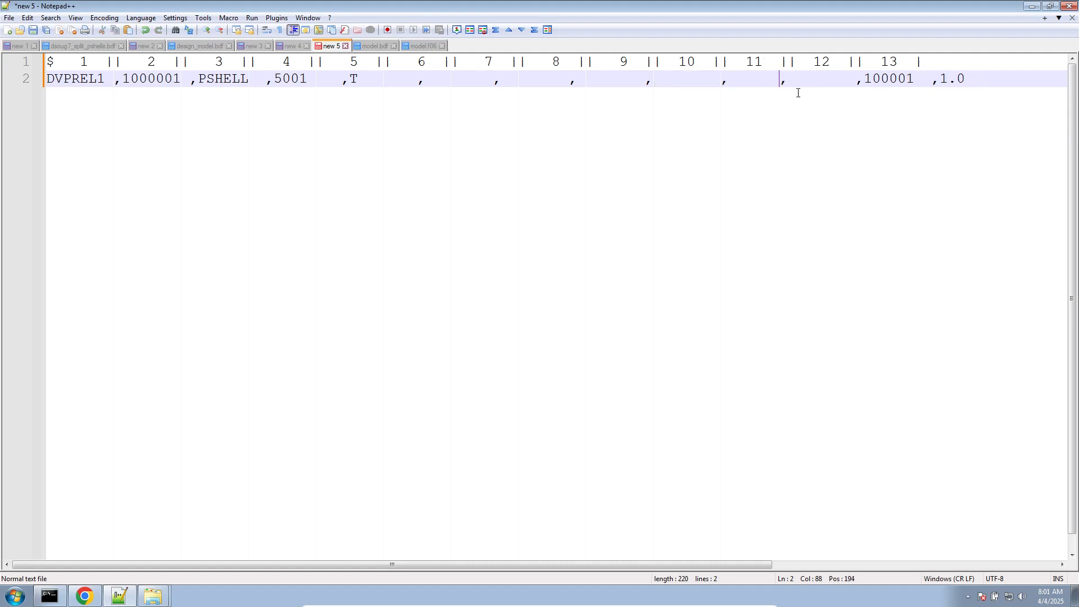
- Delete the field 10 and 11 columns from both the ruler line and the DVPREL1 entry
left_click(656, 63)
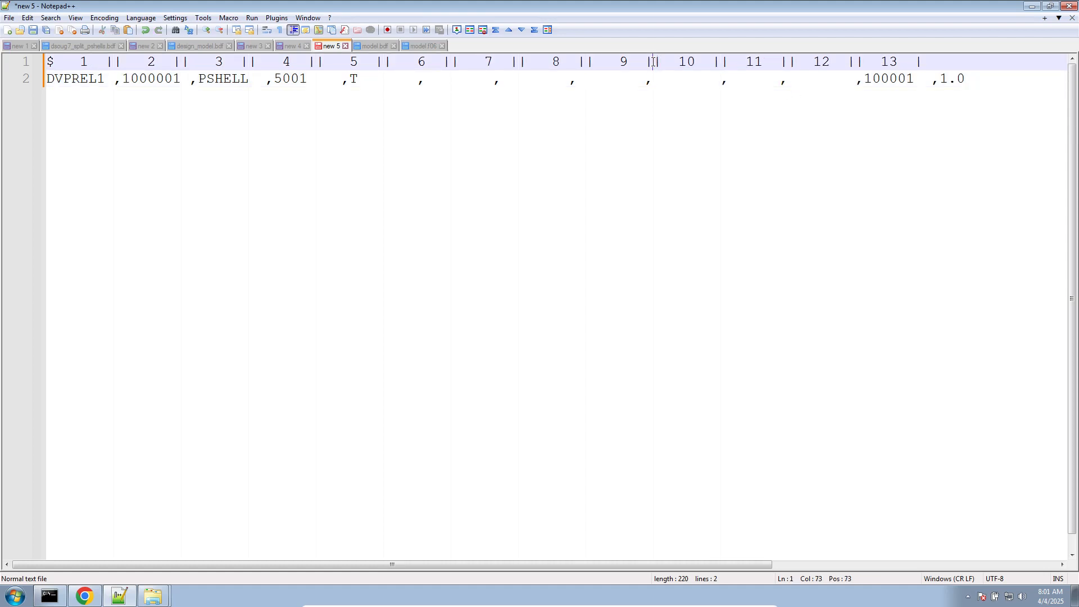
left_click_drag(656, 66, 787, 84)
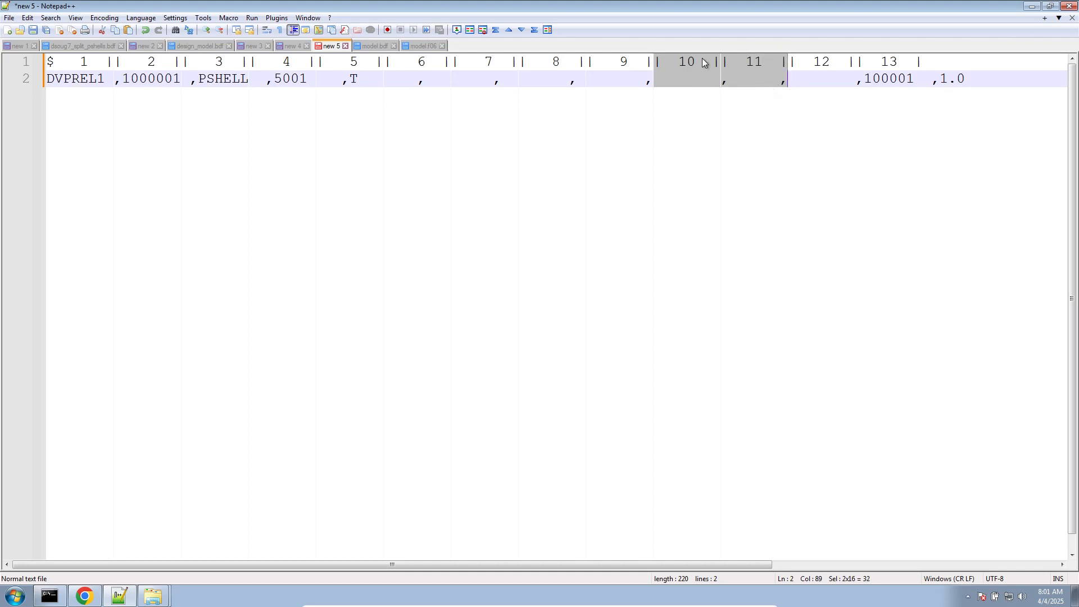
key("Delete")
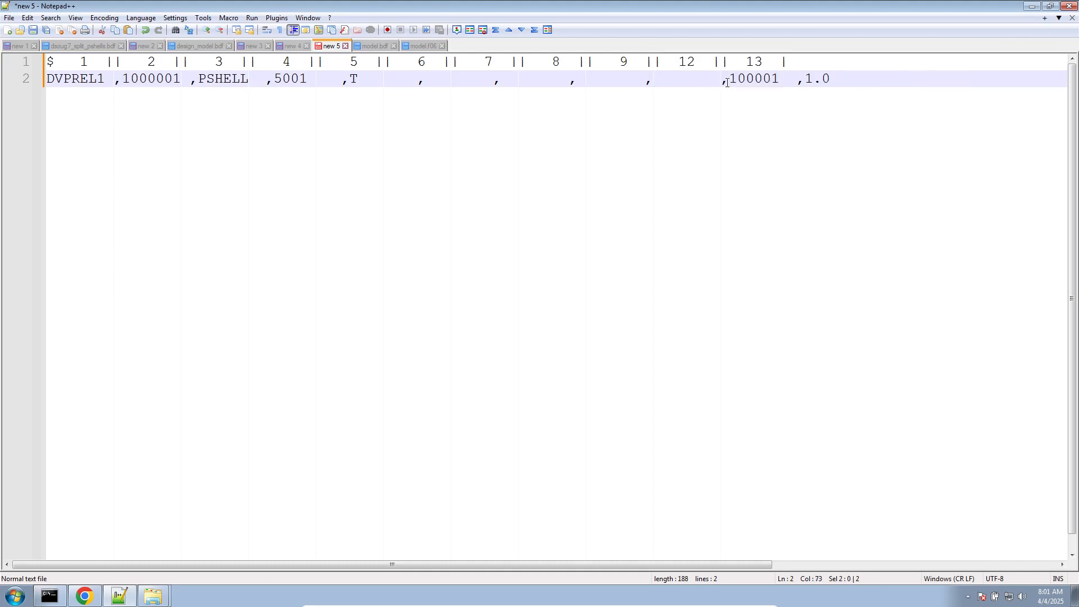
- Replace all spaces in new 5 with nothing to compact the ruler line and the DVPREL1 entry
double_click(106, 73)
key("ctrl+h")
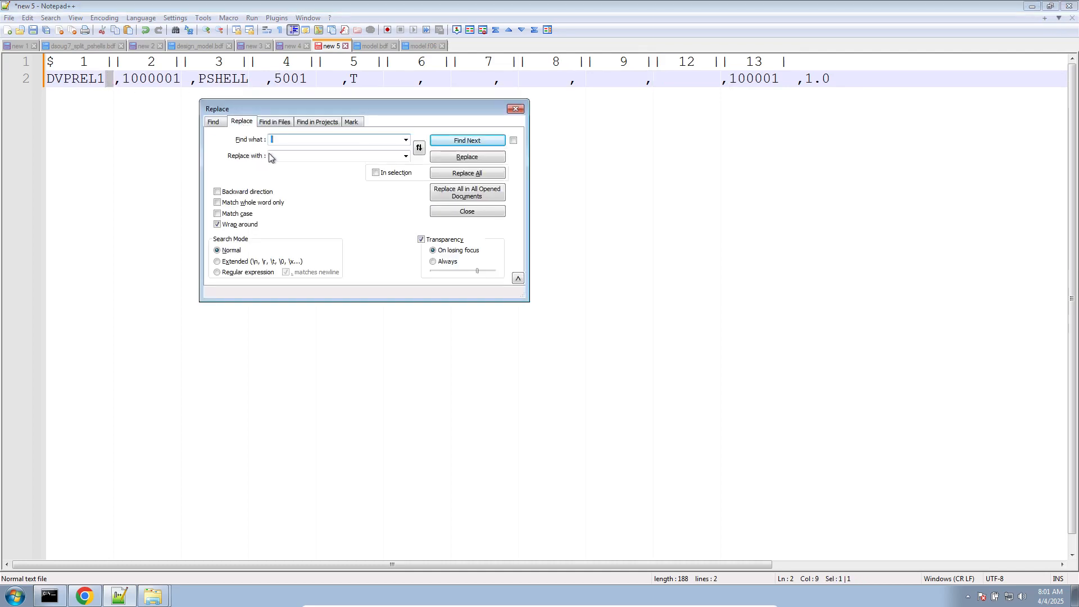
left_click(270, 157)
left_click(481, 173)
key("Escape")
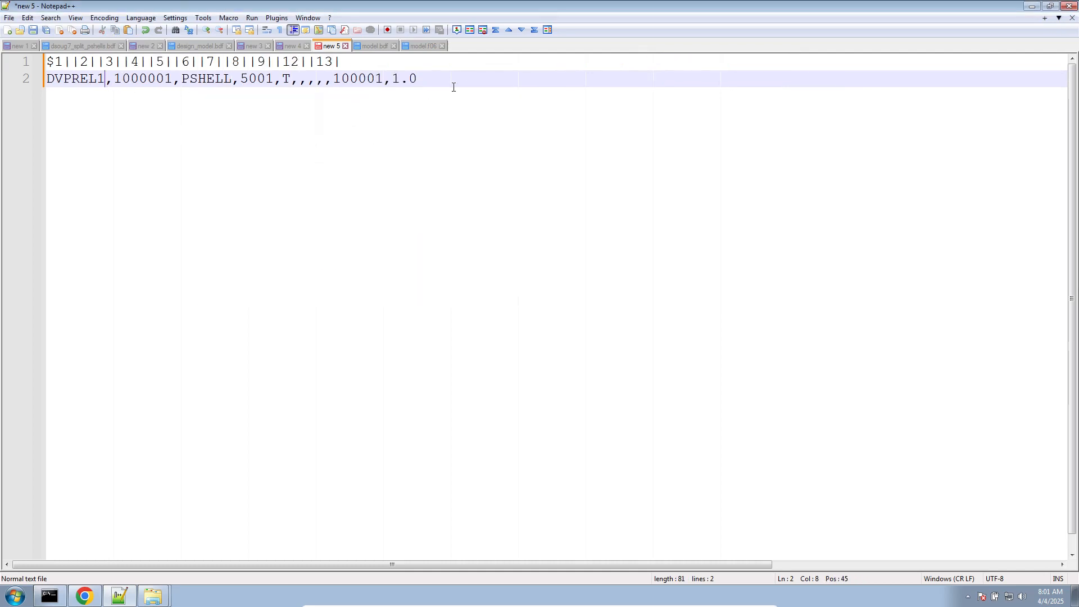
- Replace the free-field DVPREL1 1000001 entry in design_model.bdf with the compacted entry from new 5 and save the file
left_click_drag(454, 87, 3, 80)
key("ctrl+c")
left_click(190, 46)
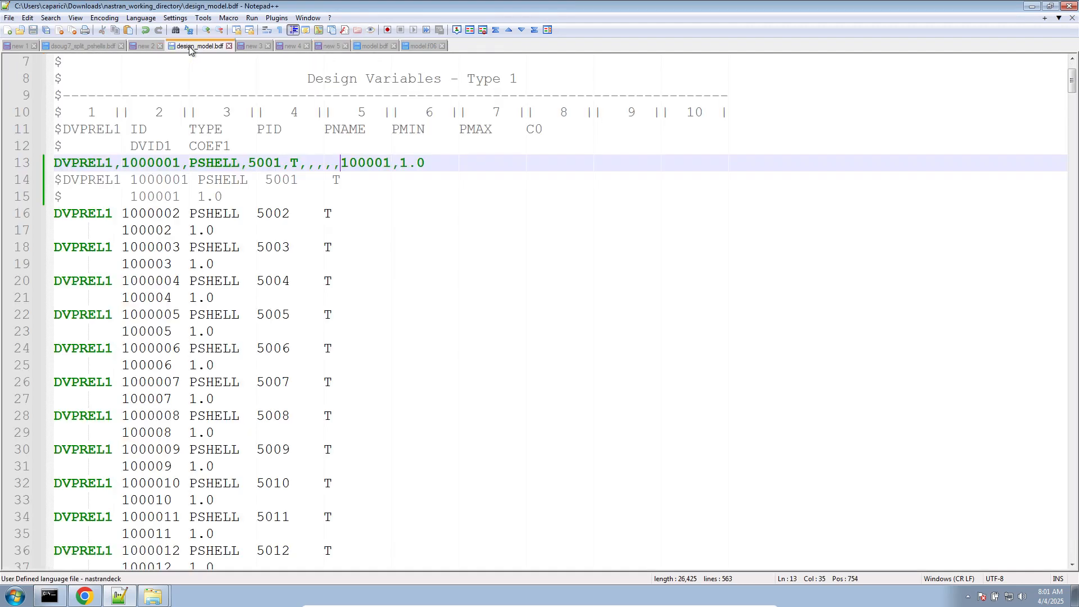
key("Return")
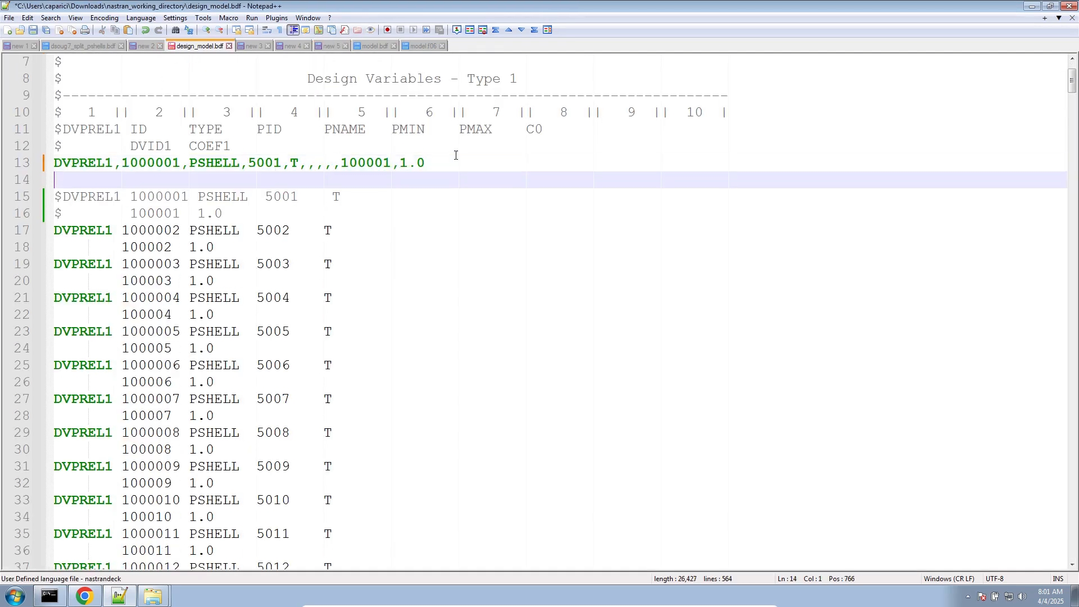
key("ctrl+v")
double_click(65, 159)
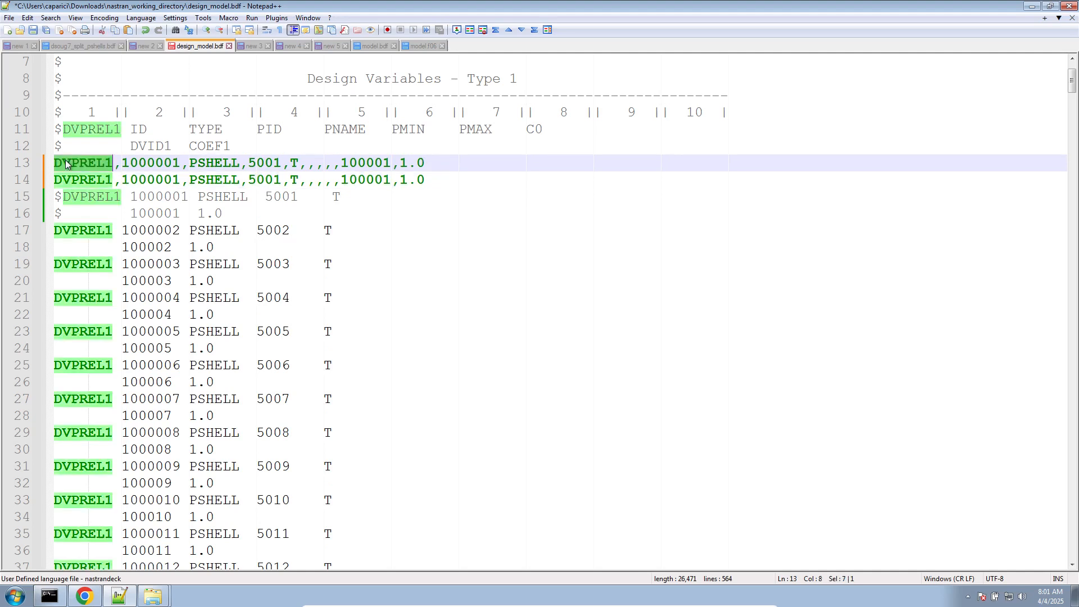
key("ctrl+shift+l")
key("ctrl+s")
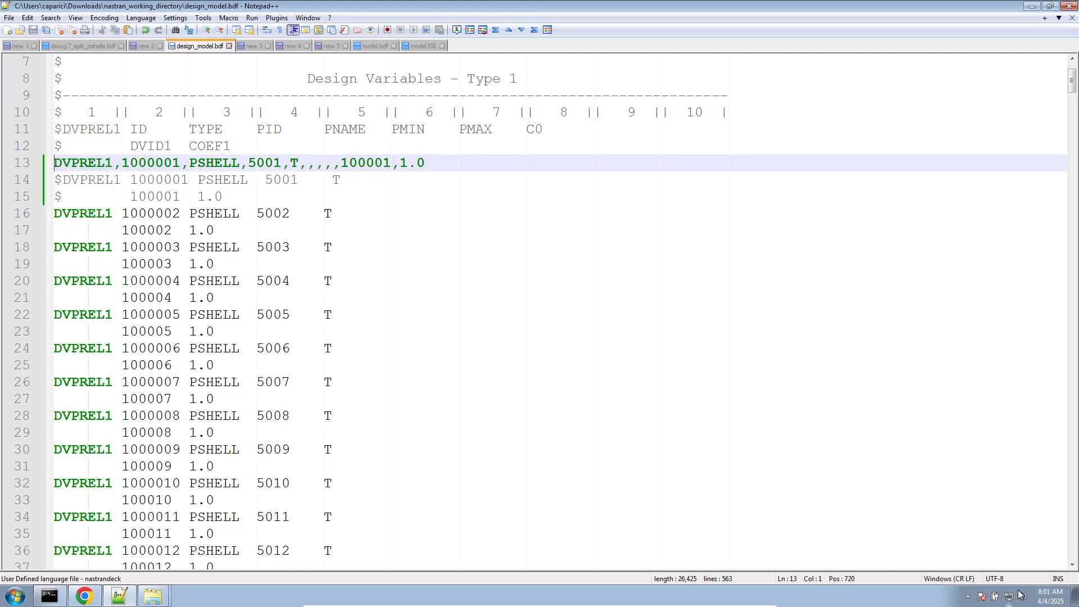
- Switch to the nastran_working_directory folder and delete fort.11, model.f04, model.f06, model.log, model.op2 and optimization_results.csv
left_click(168, 581)
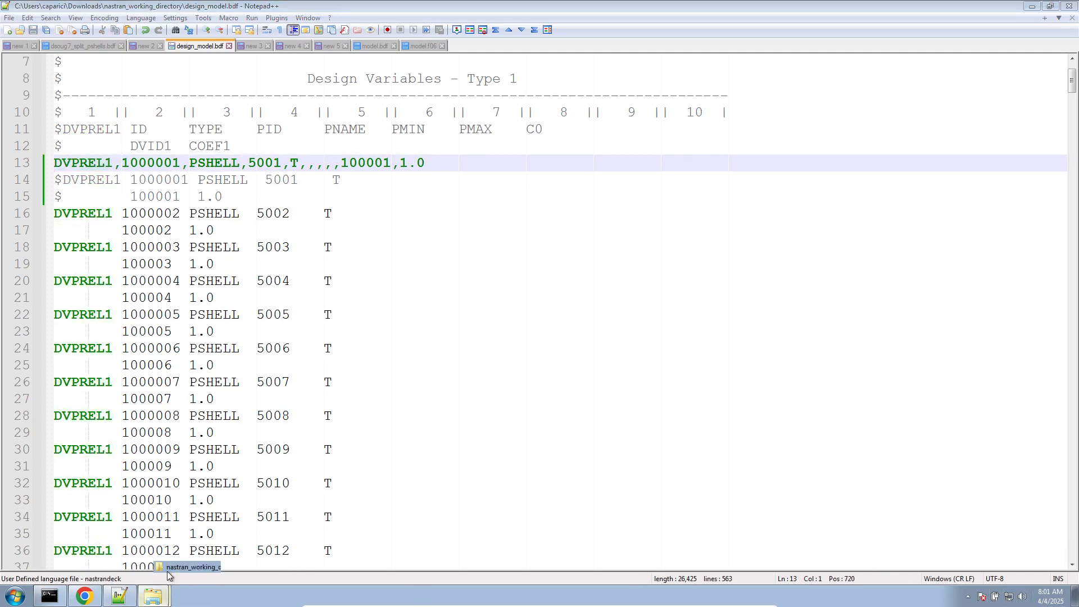
left_click(490, 242, "shift")
left_click(484, 211, "ctrl")
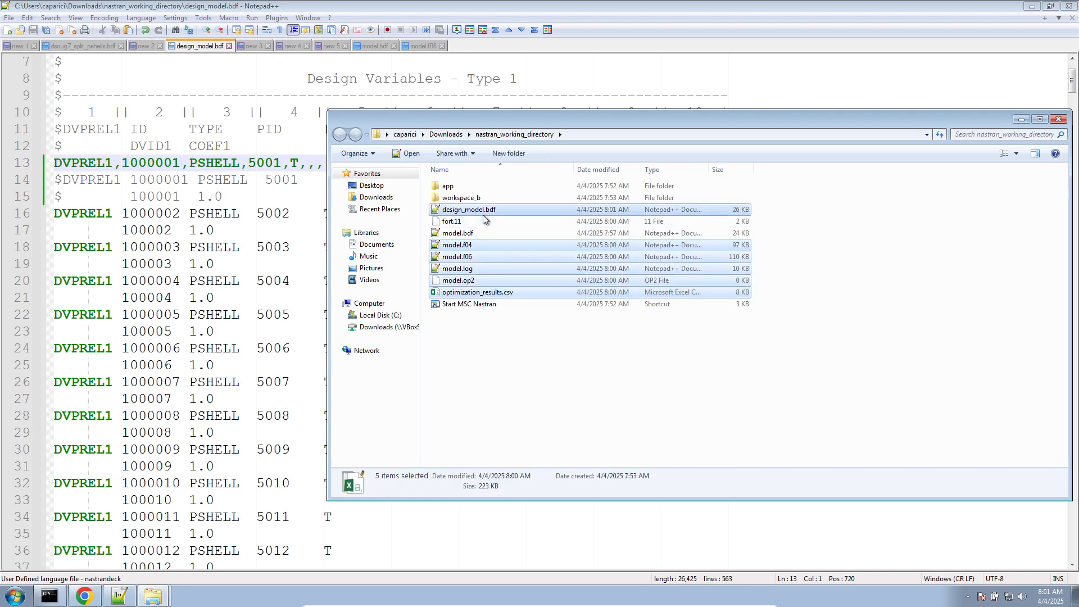
left_click(492, 212, "ctrl")
left_click(485, 222, "ctrl")
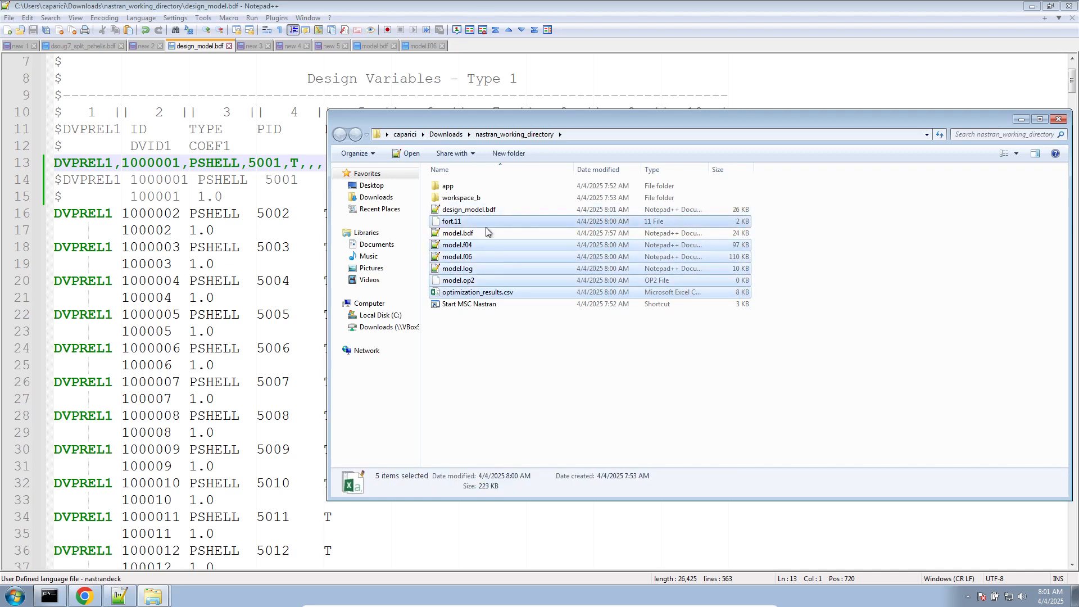
key("Delete")
- Launch the Start MSC Nastran shortcut, allow it to open, and move its console window clear of the desktop corner
left_click(493, 234)
double_click(493, 234)
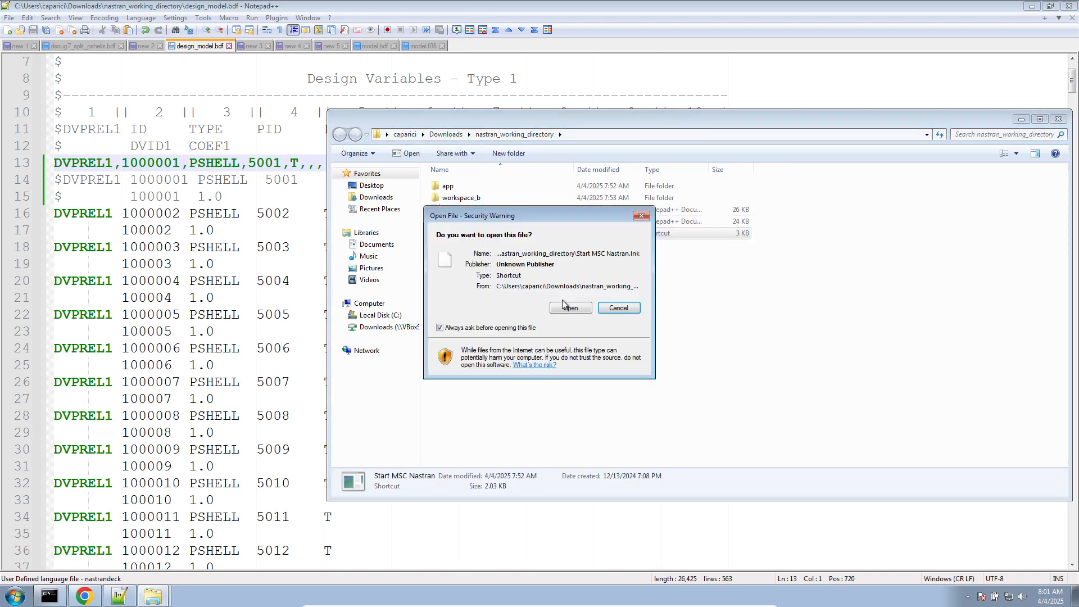
left_click(563, 300)
left_click_drag(309, 112, 499, 280)
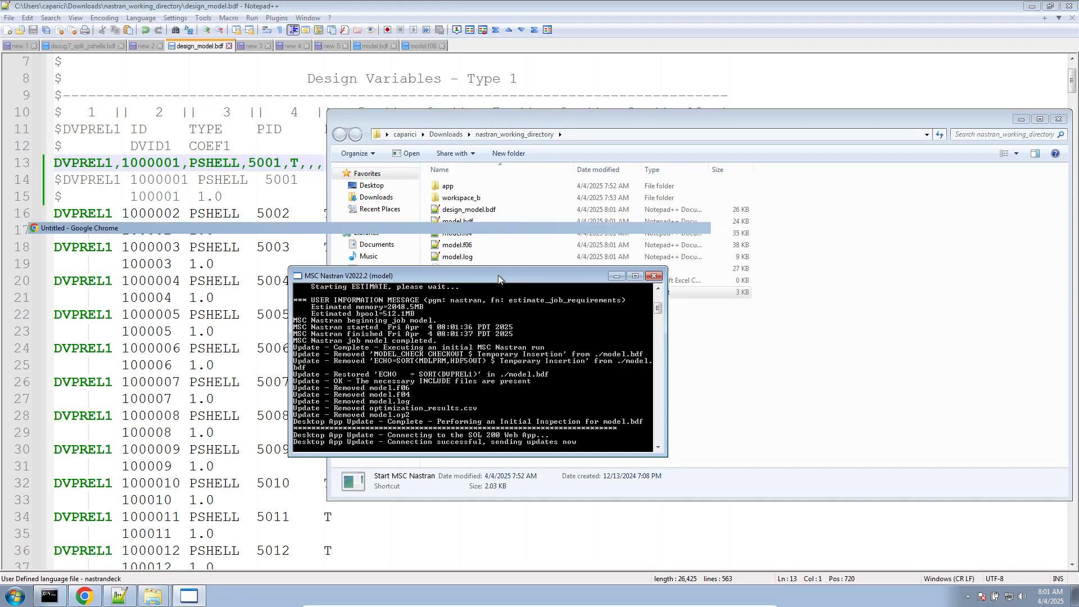
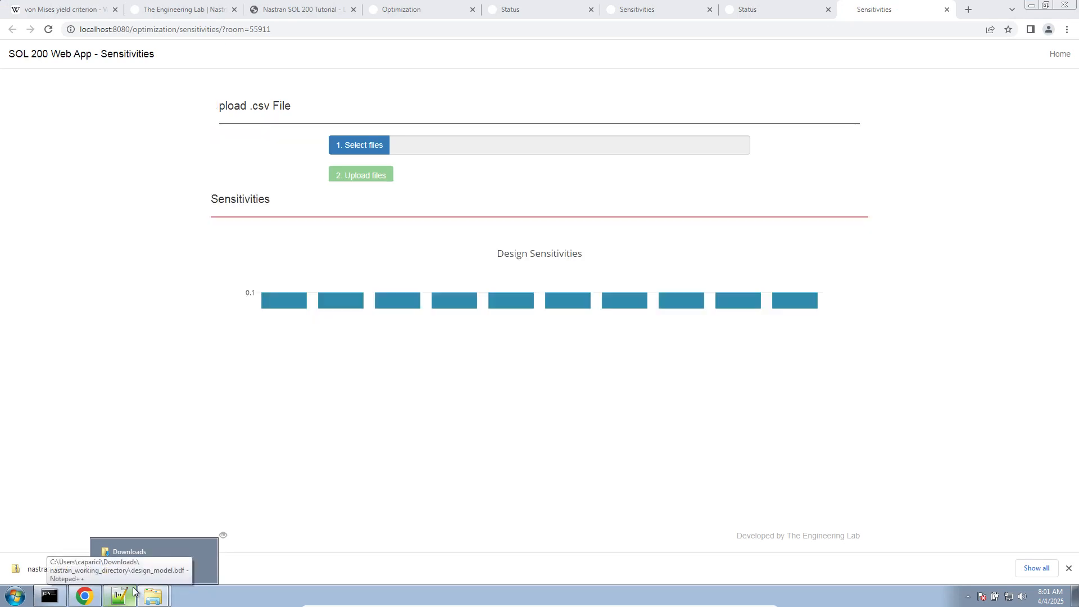
- Launch Excel and create a blank workbook
left_click(2, 600)
type("e")
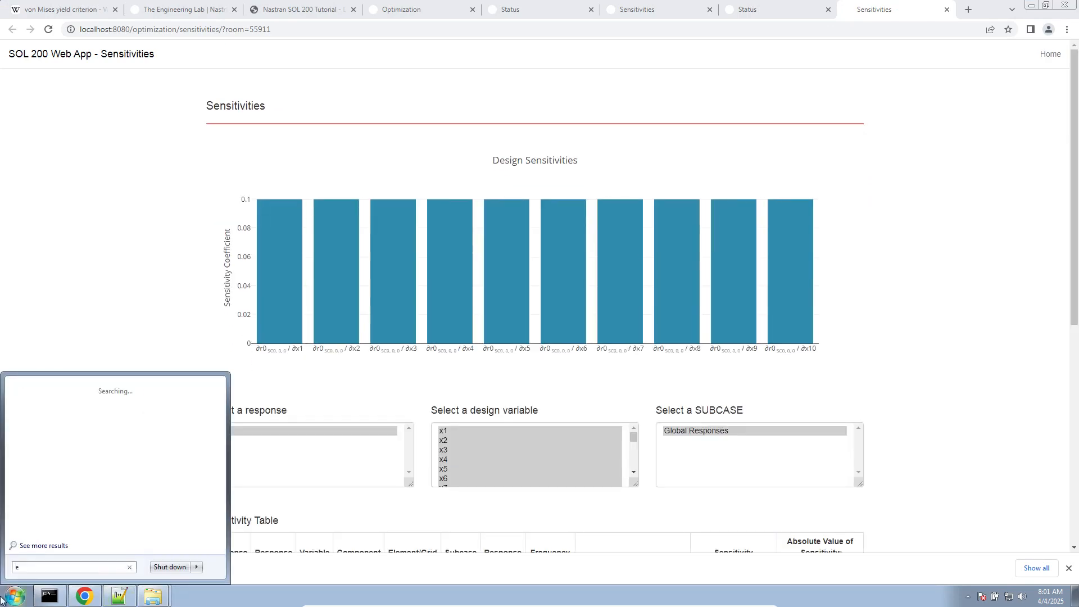
type("xcel")
key("Return")
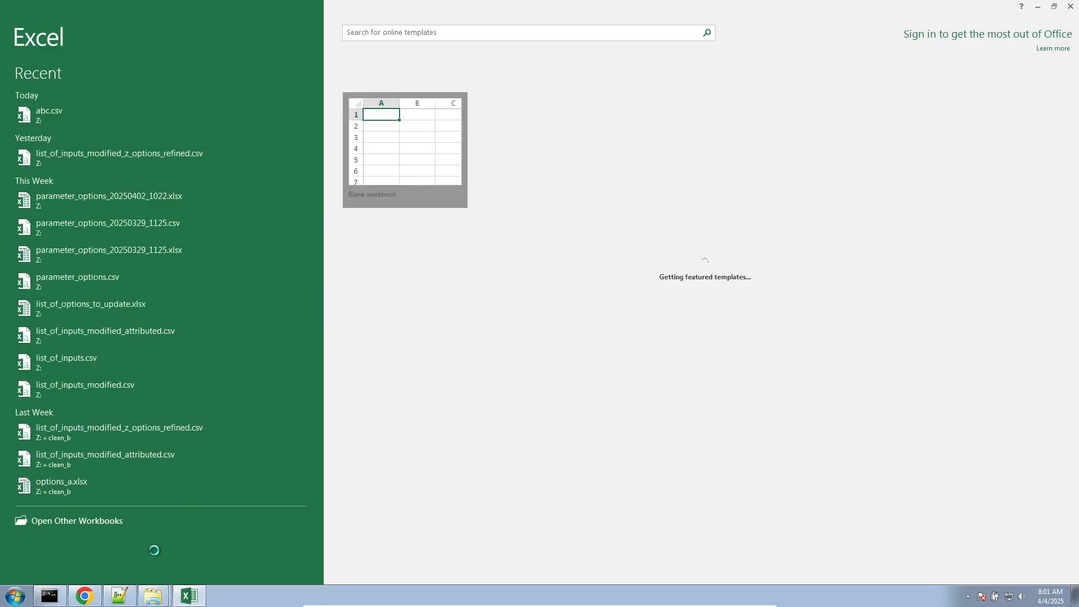
key("Return")
- Arrange design_model.bdf in Notepad++ on the left half of the screen and the Excel workbook on the right half
left_click(107, 606)
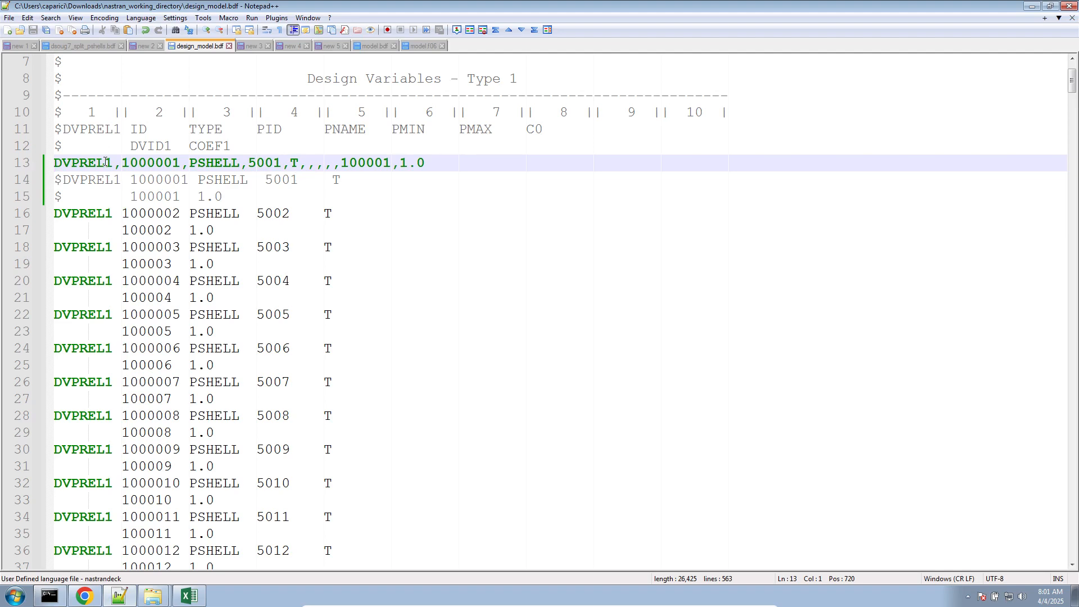
key("super+Left")
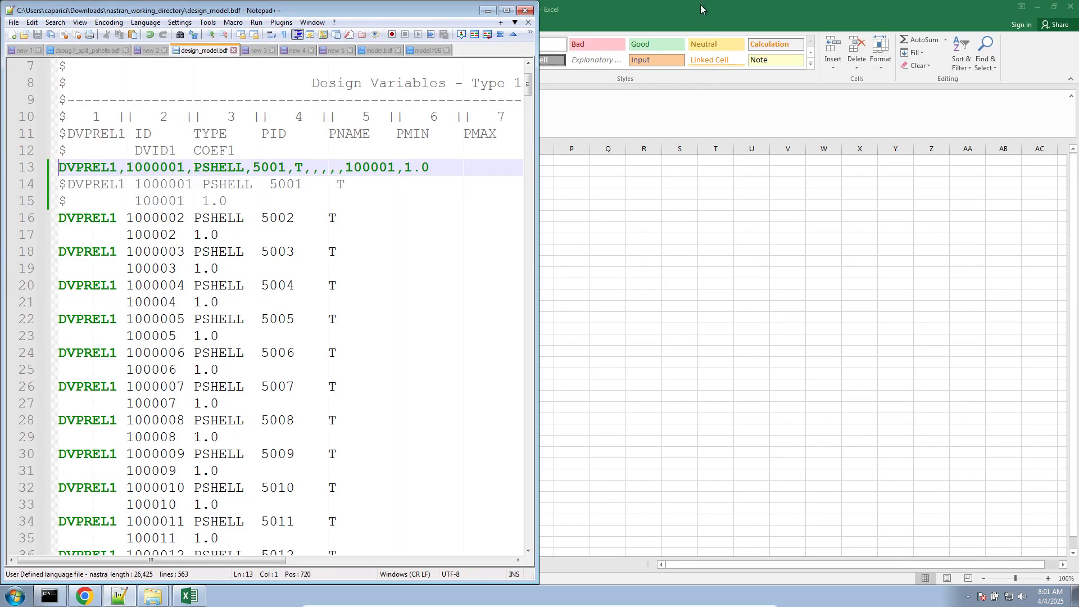
left_click_drag(701, 5, 1078, 136)
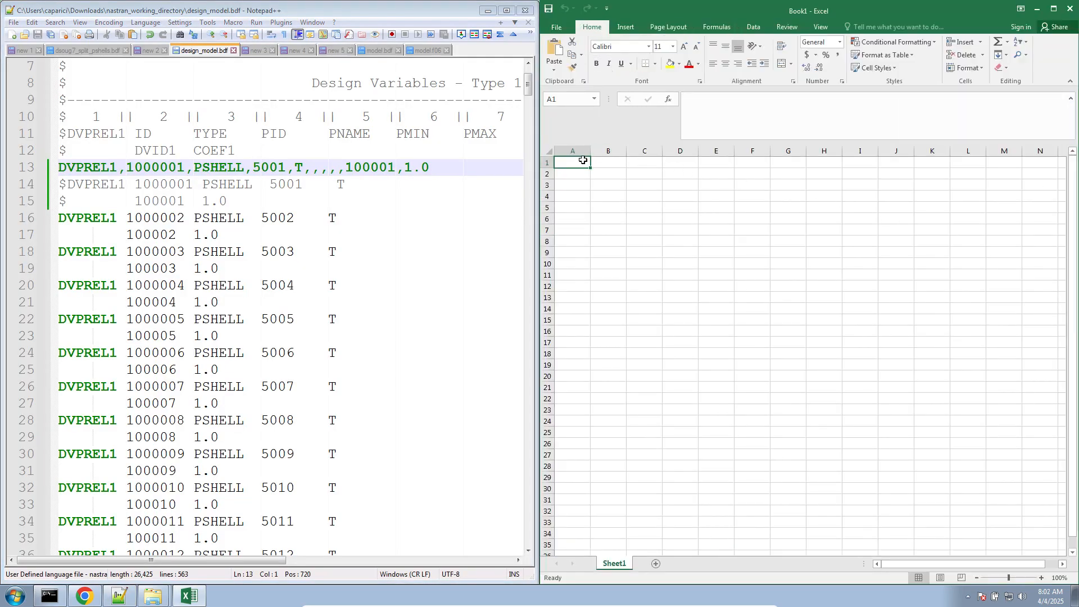
- In the Excel sheet, enter field-number headers $1, 2, 3, 4, 5, 6, 7, 8 and 9 across cells A1 to I1
type("1")
key("Tab")
type("2")
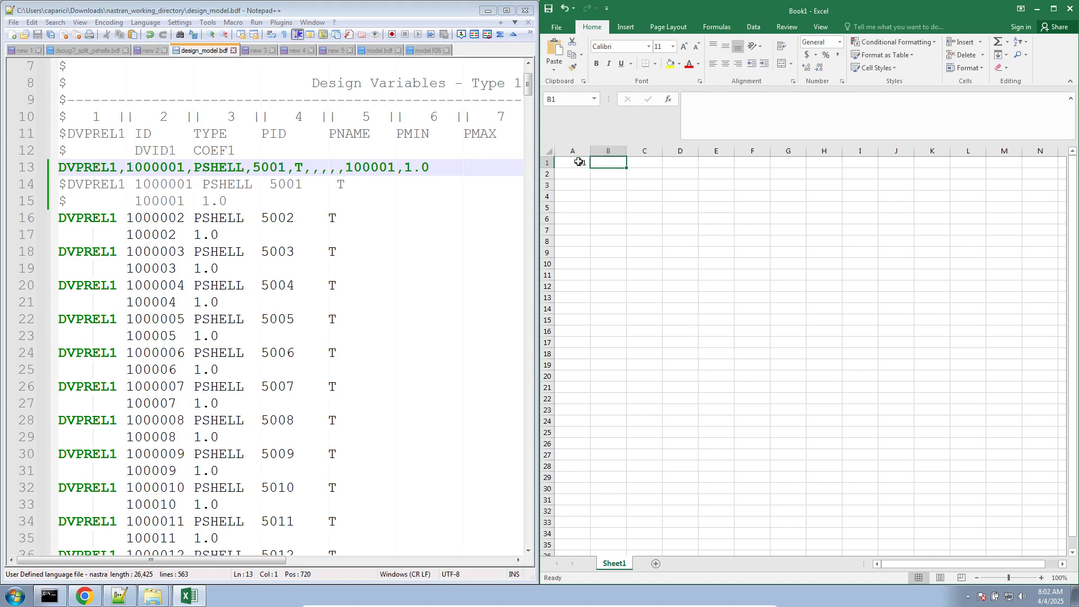
key("Tab")
type("3")
key("Tab")
type("4")
key("Tab")
type("5")
key("Tab")
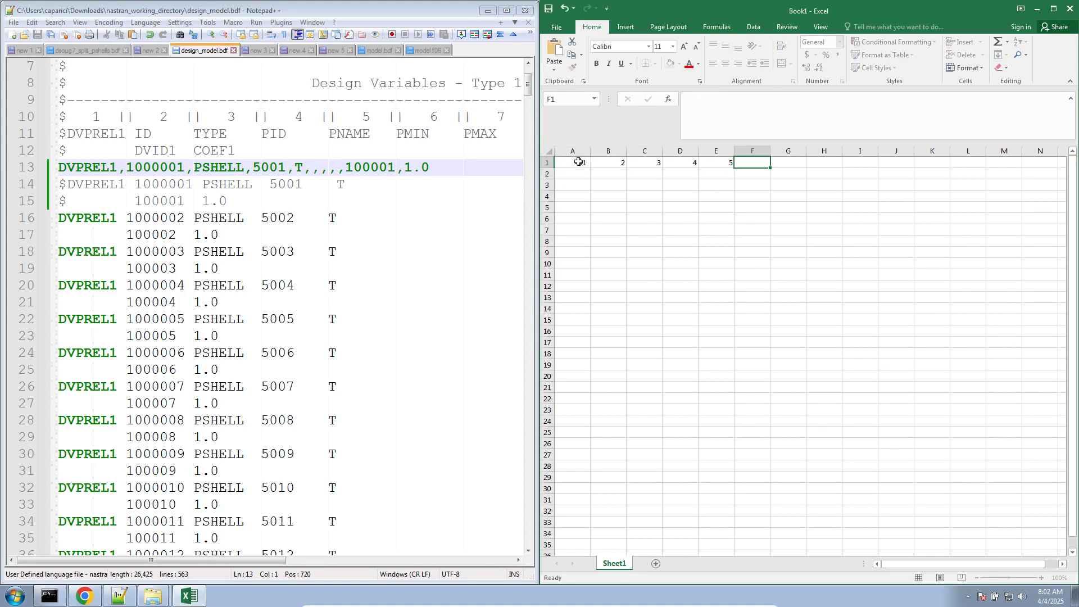
type("6")
key("Tab")
type("7")
key("Tab")
type("8")
key("Tab")
type("9")
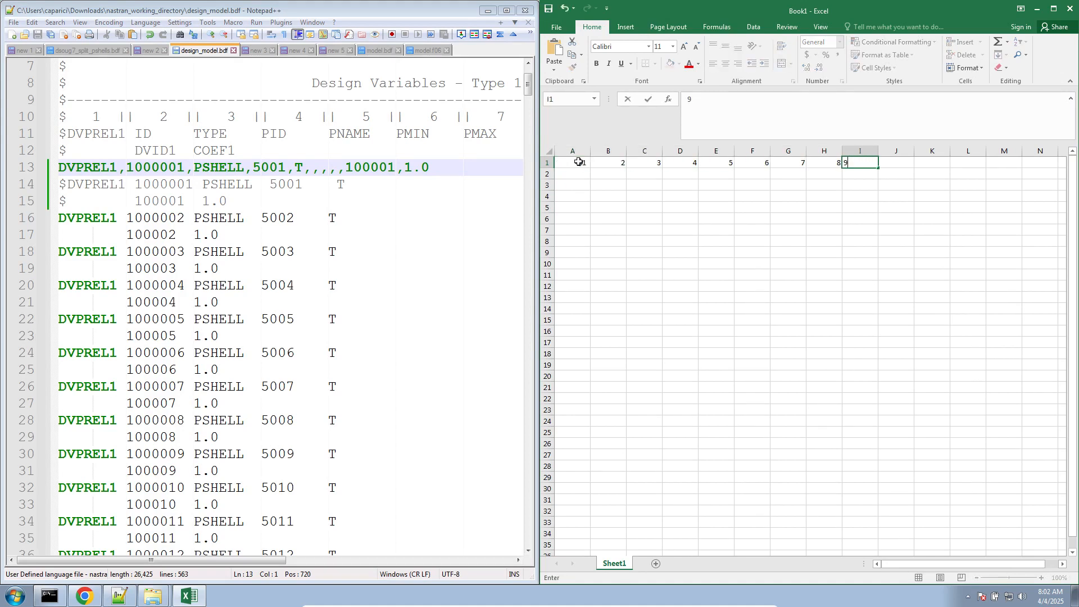
key("Tab")
type("10")
key("Tab")
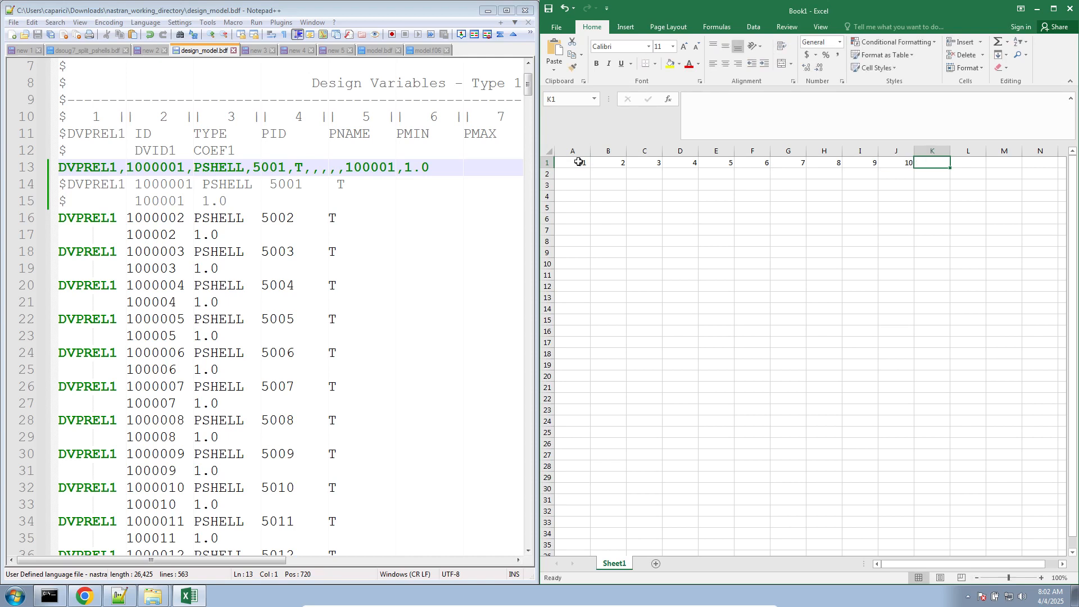
key("Left")
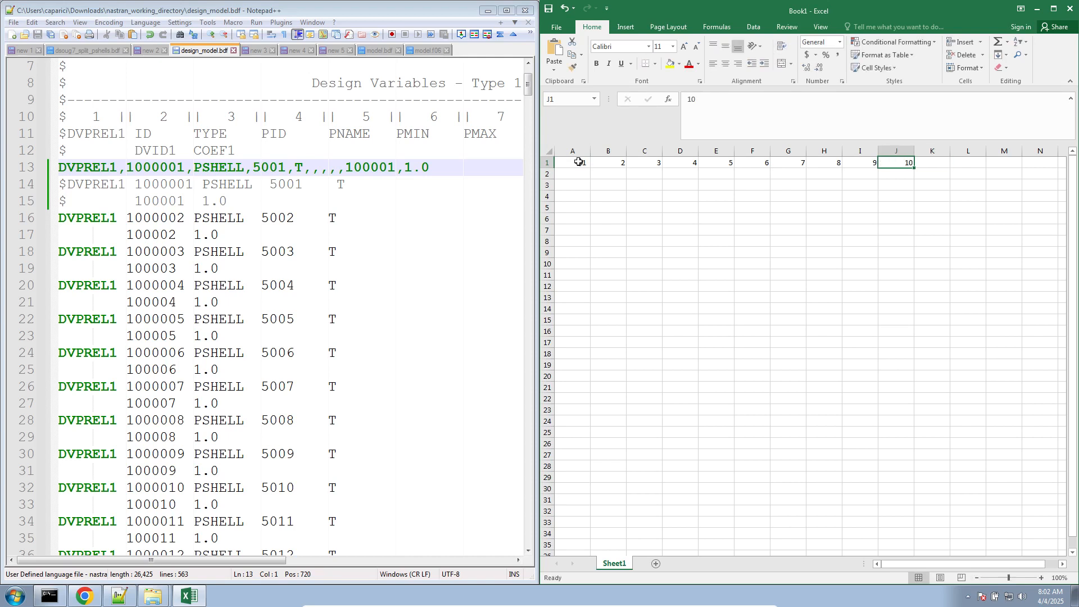
- Finish the header row with field numbers 12 in J1 and 13 in K1
type("12")
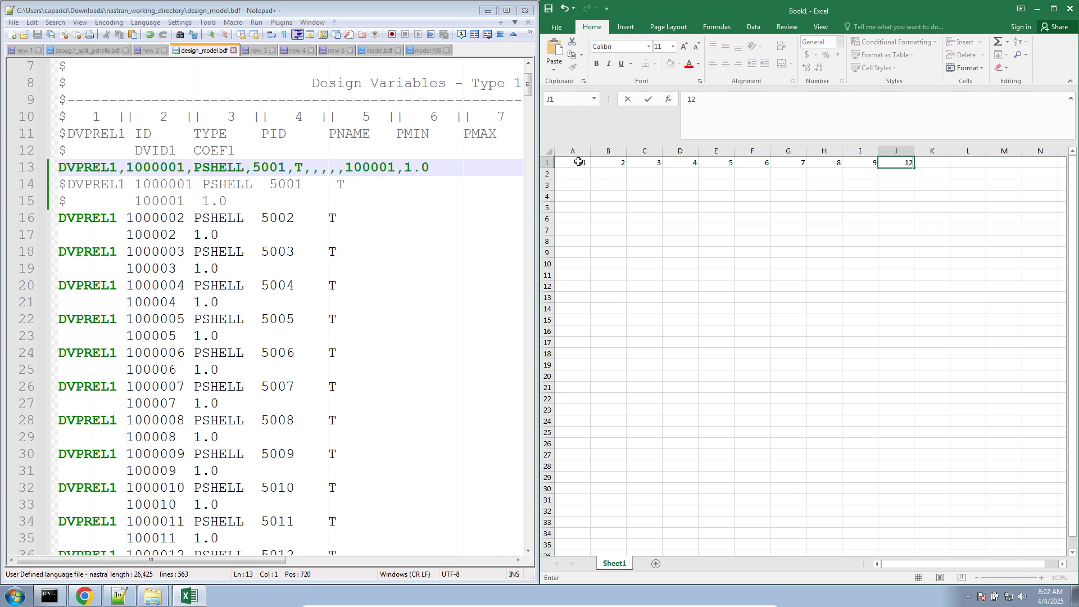
key("Tab")
type("13")
key("Tab")
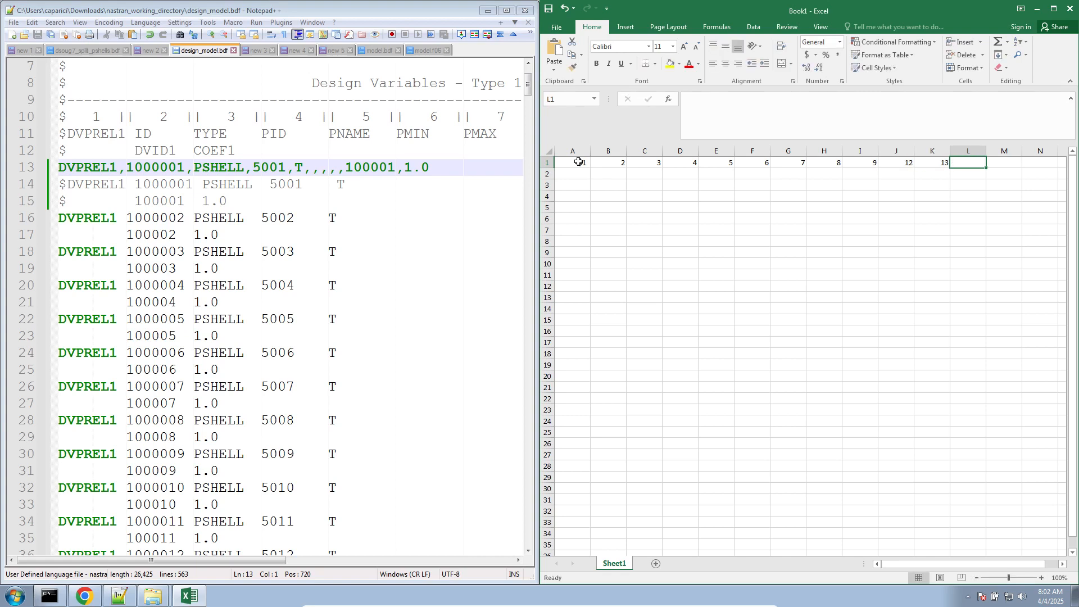
- Enter DVPREL1 in A2 and copy the ID 1000001 from the free-field entry in design_model.bdf into B2
left_click(574, 174)
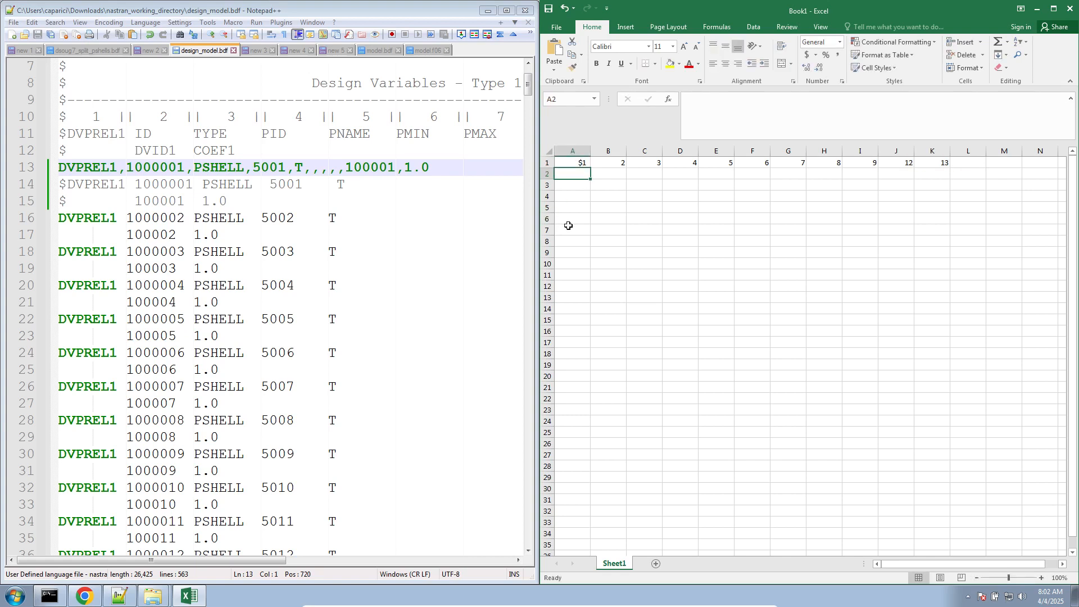
type("DVPREL1")
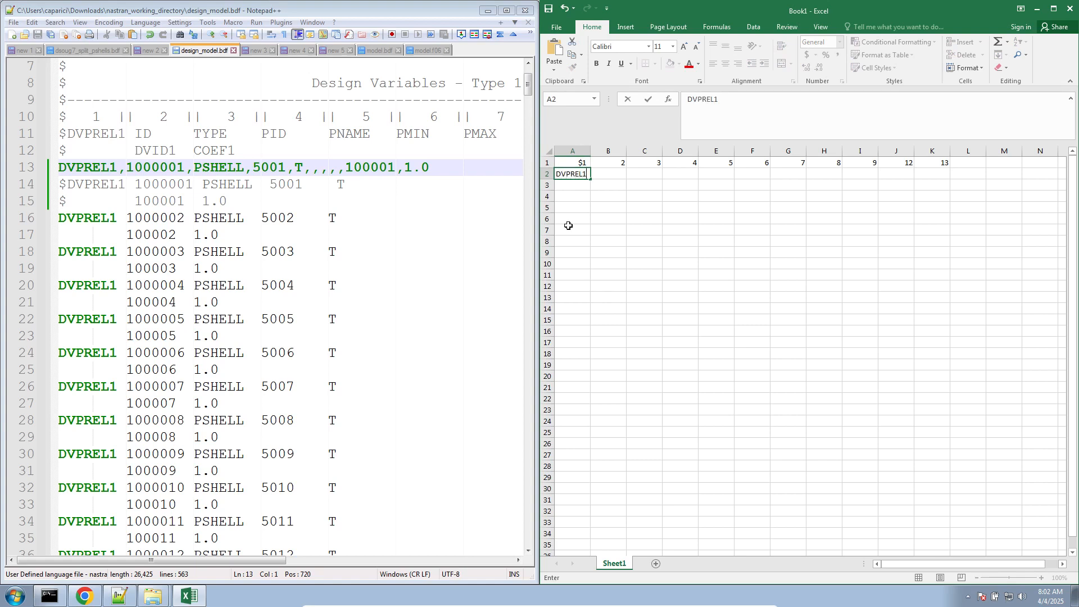
key("Tab")
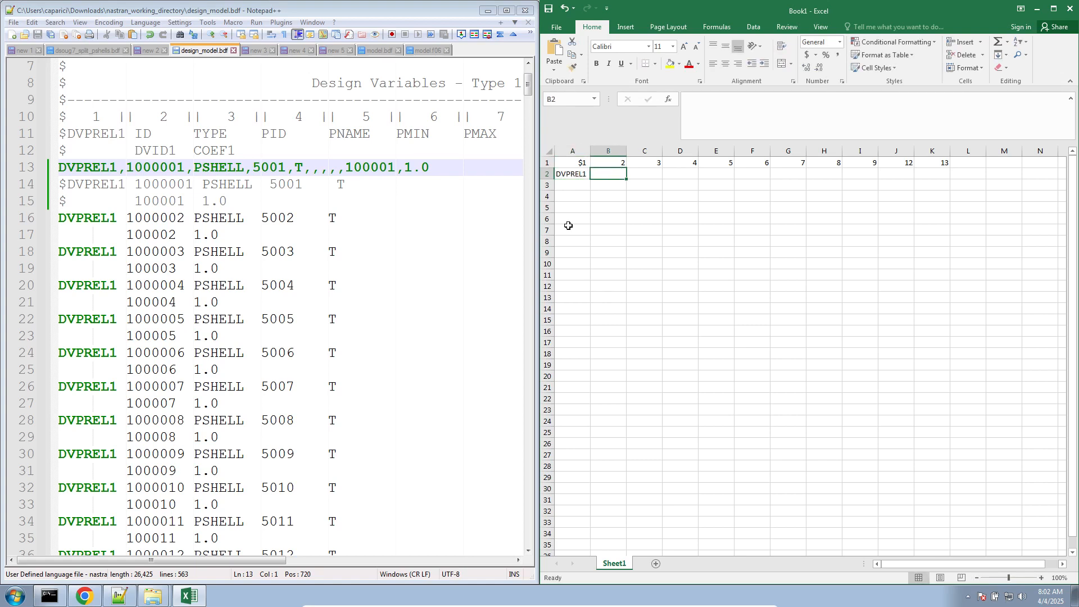
double_click(134, 175)
key("ctrl+c")
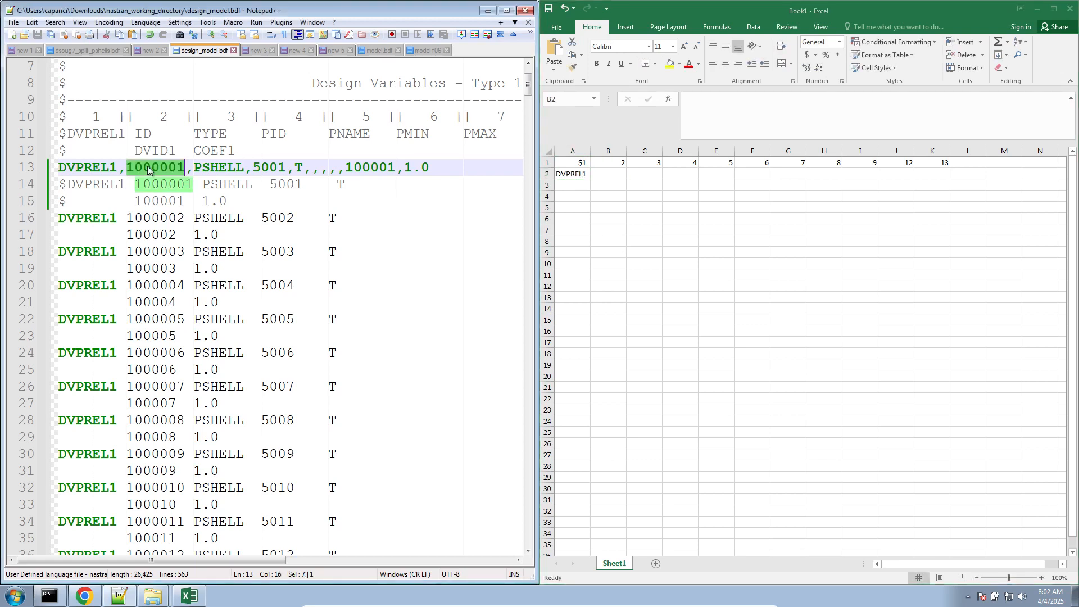
double_click(598, 176)
key("ctrl+v")
key("Tab")
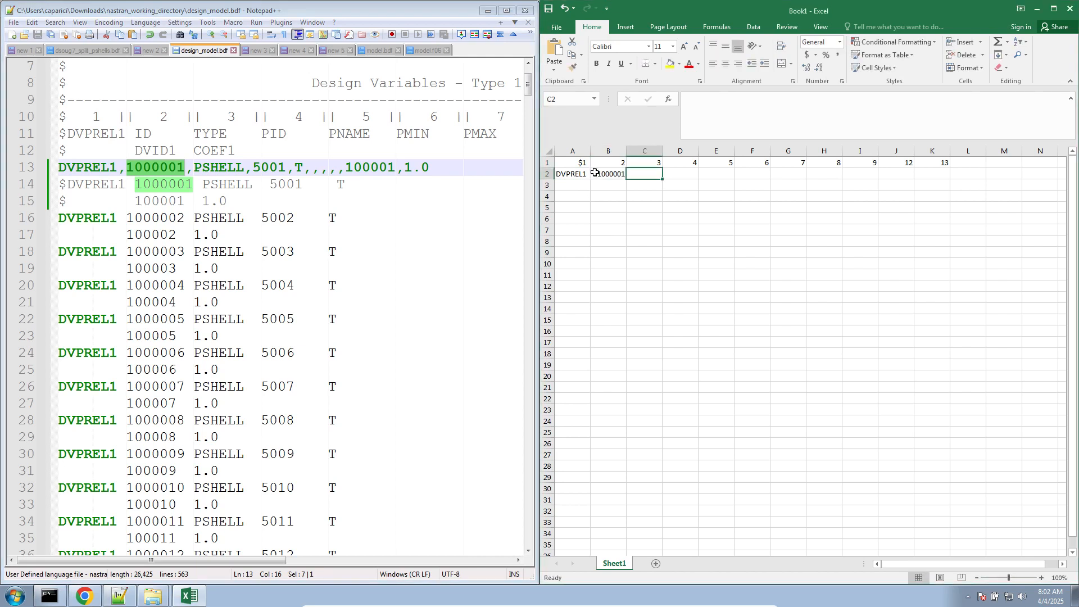
- Enter PSHELL in C2, 5001 in D2 and T in E2, leaving the cells under fields 6 to 9 blank
type("PSHELL")
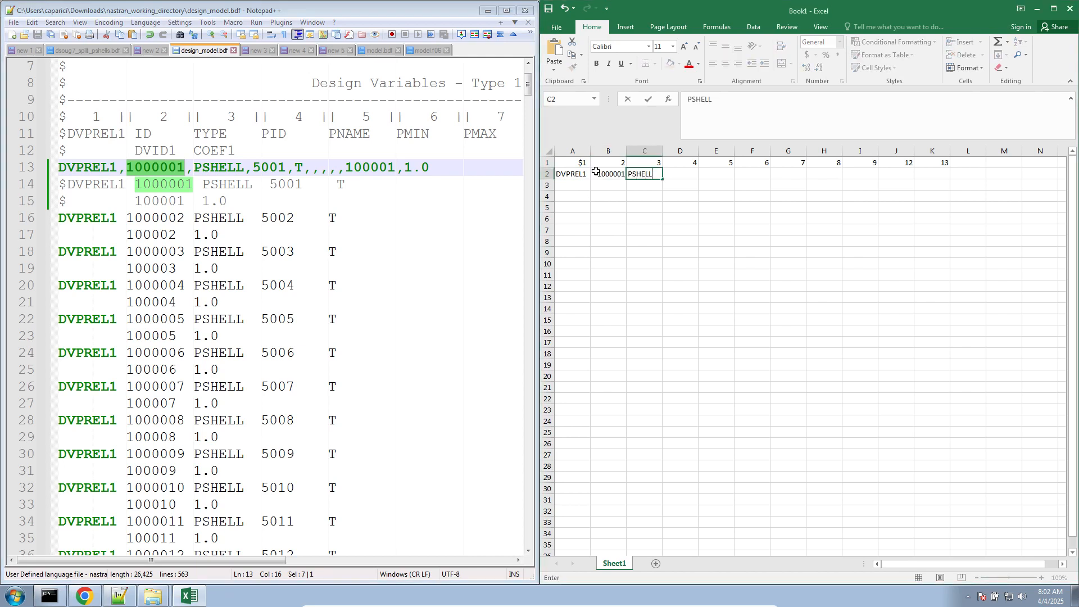
key("Tab")
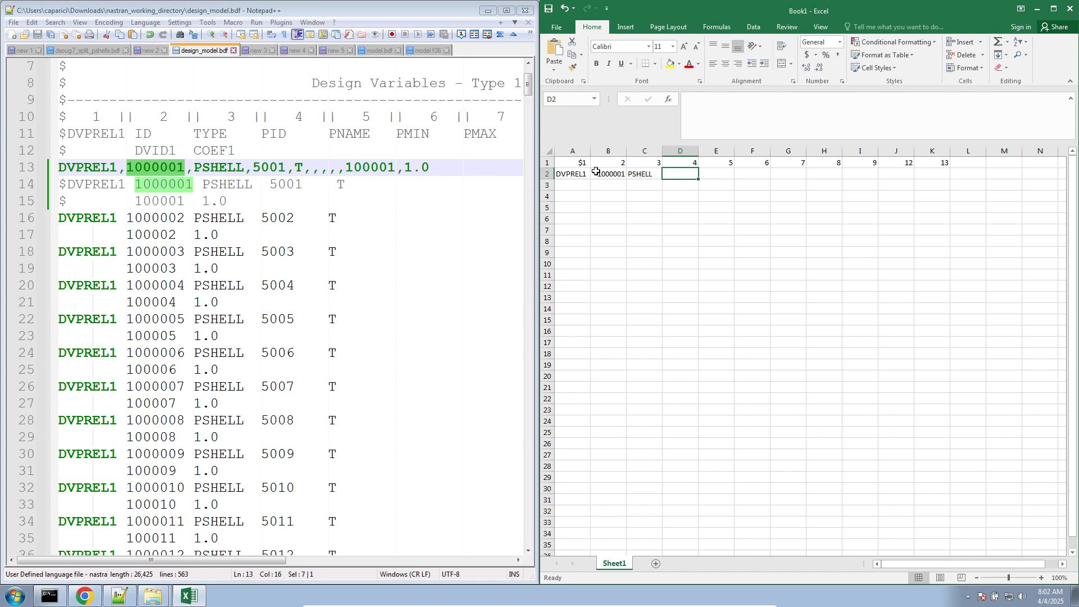
type("5001")
key("Tab")
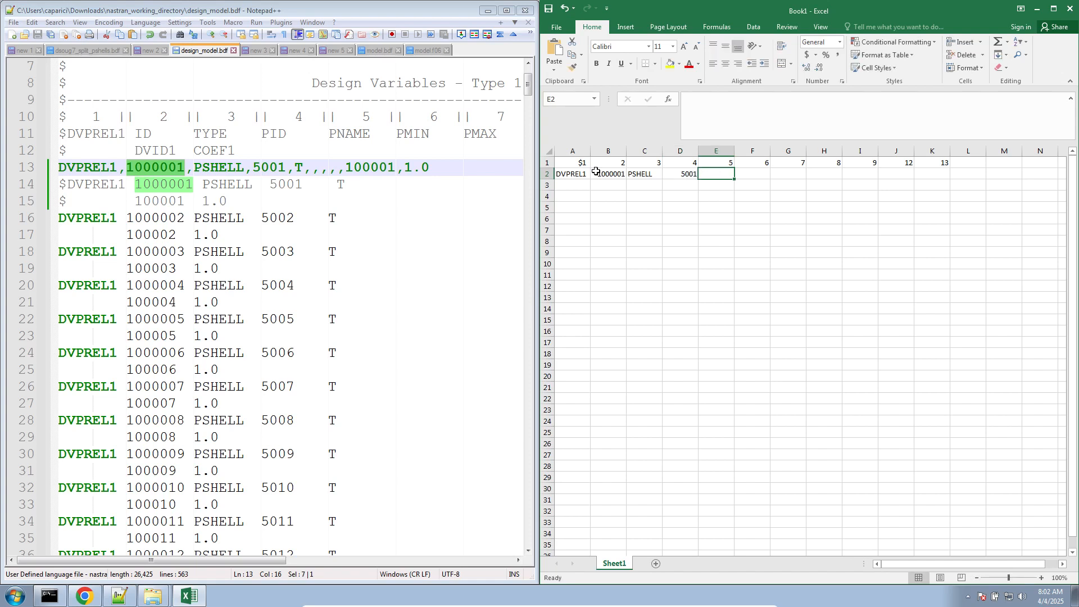
type("T")
key("Tab")
key("Tab")
key("Tab")
key("Tab")
key("Tab")
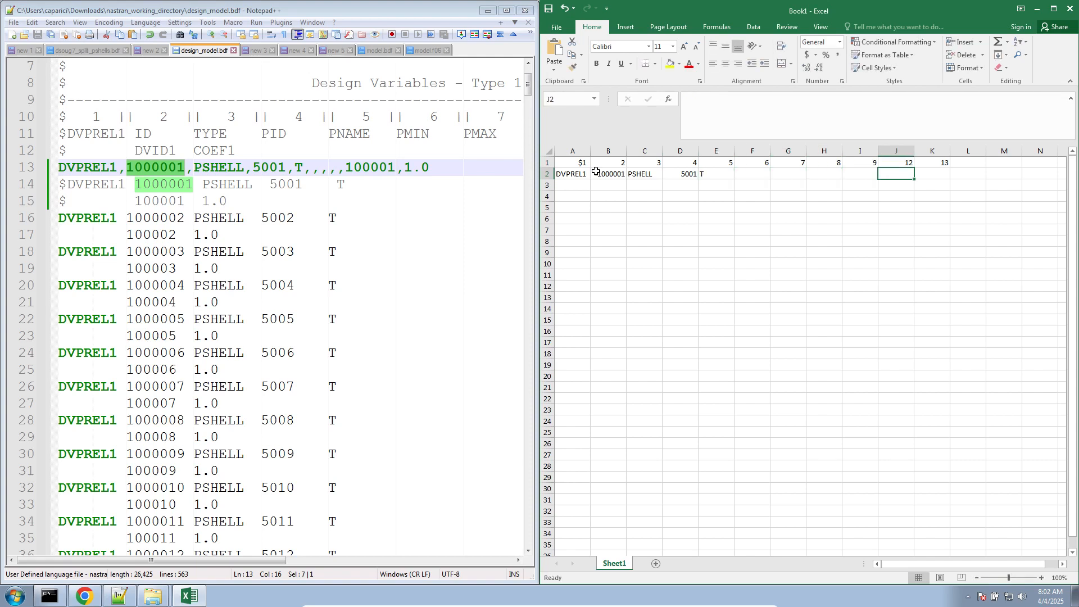
- Copy the variable ID 100001 from the free-field DVPREL1 entry into J2 and enter 1 in K2
double_click(387, 168)
key("ctrl+c")
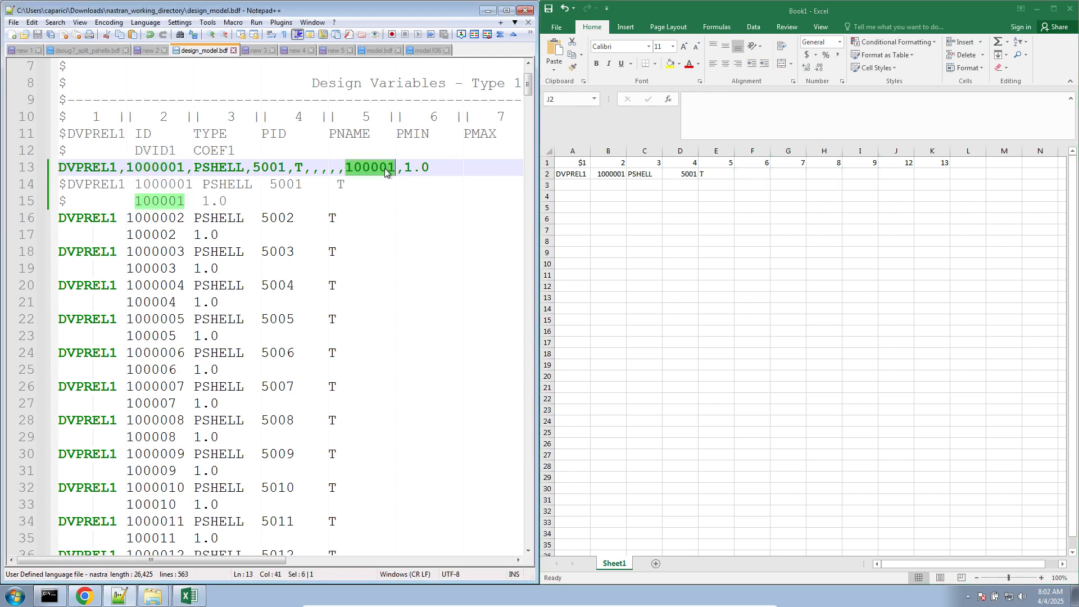
double_click(882, 175)
key("ctrl+v")
key("Tab")
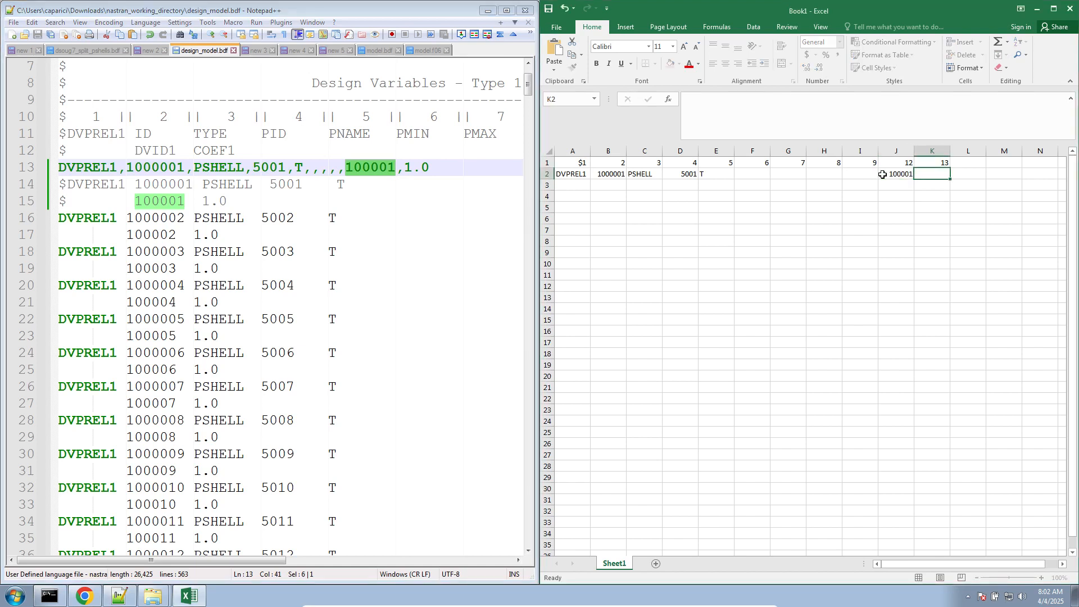
type("1")
key("Tab")
- Format column K as Number with 2 decimal places
left_click(931, 151)
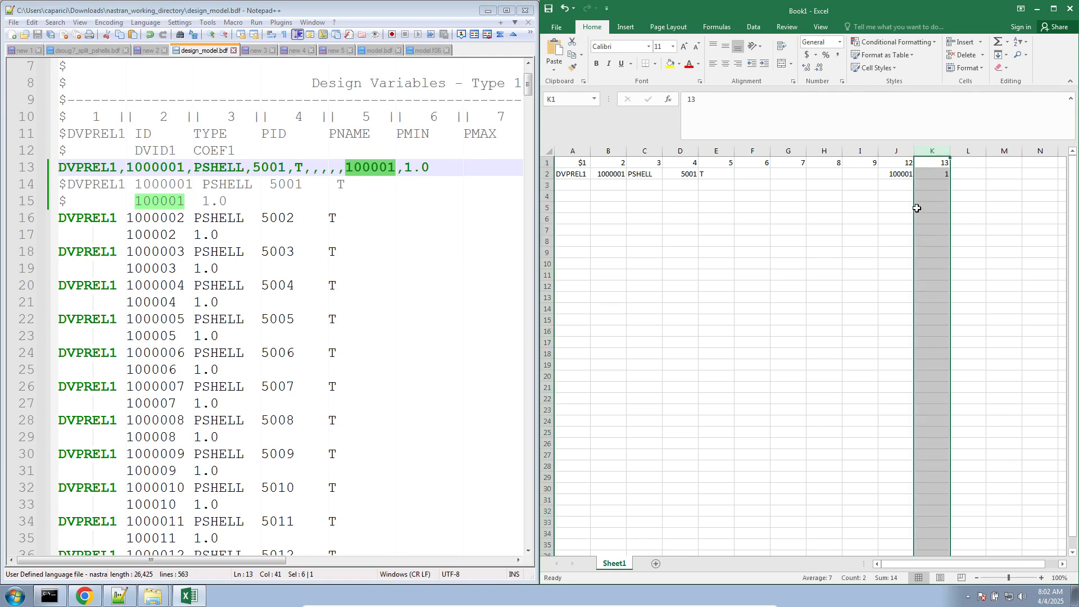
right_click(931, 149)
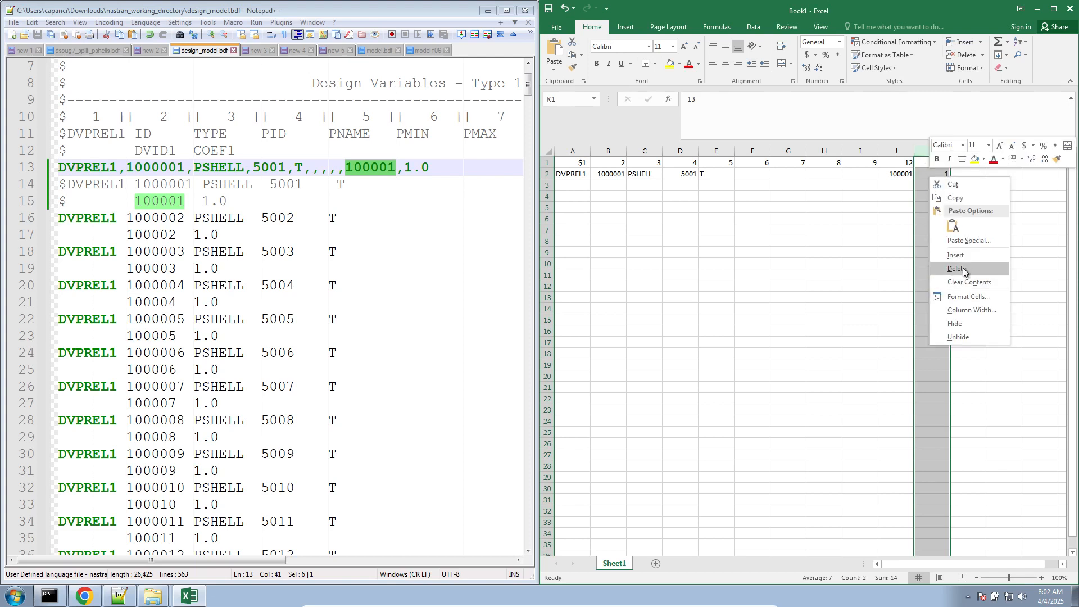
left_click(967, 297)
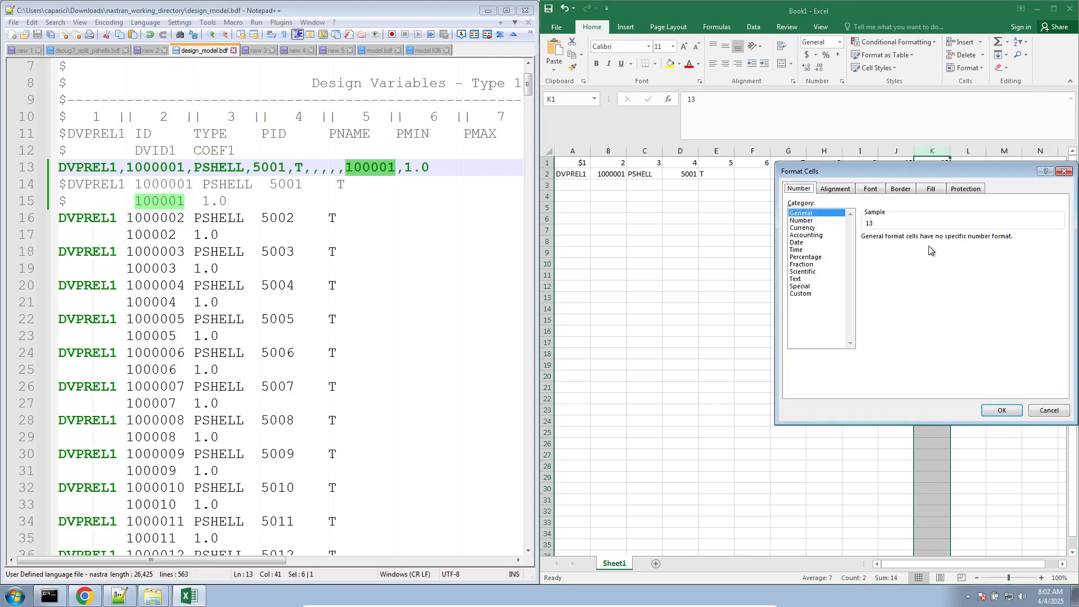
left_click(837, 222)
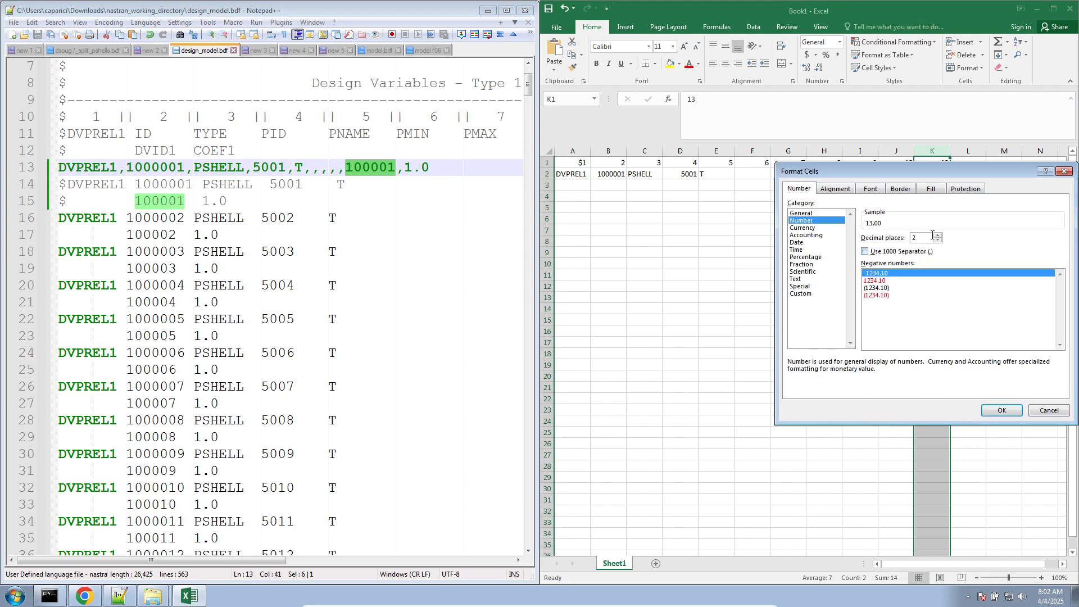
left_click(1001, 411)
left_click(933, 178)
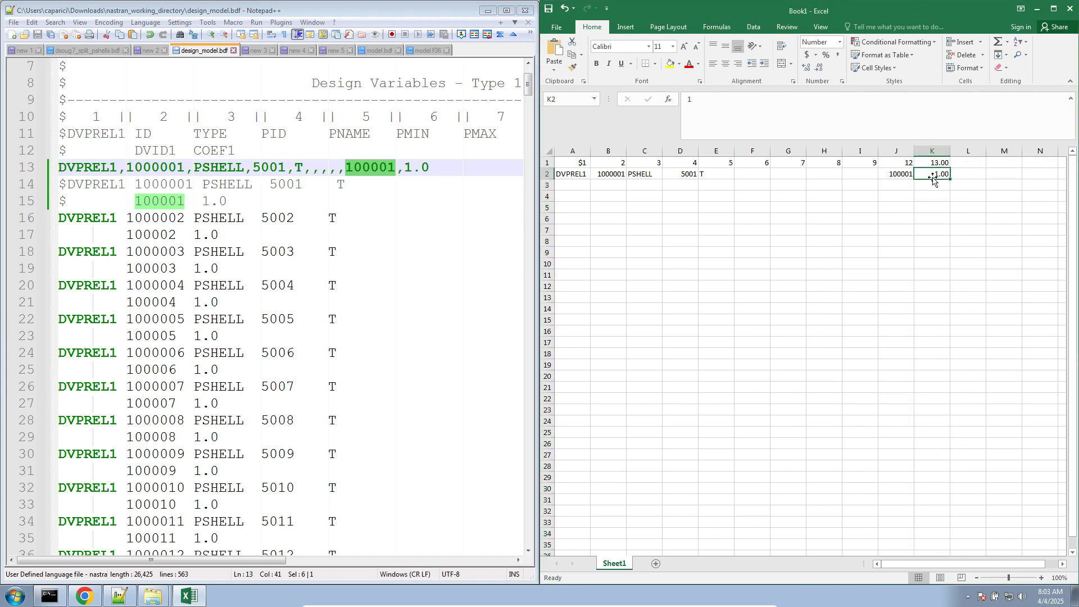
- Fill the DVPREL1 label from A2 down to A101
left_click(601, 179)
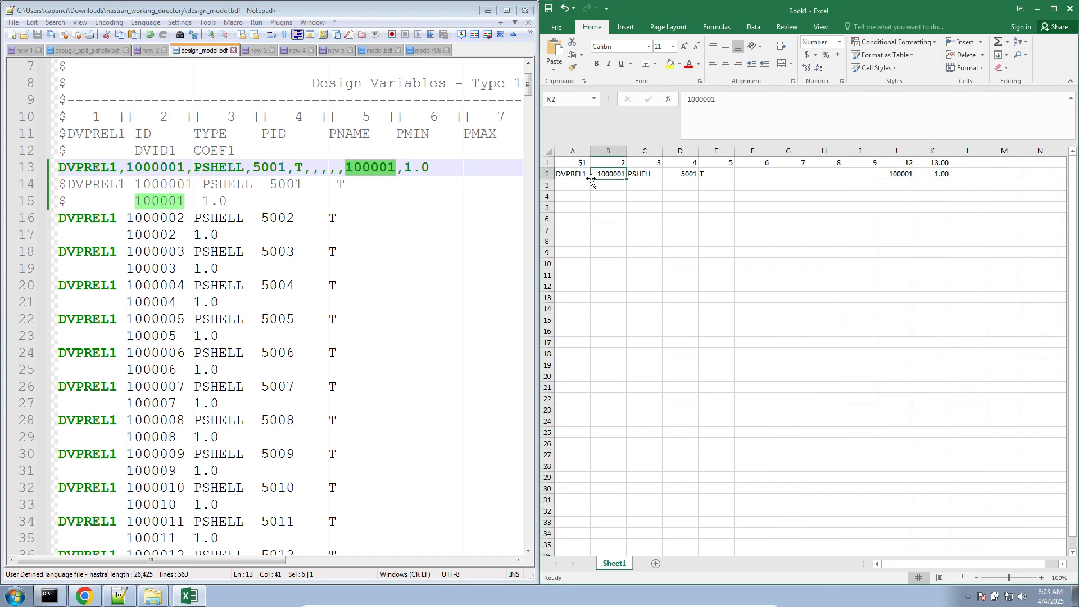
left_click(586, 176)
mouse_move(592, 178)
left_mouse_down()
mouse_move(555, 580)
mouse_move(571, 567)
mouse_move(589, 504)
mouse_move(578, 315)
mouse_move(559, 248)
mouse_move(575, 181)
left_mouse_up()
- Fill the DVPREL1 IDs in column B from B2 down to B101 as a series from 1000001 to 1000100
scroll(580, 318, "up", 20)
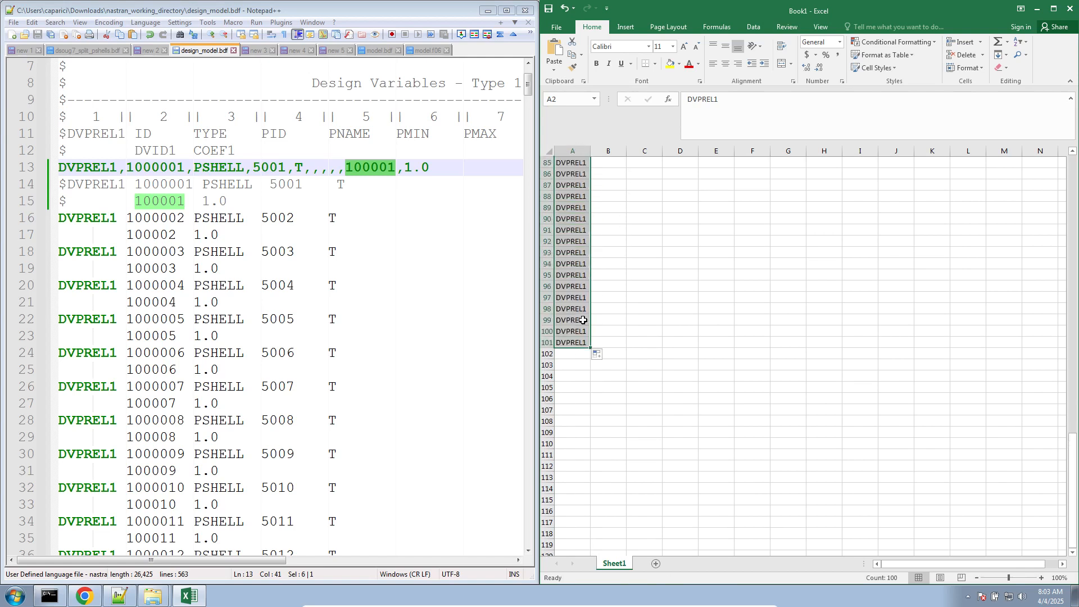
left_click(624, 175)
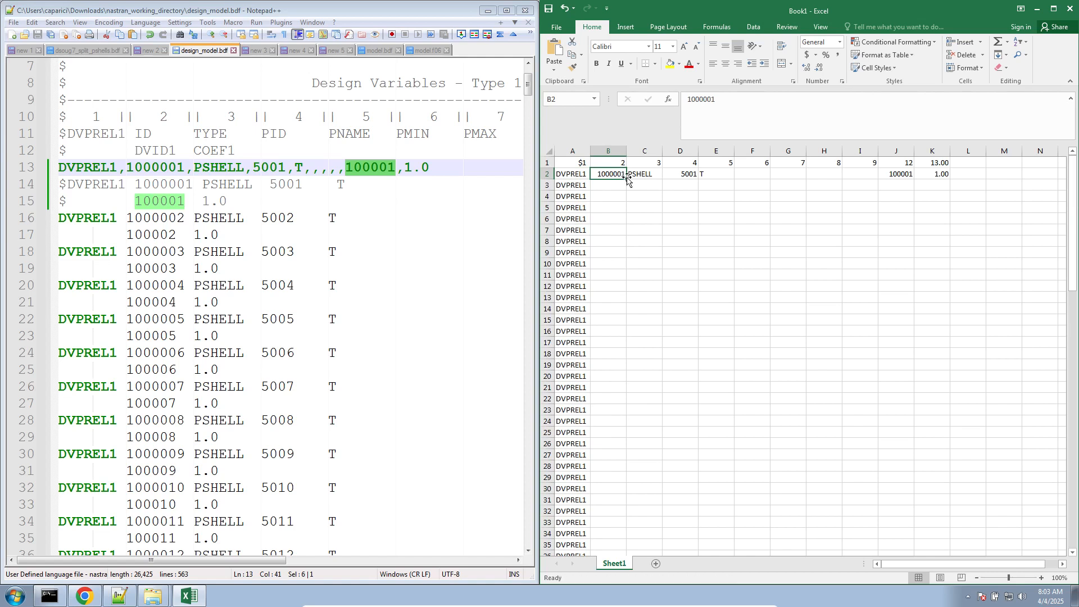
double_click(626, 179)
key("ctrl+z")
mouse_move(625, 178)
left_mouse_down()
mouse_move(600, 605)
mouse_move(610, 528)
mouse_move(610, 542)
left_mouse_up()
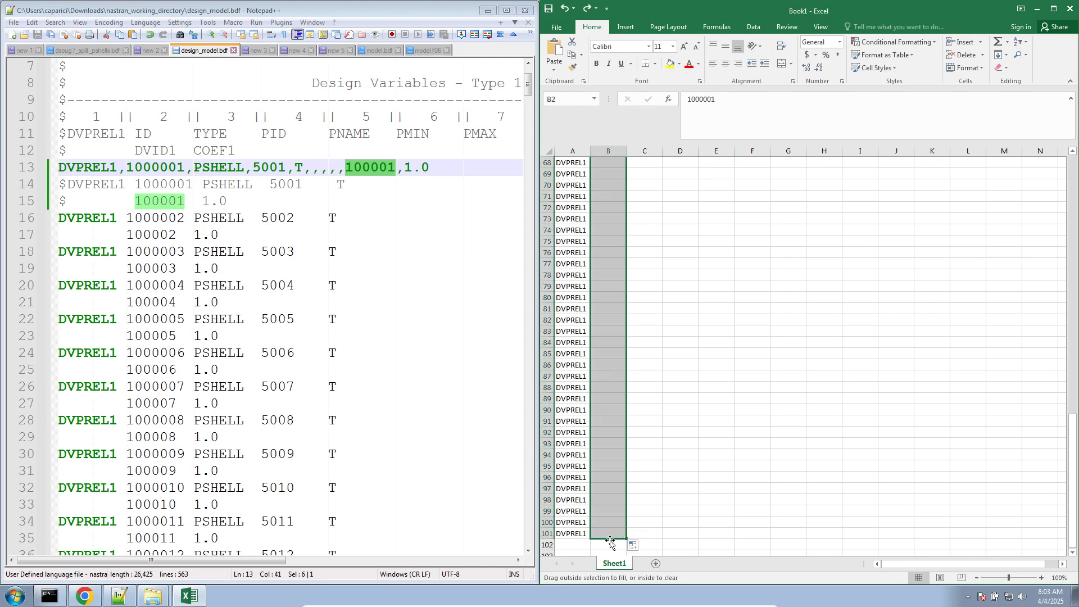
- Find the last DVPREL1 entry in design_model.bdf to check its ID against the end of the filled column
left_click(290, 491)
scroll(289, 490, "down", 20)
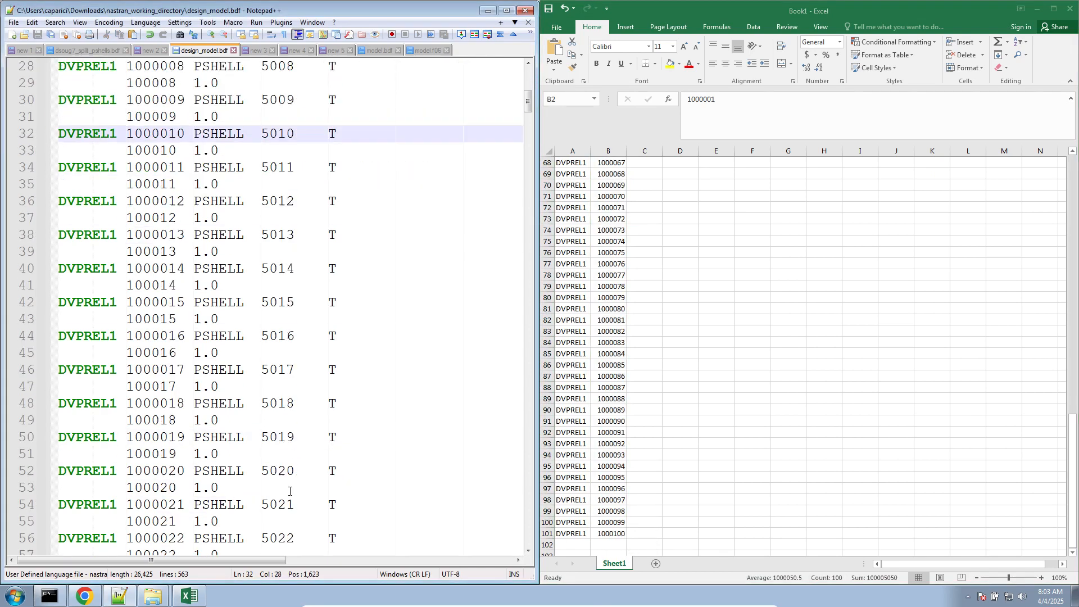
scroll(289, 489, "down", 20)
scroll(288, 489, "up", 20)
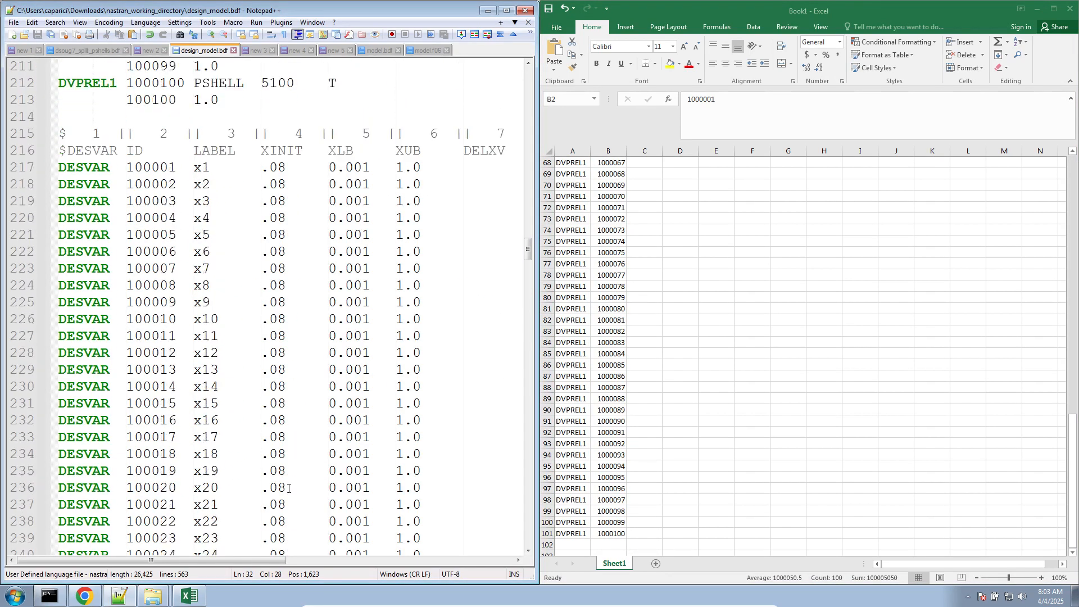
left_click(152, 387)
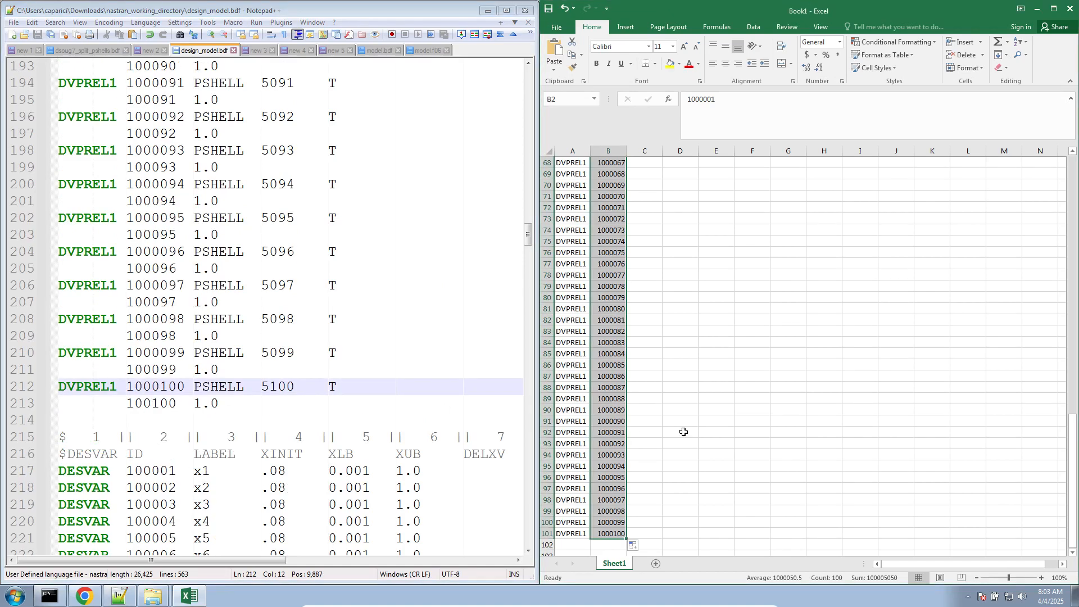
- Fill PSHELL, 5001 and T from row 2 down to row 101 in columns C, D and E
scroll(684, 421, "up", 20)
left_click(657, 176)
double_click(662, 179)
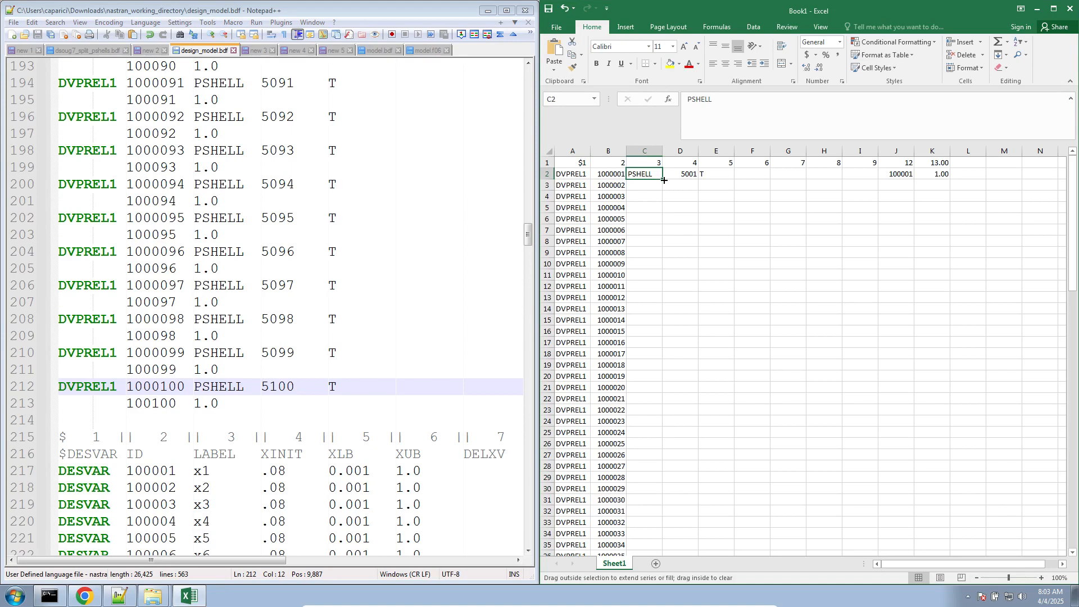
left_click(687, 174)
double_click(697, 180)
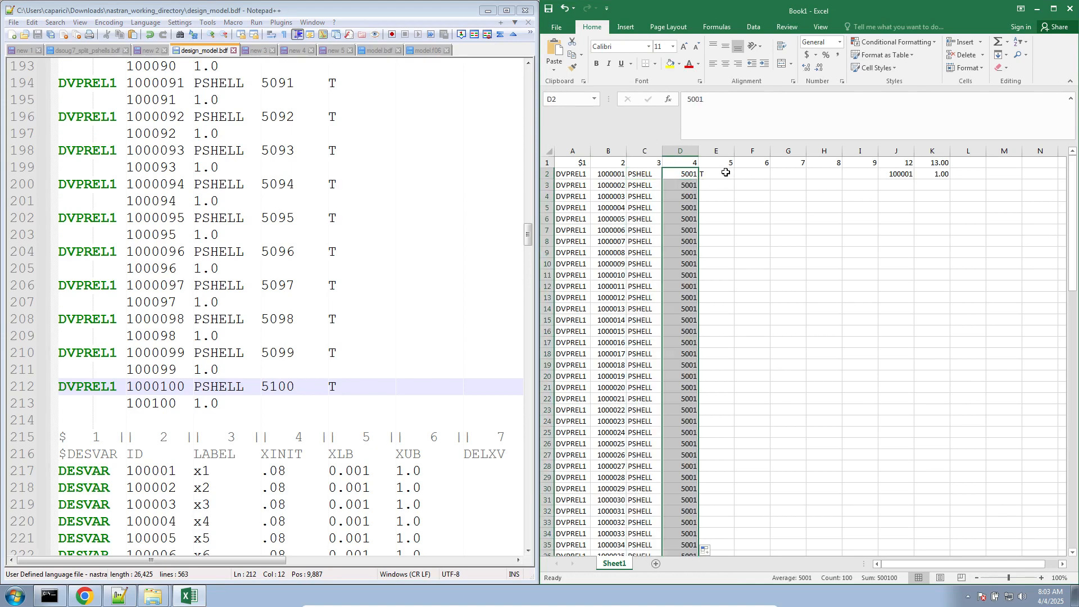
left_click(728, 173)
double_click(734, 179)
- Fill column J from J2 down to J101 as a series from 100001 to 100100
left_click(904, 174)
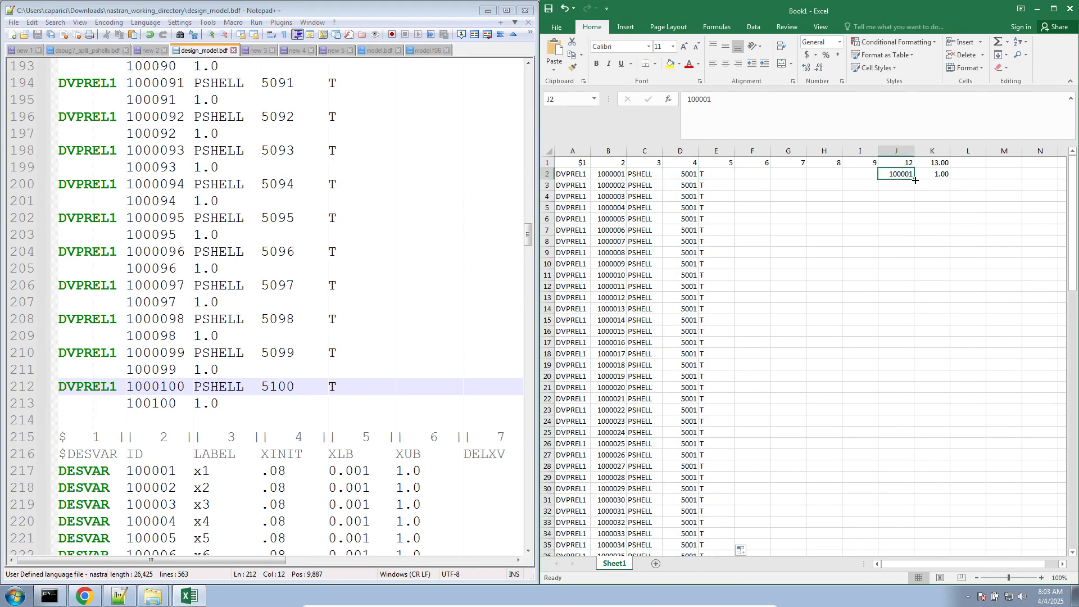
double_click(914, 180)
key("ctrl+z")
left_click_drag(916, 178, 869, 425)
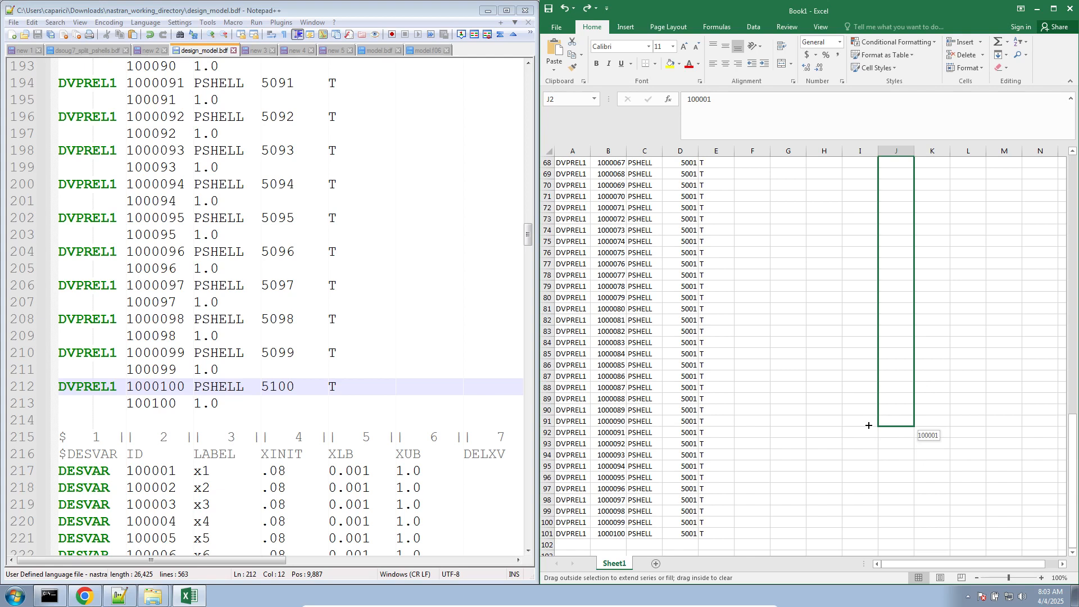
left_click_drag(868, 425, 891, 535)
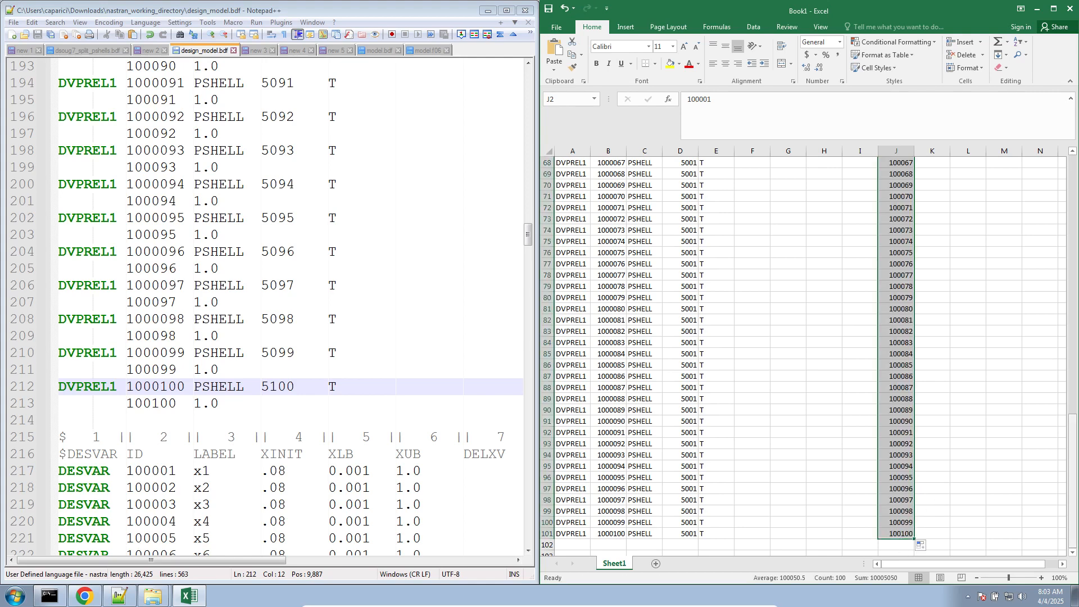
- Fill the 1.00 coefficient from K2 down to K101
left_click_drag(1070, 433, 1069, 169)
left_click(945, 174)
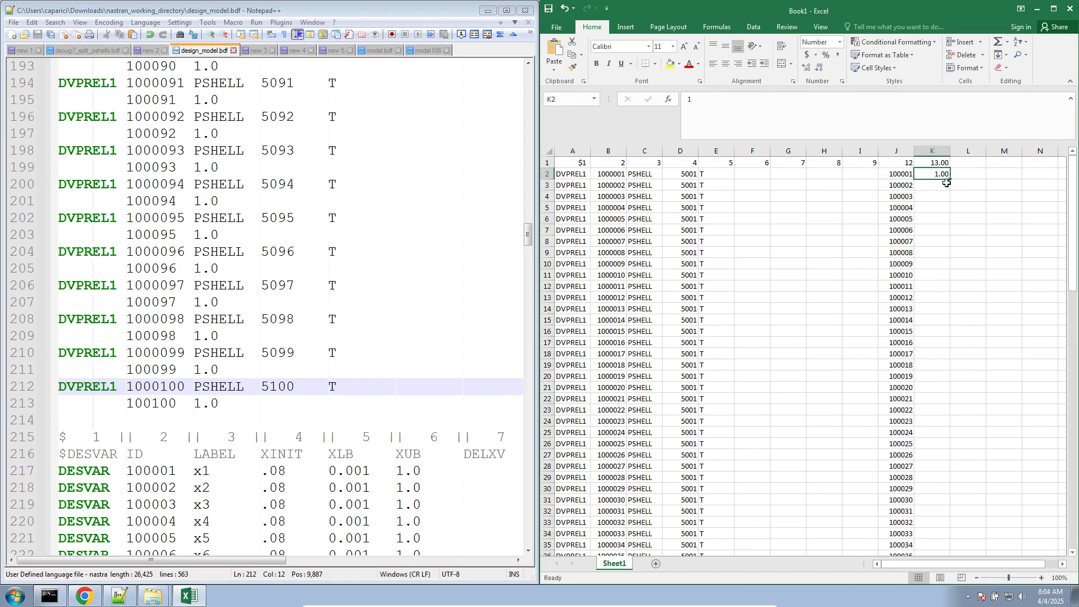
double_click(950, 180)
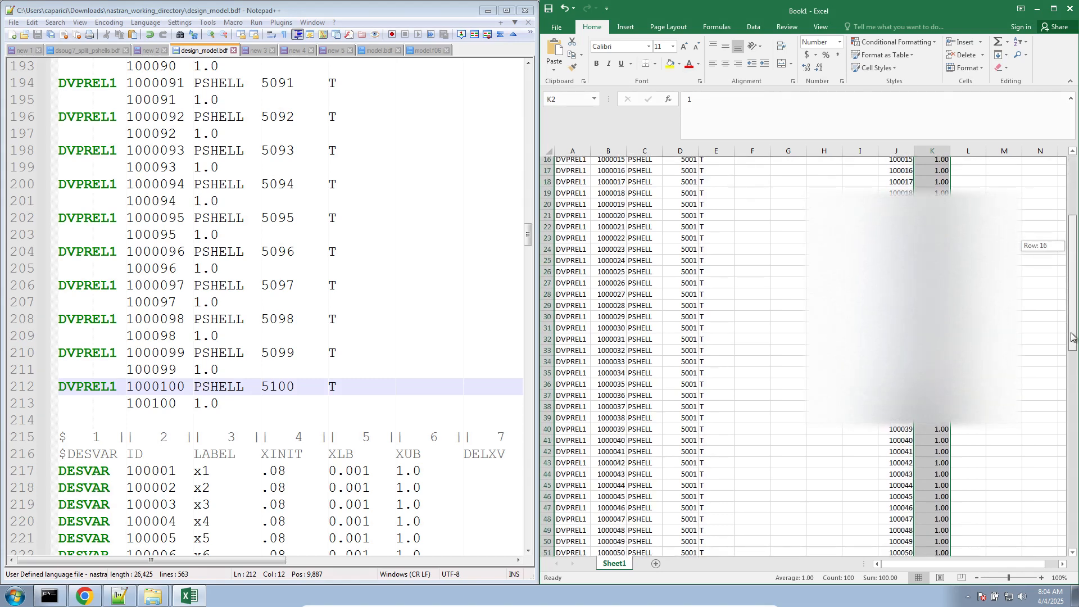
- Save the workbook in Downloads as a comma-delimited CSV named free_field_formatted_bulk_data_entries, keeping the CSV format
key("ctrl+s")
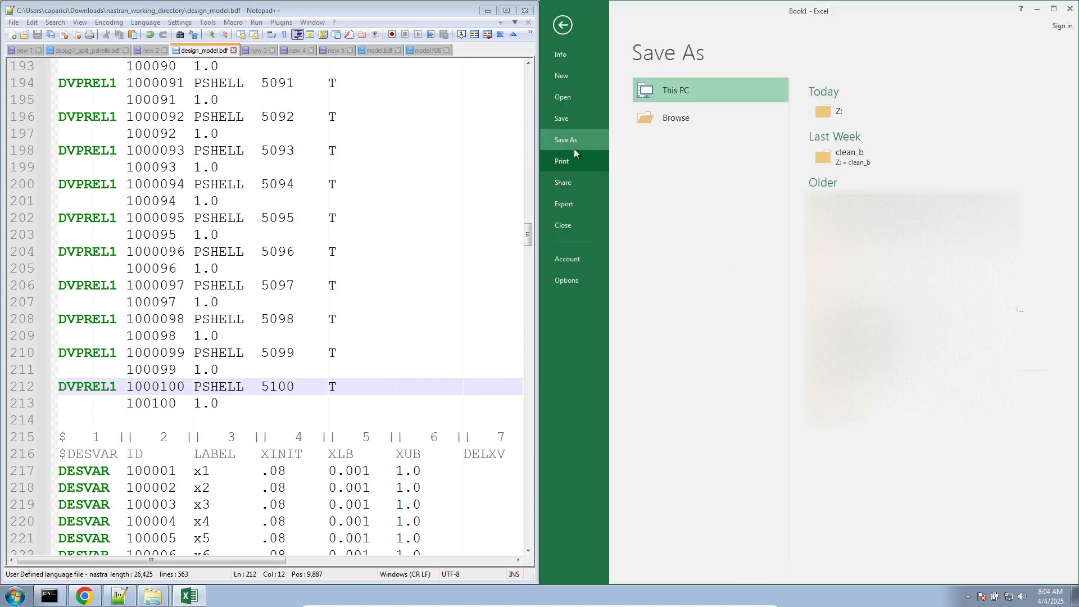
left_click(674, 118)
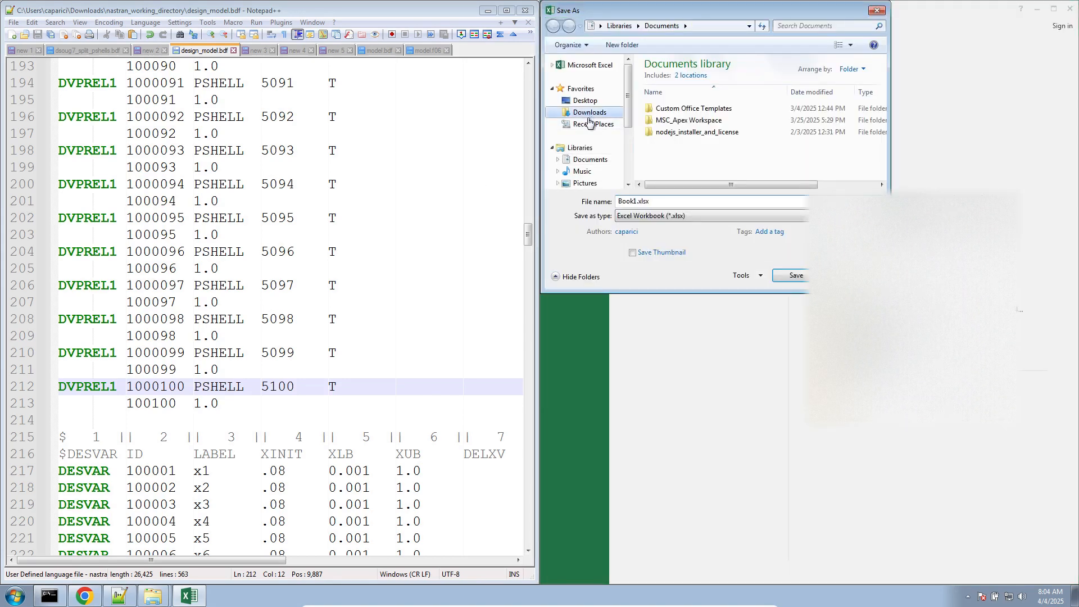
left_click(589, 112)
left_click(680, 216)
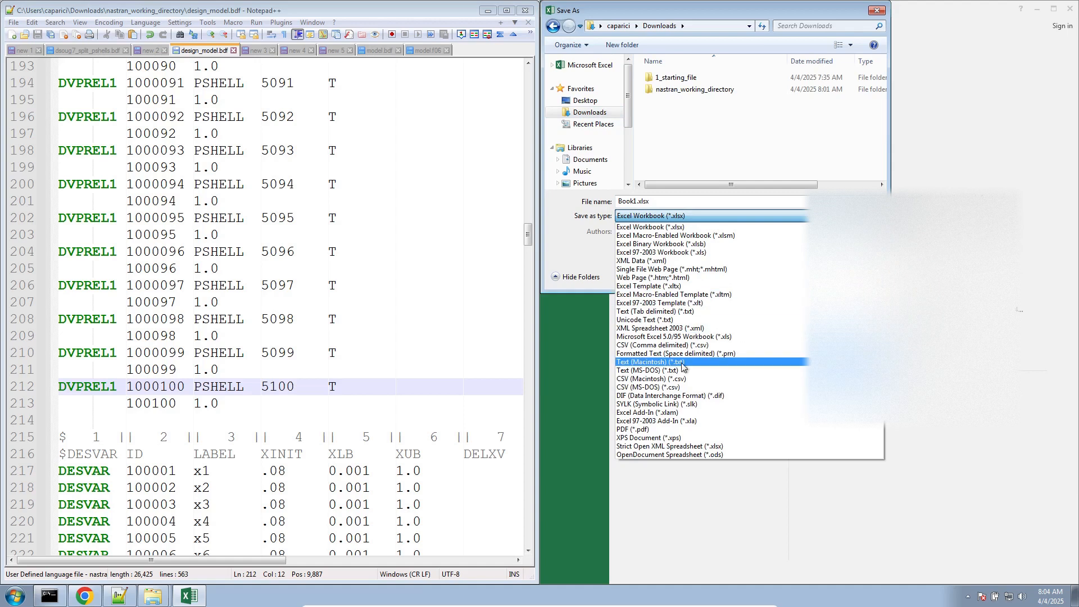
left_click(662, 345)
double_click(670, 200)
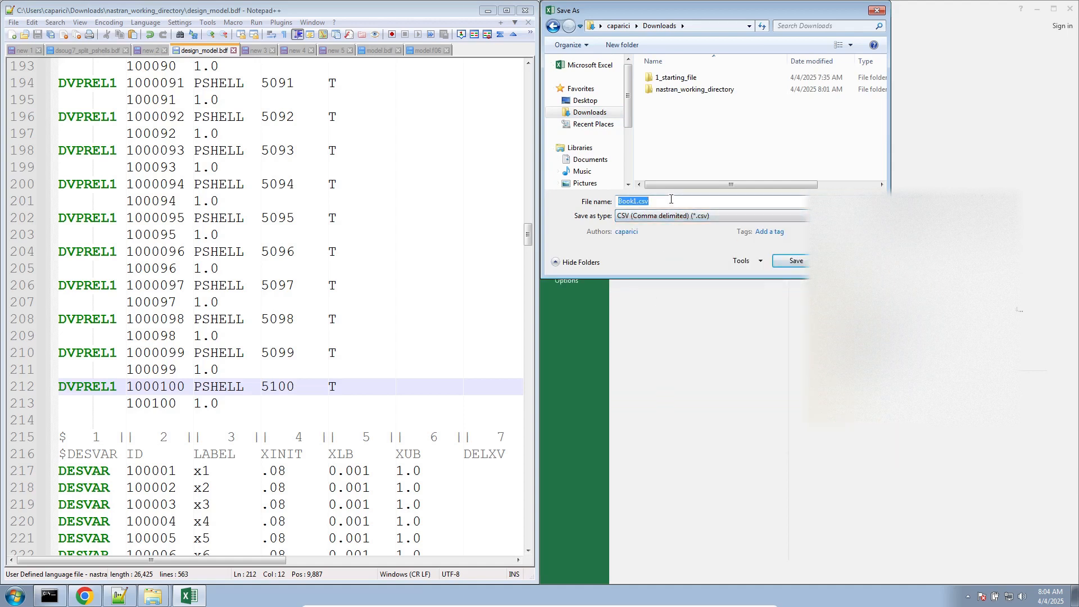
type("free_field_formatted_bulk_data_entries")
key("Return")
left_click(492, 332)
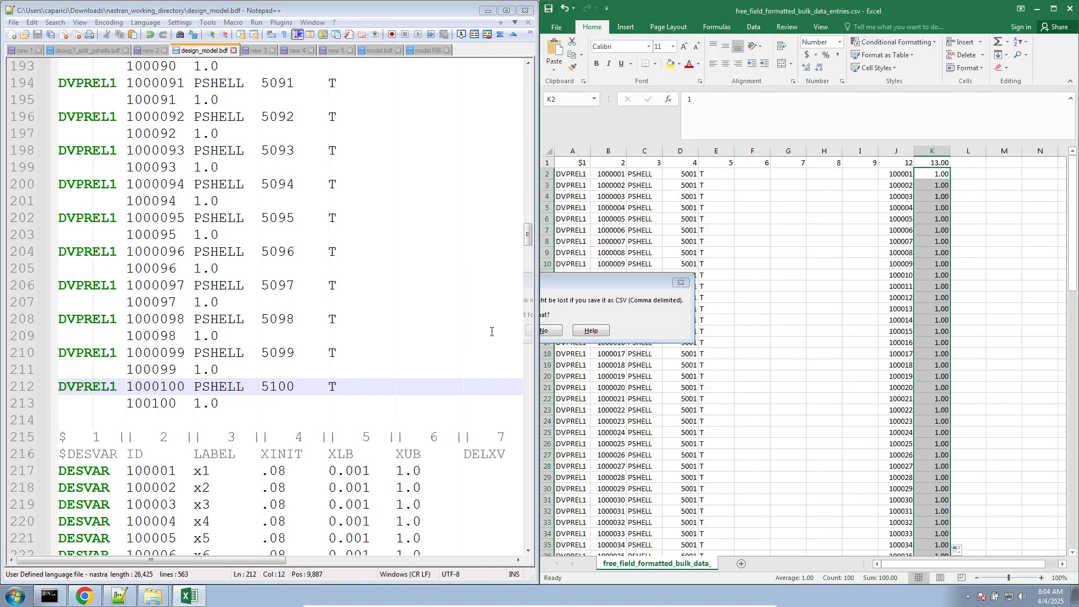
- Open free_field_formatted_bulk_data_entries.csv from the Downloads folder in Notepad++ and maximize its window
mouse_move(147, 592)
left_click(144, 570)
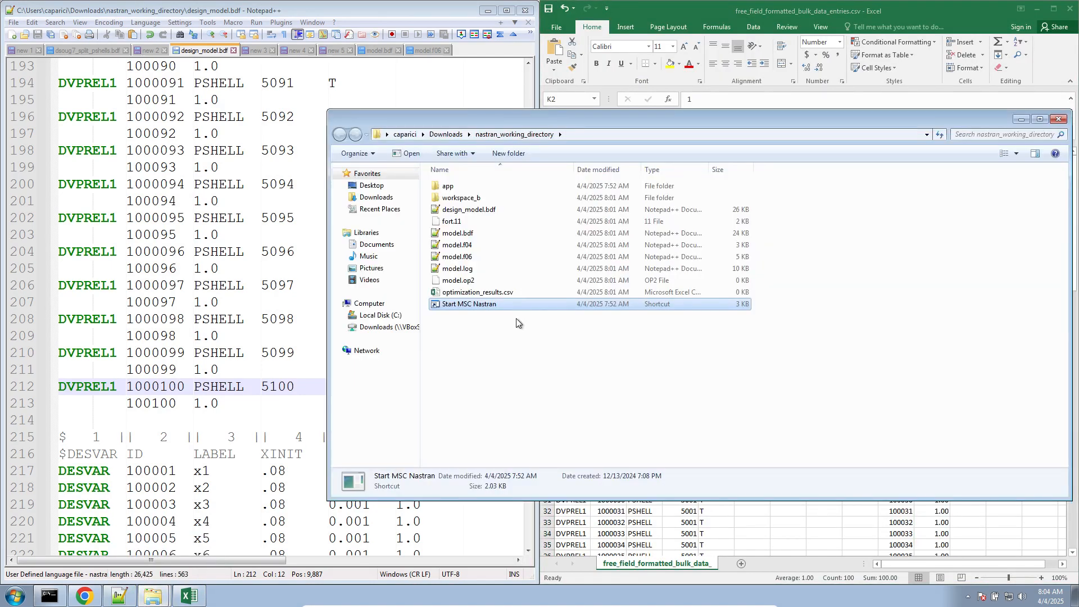
left_click(375, 197)
left_click_drag(513, 218, 236, 147)
left_click(508, 10)
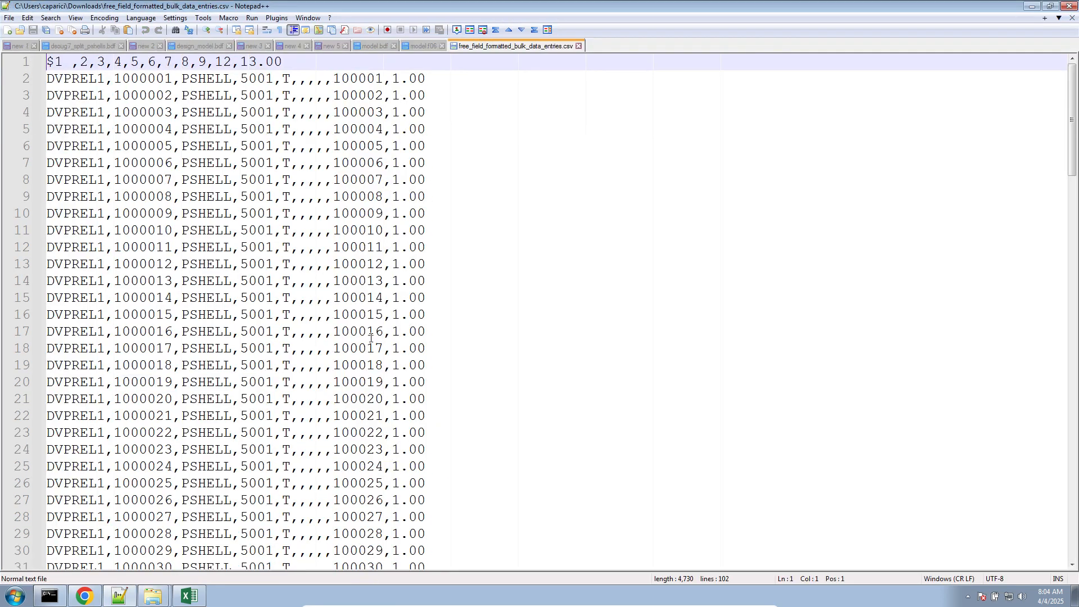
- Review the comma-separated DVPREL1 lines through to the end, checking the PSHELL IDs in the fourth field
scroll(368, 348, "down", 12)
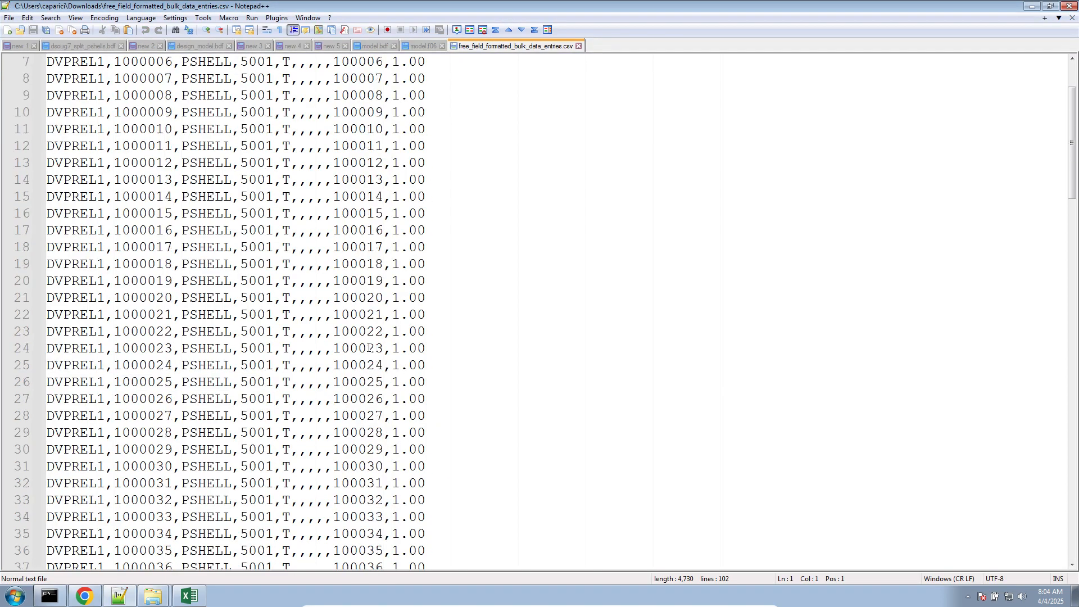
scroll(369, 347, "down", 1)
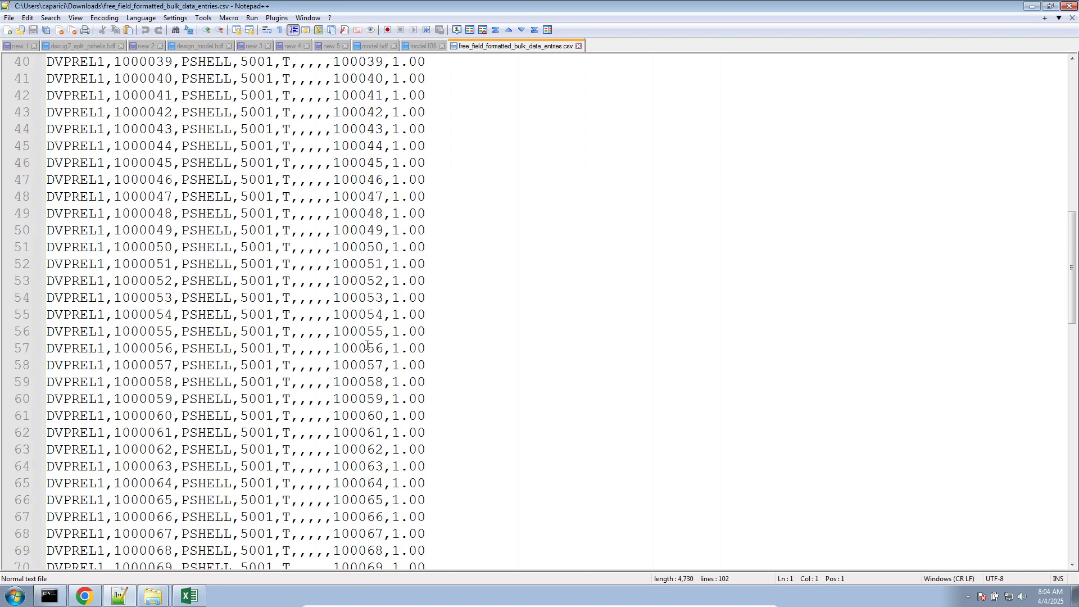
scroll(366, 346, "down", 9)
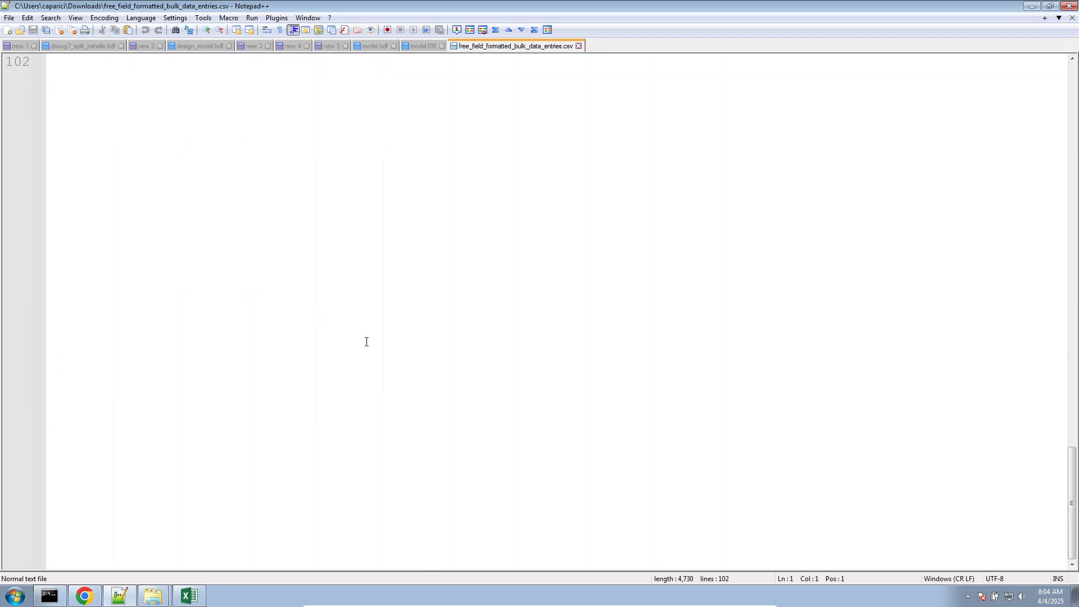
scroll(366, 341, "down", 4)
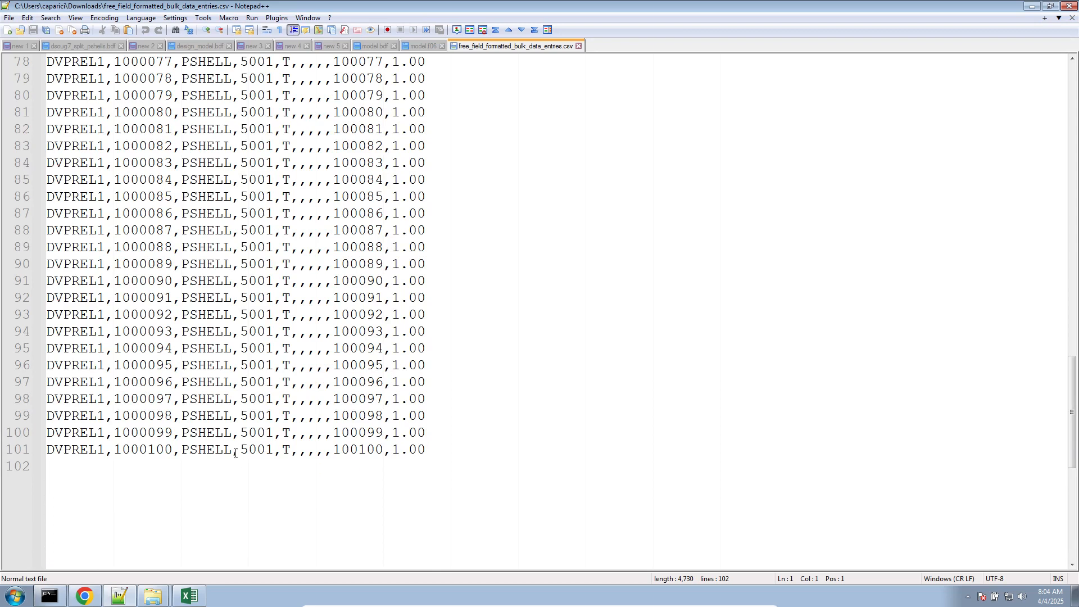
scroll(234, 453, "up", 20)
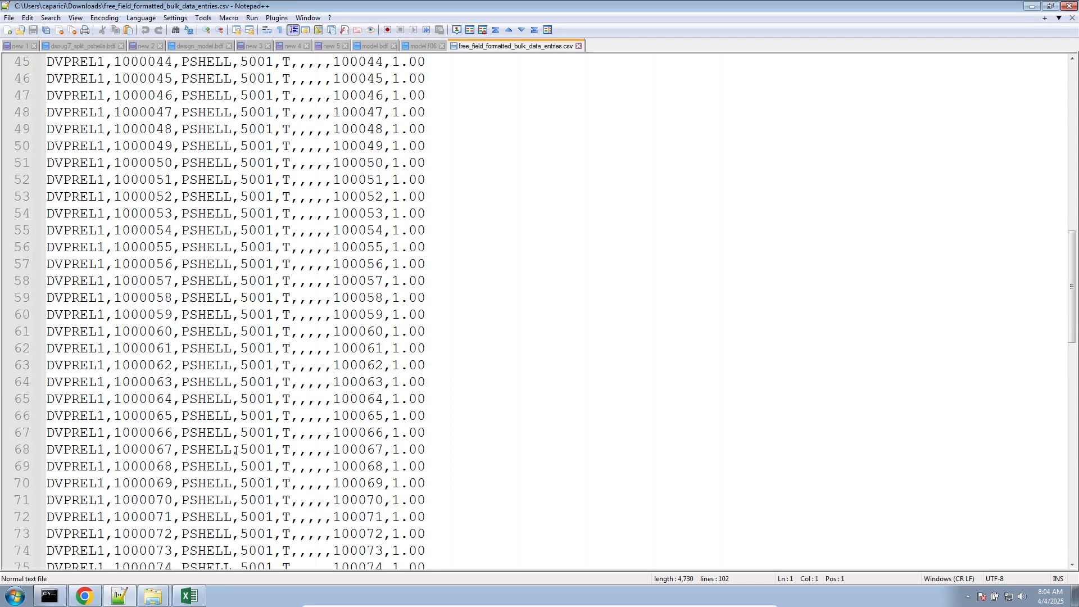
double_click(258, 83)
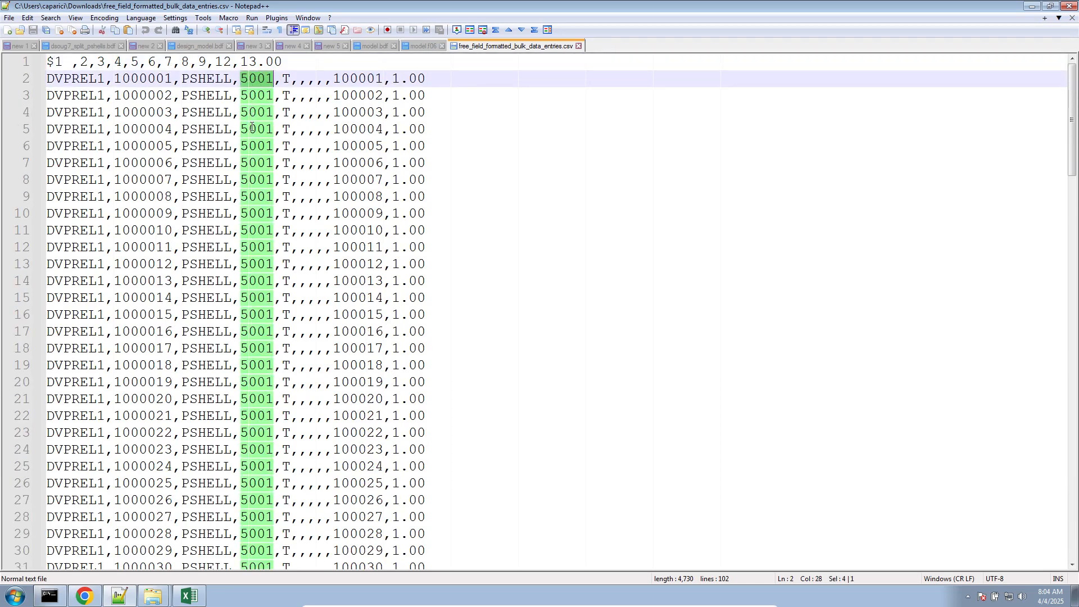
- Refill column D in Excel from D2 to D101 as a series from 5001 to 5100, and save the file as CSV
left_click(188, 596)
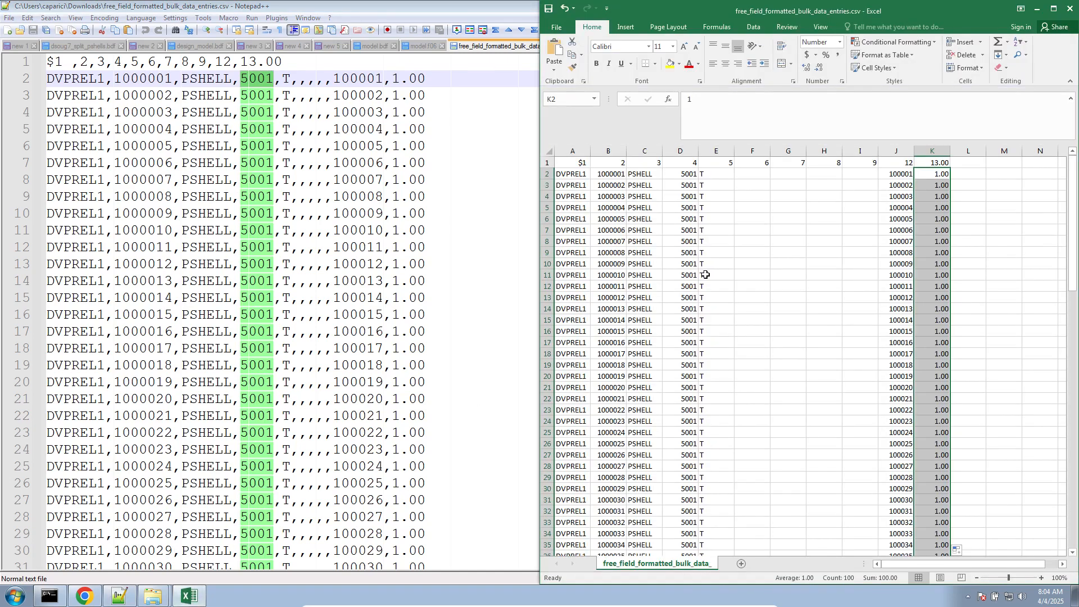
left_click(691, 175)
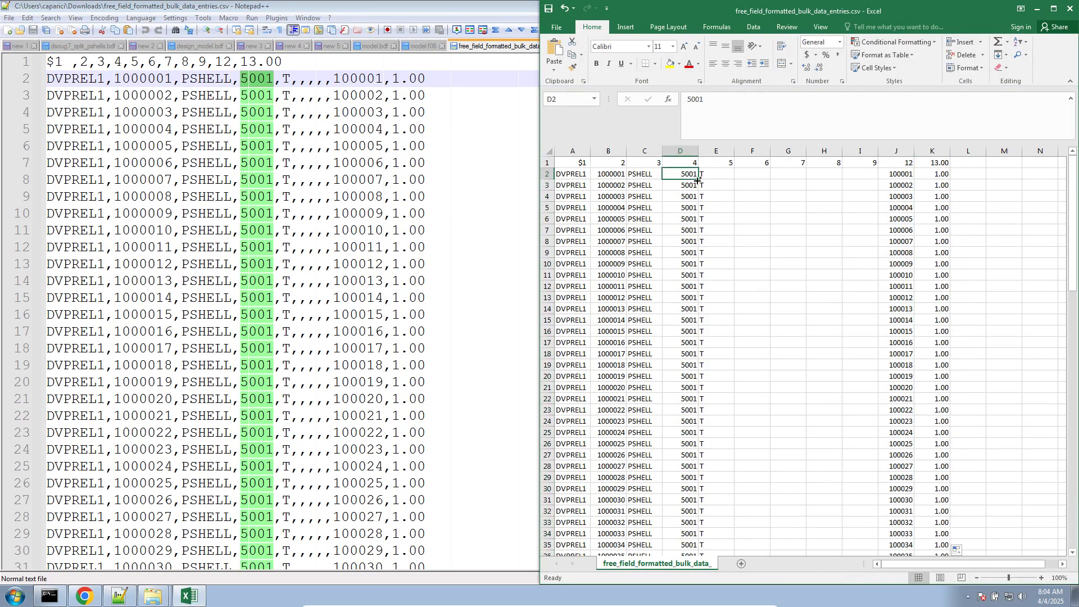
left_click_drag(697, 180, 680, 530)
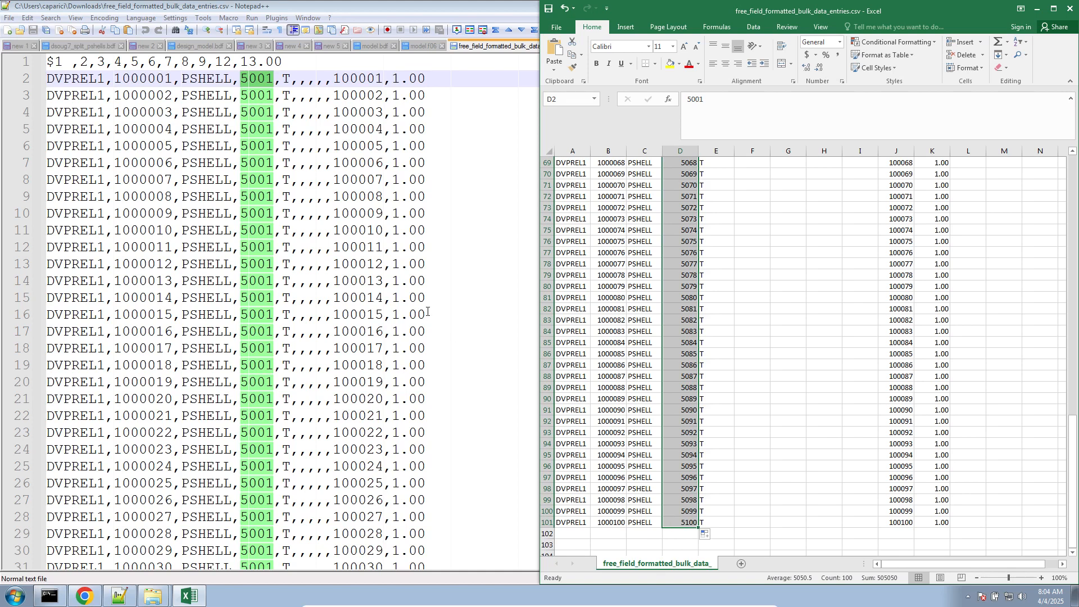
left_click(773, 340)
key("ctrl+s")
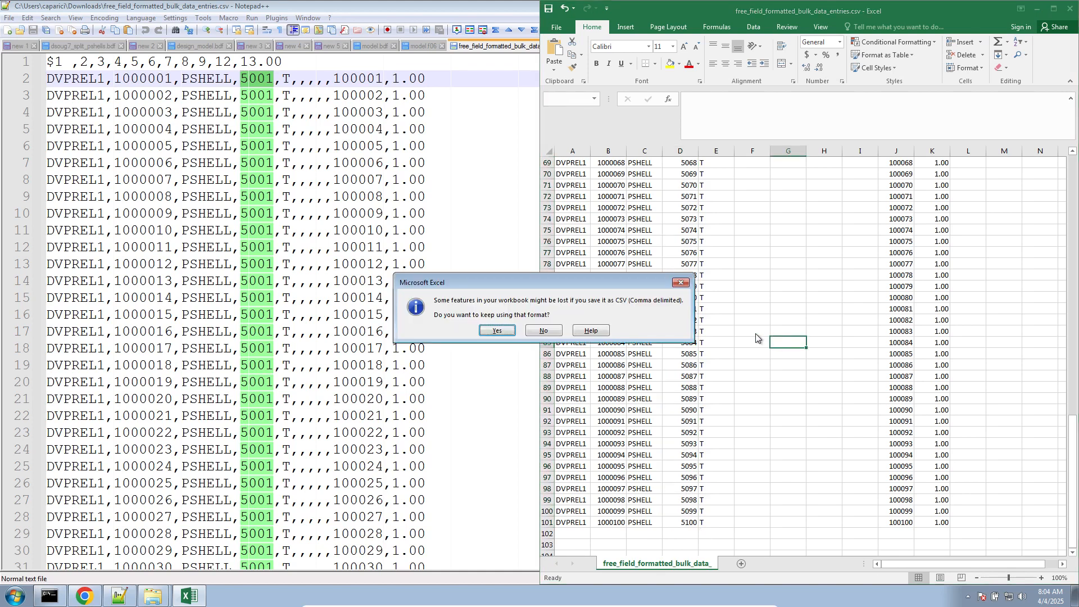
left_click(508, 330)
- Reload the updated CSV in Notepad++ and copy all 100 DVPREL1 lines without the header line
left_click(335, 203)
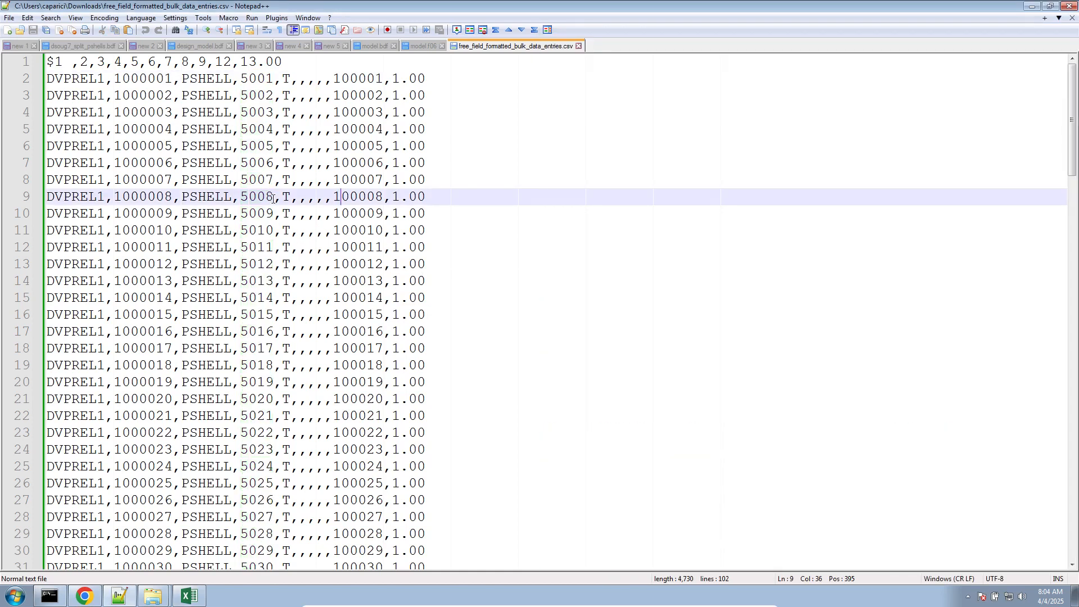
scroll(273, 198, "down", 20)
scroll(441, 234, "up", 3)
left_click_drag(438, 264, 25, 84)
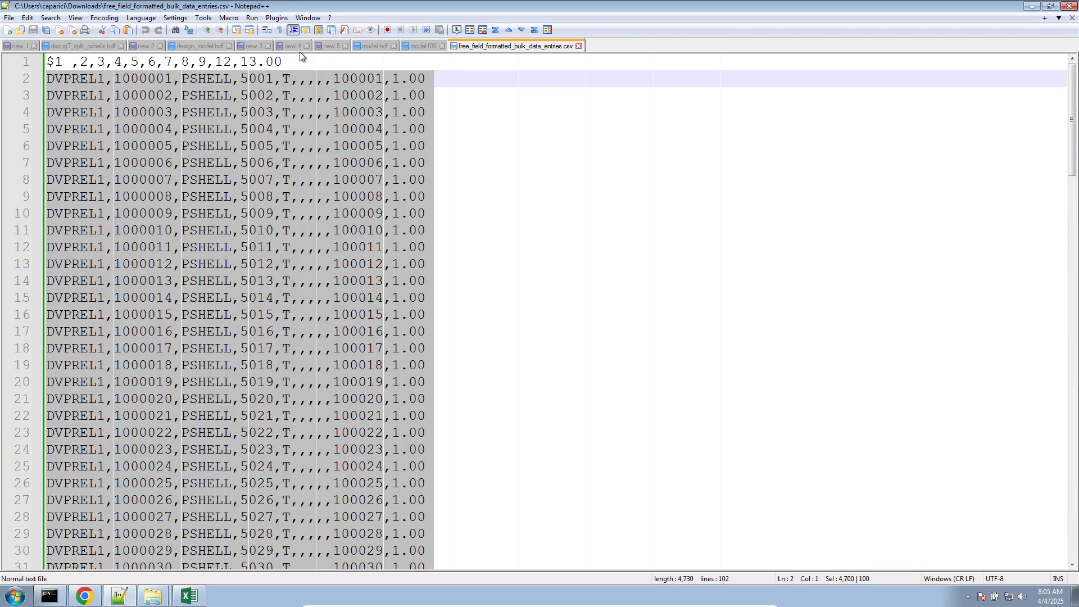
- Replace the fixed-field DVPREL1 entries in design_model.bdf with the copied comma-separated lines
left_click(372, 46)
left_click(180, 46)
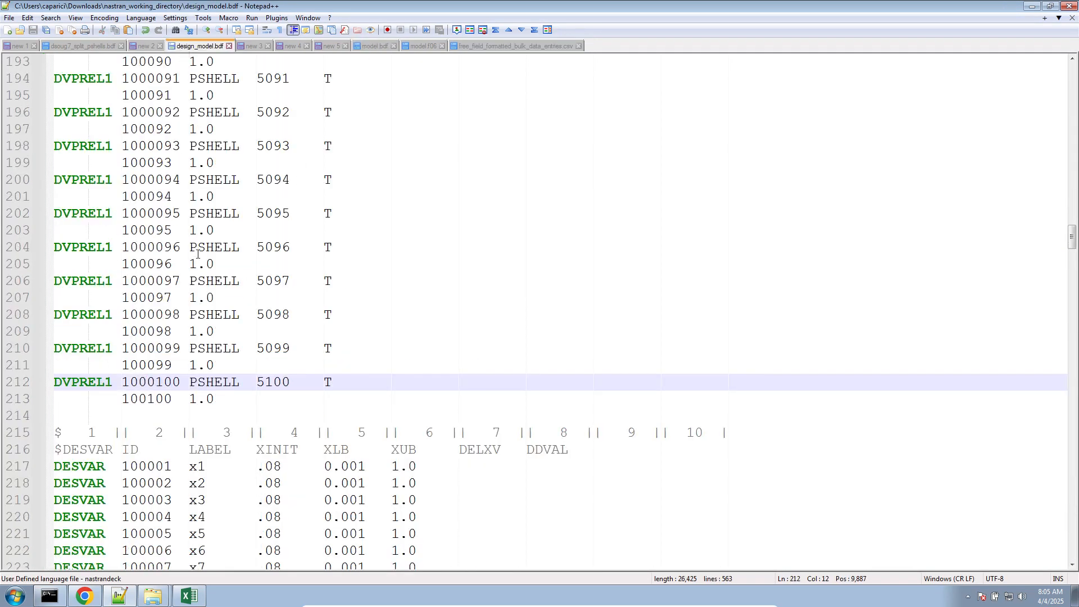
left_click(332, 400)
left_click_drag(346, 400, 54, 264)
scroll(90, 243, "up", 20)
key("ctrl+v")
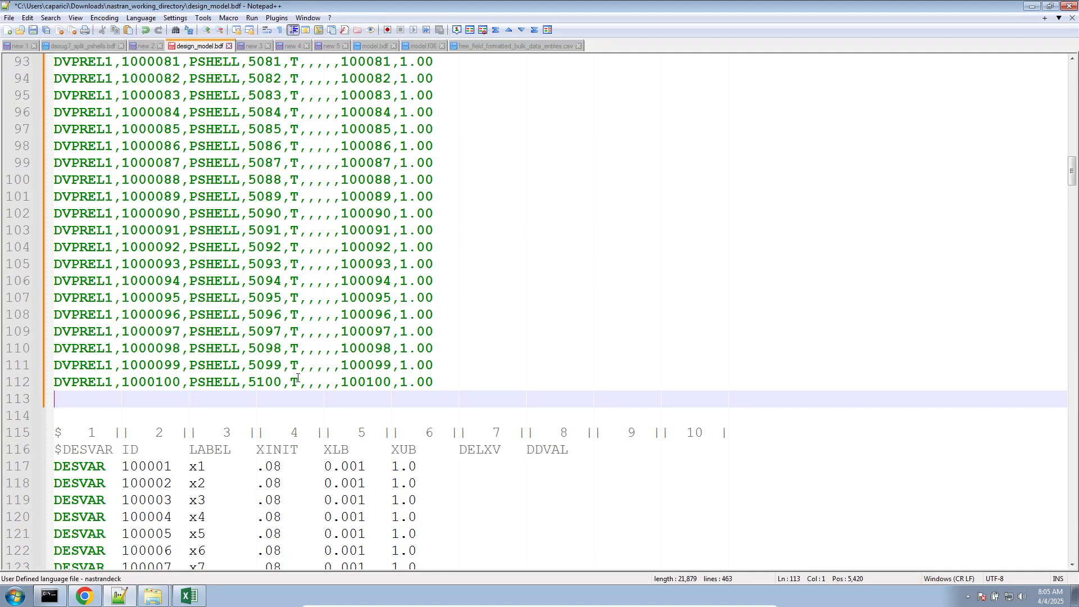
- Delete the blank lines between the last DVPREL1 entry and the DESVAR header, and save design_model.bdf
key("Delete")
key("Delete")
key("ctrl+s")
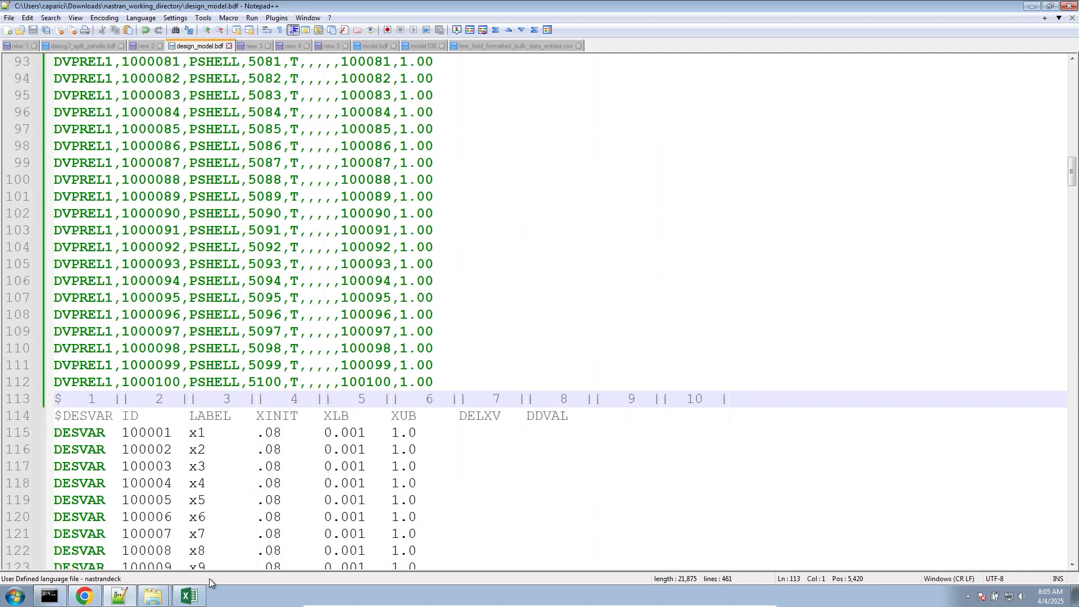
- Delete the previous run's output files, from fort.11 through optimization_results.csv, in nastran_working_directory
mouse_move(172, 594)
left_click(175, 576)
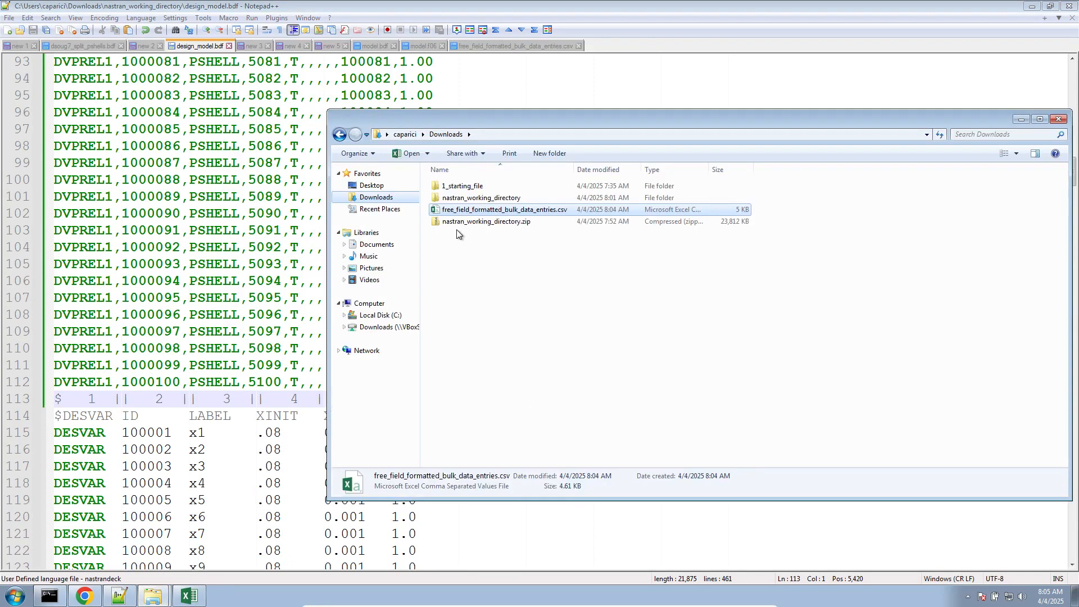
double_click(467, 197)
left_click(458, 246)
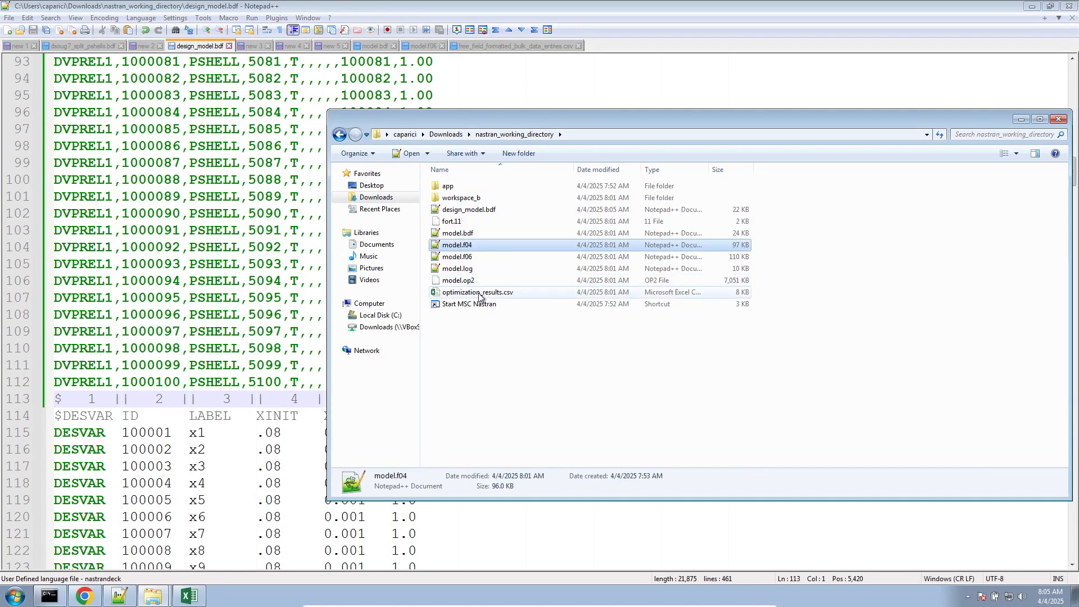
left_click(479, 296, "shift")
key("Delete")
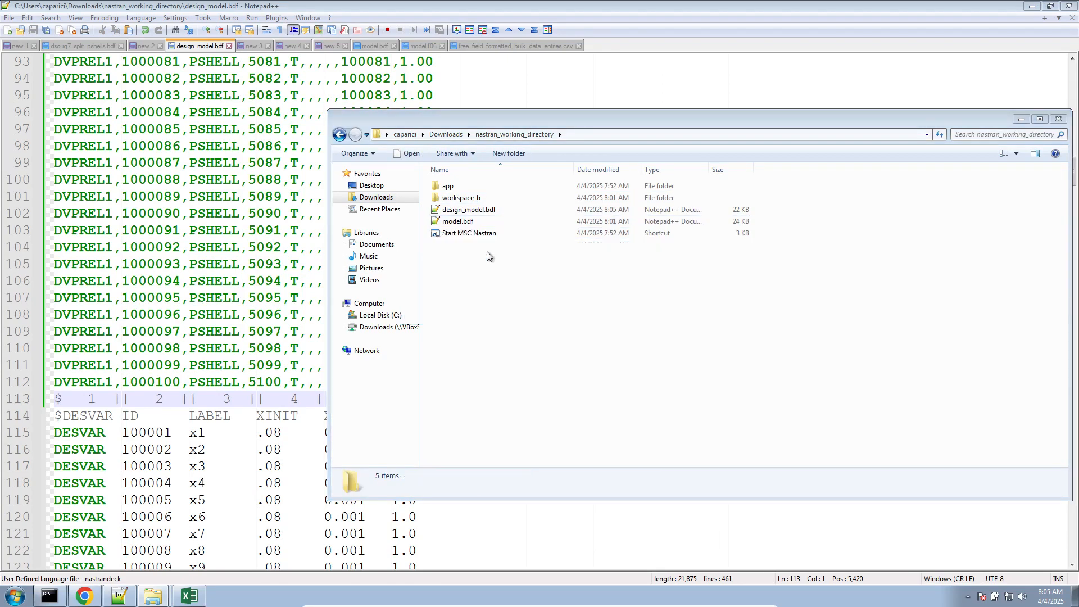
- Launch Start MSC Nastran, move its console window aside, and close an older Status page in Chrome
double_click(507, 235)
left_click(570, 309)
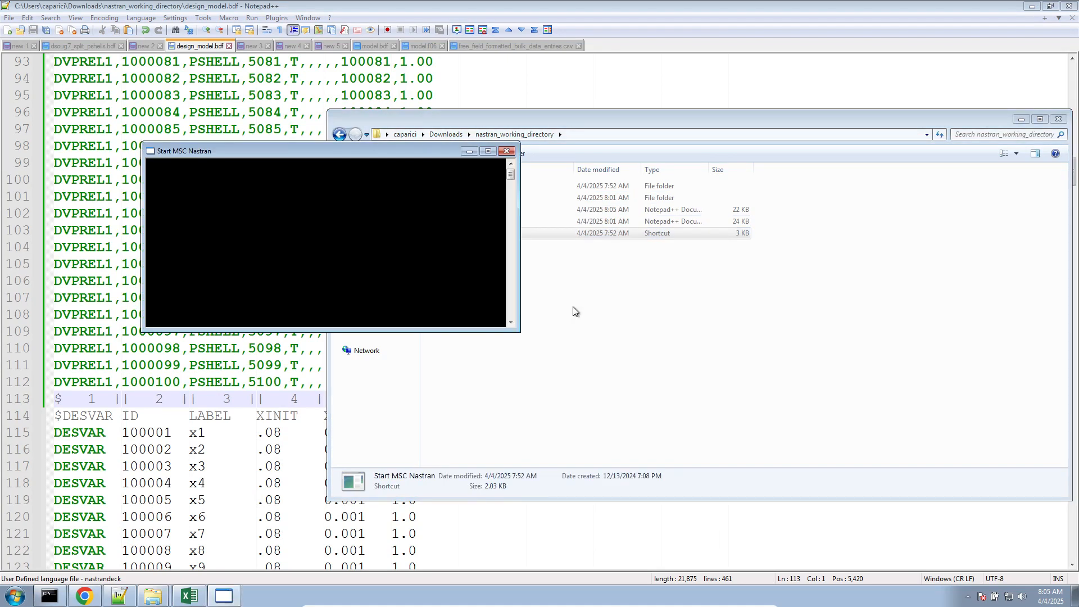
left_click_drag(305, 151, 572, 336)
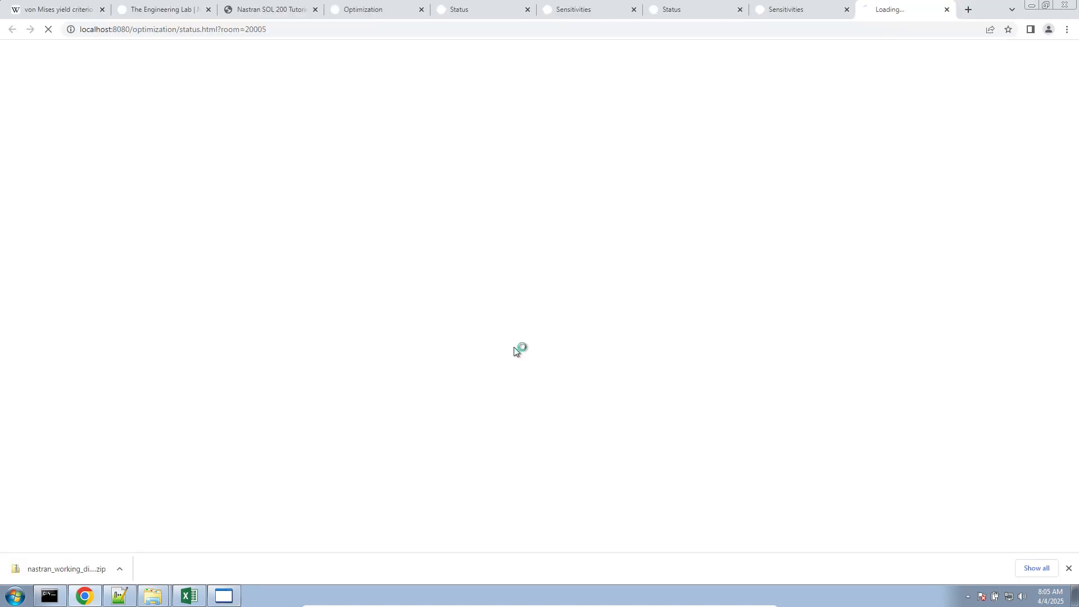
left_click(522, 10)
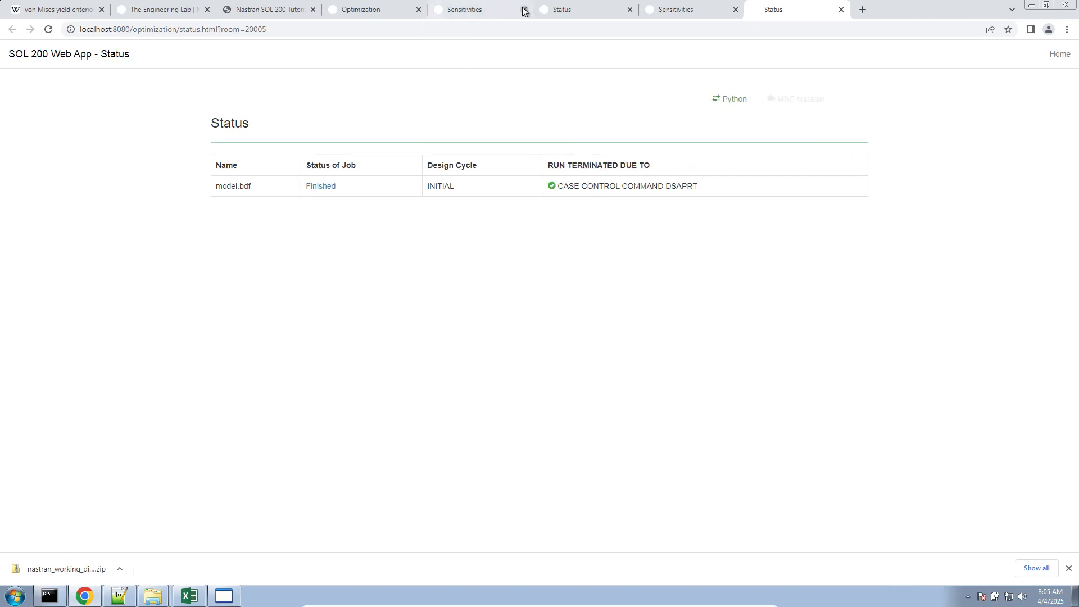
- Close the older Status page and open model.f06 from nastran_working_directory at its Sorted Bulk Data Echo section
left_click(578, 9)
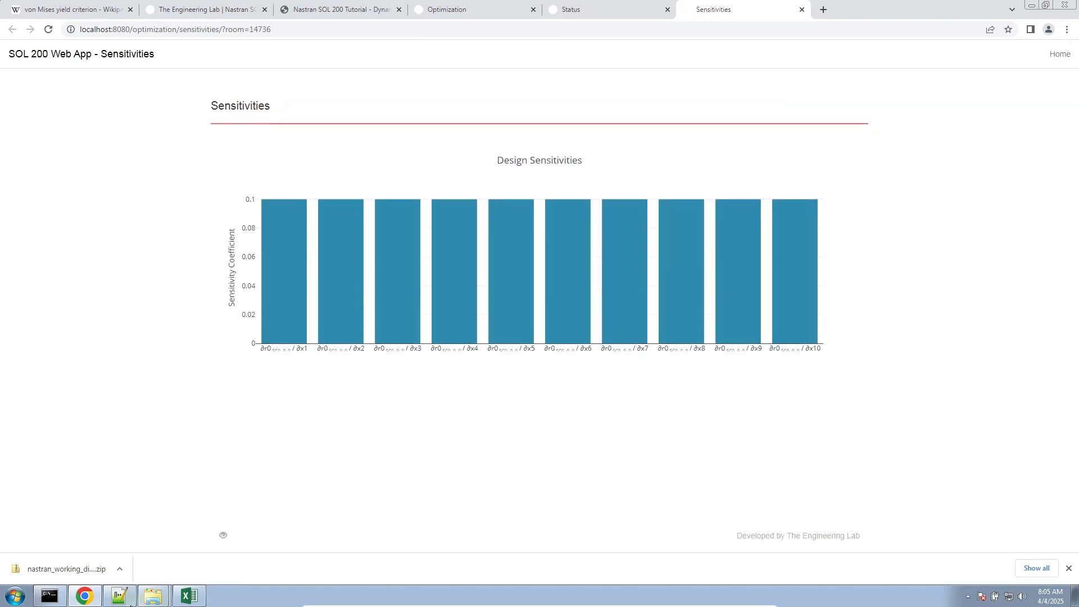
left_click(119, 596)
mouse_move(153, 595)
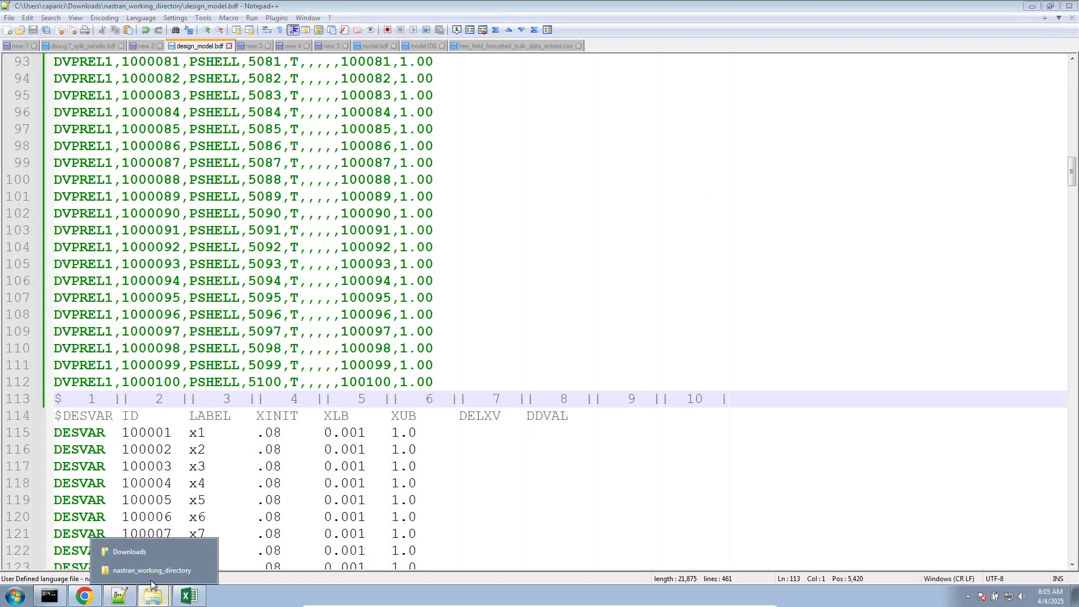
left_click(150, 572)
double_click(498, 254)
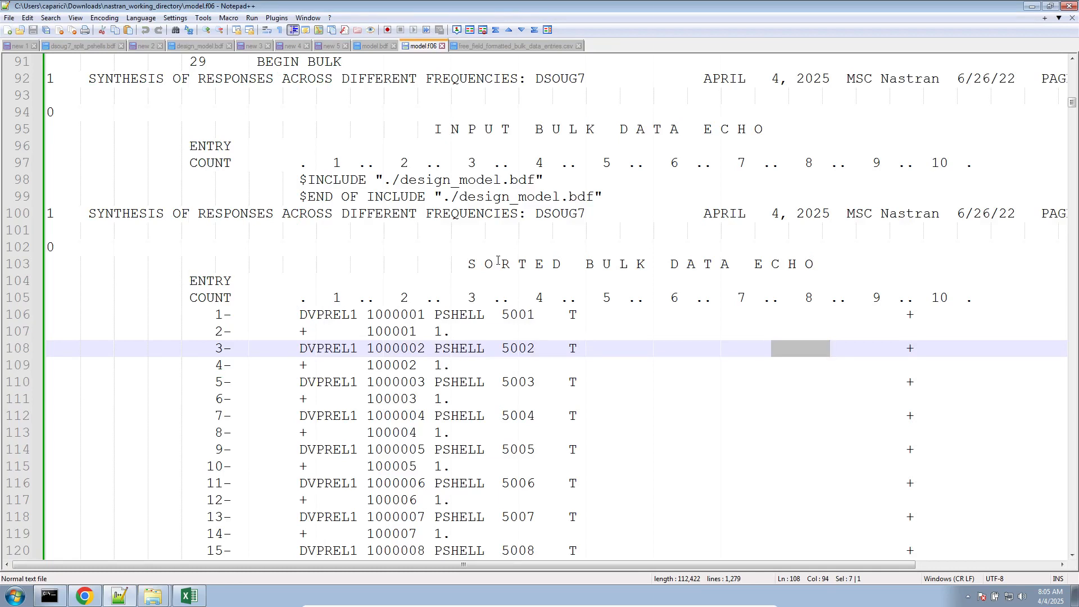
left_click(498, 263)
scroll(498, 260, "down", 4)
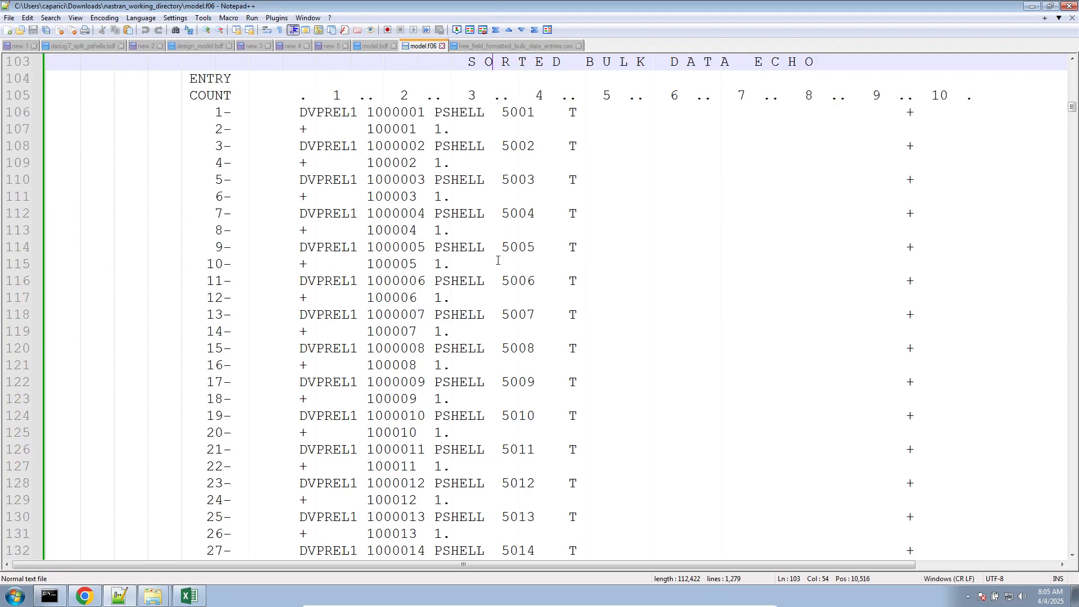
scroll(498, 260, "up", 3)
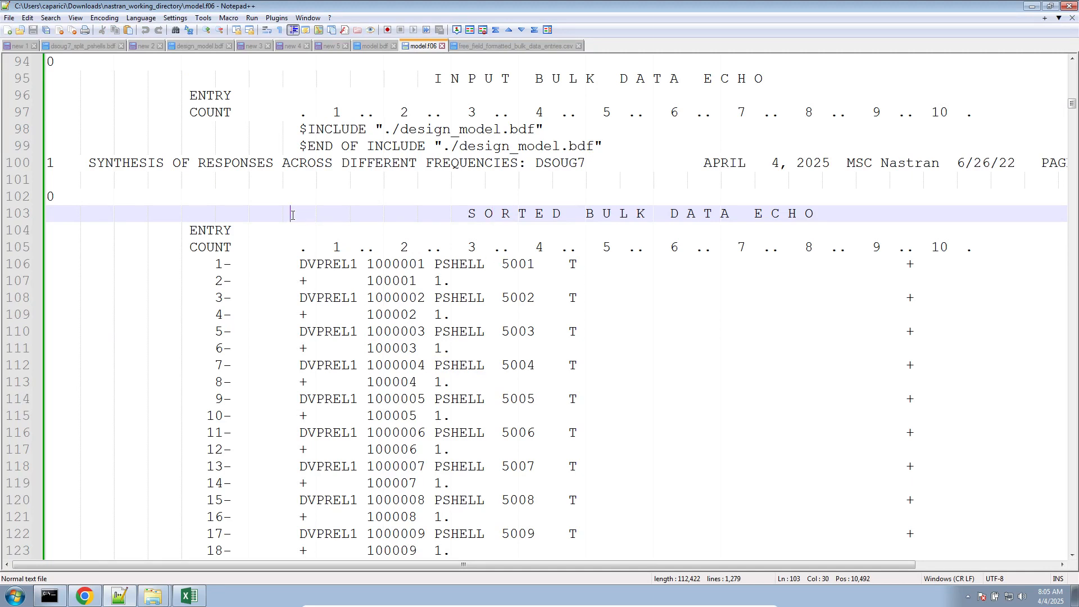
- Place design_model.bdf beside model.f06 in the tab order and compare its free-field DVPREL1 lines with the Sorted Bulk Data Echo
left_click_drag(291, 216, 973, 484)
left_click_drag(199, 45, 364, 45)
scroll(316, 242, "up", 1)
left_click_drag(444, 280, 65, 132)
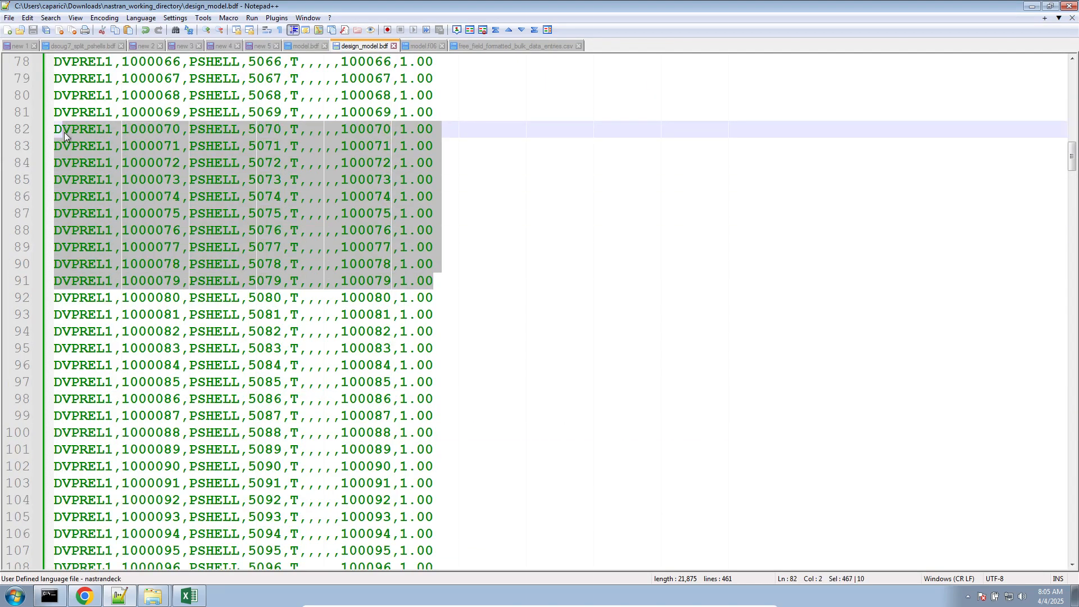
left_click(431, 49)
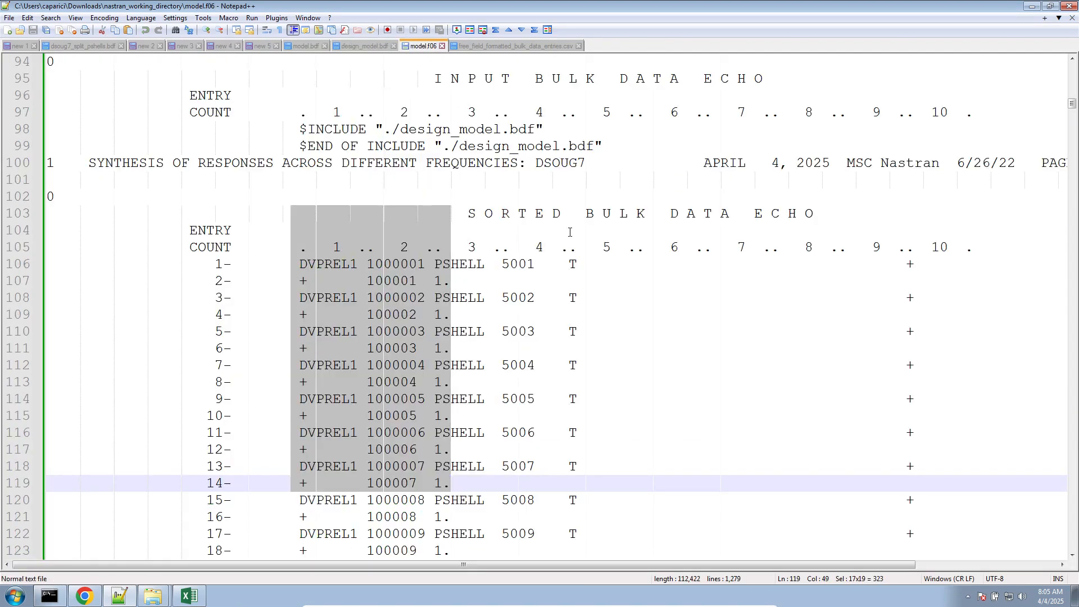
scroll(339, 126, "down", 2)
left_click(298, 119)
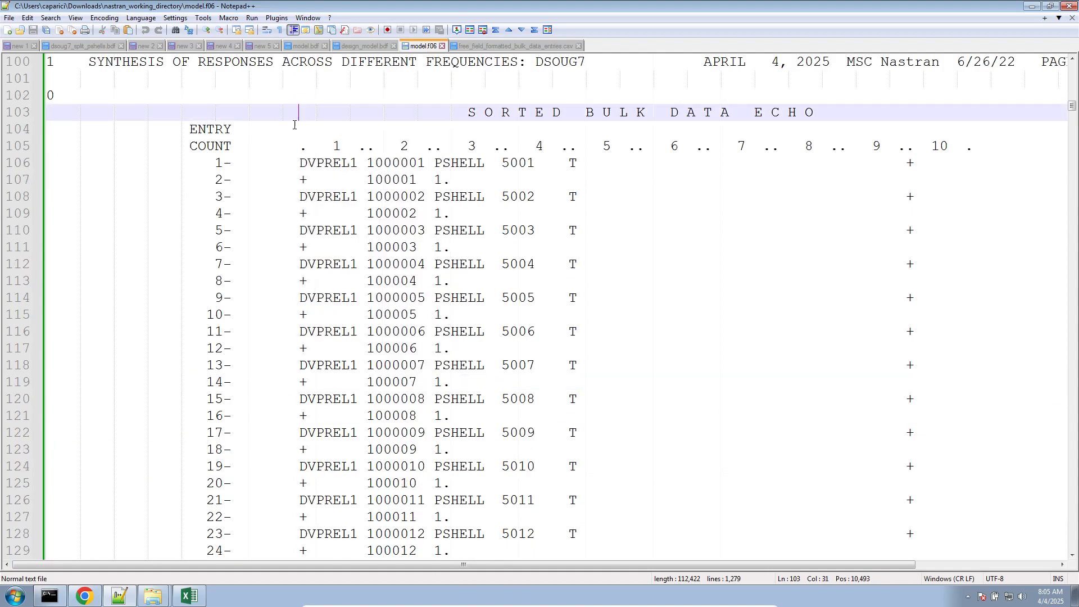
mouse_move(294, 111)
left_mouse_down()
mouse_move(664, 354)
mouse_move(923, 494)
mouse_move(977, 509)
left_mouse_up()
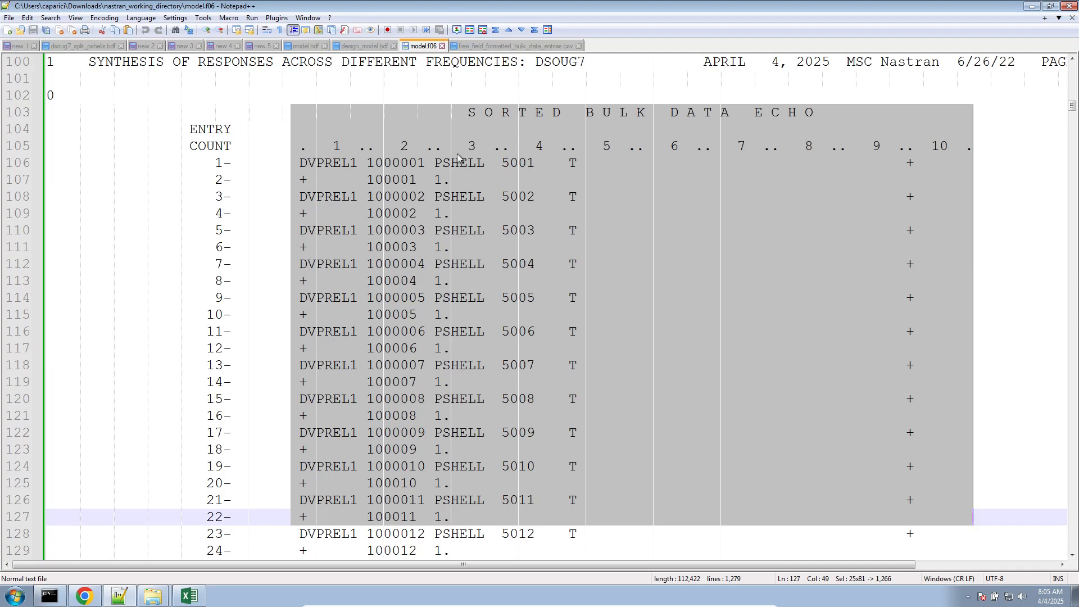
- Examine the DVPREL1 continuation lines in the model.f06 echo, checking the design variable ID and coefficient for entry 1000023
double_click(393, 180)
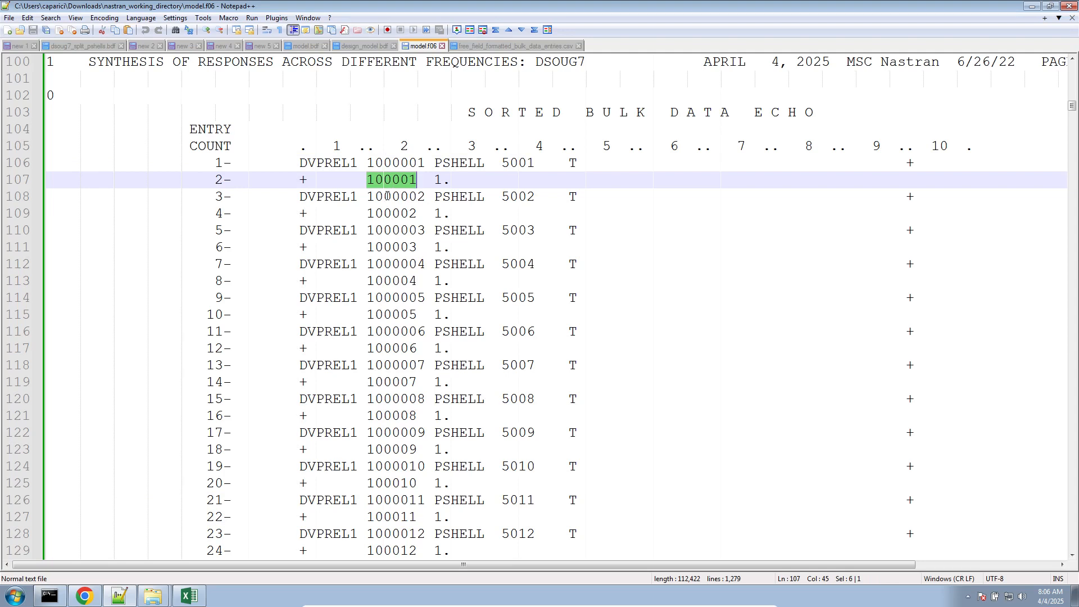
scroll(387, 195, "down", 11)
scroll(392, 215, "down", 3)
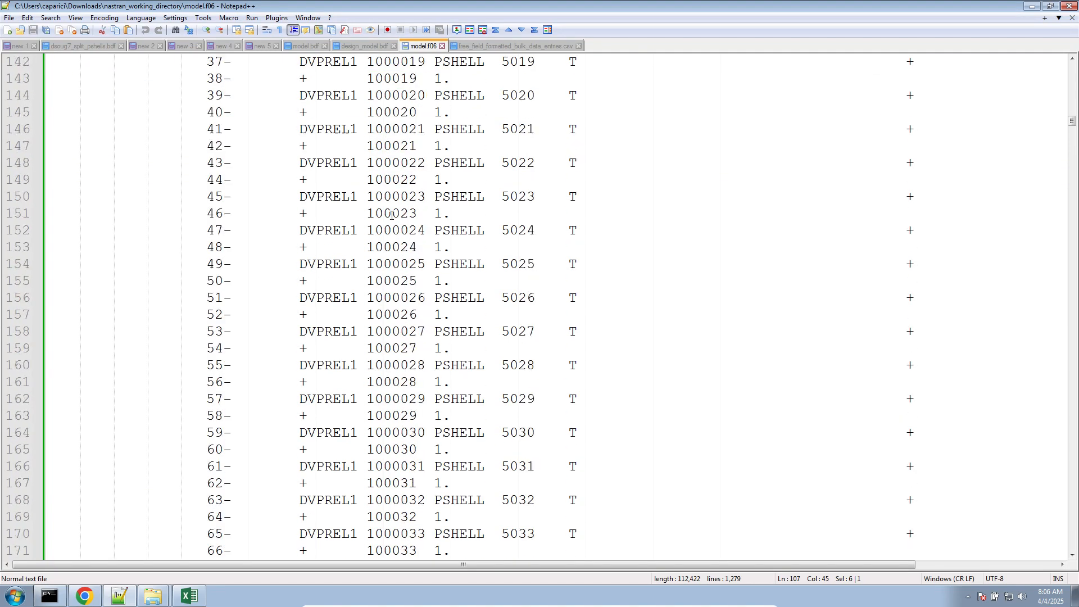
double_click(395, 215)
left_click(395, 216)
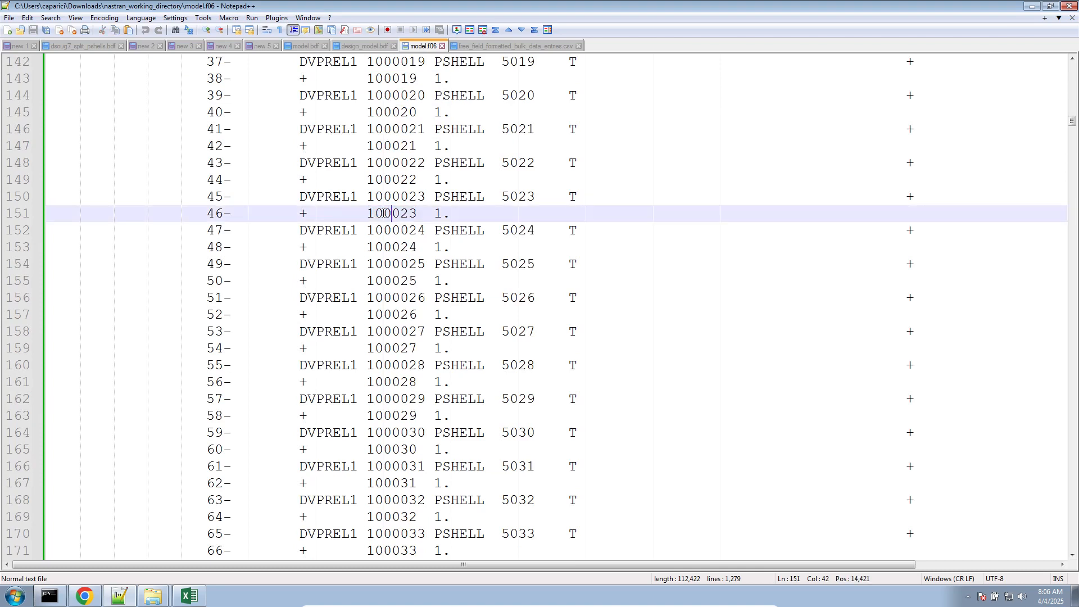
left_click_drag(369, 213, 450, 213)
left_click(435, 214)
double_click(403, 213)
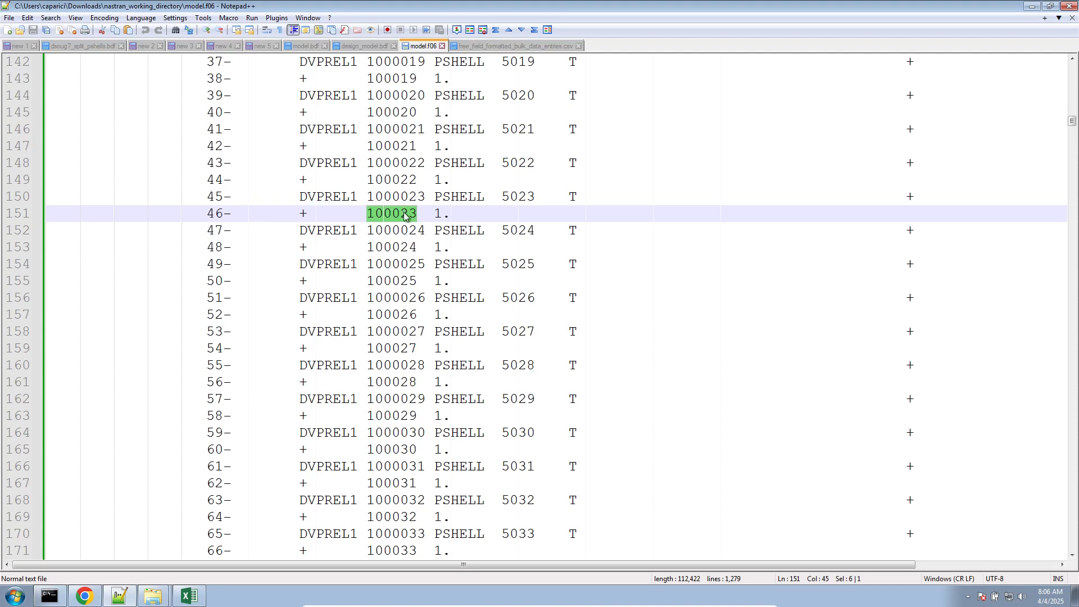
left_click_drag(432, 214, 494, 214)
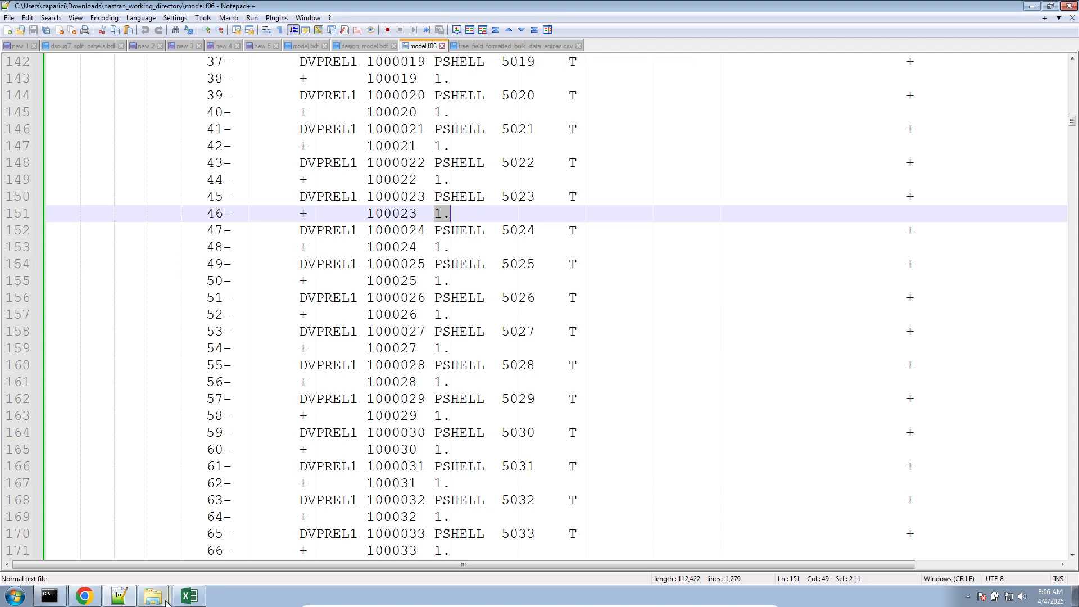
- Show the DESVAR entries of design_model.bdf side by side with the free_field_formatted_bulk_data_entries.csv worksheet
left_click(188, 596)
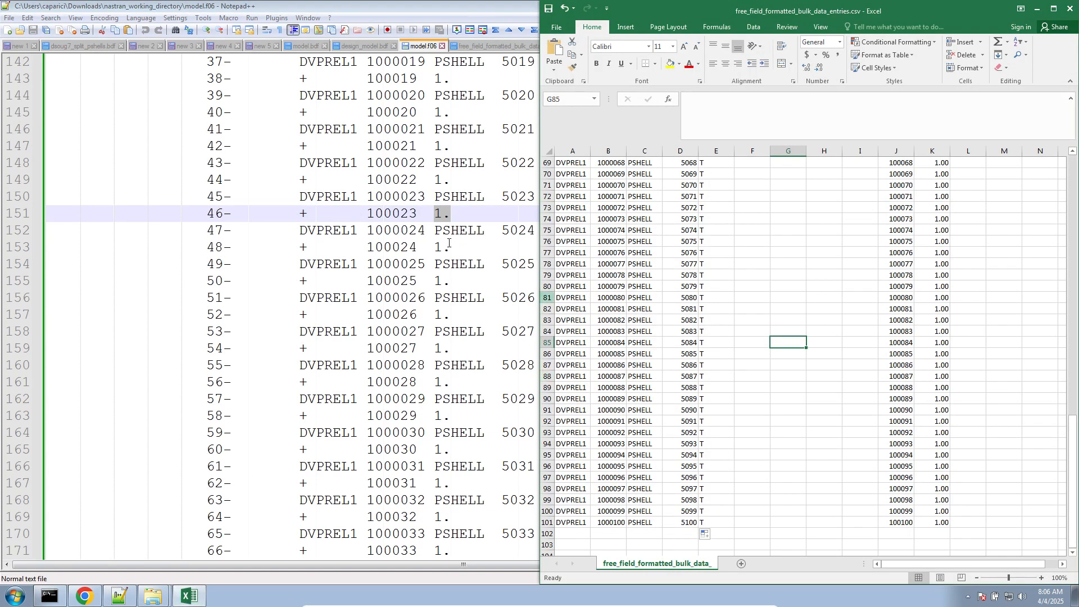
left_click(330, 315)
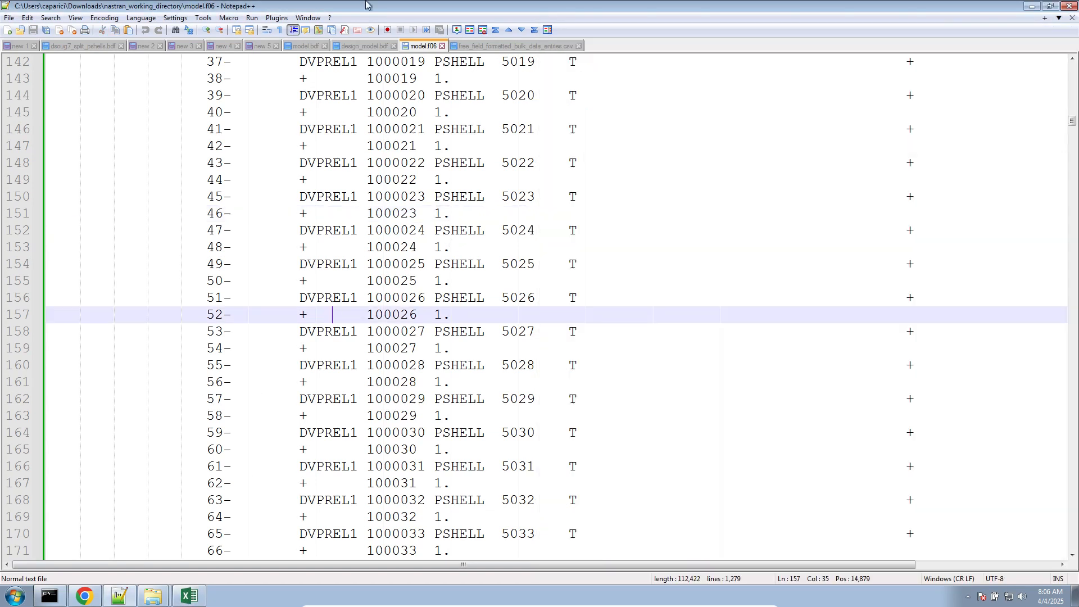
left_click(366, 46)
scroll(312, 342, "down", 20)
scroll(312, 342, "up", 18)
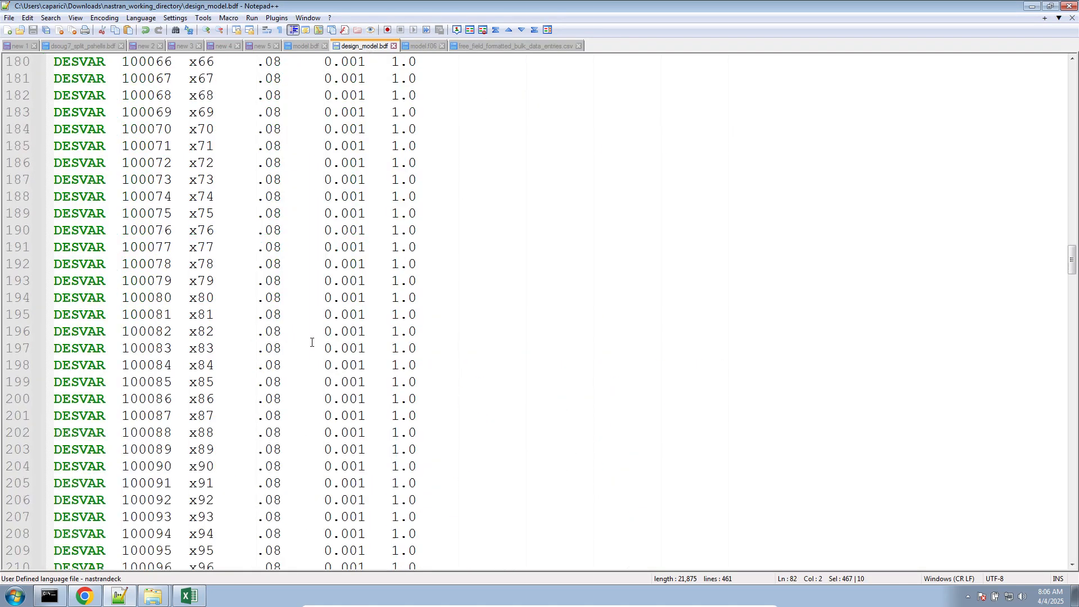
scroll(312, 342, "up", 11)
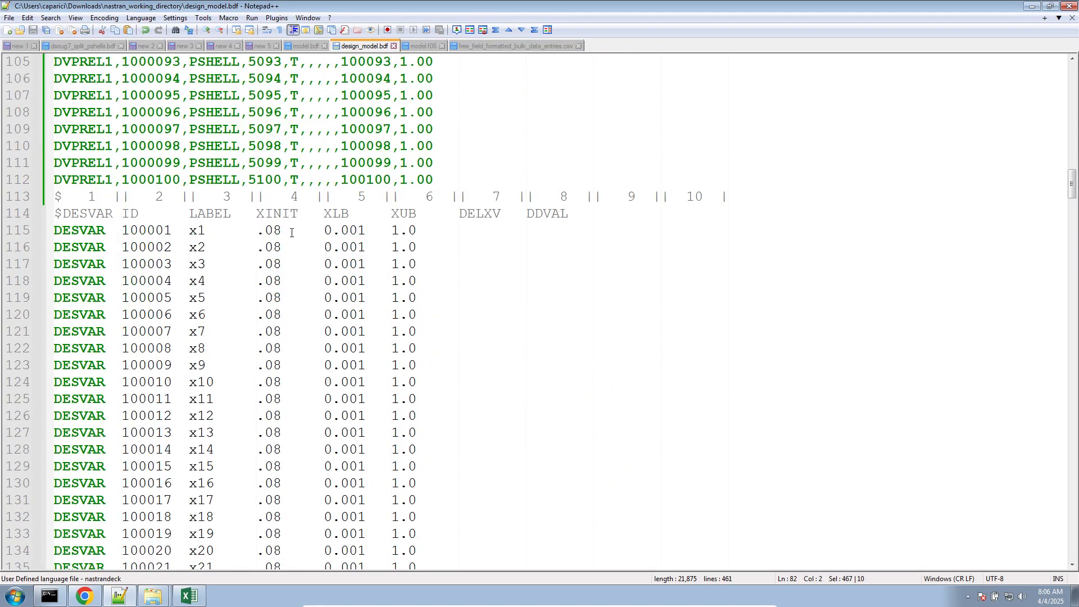
left_click(291, 231)
double_click(524, 11)
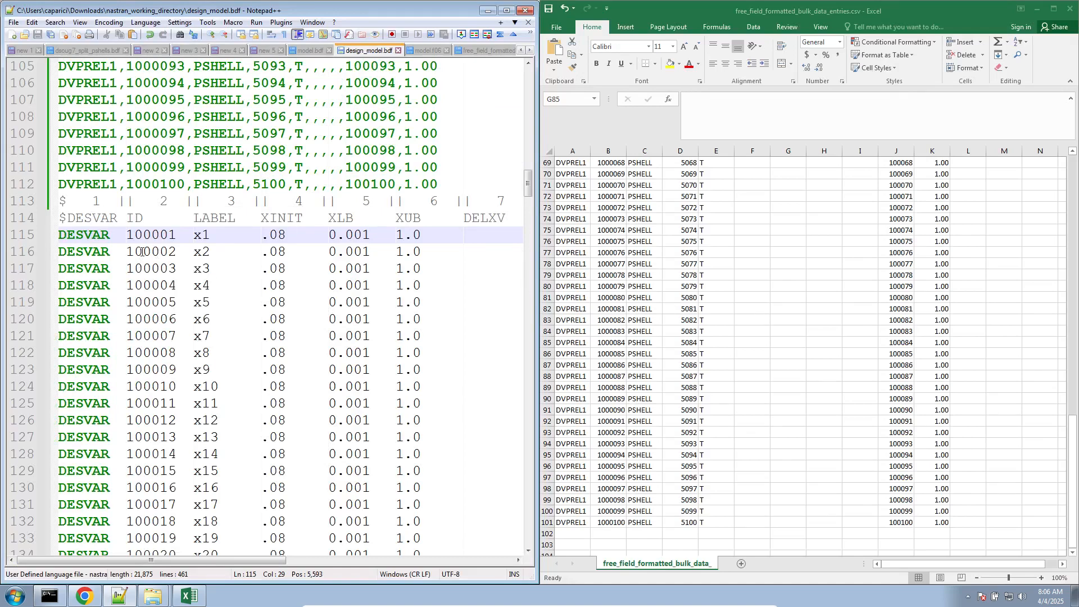
- Copy DESVAR, 100001 and x1 from the first DESVAR entry into cells A102, B102 and C102
double_click(90, 238)
key("ctrl+c")
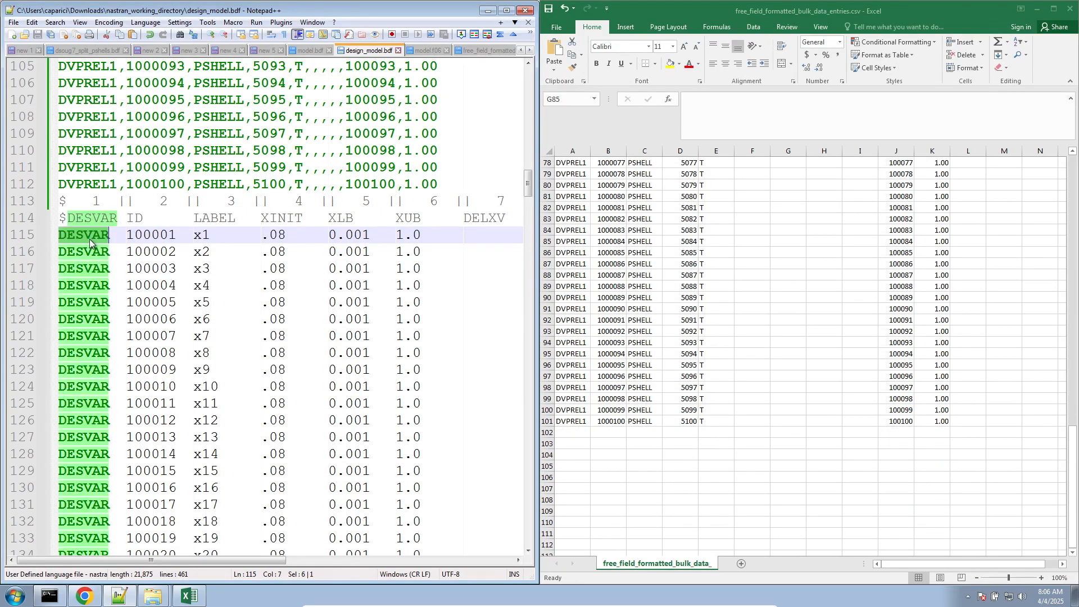
left_click(573, 432)
key("ctrl+v")
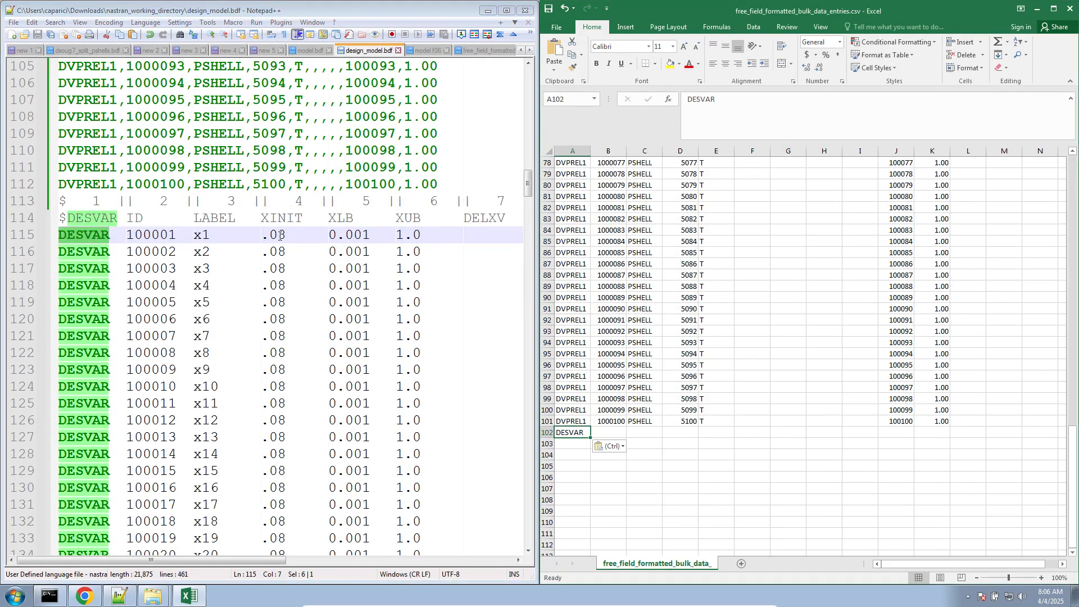
double_click(162, 237)
key("ctrl+c")
left_click(612, 433)
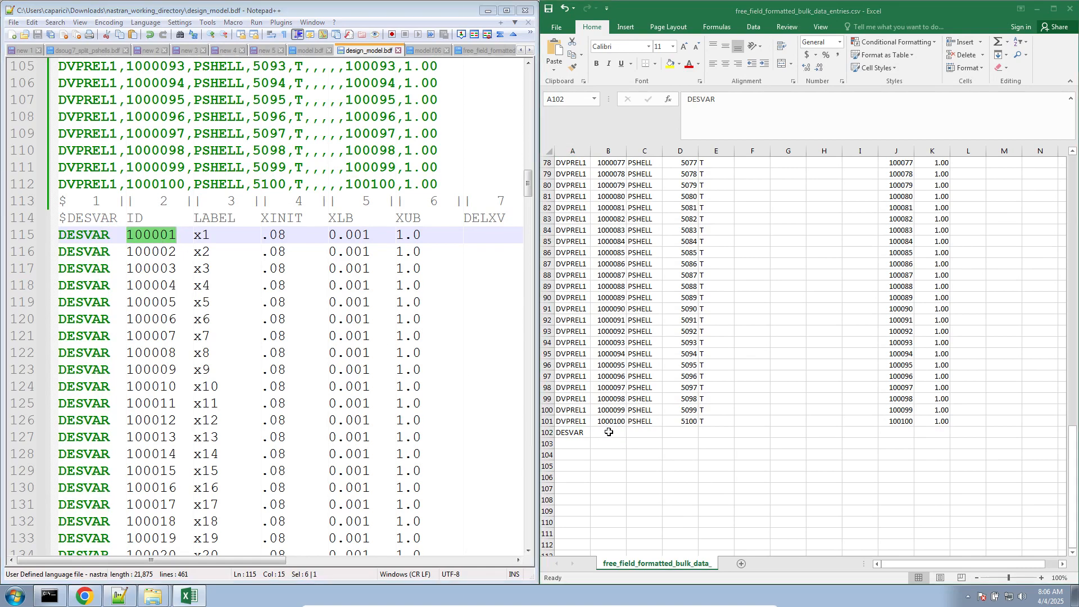
key("ctrl+v")
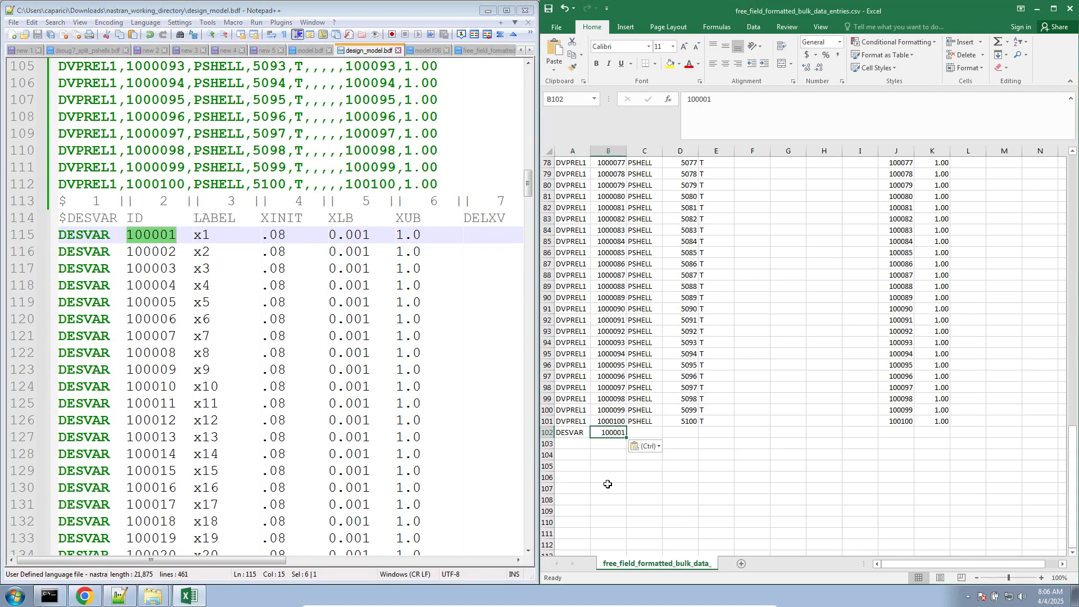
double_click(203, 238)
key("ctrl+c")
left_click(633, 436)
key("ctrl+v")
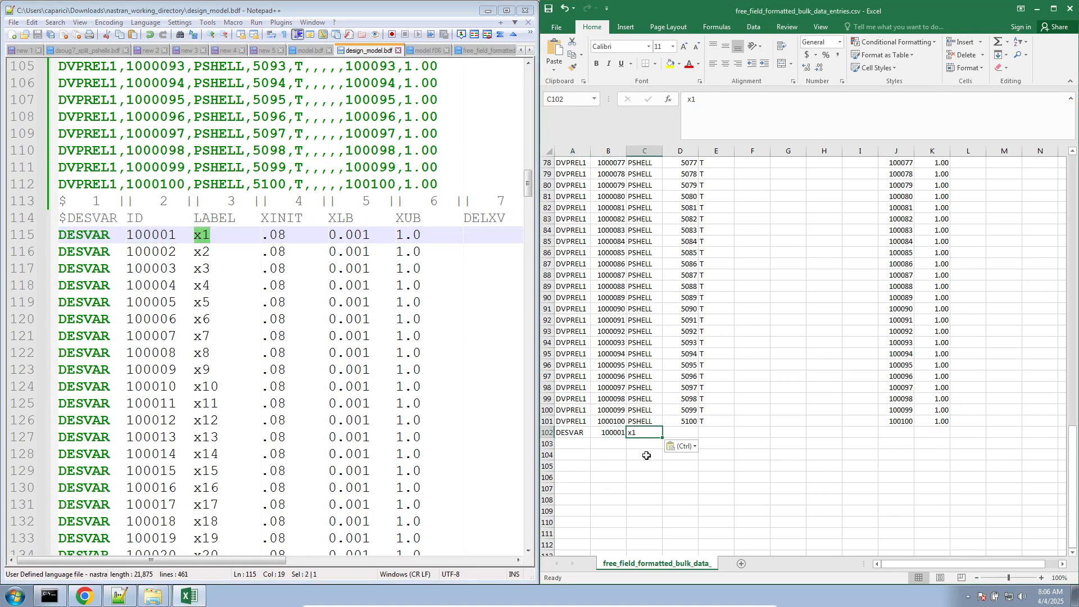
- Copy the first DESVAR entry's XINIT .08, XLB 0.001 and XUB 1.0 into cells D102, E102 and F102
left_click_drag(264, 234, 287, 236)
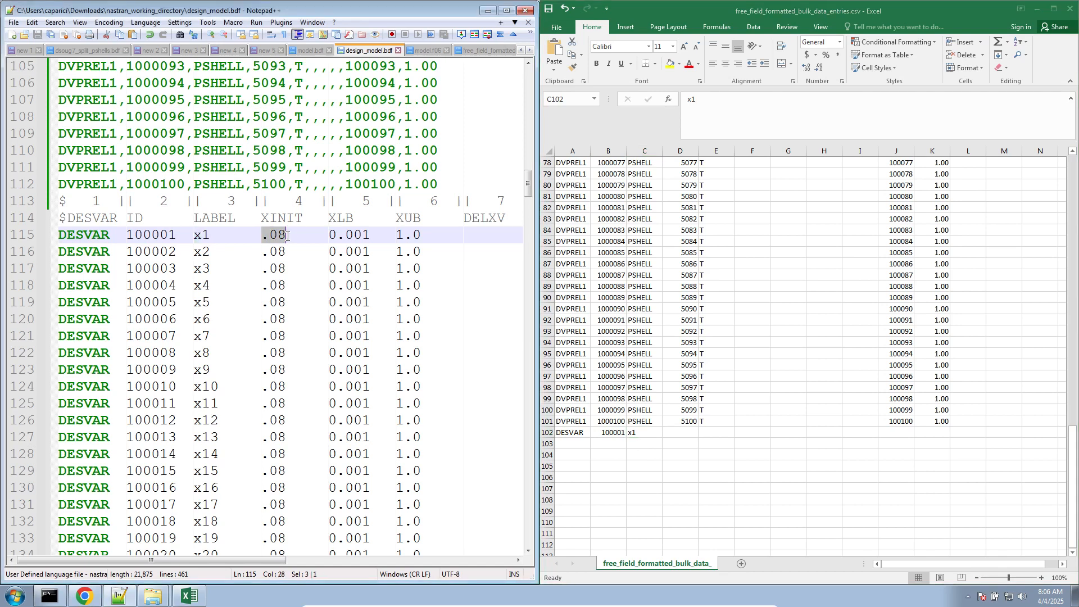
left_click(689, 433)
type("0.08")
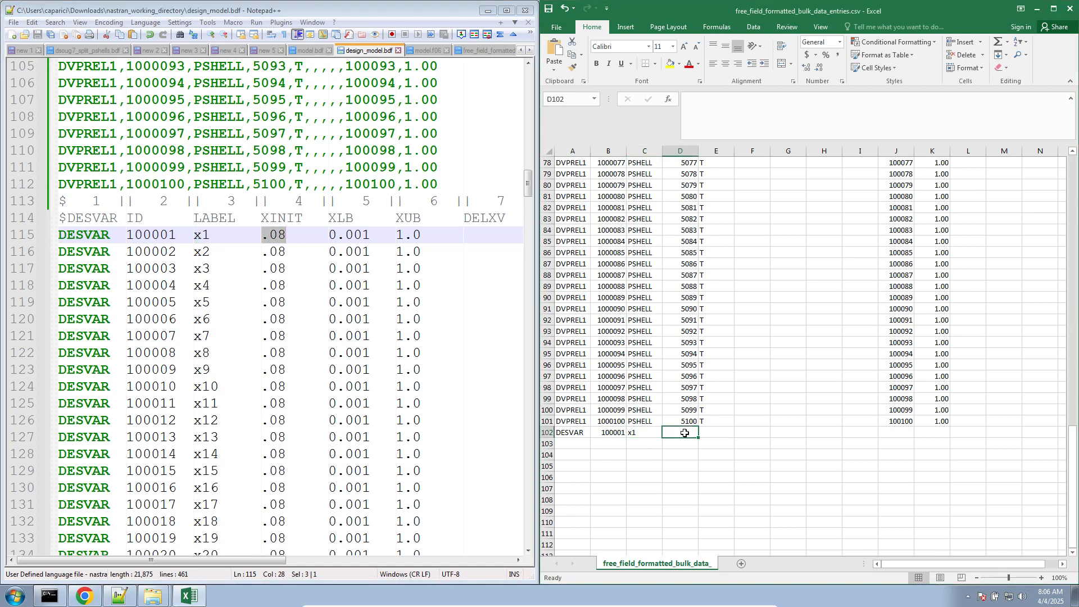
left_click_drag(332, 236, 371, 236)
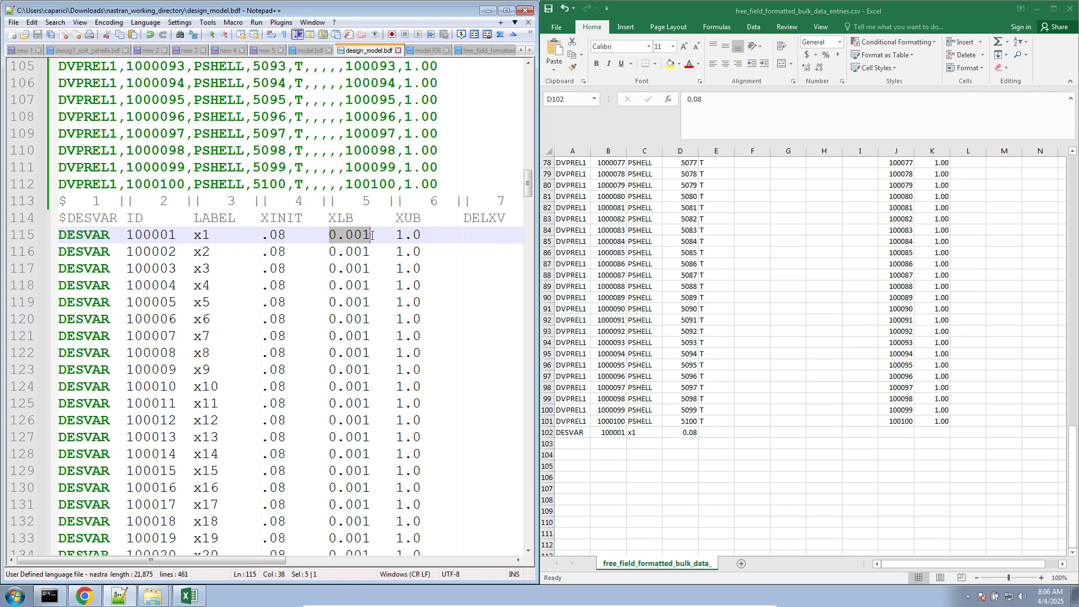
key("ctrl+c")
left_click(716, 432)
key("ctrl+v")
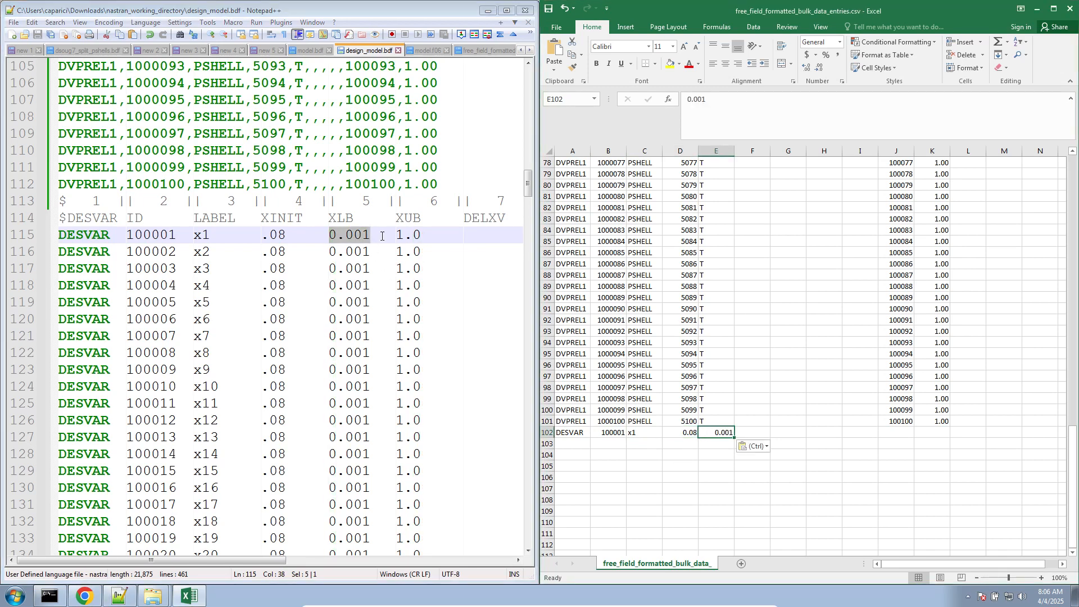
left_click_drag(397, 236, 423, 236)
key("ctrl+c")
left_click(754, 433)
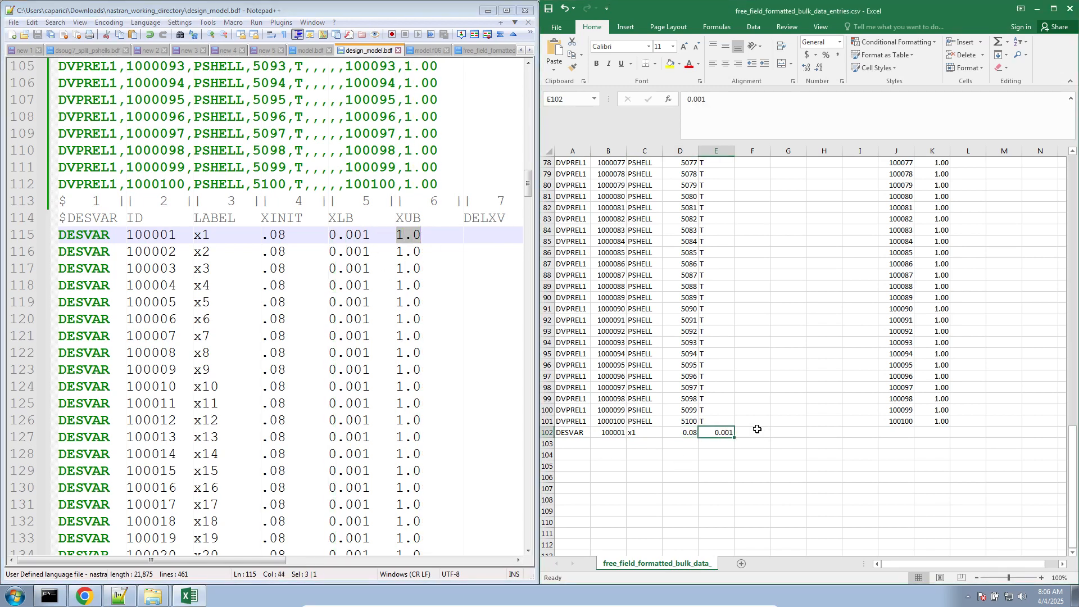
key("ctrl+v")
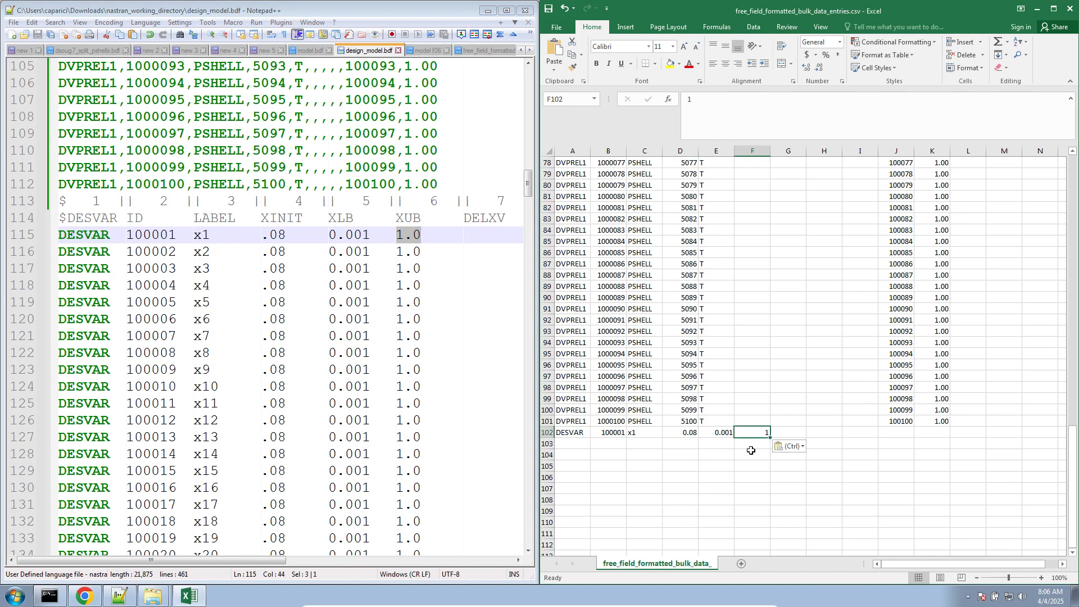
- Format the XUB cells of column F from F102 downward as Number with two decimal places
left_click_drag(748, 436, 761, 553)
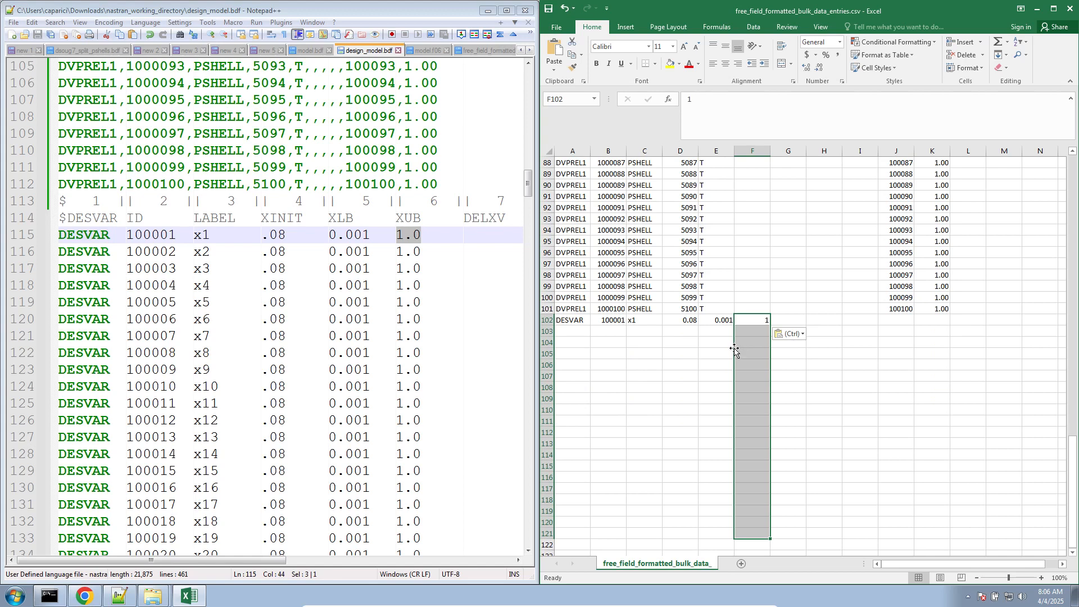
left_click(743, 321)
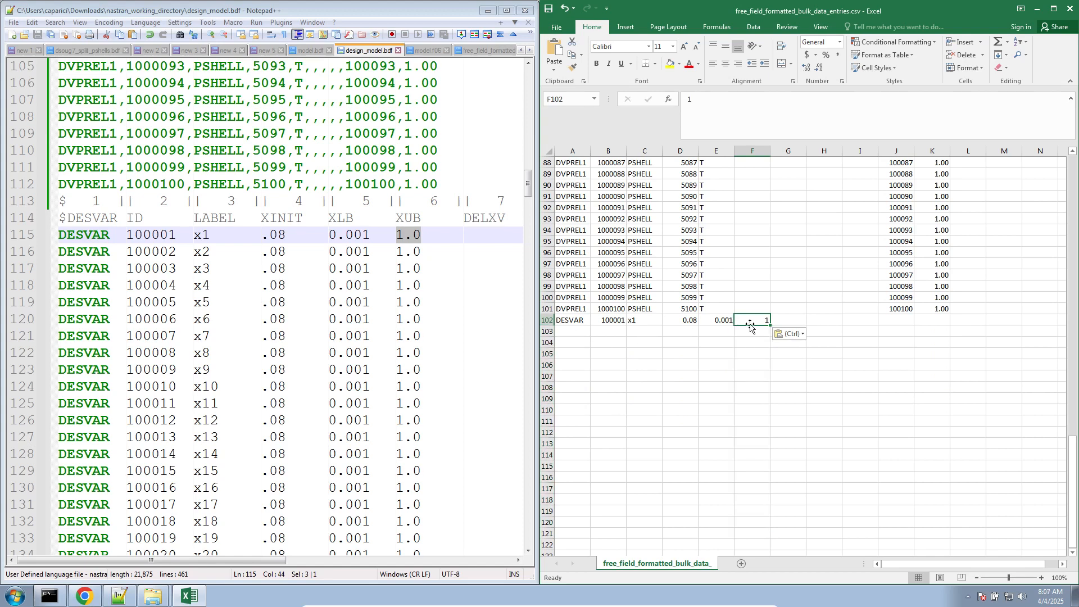
left_click_drag(751, 319, 769, 481)
key("ctrl+v")
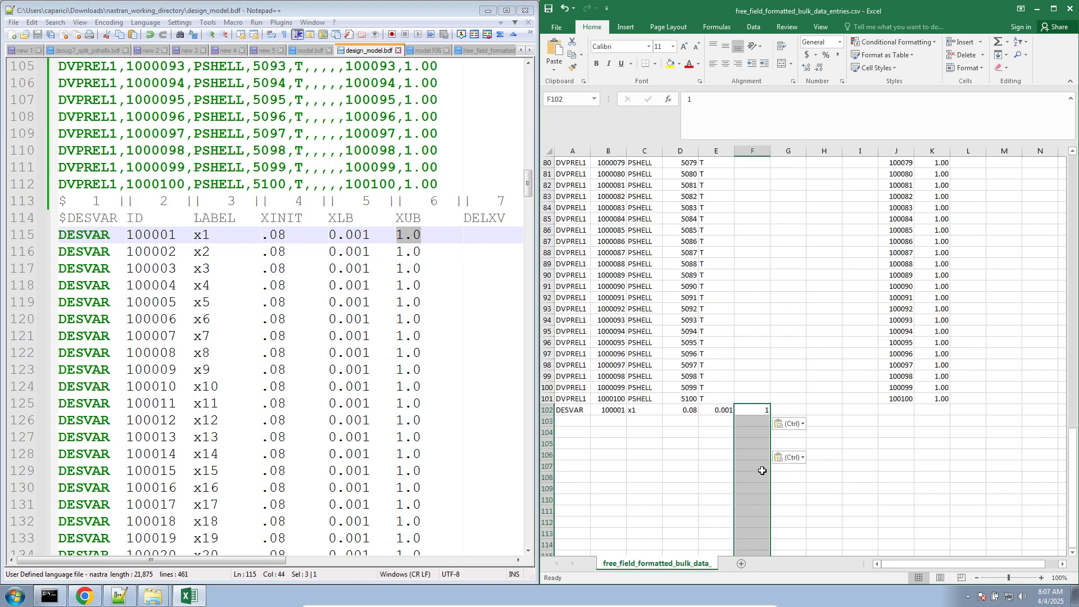
right_click(762, 470)
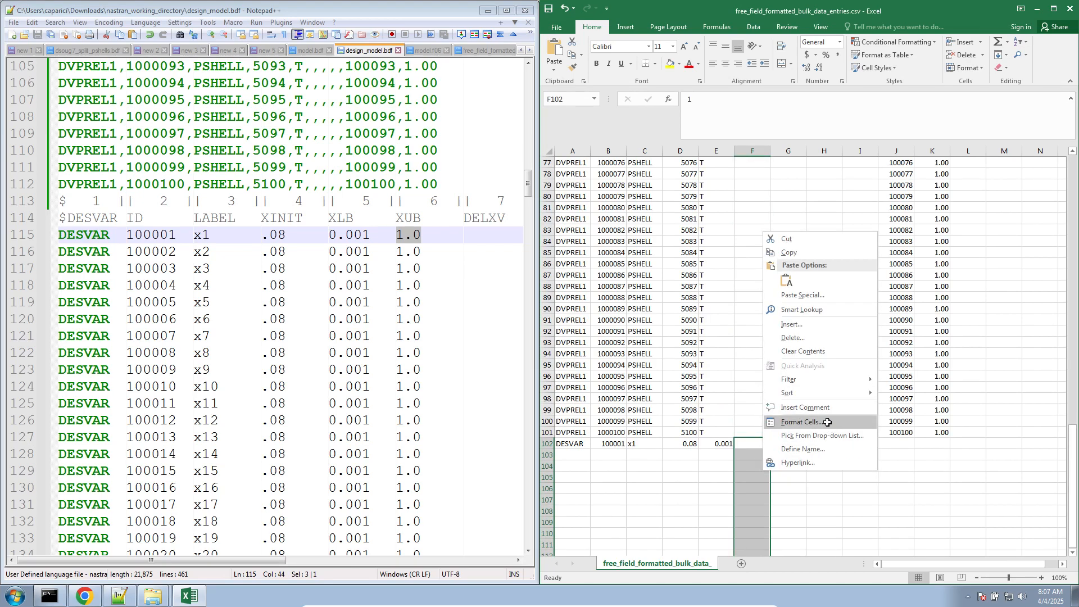
left_click(801, 422)
left_click(735, 344)
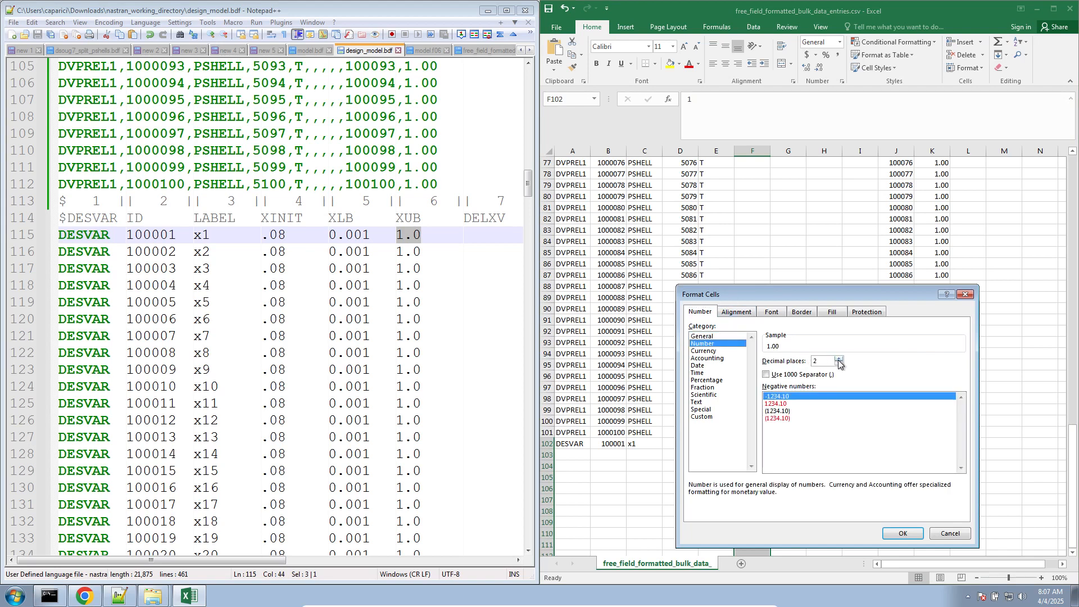
left_click(902, 533)
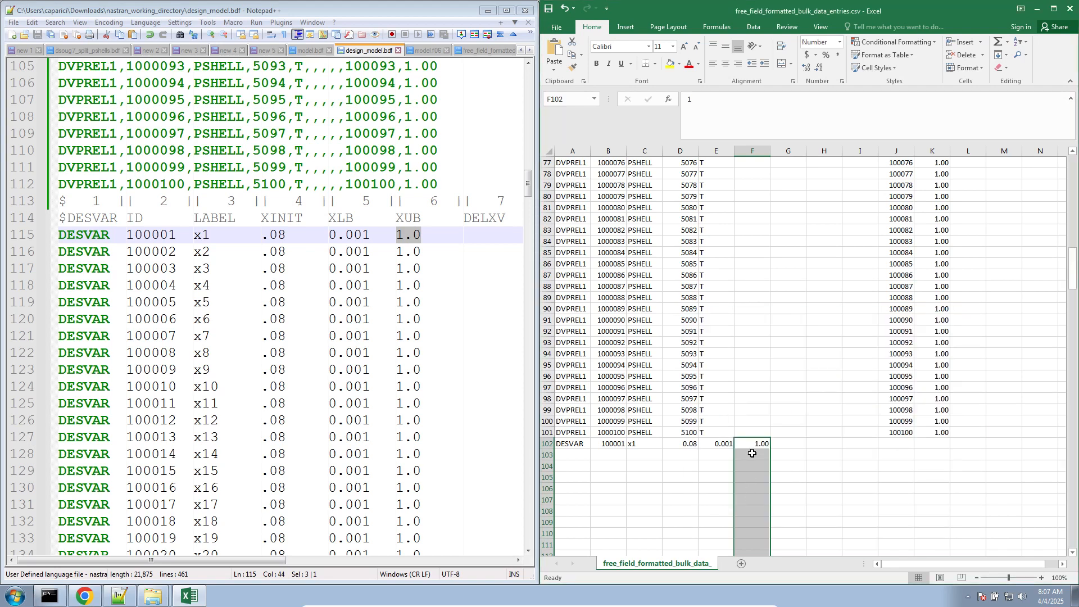
- Fill the design variable IDs down column B from B102 to B201 as a series from 100001 to 100100
scroll(748, 450, "down", 5)
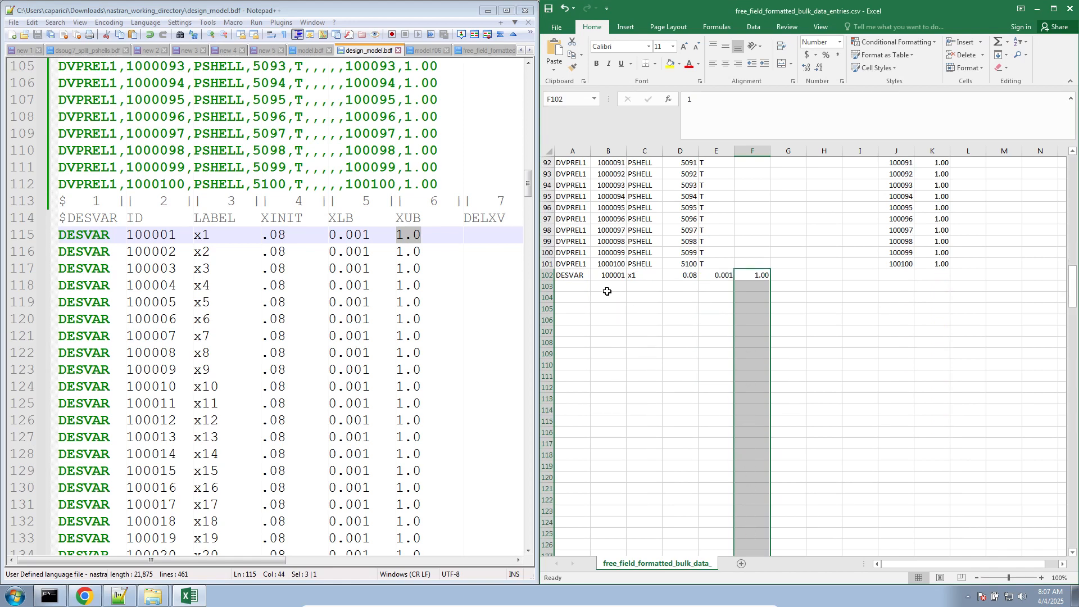
left_click(576, 275)
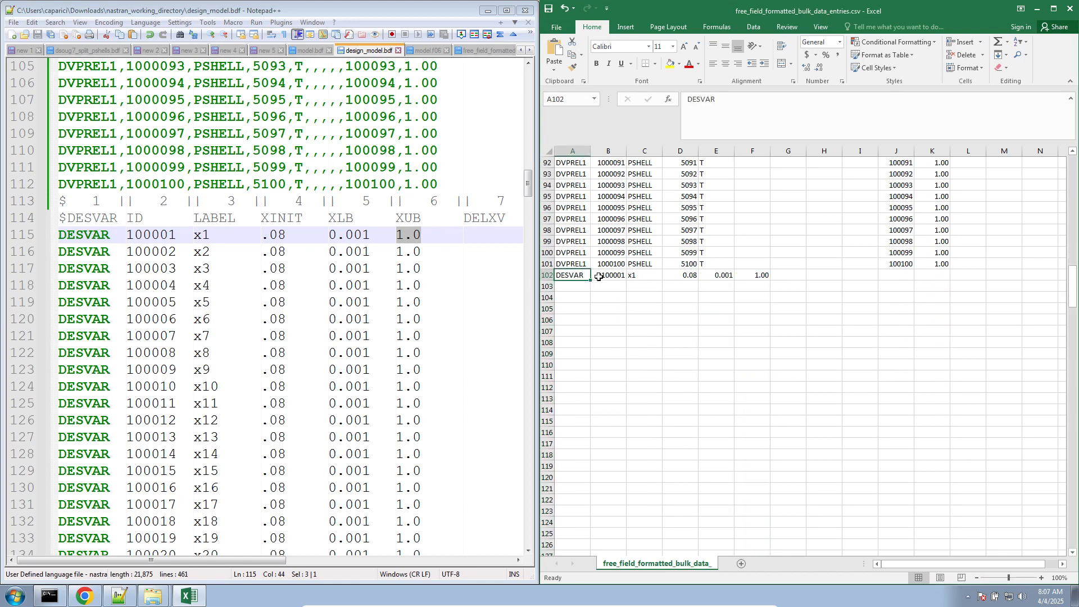
left_click(599, 276)
mouse_move(626, 281)
left_mouse_down()
mouse_move(616, 603)
mouse_move(622, 246)
mouse_move(617, 287)
mouse_move(614, 272)
left_mouse_up()
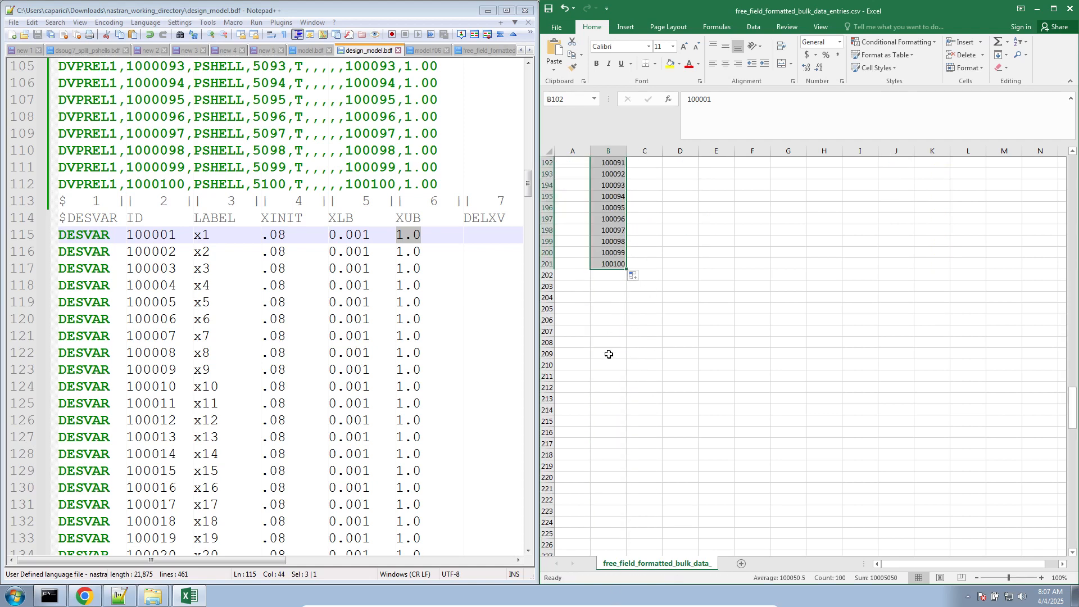
- Fill the DESVAR entry name from A102 down to A201
scroll(609, 354, "up", 20)
scroll(599, 338, "up", 20)
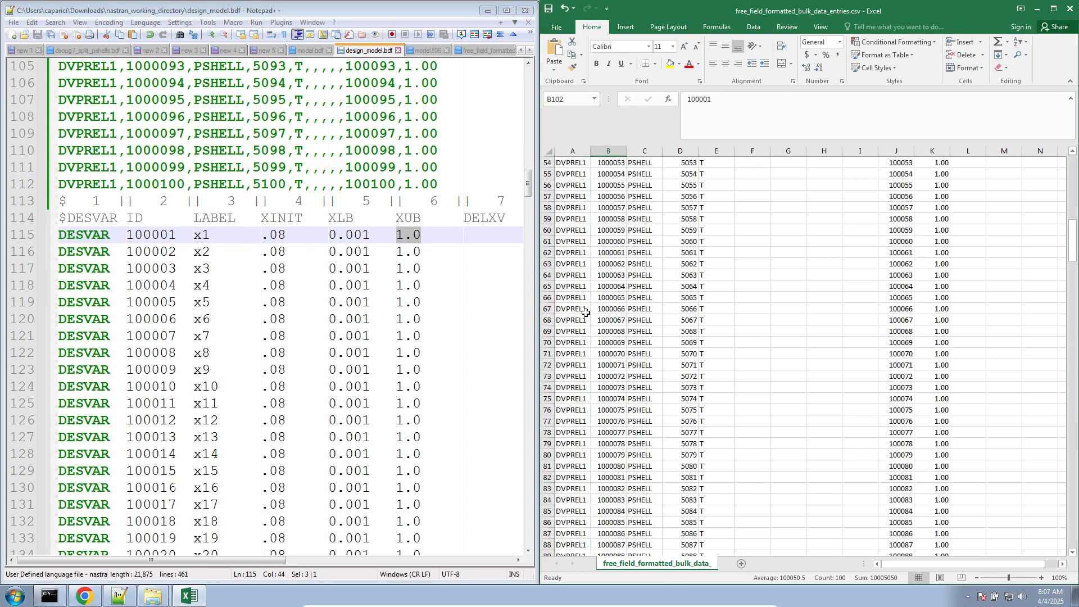
scroll(586, 312, "down", 7)
left_click(580, 328)
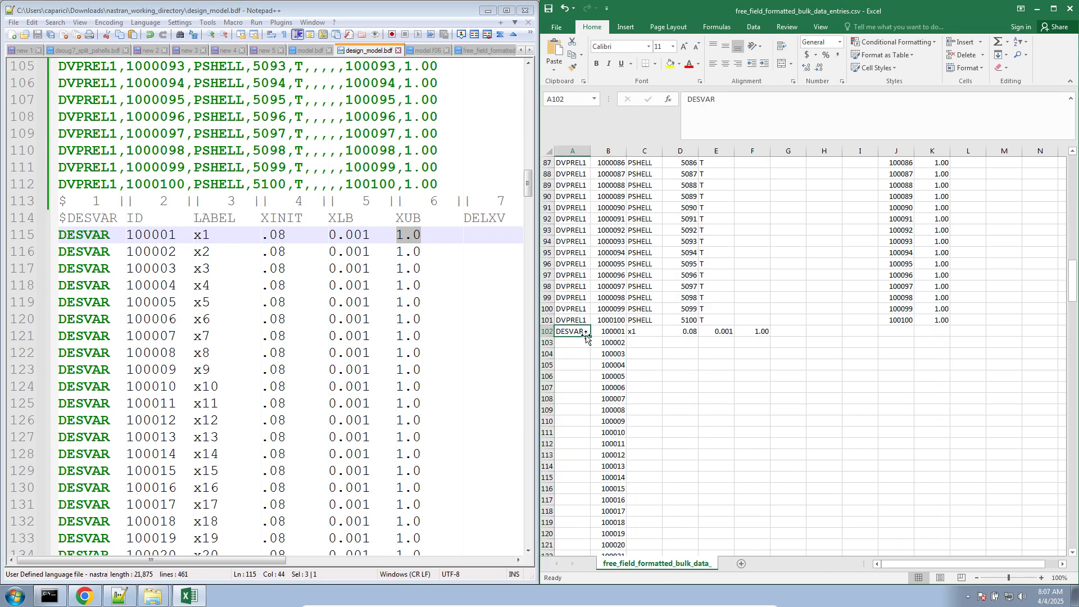
left_click_drag(589, 336, 588, 514)
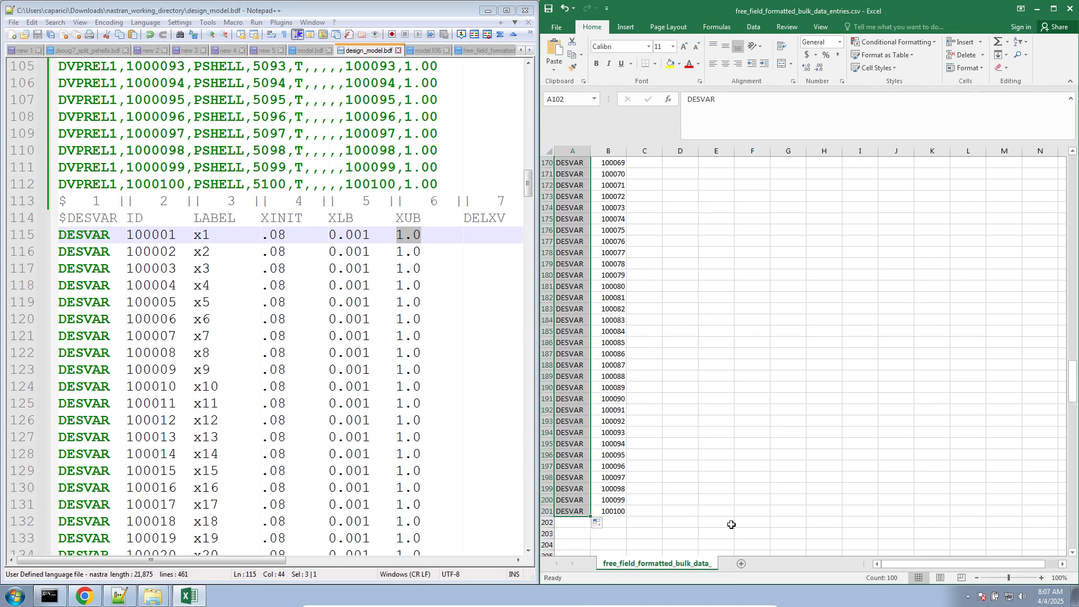
- Fill the labels down column C from C102 to C201 as a series from x1 to x100
scroll(667, 471, "up", 20)
scroll(667, 470, "down", 4)
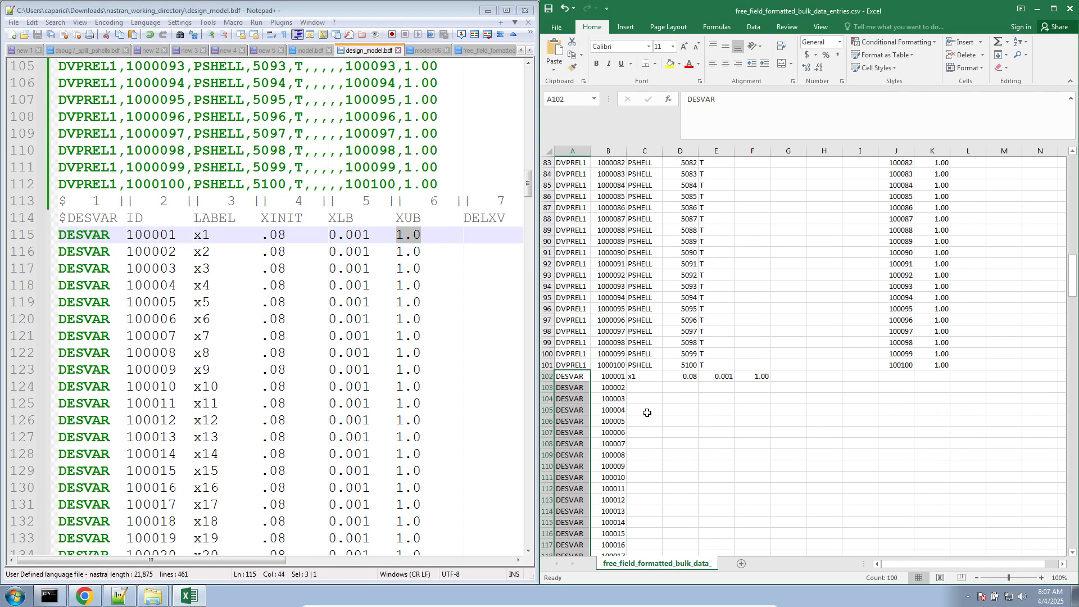
left_click(654, 377)
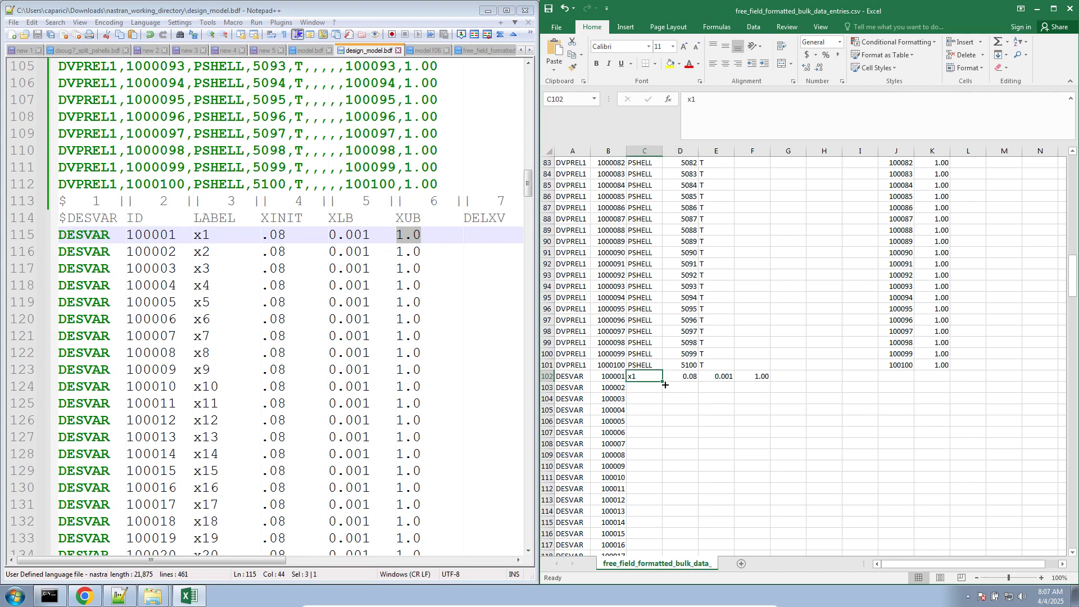
left_click_drag(663, 382, 644, 541)
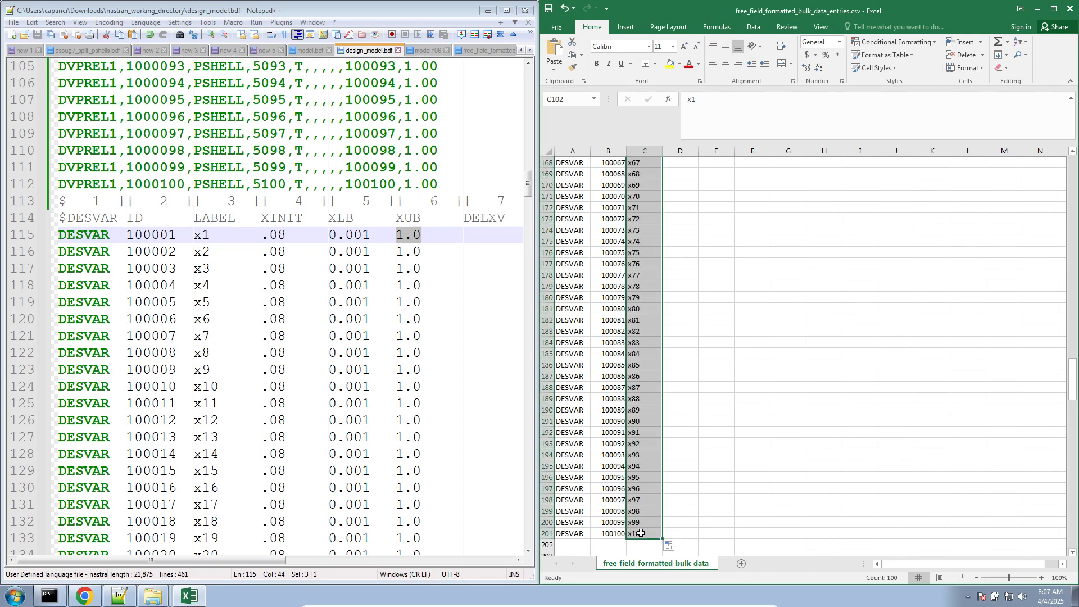
- Fill XINIT 0.08, XLB 0.001 and XUB 1.00 down columns D, E and F from row 102 to row 201
scroll(691, 500, "up", 20)
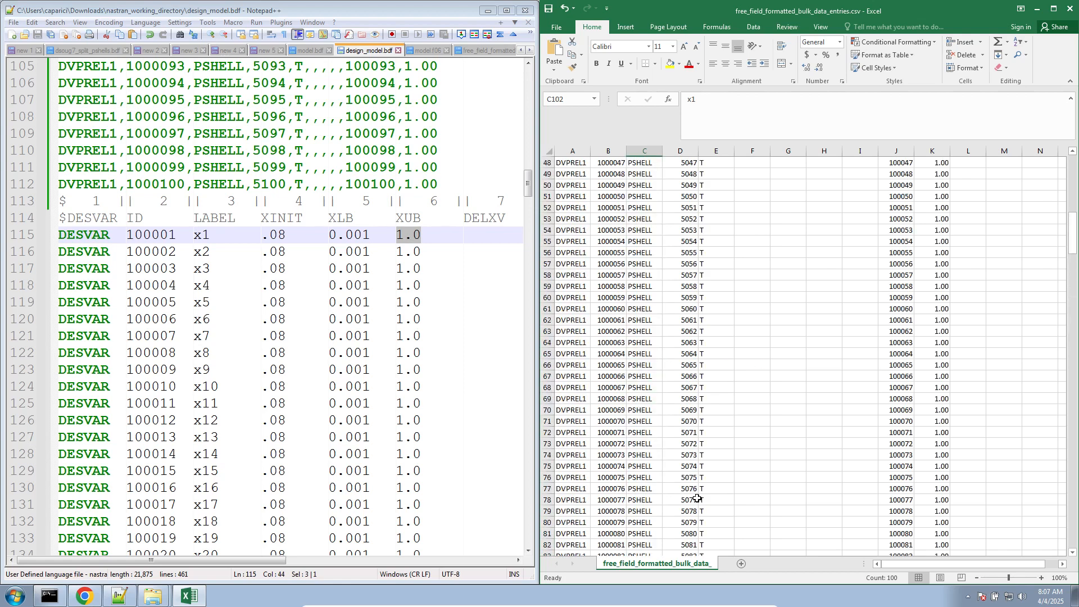
left_click(691, 365)
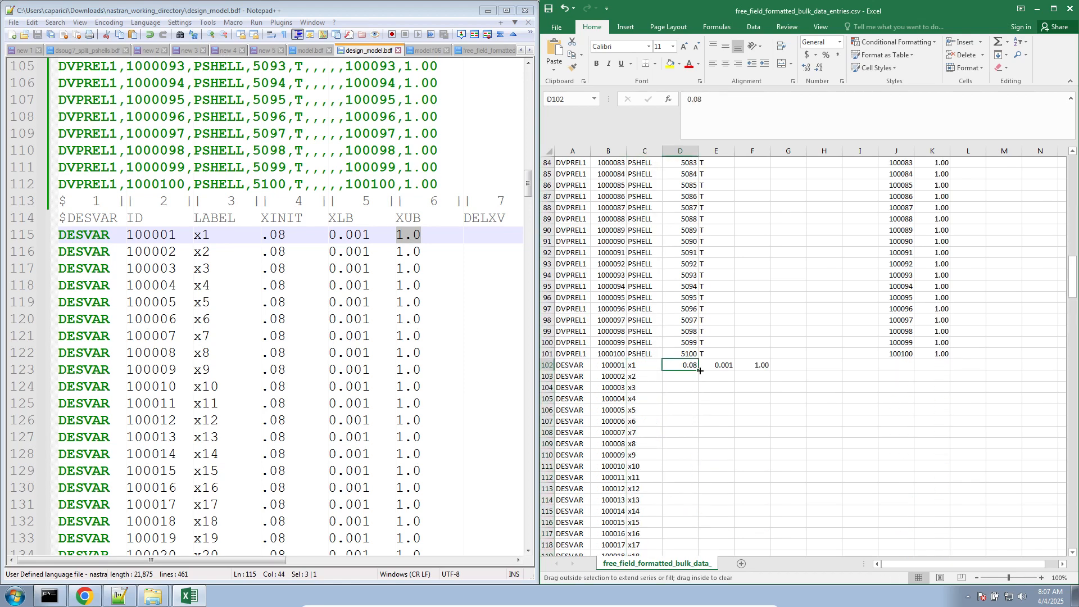
double_click(698, 370)
scroll(697, 431, "down", 8)
scroll(698, 431, "up", 8)
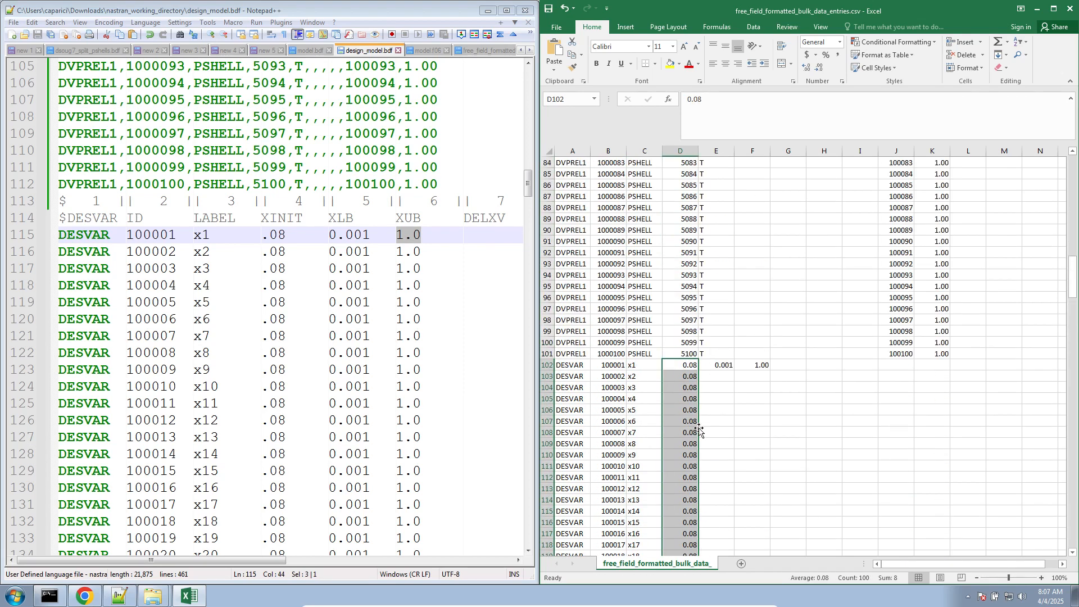
left_click(723, 364)
double_click(734, 370)
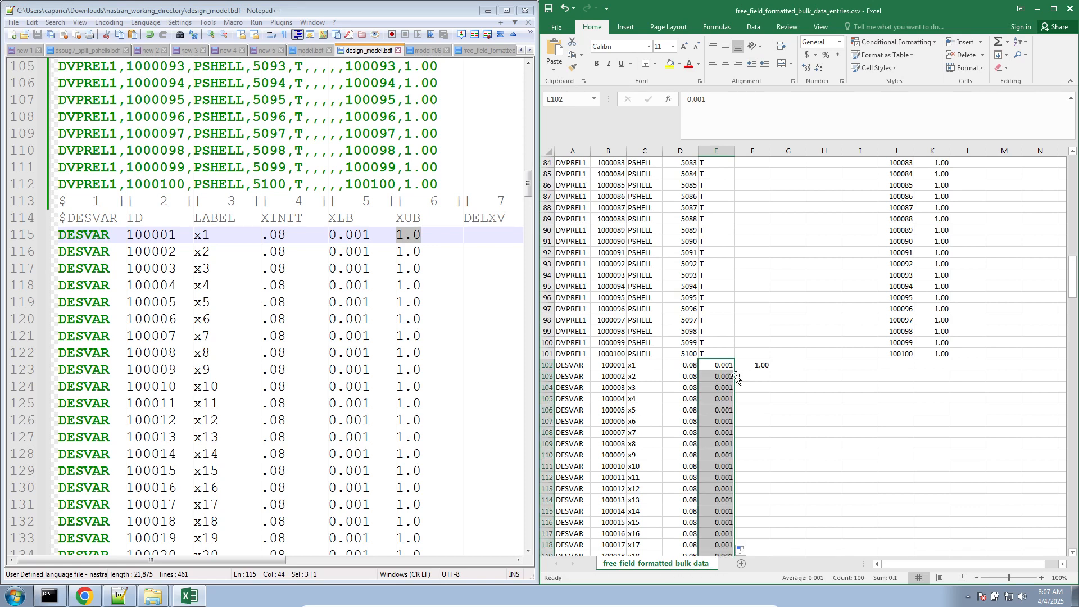
left_click(757, 364)
double_click(771, 371)
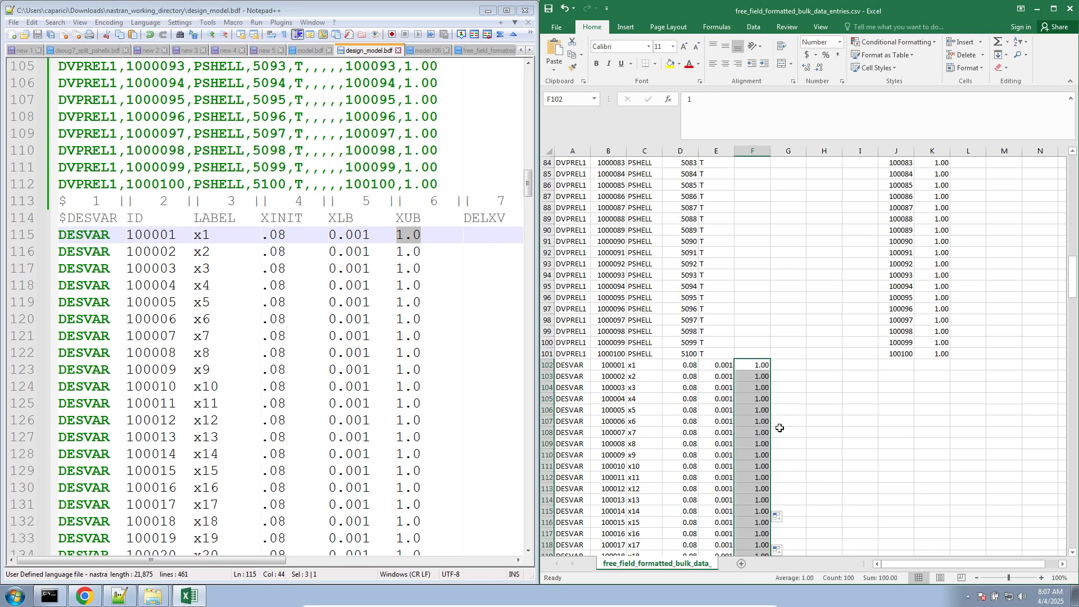
- Save the worksheet, keeping the CSV (Comma delimited) format, and check the last DESVAR entry in row 201
scroll(778, 449, "down", 14)
key("ctrl+s")
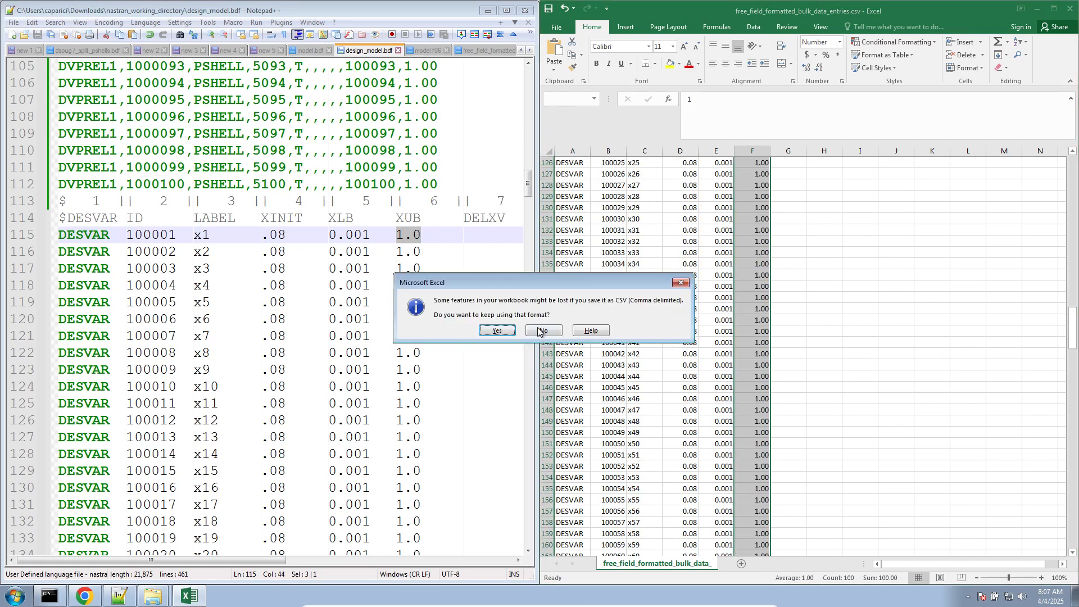
left_click(497, 330)
scroll(714, 357, "down", 18)
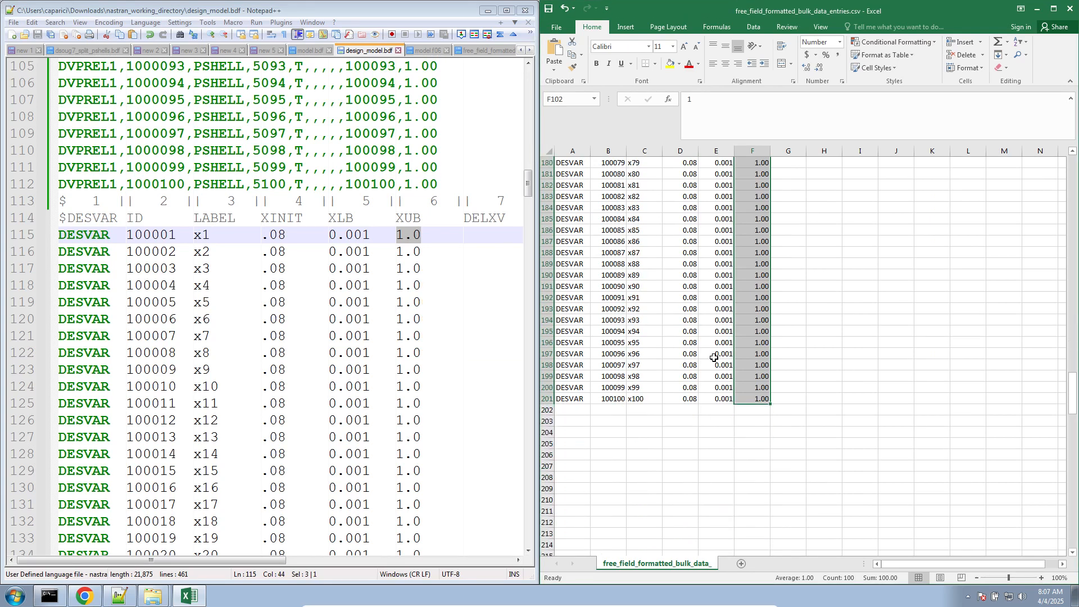
left_click_drag(576, 400, 761, 403)
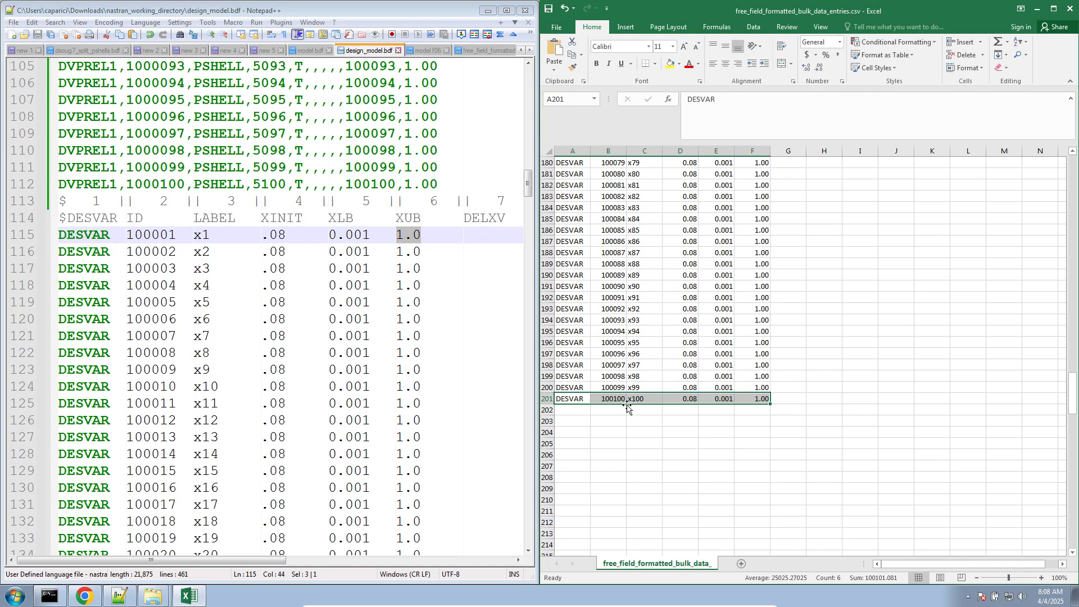
left_click(686, 414)
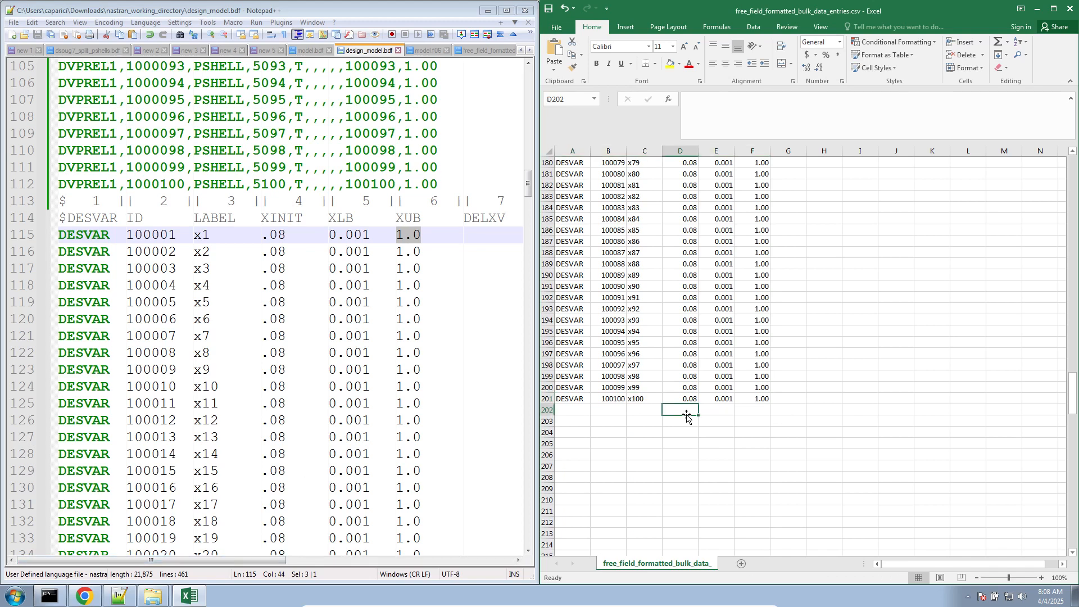
- Switch to free_field_formatted_bulk_data_entries.csv in Notepad++ and examine its DESVAR lines and the comma-only lines below them
left_click(485, 52)
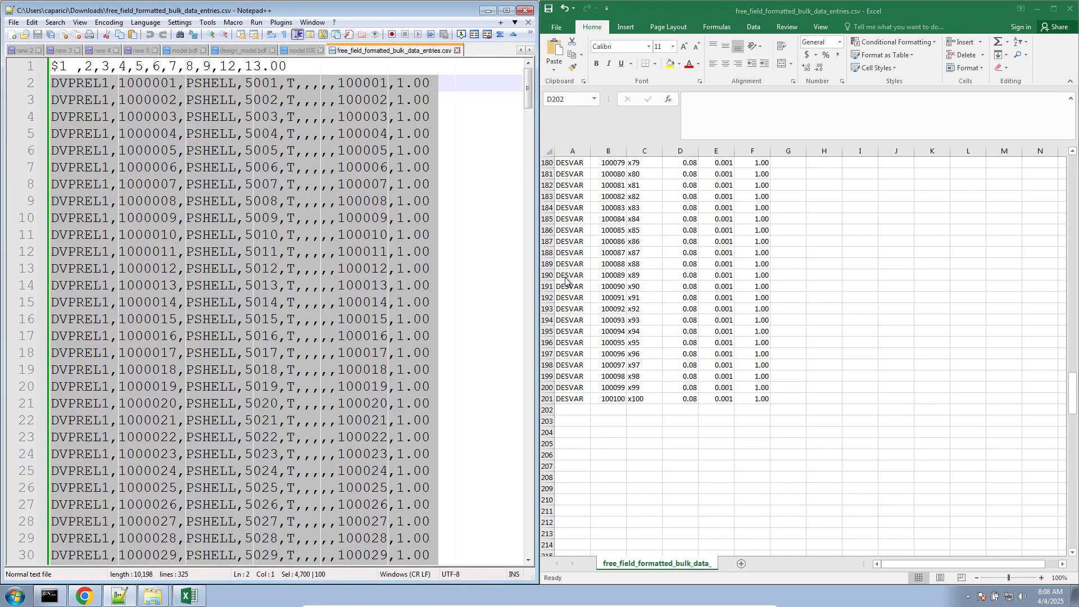
scroll(268, 348, "down", 20)
scroll(268, 348, "down", 20)
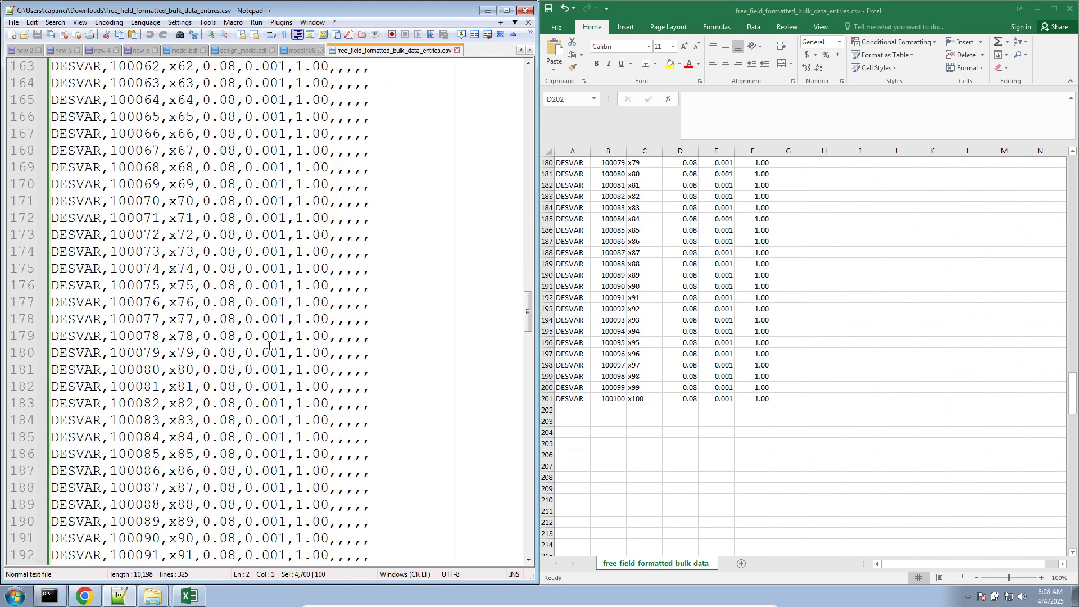
scroll(268, 348, "up", 6)
scroll(269, 345, "up", 2)
scroll(270, 344, "down", 19)
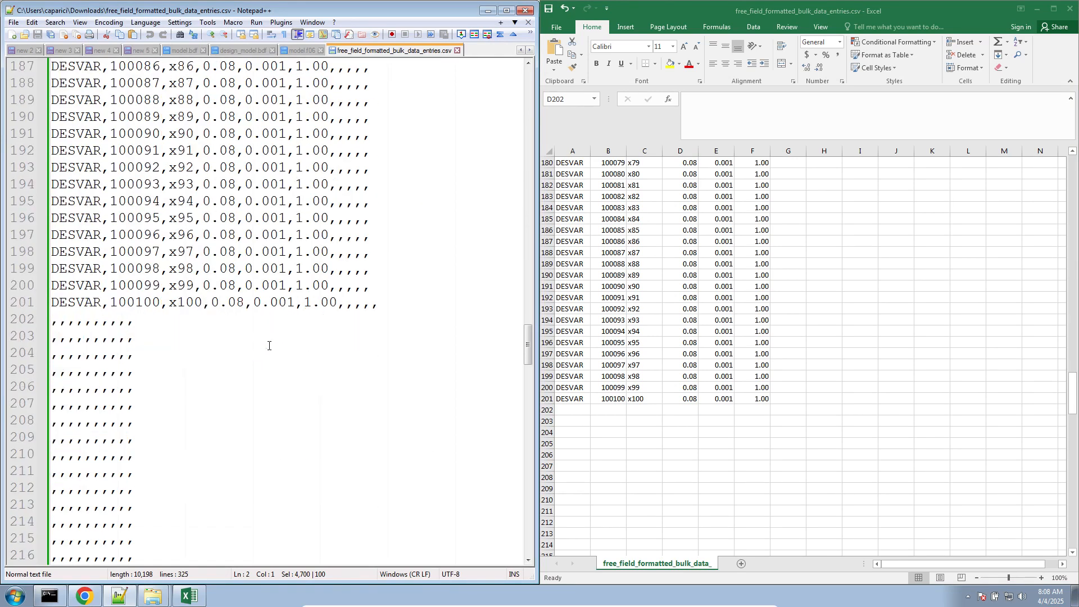
scroll(241, 358, "down", 2)
left_click_drag(169, 404, 58, 218)
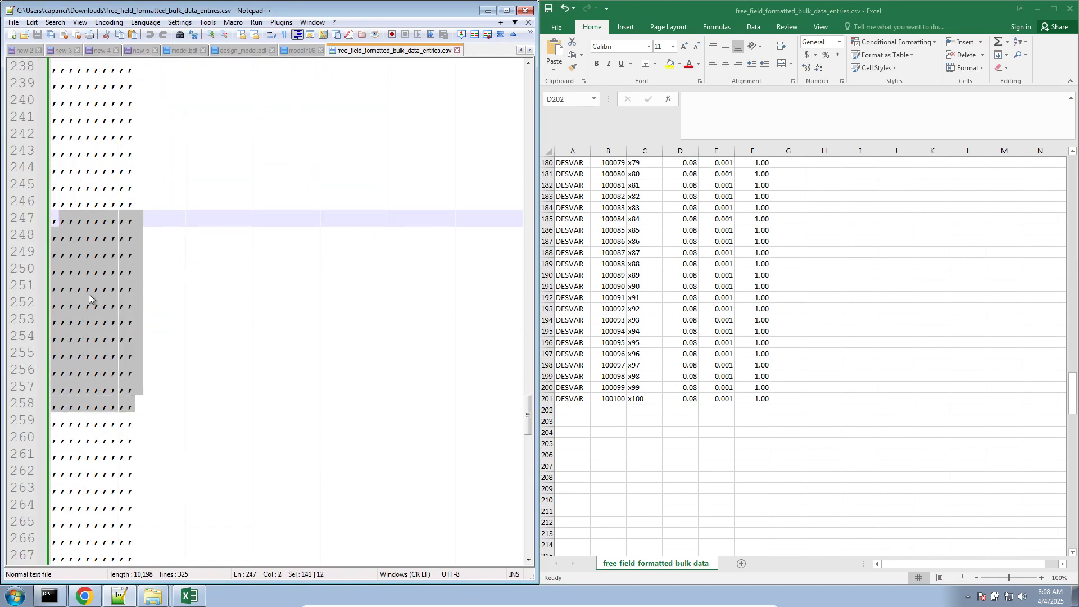
scroll(95, 304, "down", 12)
scroll(95, 304, "up", 18)
scroll(95, 304, "up", 13)
scroll(91, 317, "down", 2)
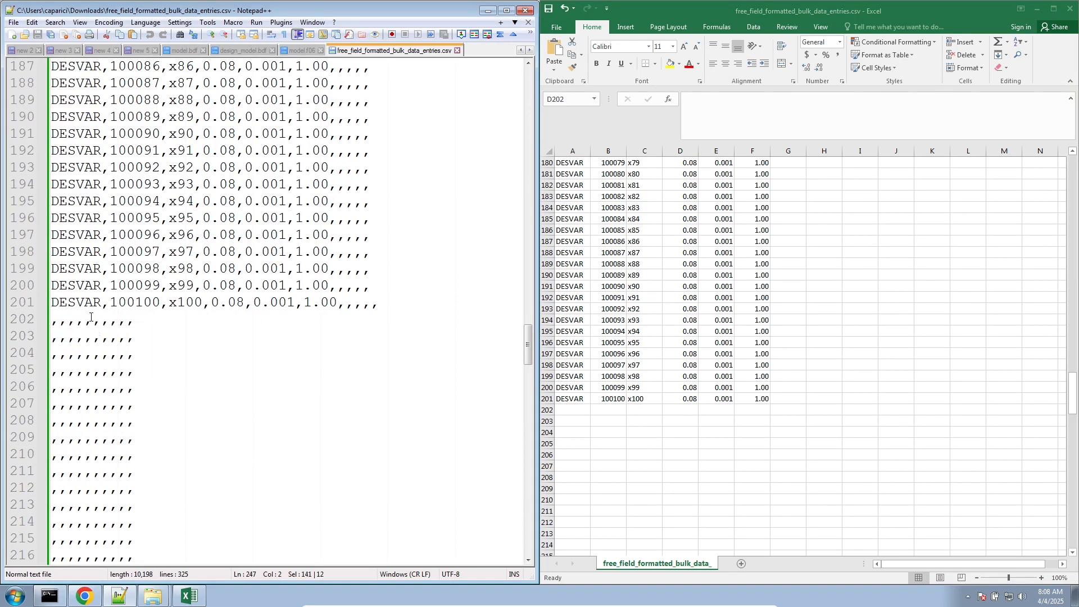
- Copy the comma-separated DESVAR entries 100001 to 100100, lines 102 to 201 of the CSV file
left_click_drag(378, 301, 52, 203)
scroll(92, 203, "up", 17)
scroll(87, 205, "up", 14)
scroll(68, 212, "down", 1)
right_click(178, 209)
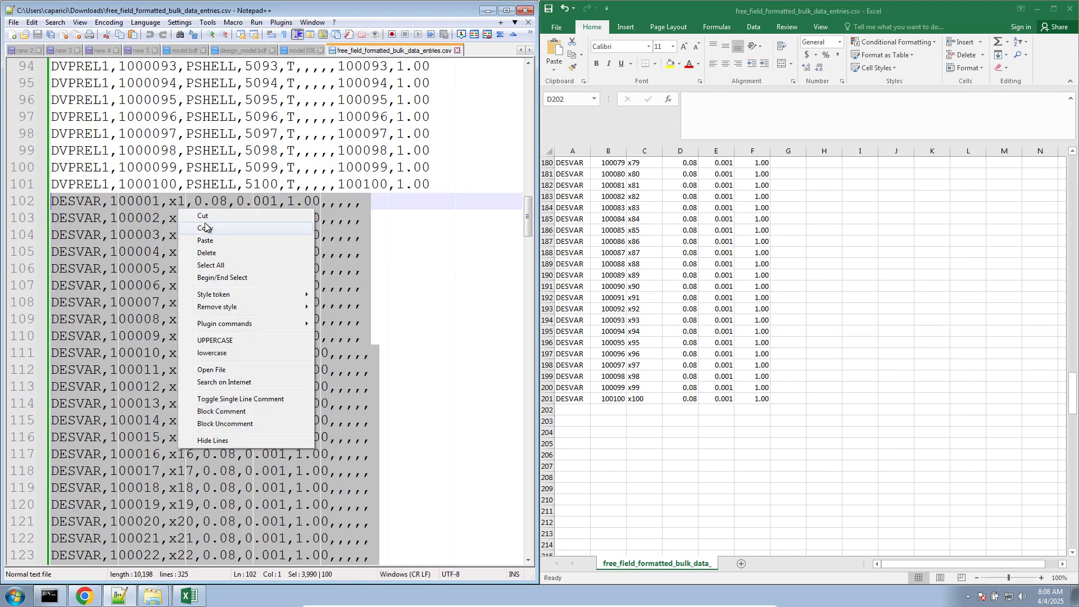
left_click(206, 227)
- Replace the fixed-field DESVAR entries on lines 115 to 214 of design_model.bdf with the copied comma-separated ones and save the file
left_click(242, 50)
scroll(189, 320, "down", 20)
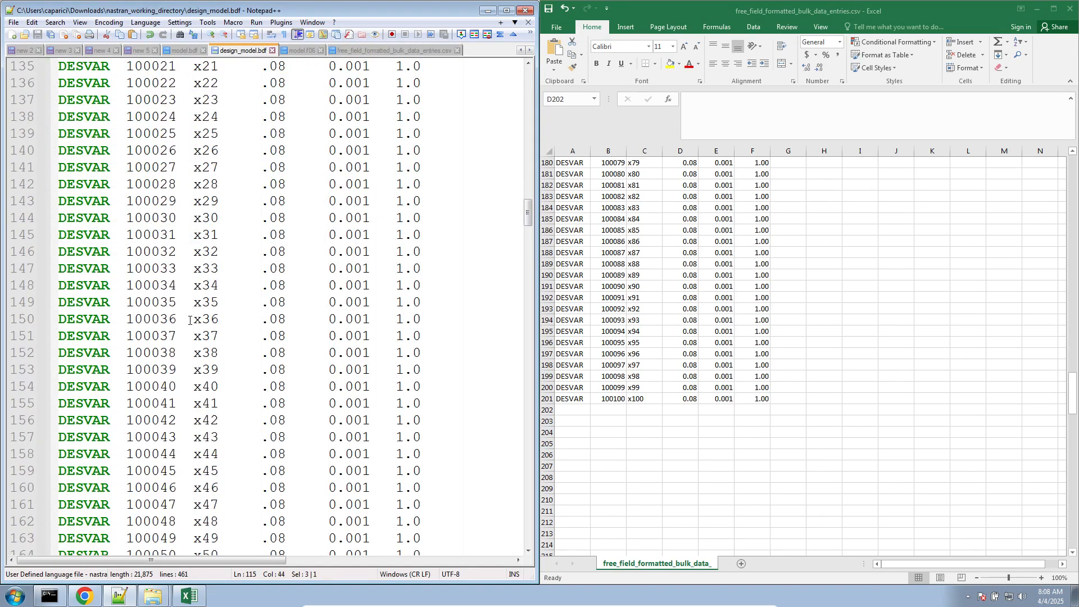
scroll(189, 320, "down", 6)
scroll(347, 353, "up", 4)
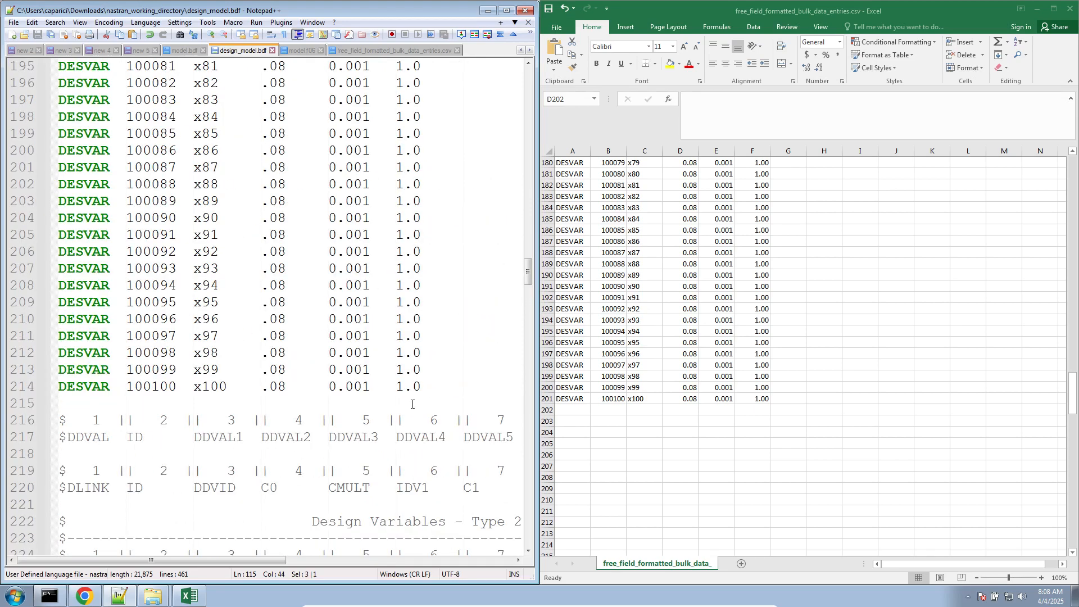
left_click_drag(412, 404, 158, 372)
scroll(329, 402, "up", 18)
scroll(276, 352, "up", 15)
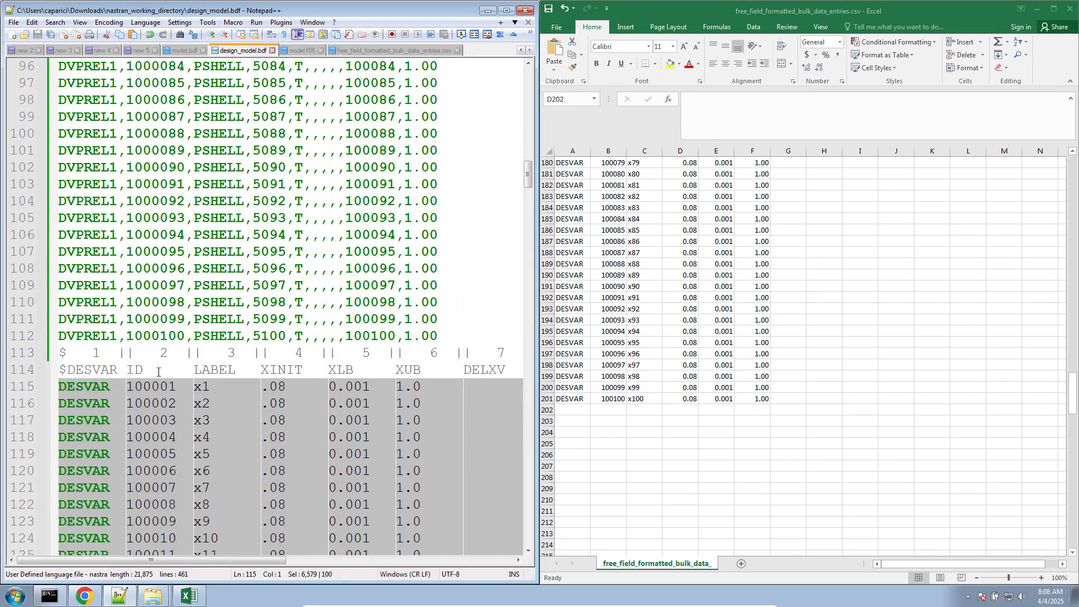
key("ctrl+v")
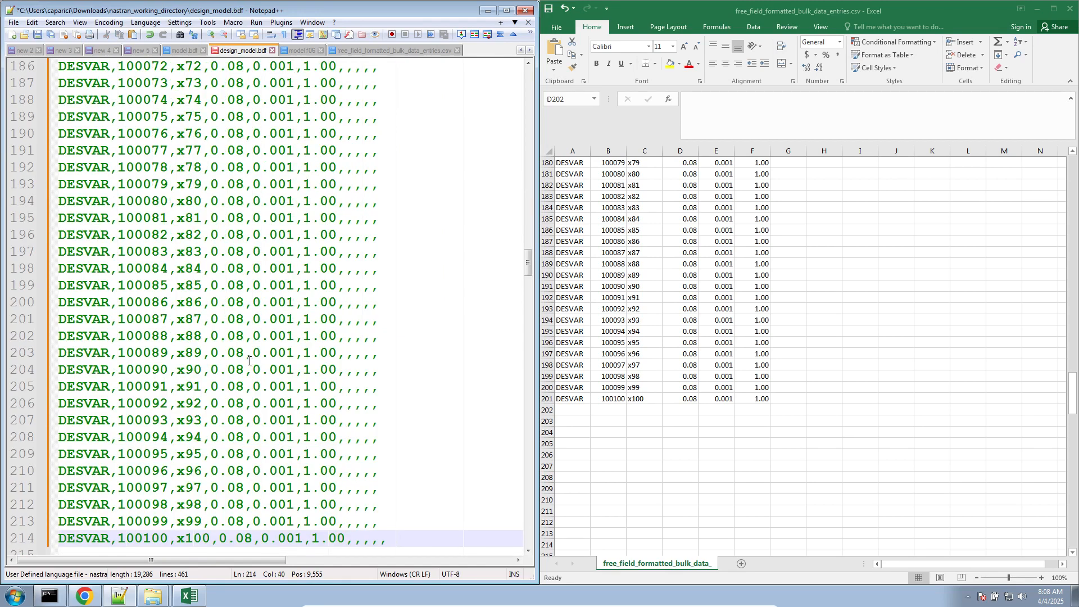
key("ctrl+s")
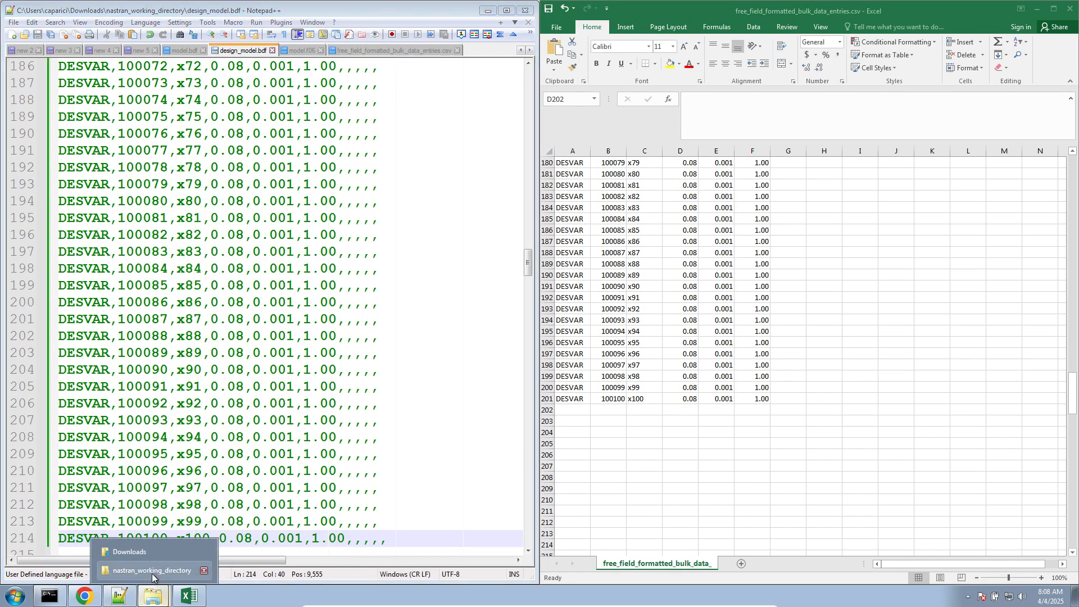
- Delete the previous run's output files from nastran_working_directory, keeping the BDF files, and launch a new run with Start MSC Nastran
left_click(153, 594)
left_click(471, 245, "shift")
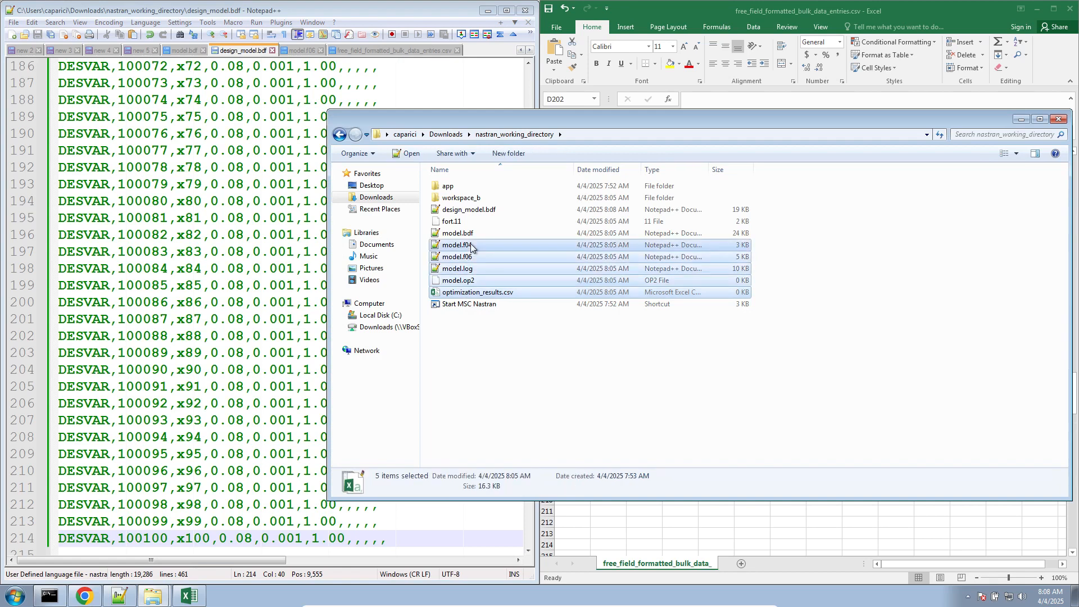
left_click(469, 222, "ctrl")
key("Delete")
key("Return")
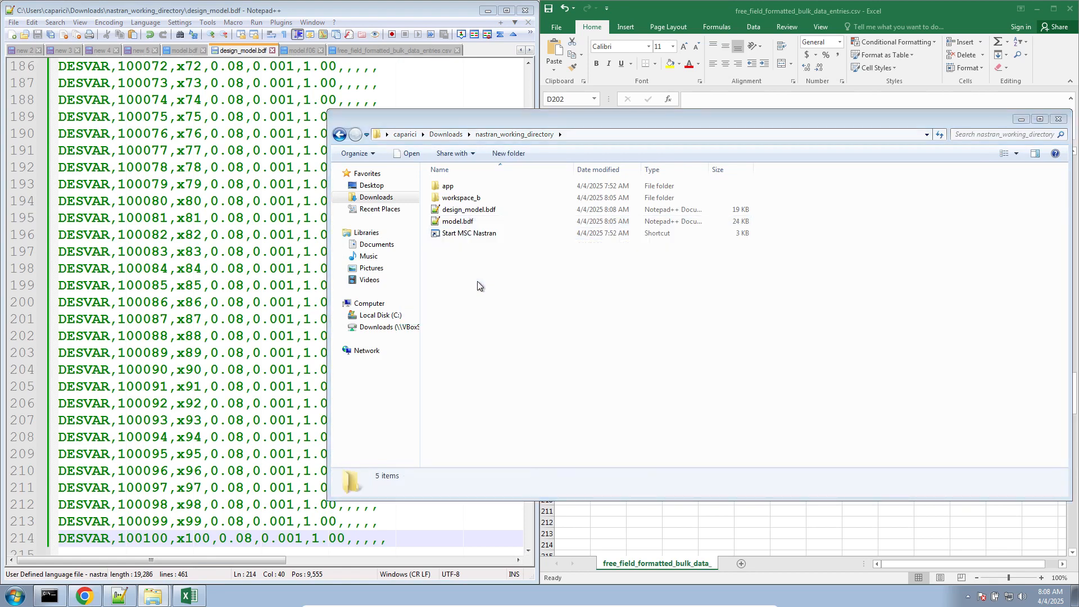
double_click(477, 233)
left_click(570, 308)
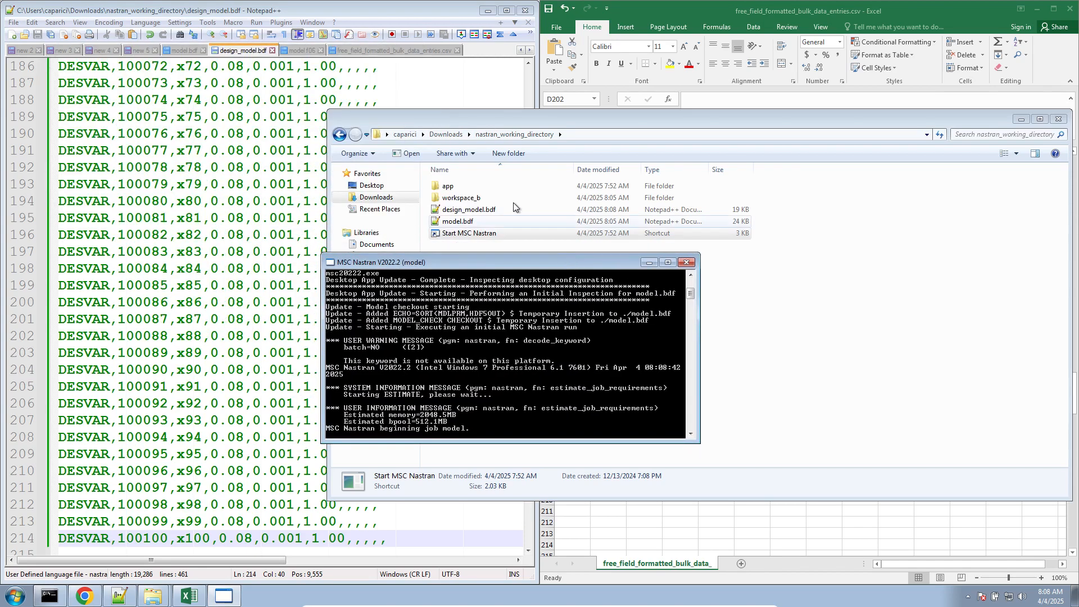
- Maximize Notepad++, clone model.f06 to the other view, and show design_model.bdf beside it
left_click(505, 11)
left_click(404, 140)
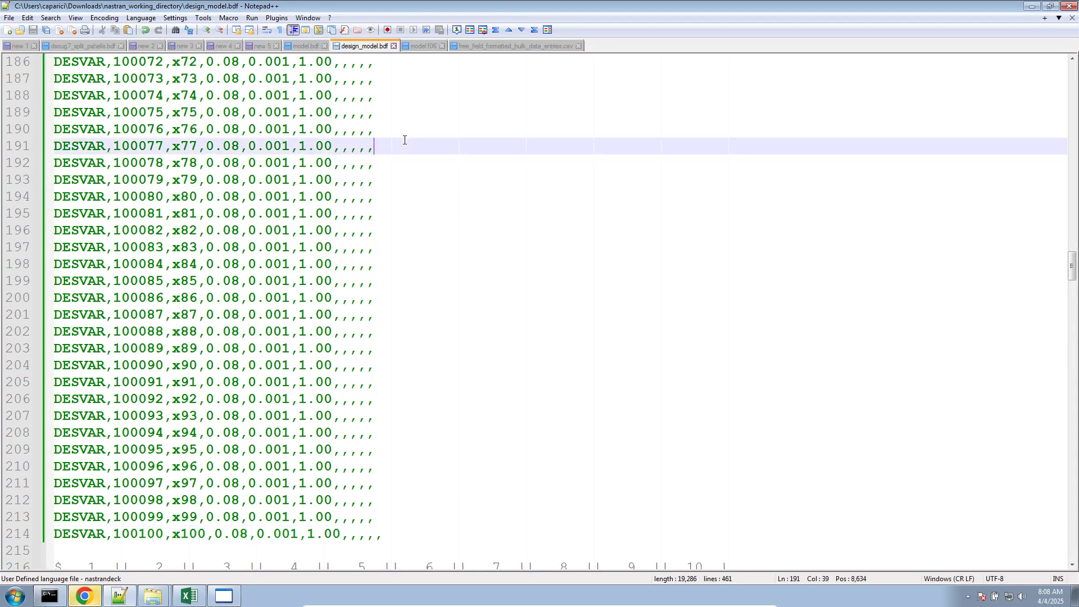
right_click(422, 46)
mouse_move(518, 208)
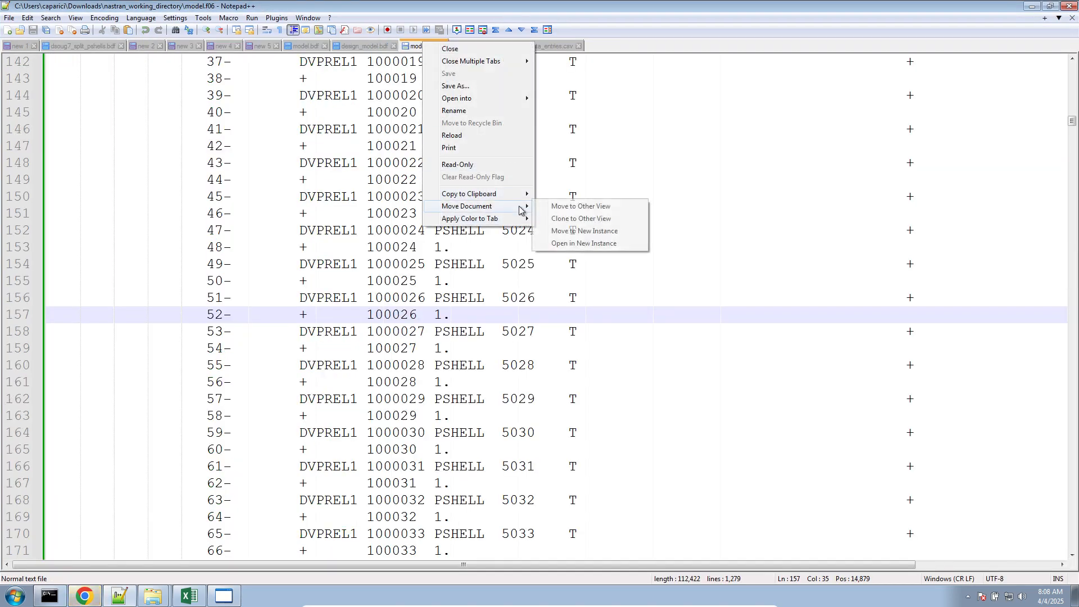
left_click(562, 219)
left_click(409, 196)
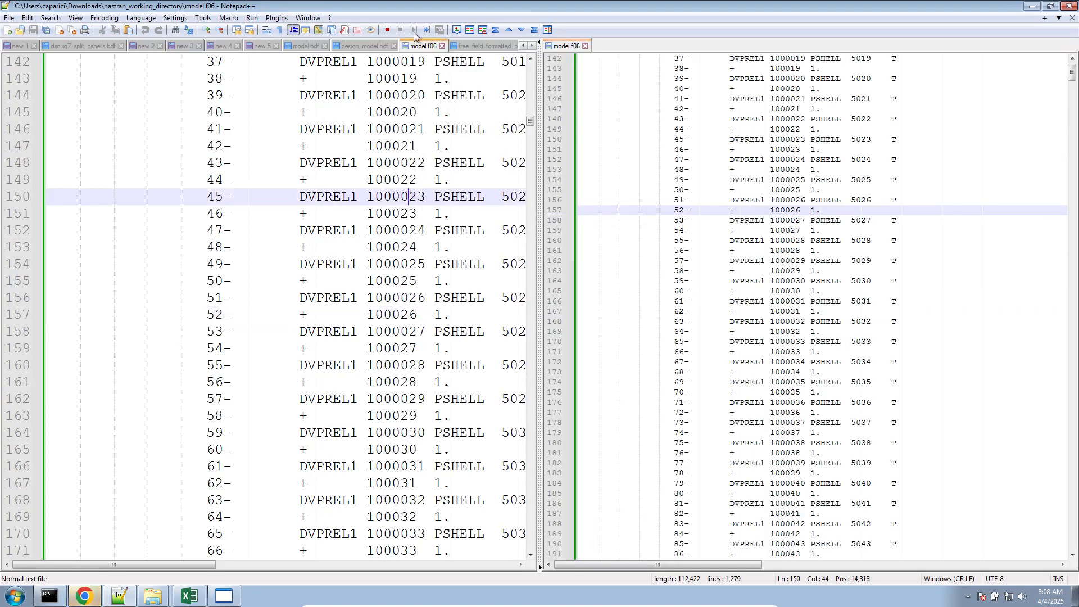
left_click(382, 46)
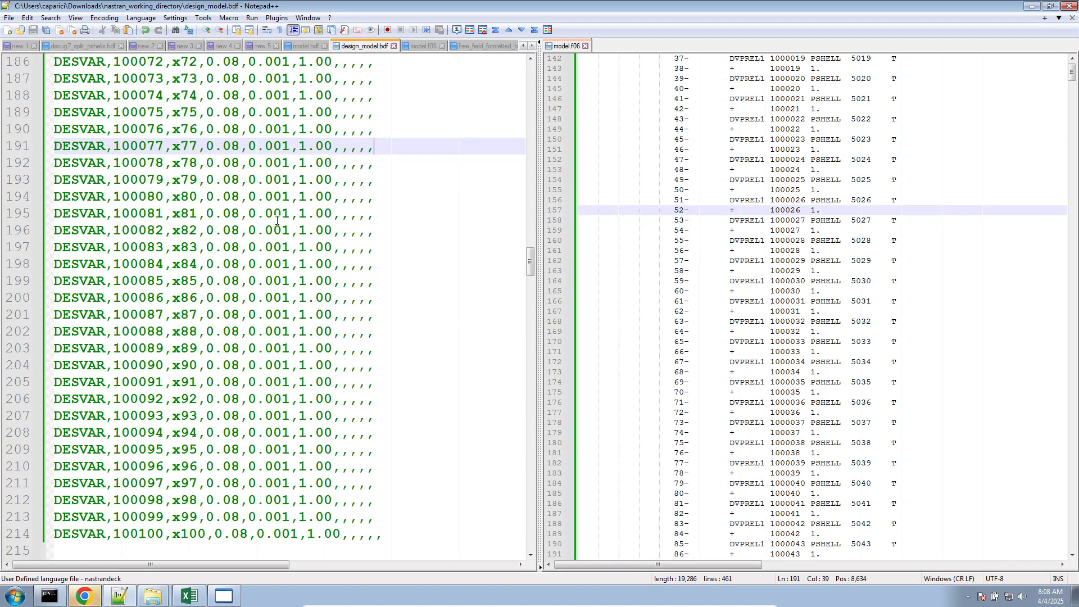
- Check the status of the model.bdf job in Chrome and return to model.f06 in Notepad++
left_click(85, 595)
left_click(803, 17)
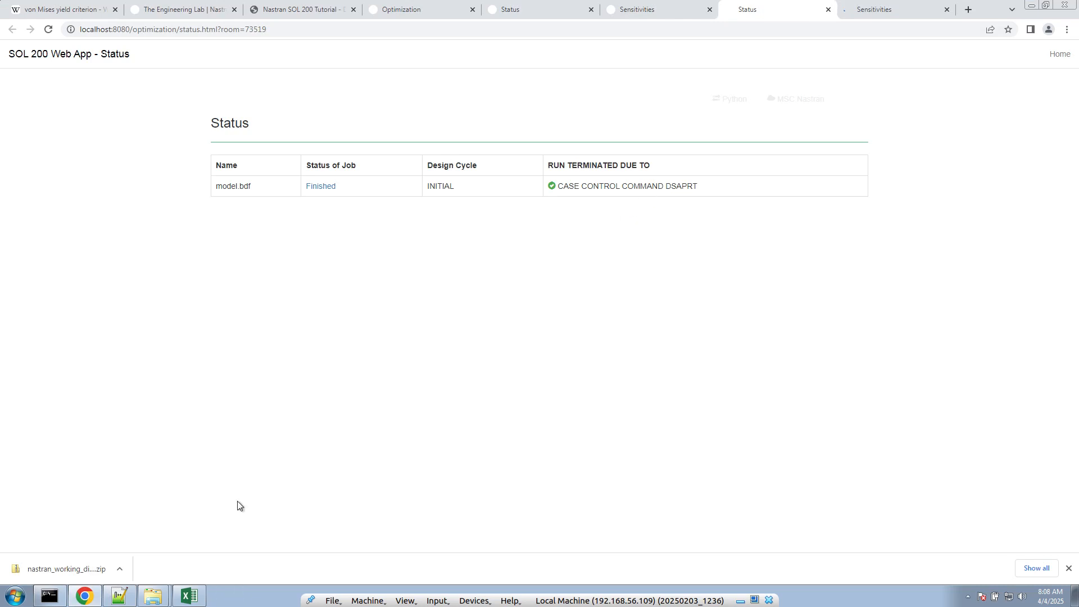
left_click(85, 596)
left_click(252, 367)
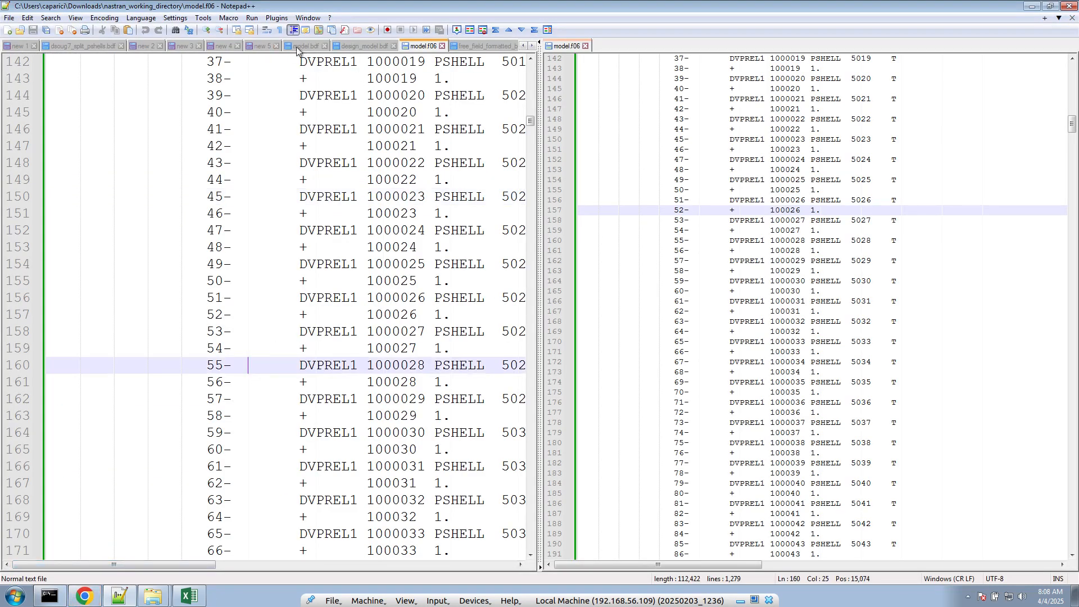
- Highlight the comma-separated DESVAR entries from 100060 to 100075 in design_model.bdf
left_click(354, 47)
scroll(281, 236, "up", 5)
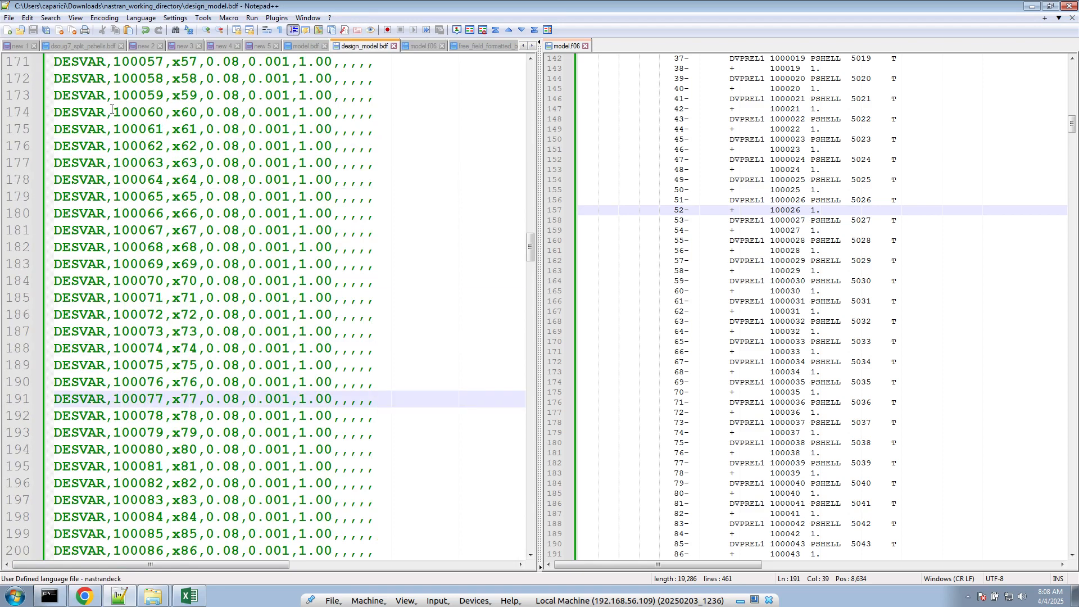
left_click_drag(113, 112, 343, 371)
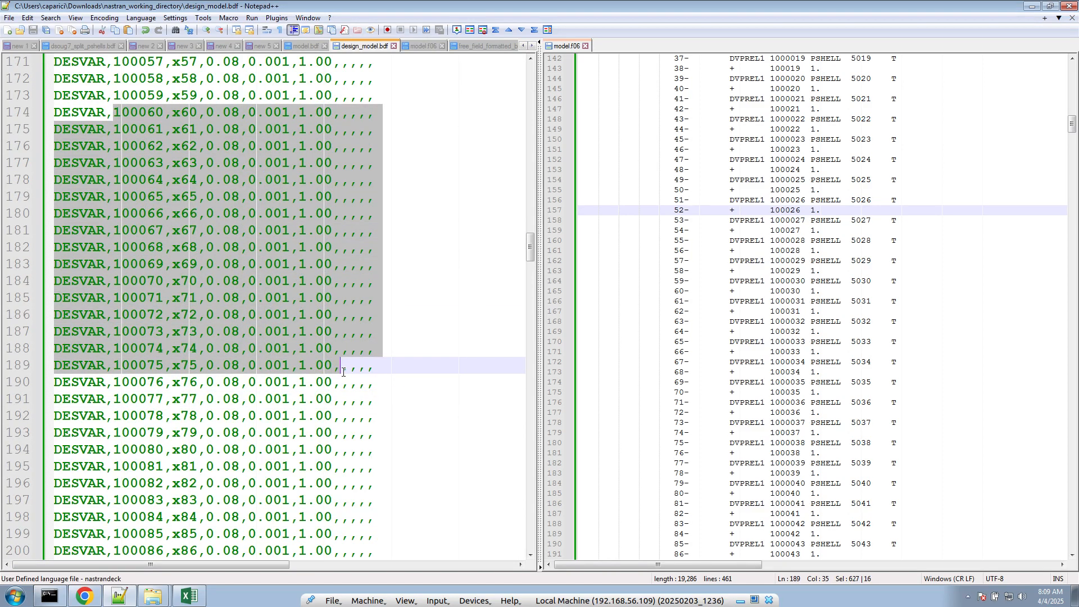
- Examine the sorted bulk data echo in model.f06, down to the model summary, for the types of entries listed
left_click(855, 321)
scroll(853, 298, "up", 18)
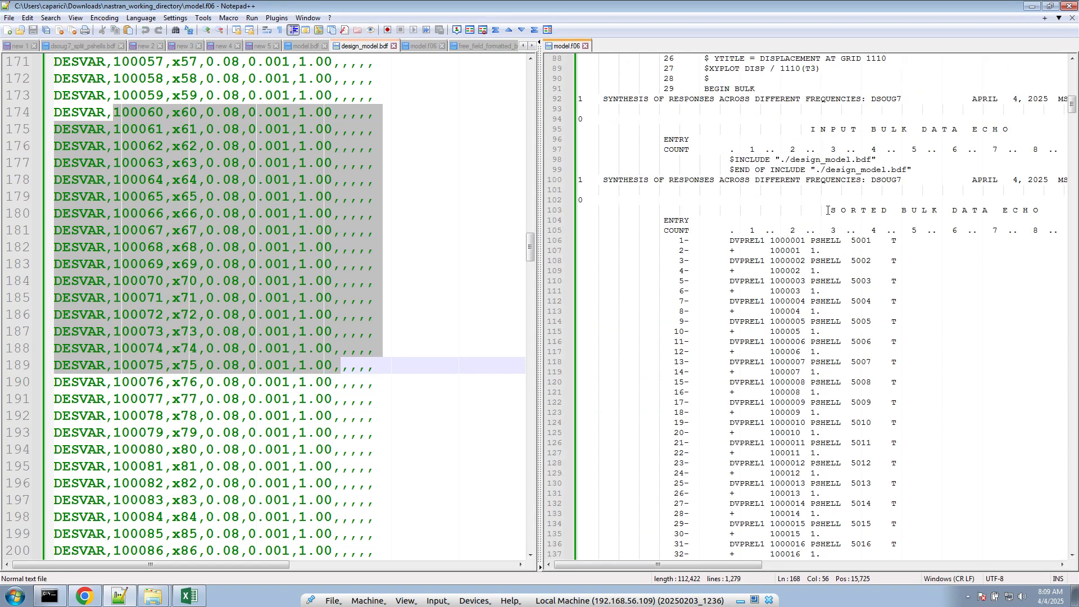
left_click_drag(827, 211, 1006, 261)
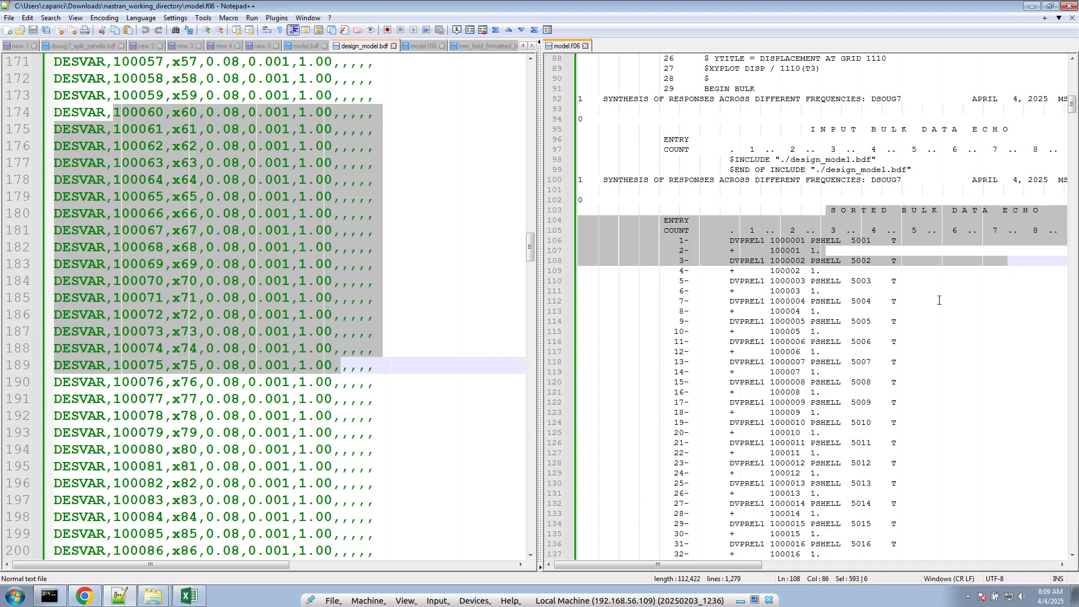
scroll(784, 444, "down", 20)
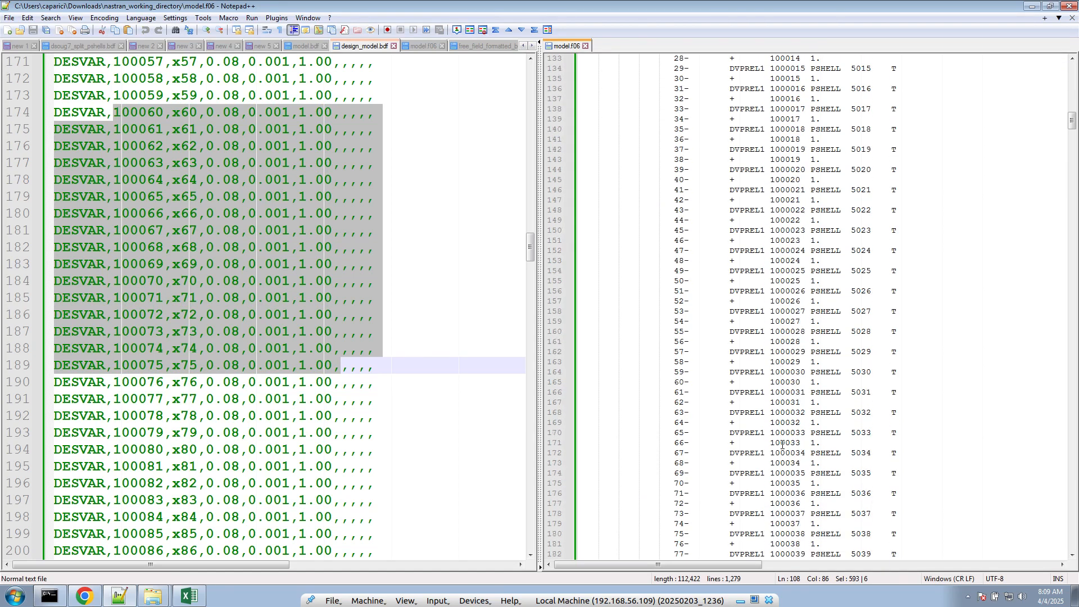
scroll(782, 444, "down", 17)
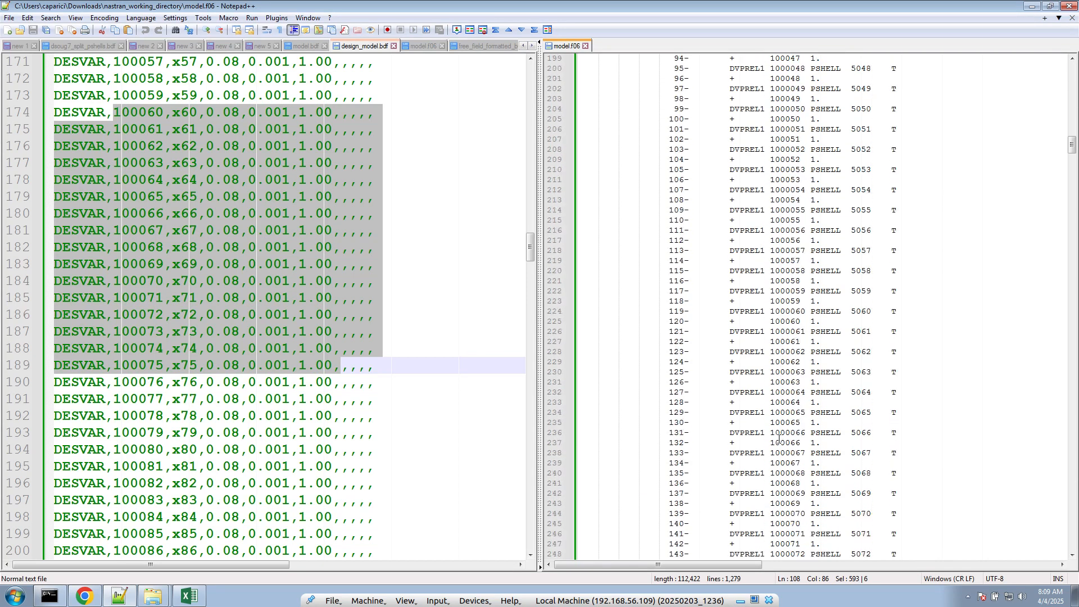
scroll(779, 436, "down", 19)
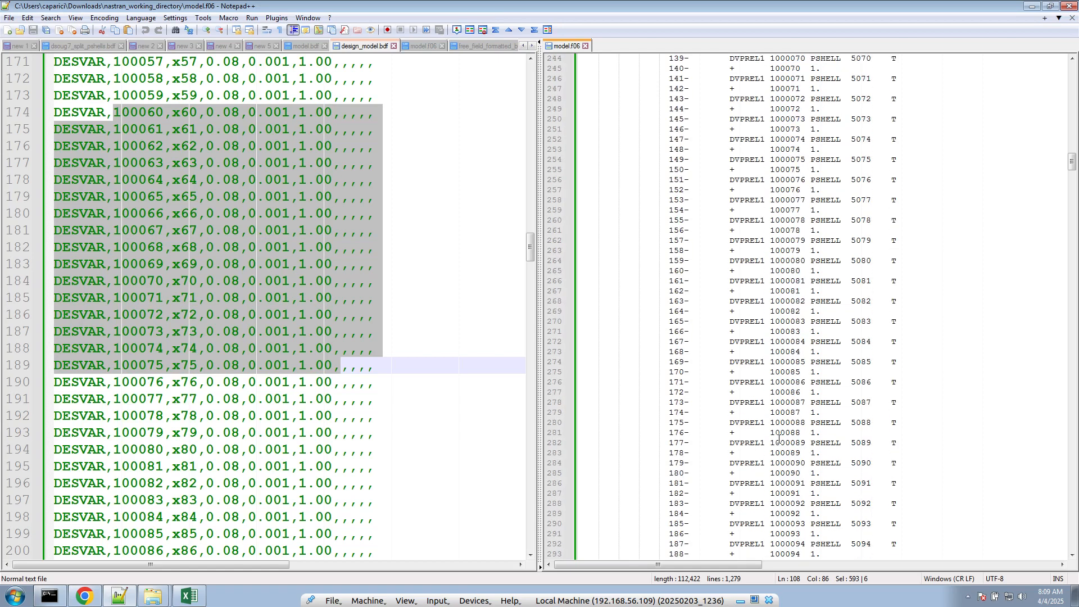
scroll(779, 439, "down", 1)
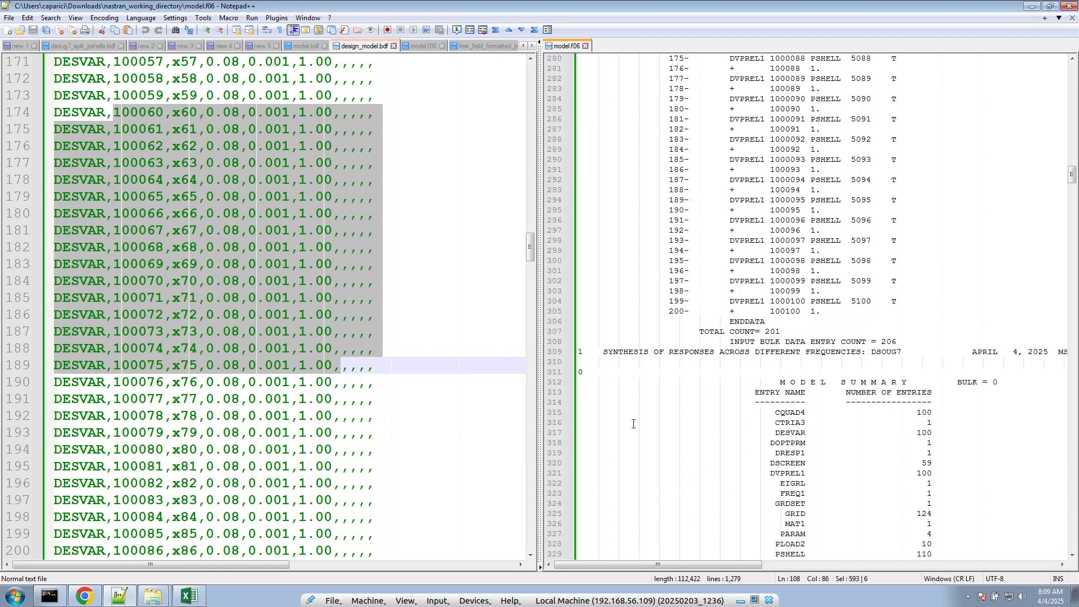
scroll(633, 423, "up", 20)
scroll(895, 192, "down", 16)
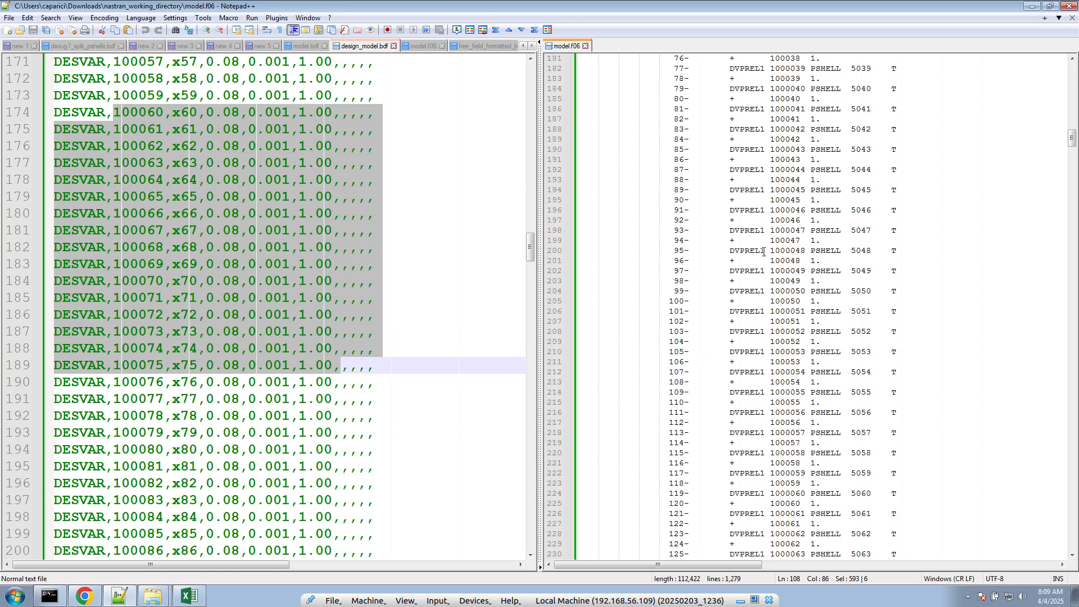
left_click_drag(712, 289, 916, 531)
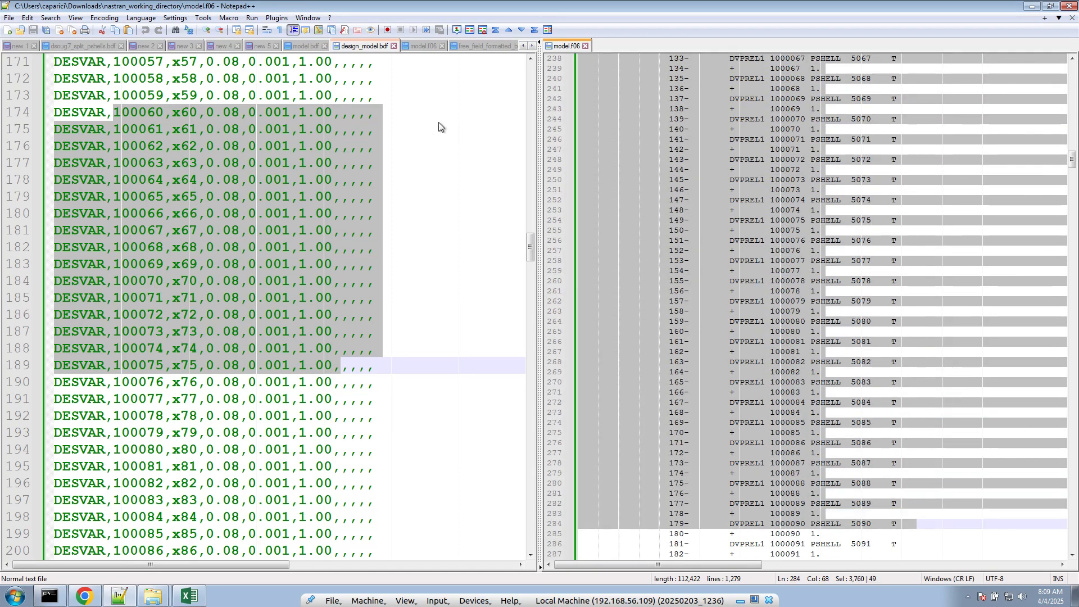
- Add DESVAR to the echo request on line 9 of model.bdf, making it ECHO = SORT(DVPREL1,DESVAR), and save the file
left_click(306, 46)
scroll(269, 181, "up", 6)
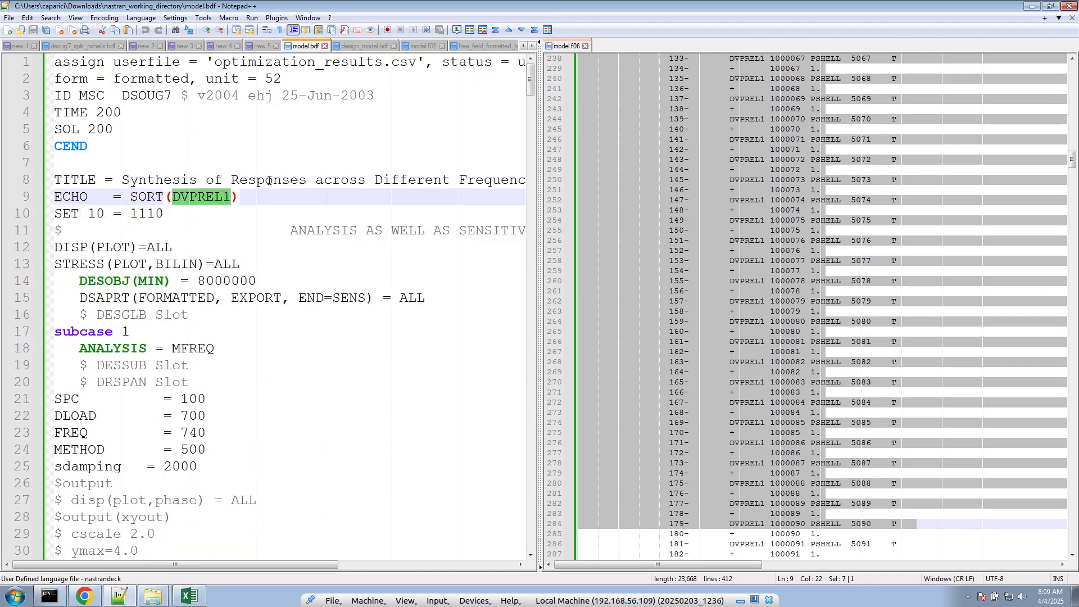
left_click(227, 199)
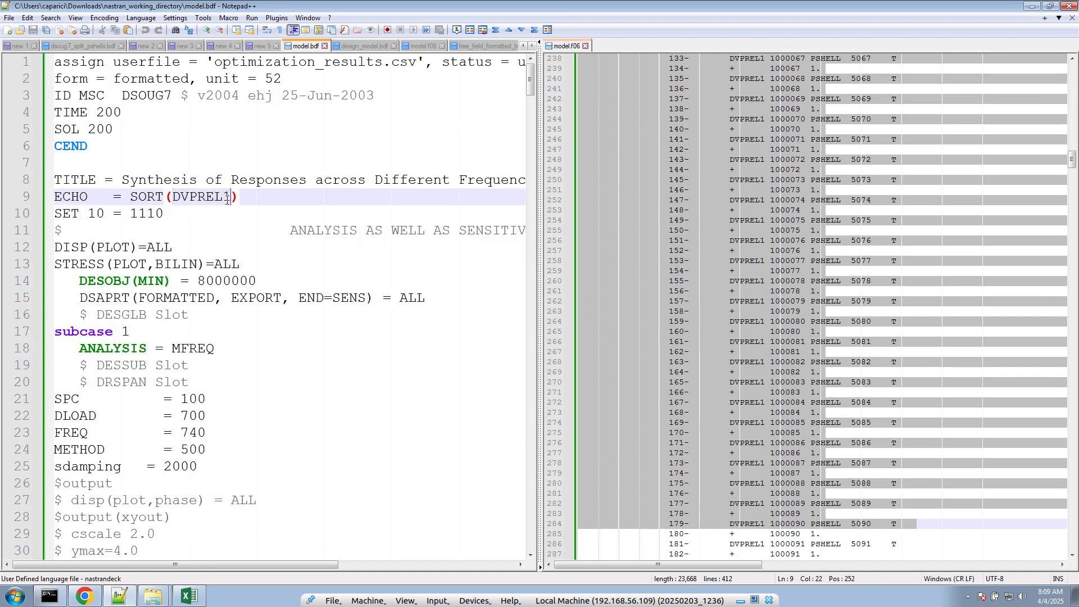
type(",DESVAR")
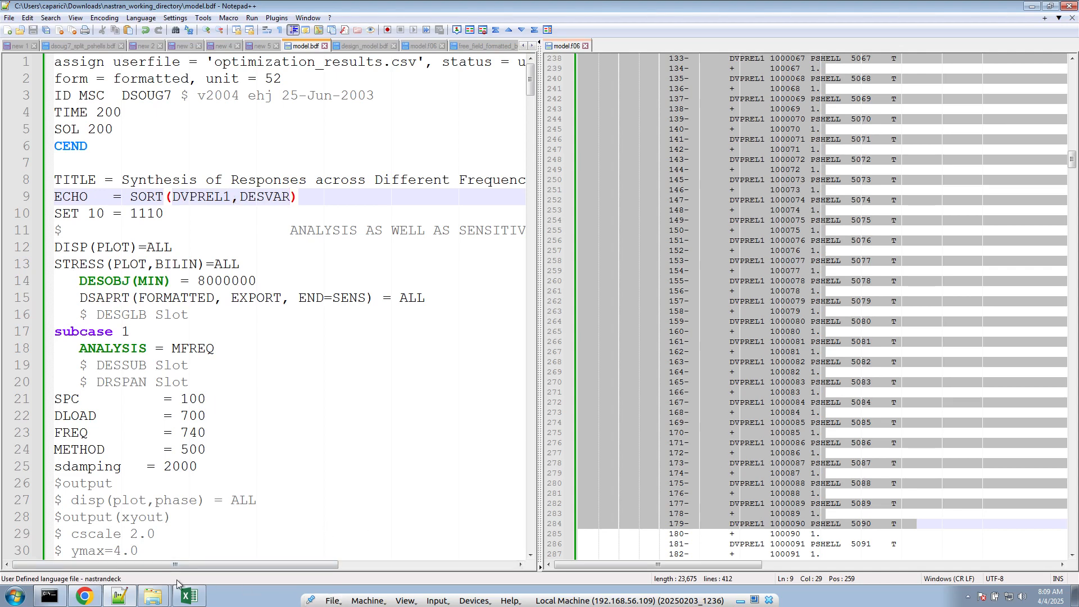
- Run model.bdf from nastran_working_directory with MSC Nastran 2022.2, leaving the optional keywords empty
left_click(155, 576)
left_click(515, 293)
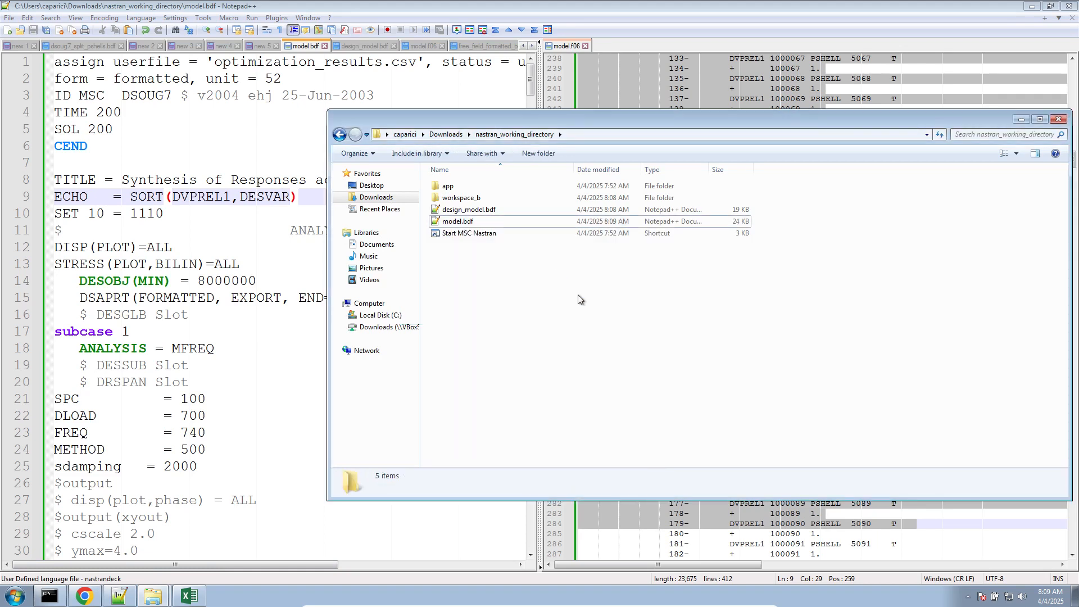
left_click(1074, 599)
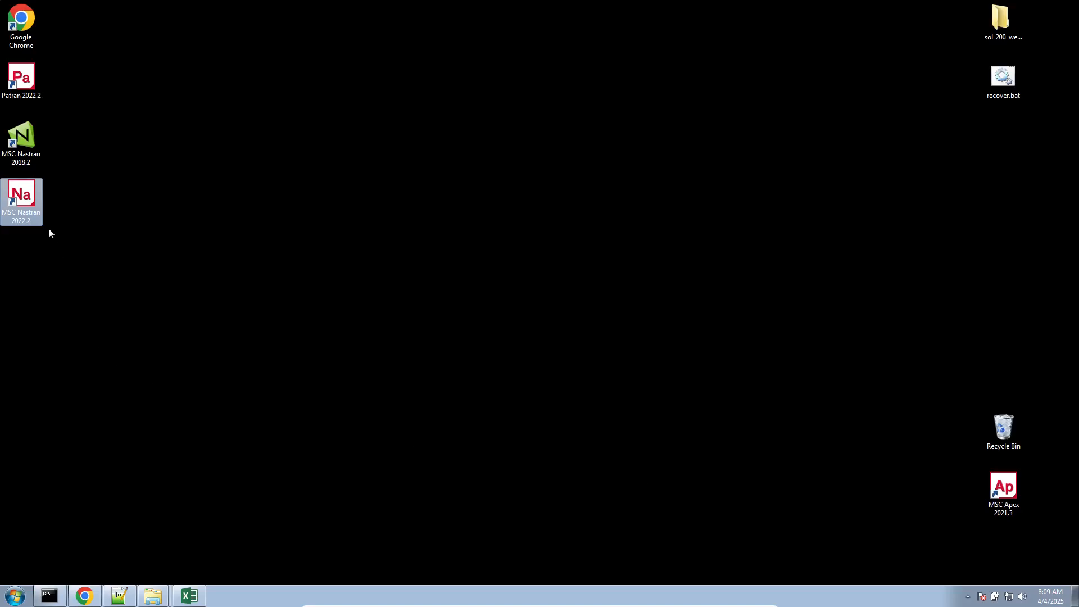
double_click(29, 210)
double_click(180, 117)
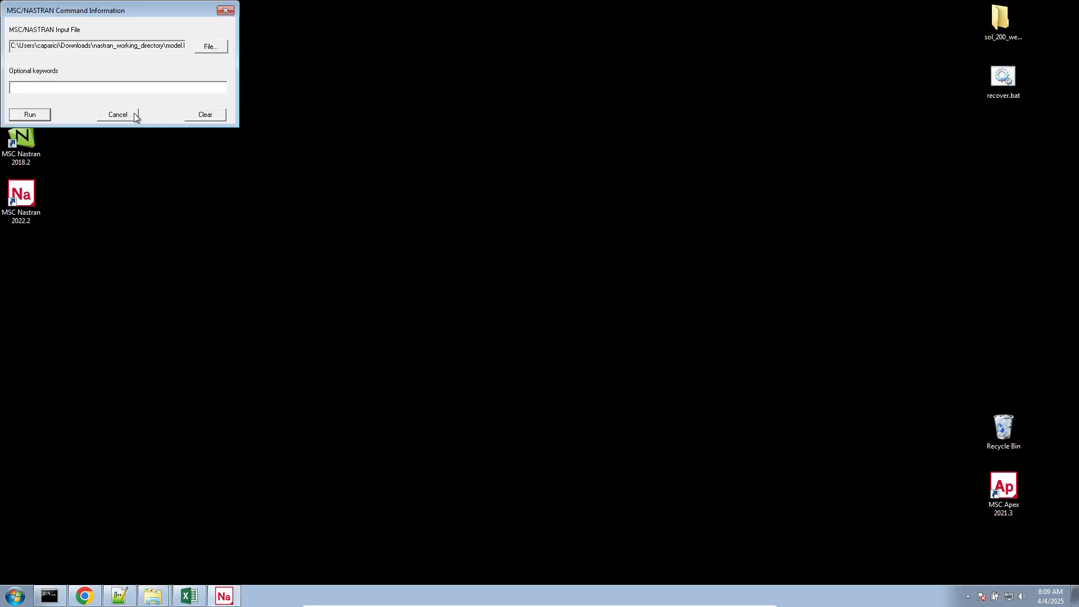
left_click(30, 115)
left_click(222, 600)
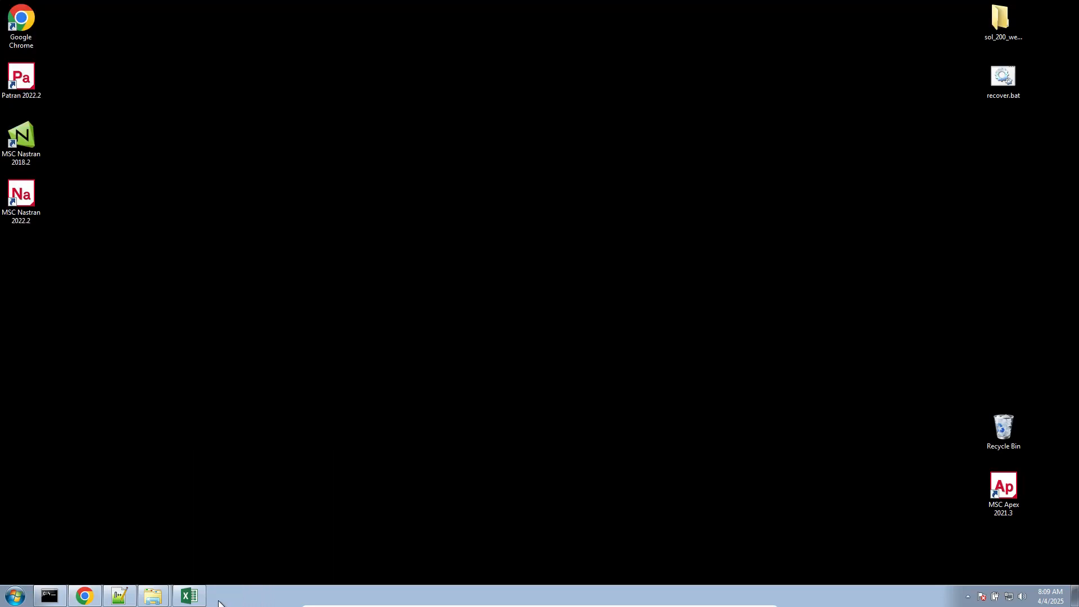
- Return to nastran_working_directory and open the regenerated model.f06 in Notepad++, reloading its contents
right_click(152, 596)
left_click(150, 569)
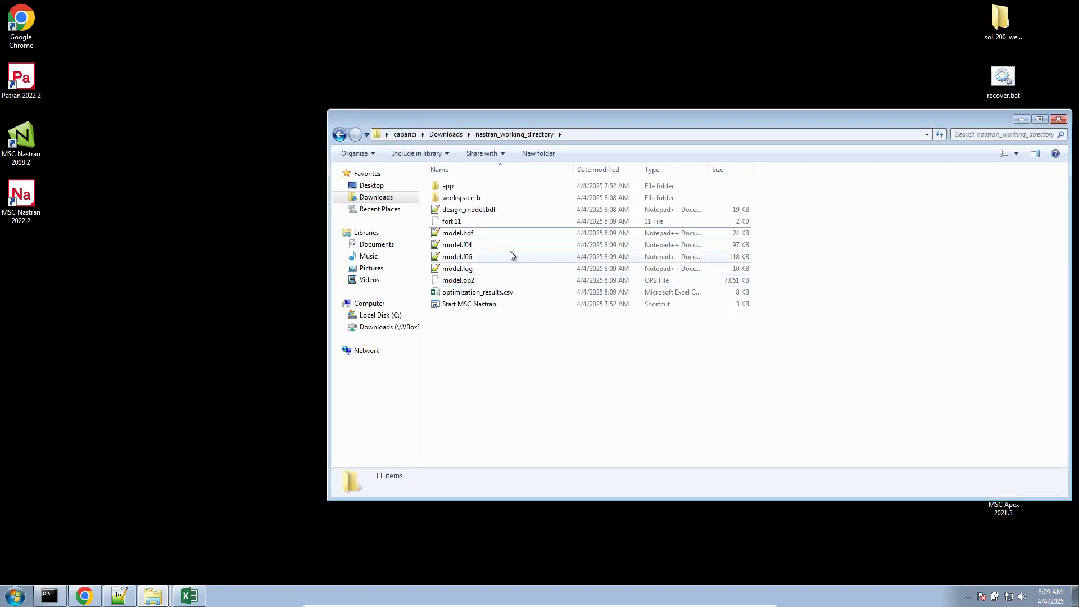
double_click(457, 256)
left_click(692, 221)
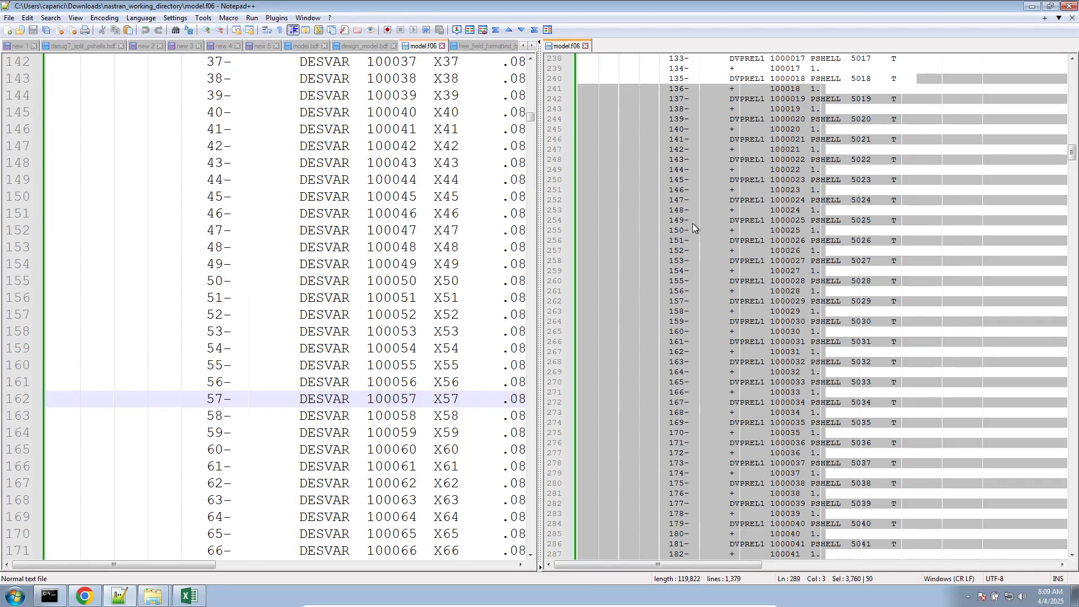
- Examine the model summary and the sorted DESVAR and DVPREL1 entries in the cloned view of model.f06
scroll(726, 331, "down", 20)
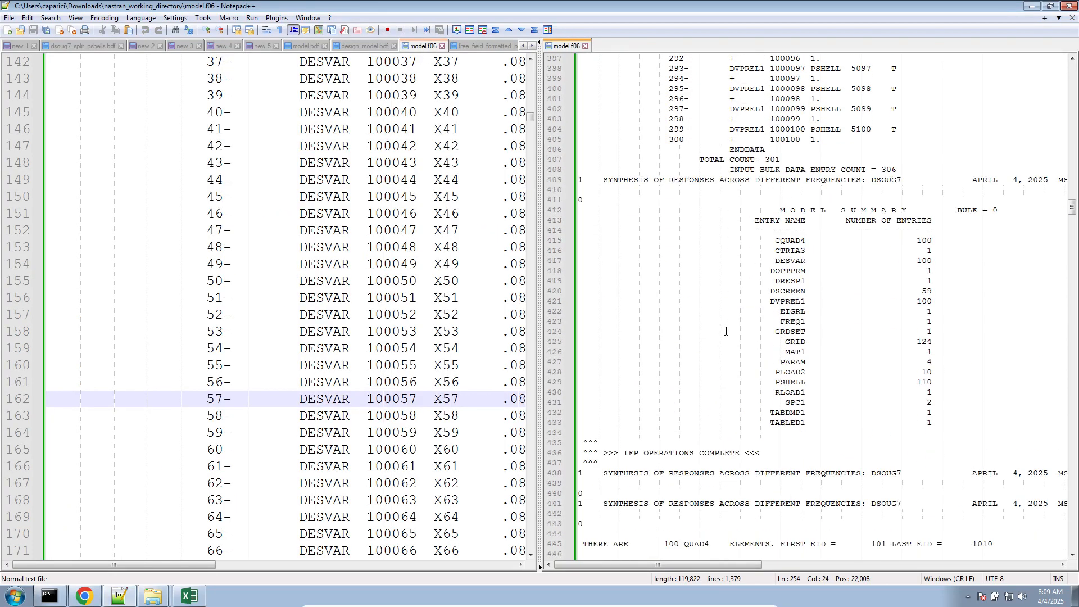
scroll(725, 331, "up", 3)
left_click(352, 240)
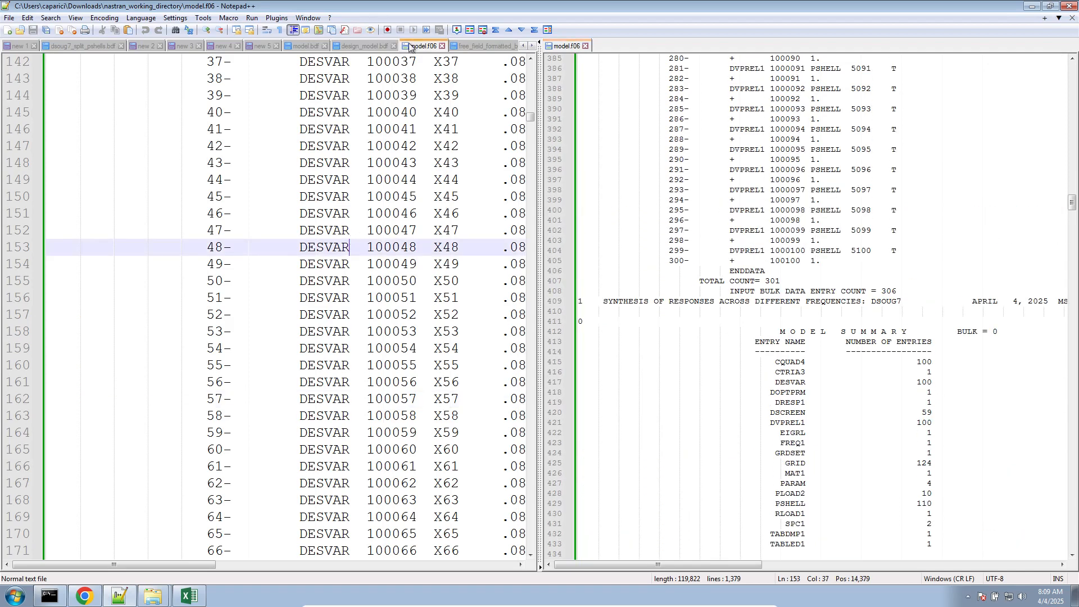
scroll(708, 281, "up", 1)
scroll(708, 281, "up", 20)
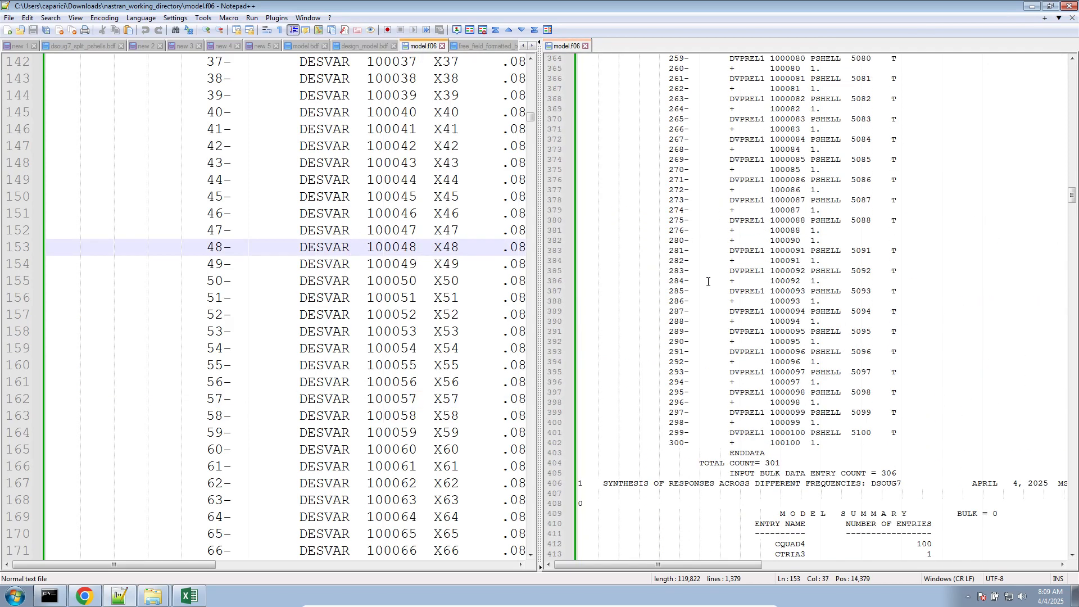
scroll(708, 276, "up", 15)
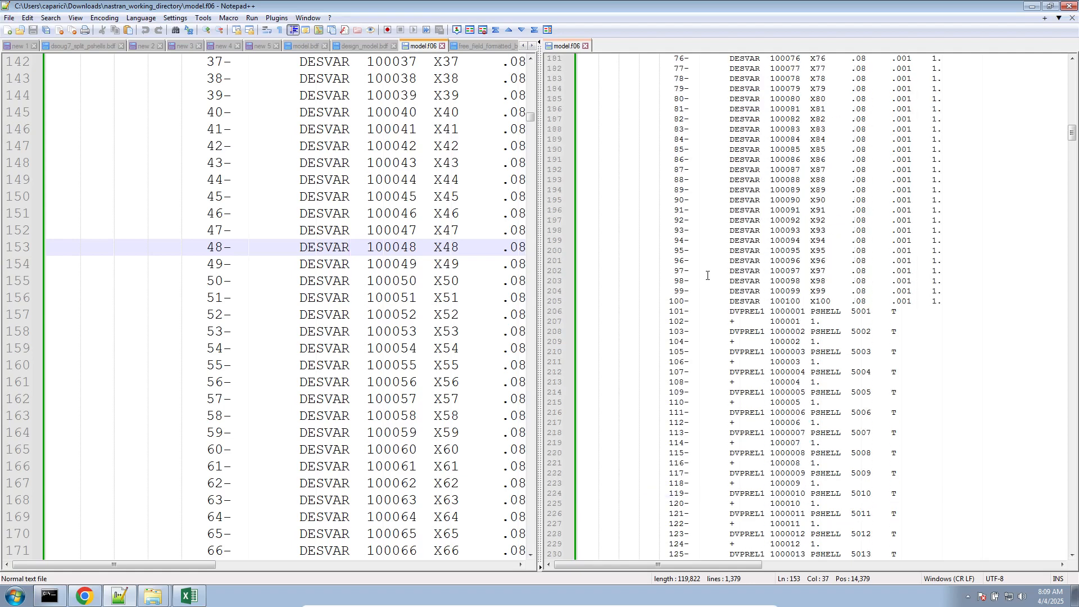
- Close the duplicate model.f06 in the main view and free_field_formatted_bulk_data_entries.csv, keeping the cloned model.f06 open
left_click(442, 46)
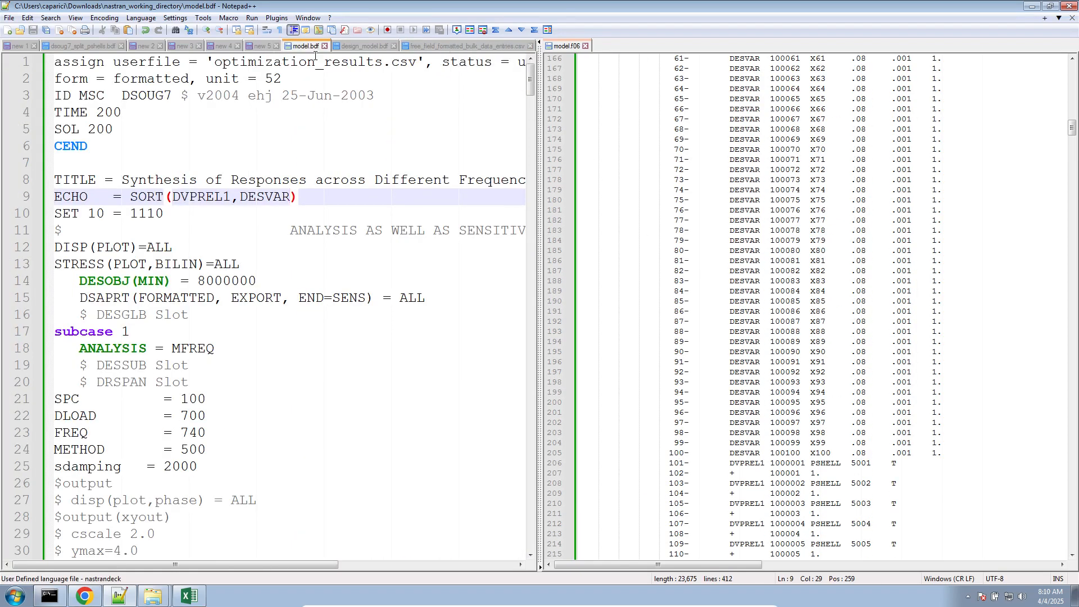
left_click(481, 46)
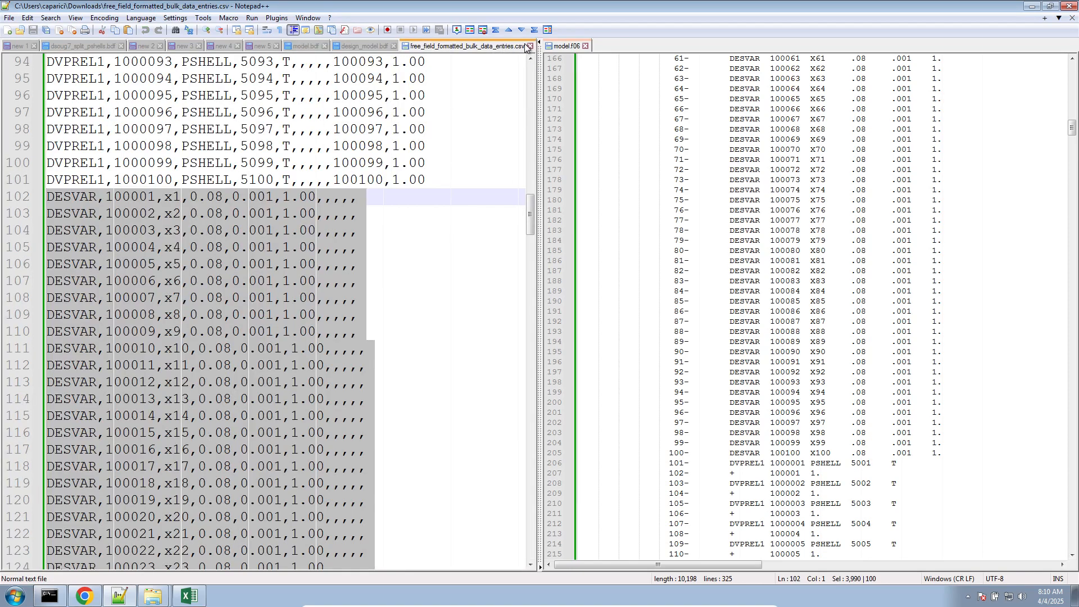
left_click(529, 46)
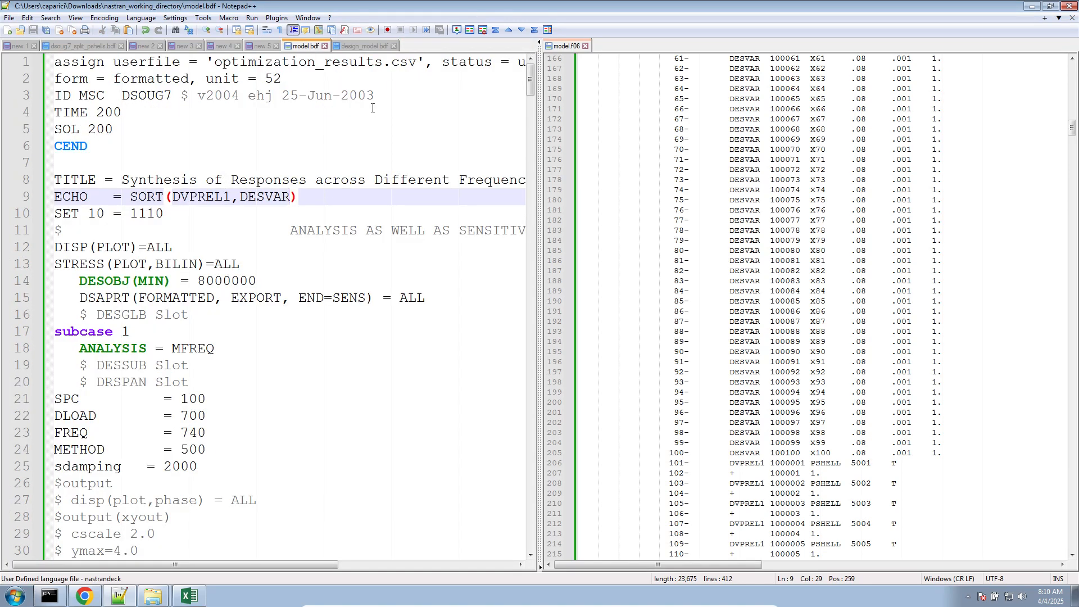
- Return to design_model.bdf and review its comma-separated DESVAR entries
left_click(262, 45)
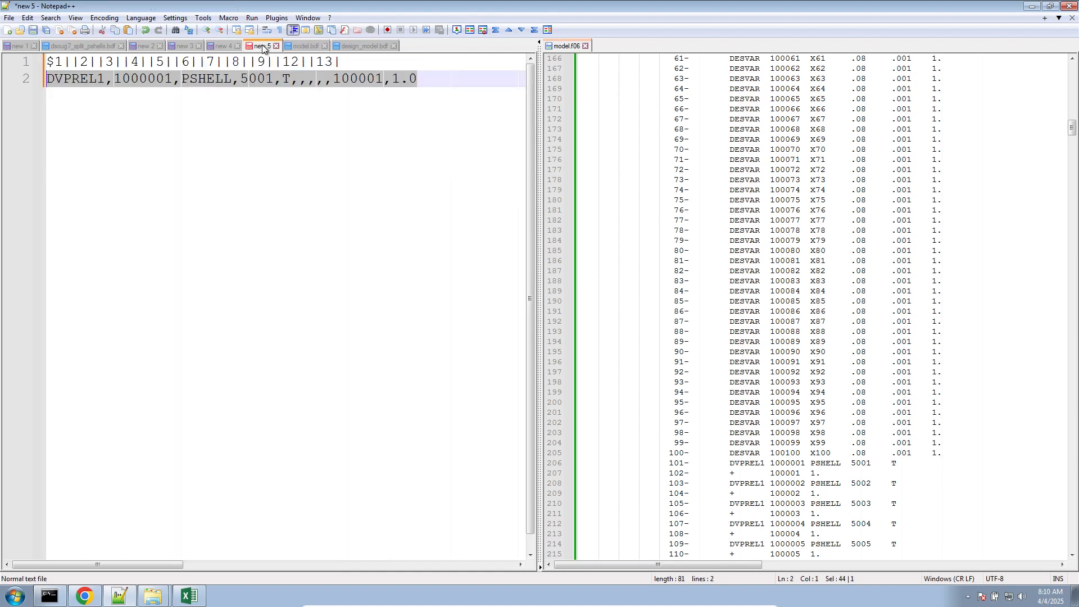
left_click(304, 46)
left_click(343, 45)
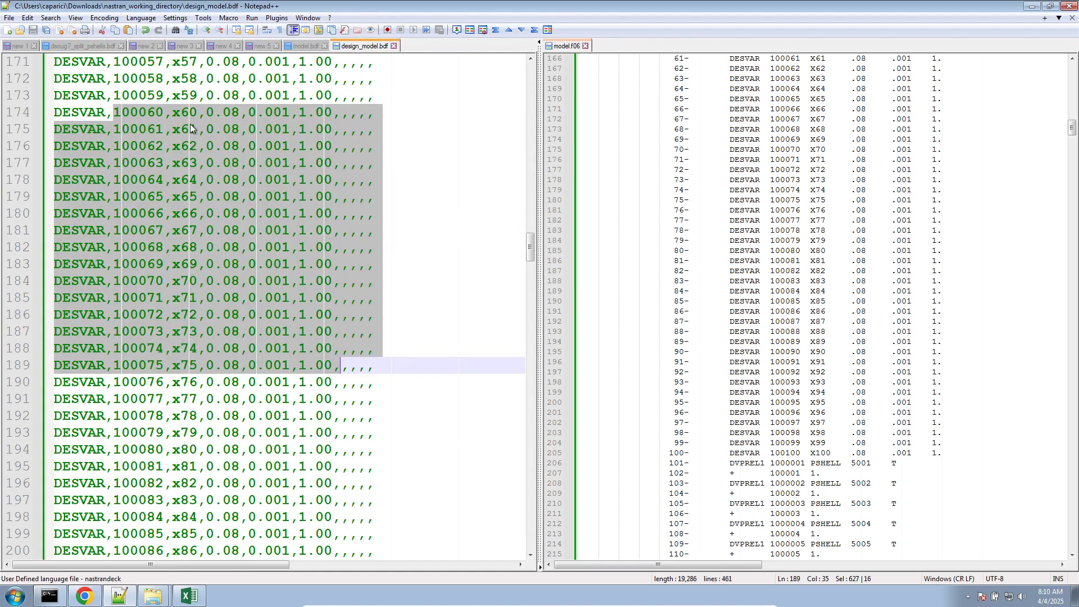
left_click(464, 230)
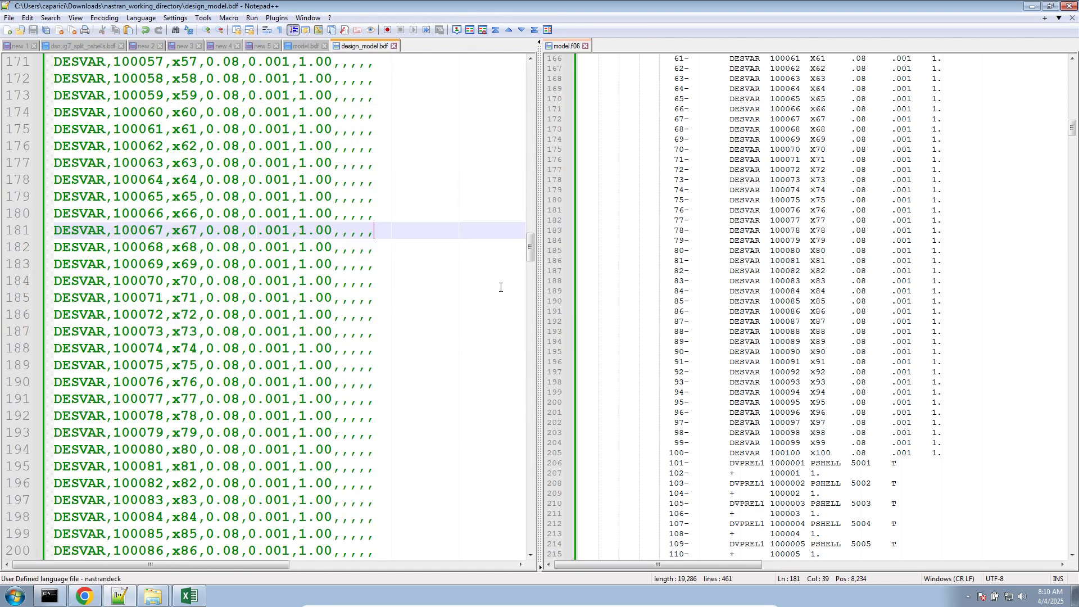
left_click(193, 302)
scroll(470, 436, "down", 3)
left_click_drag(470, 436, 21, 190)
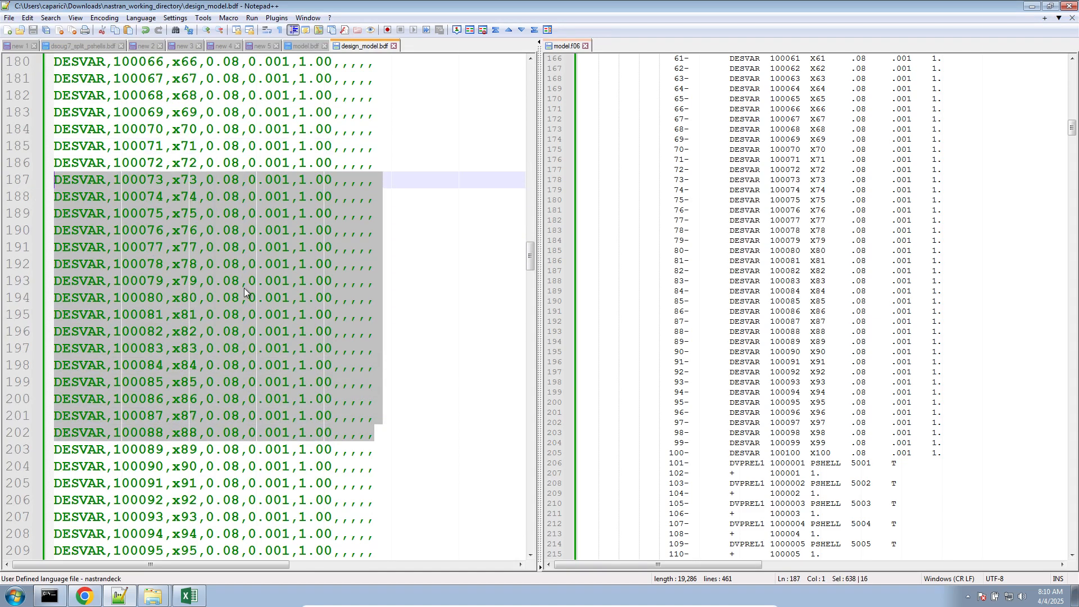
left_click_drag(191, 213, 305, 376)
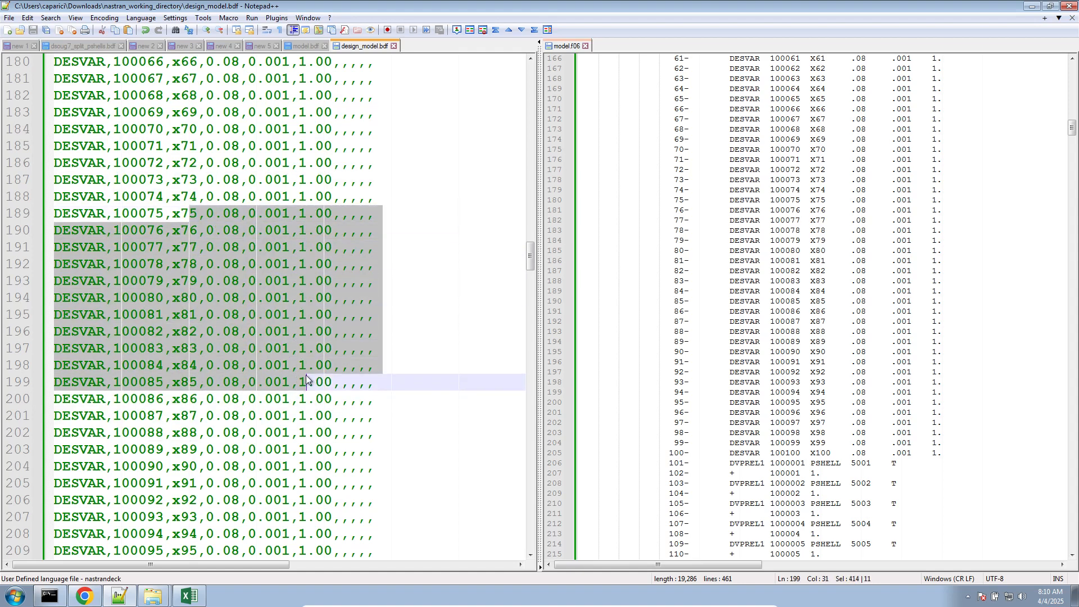
- Compare the comma-separated DESVAR entries with the sorted bulk data echo in model.f06
left_click(796, 291)
scroll(796, 313, "up", 5)
scroll(796, 313, "up", 19)
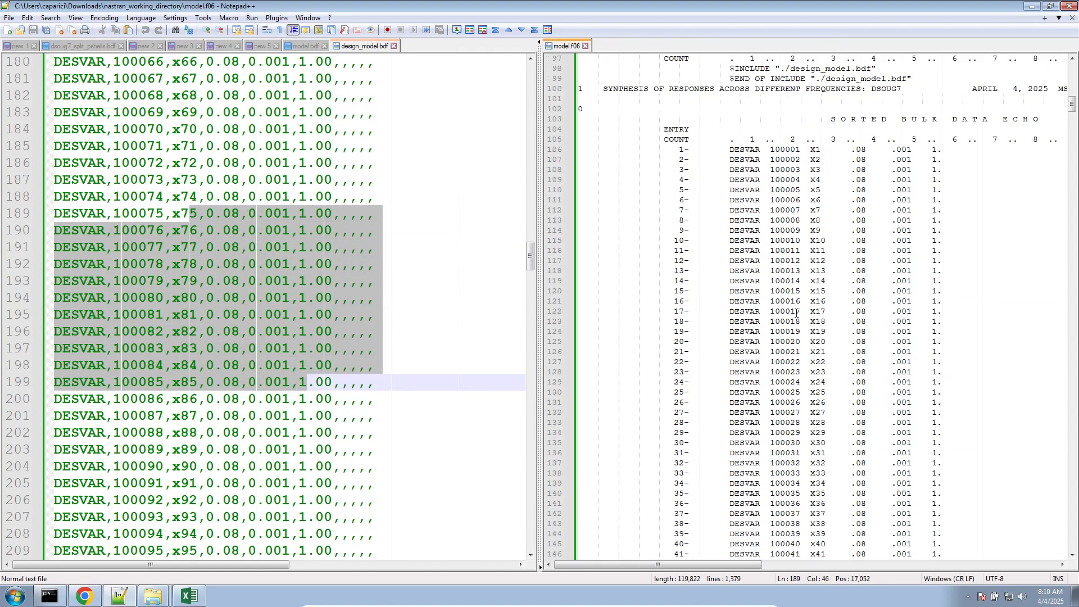
left_click_drag(720, 140, 926, 387)
left_click(926, 387)
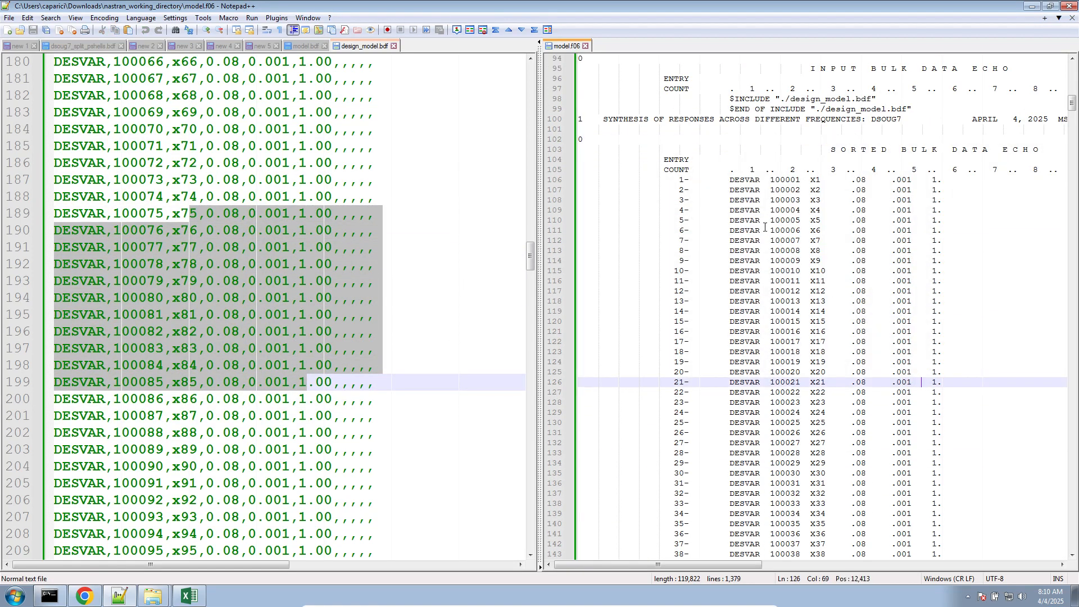
left_click(760, 220)
left_click(729, 181)
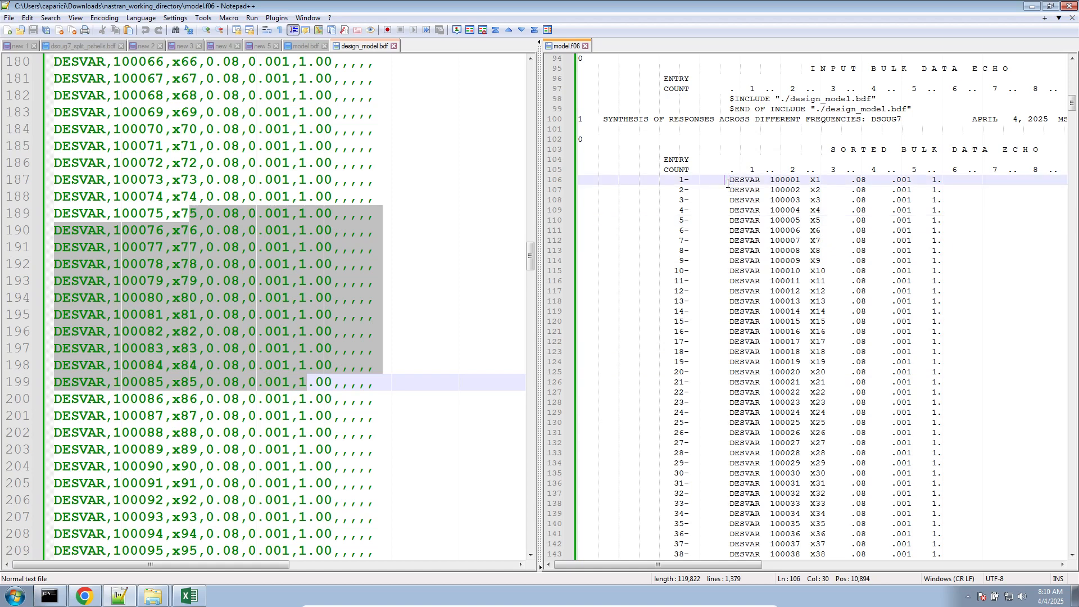
left_click_drag(727, 183, 934, 541)
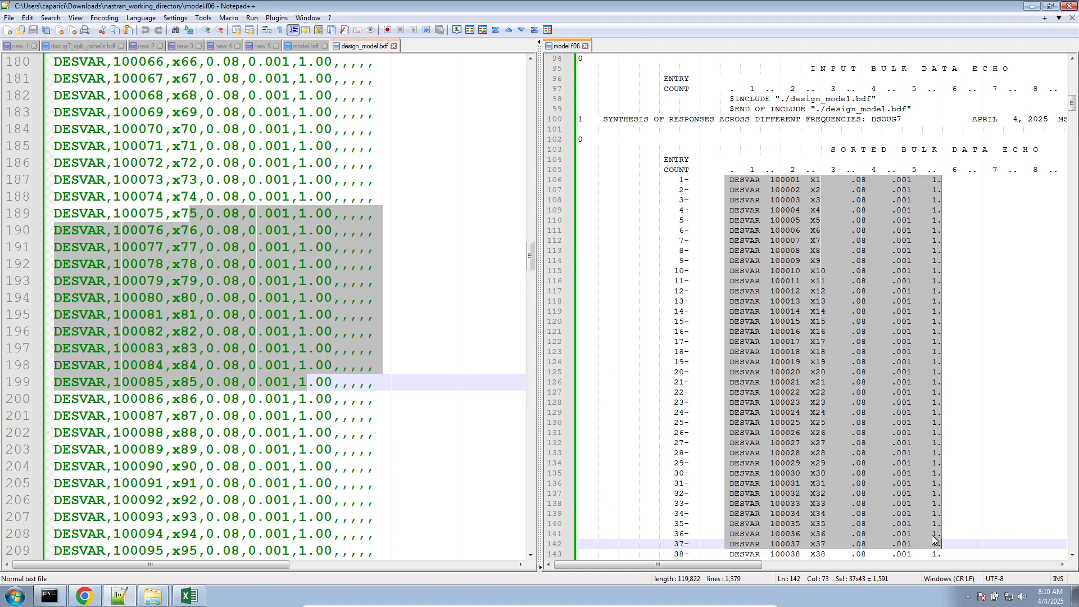
left_click(811, 201)
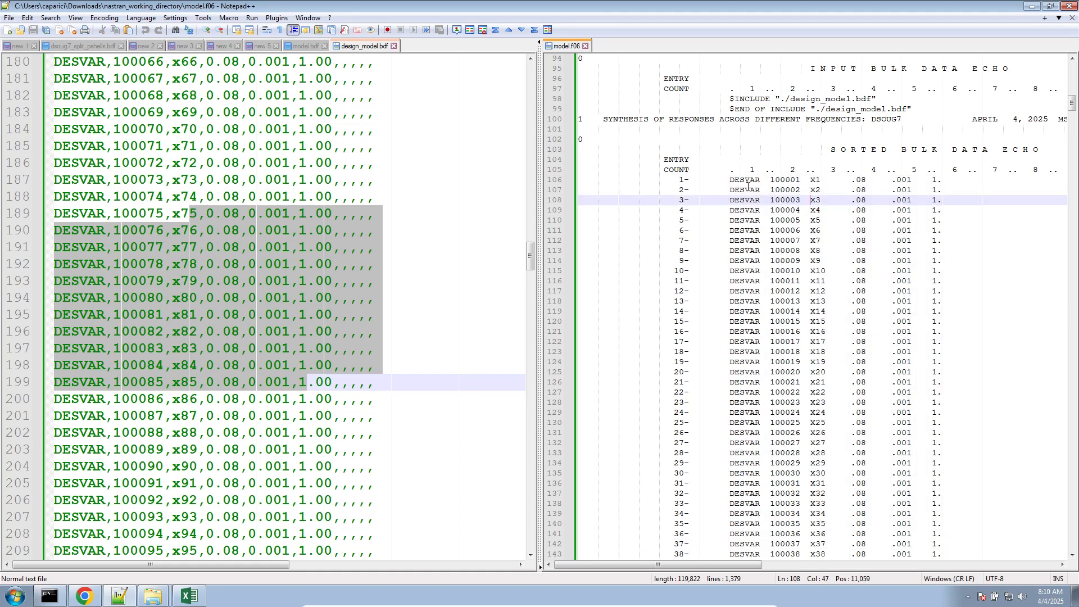
left_click_drag(731, 181, 941, 482)
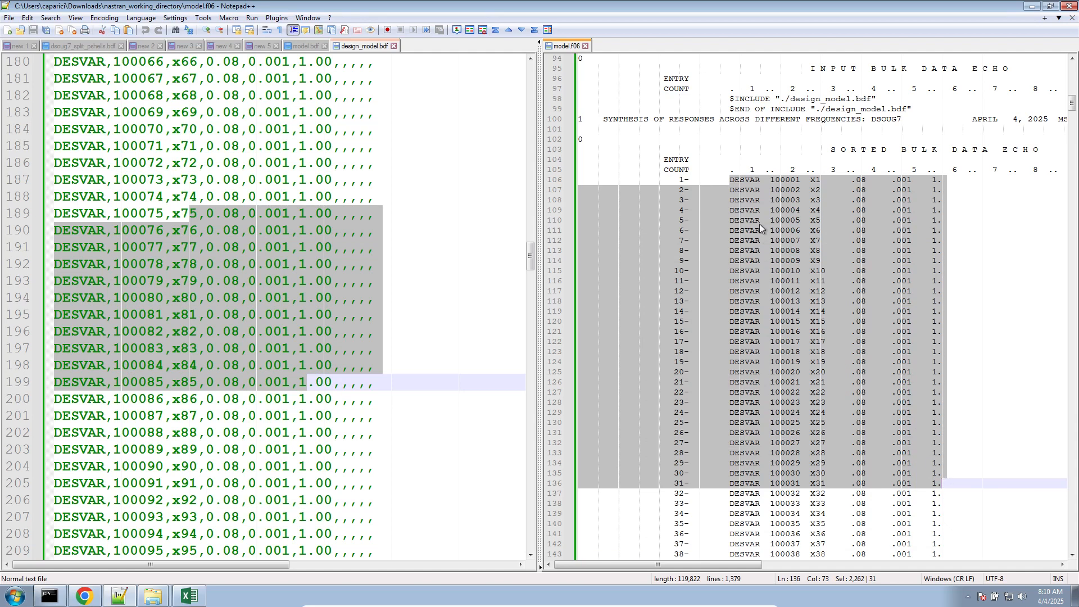
left_click(751, 190)
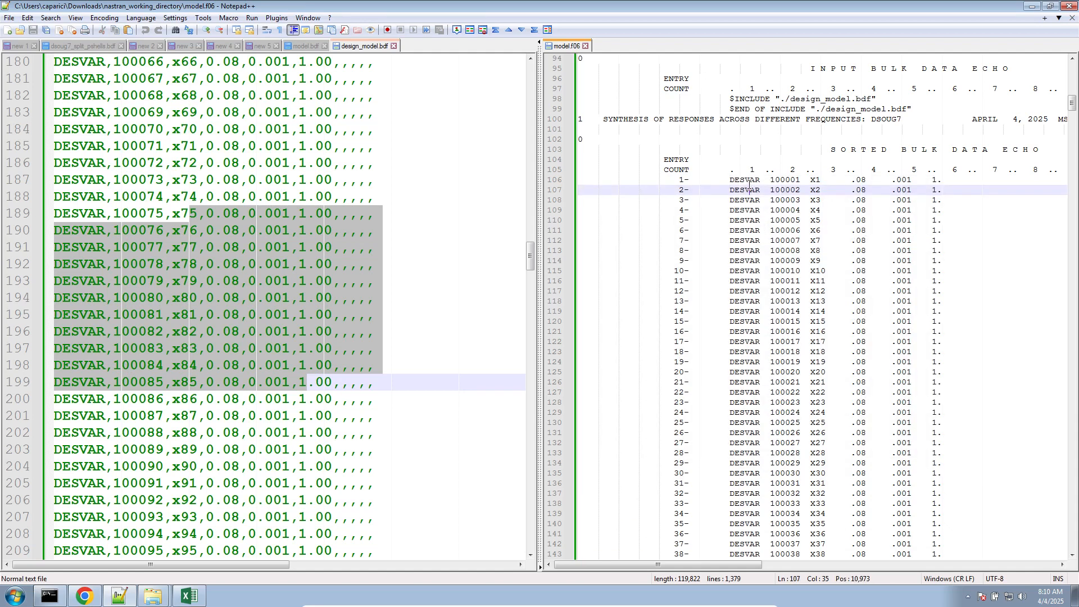
- Check the individual fields of the DESVAR 100001 entry and the remaining DESVAR rows in the model.f06 echo
double_click(748, 183)
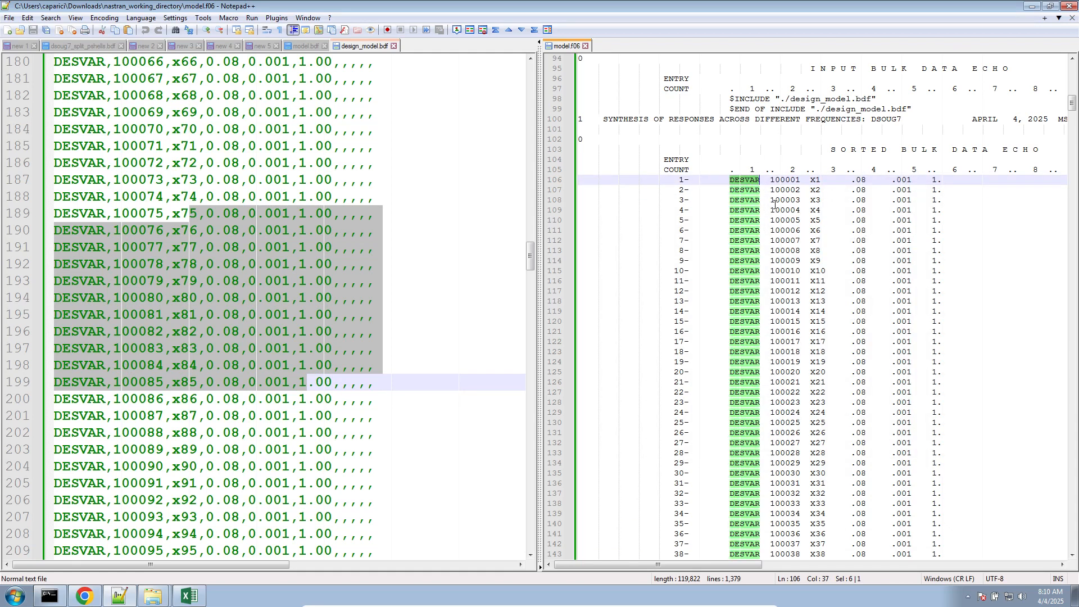
double_click(775, 181)
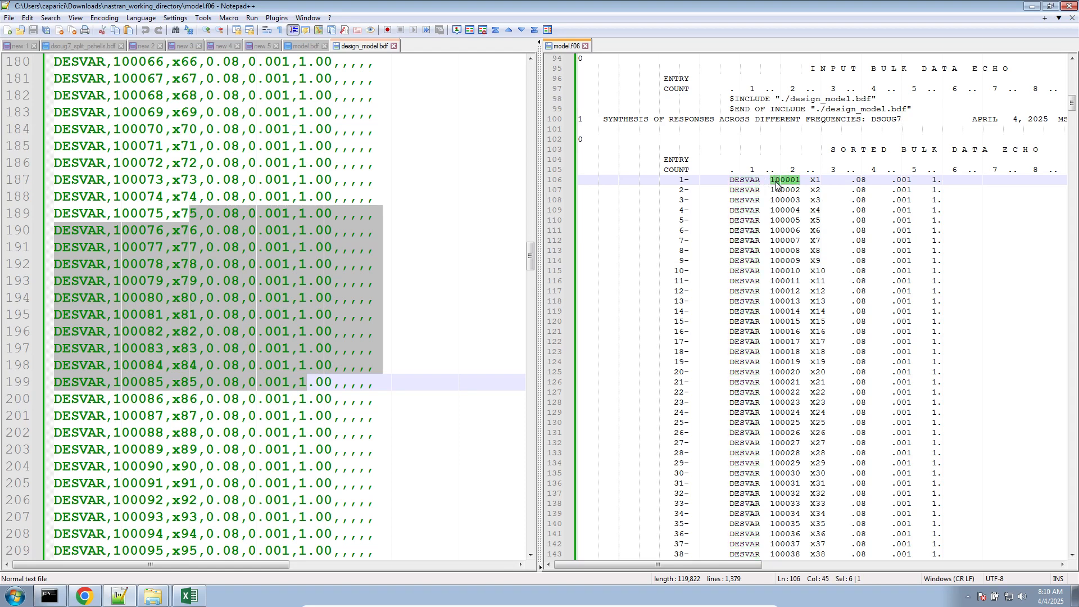
left_click(821, 183)
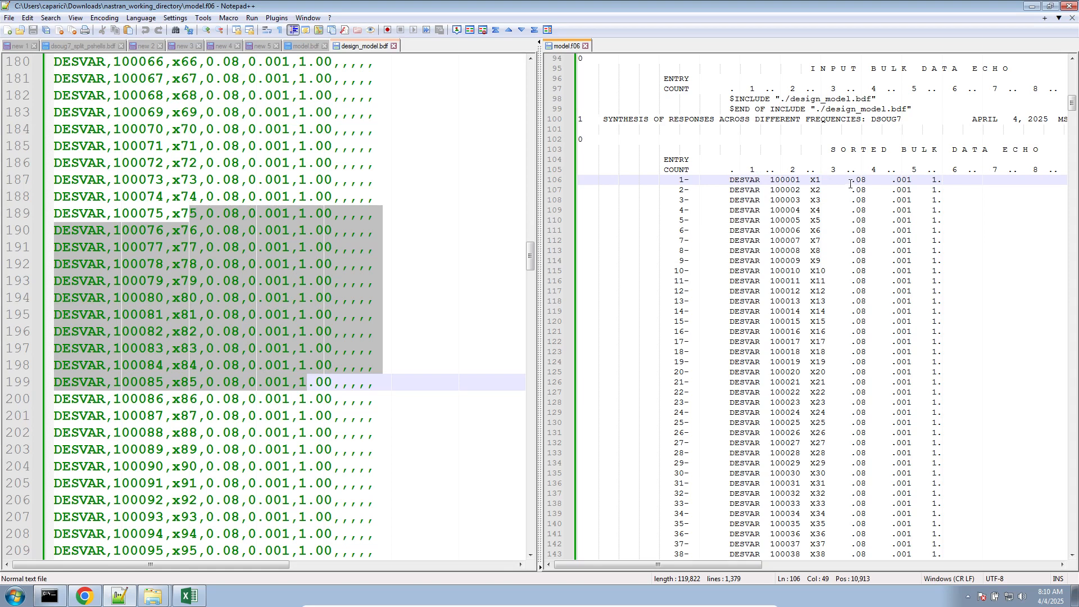
left_click_drag(850, 184, 871, 197)
double_click(905, 180)
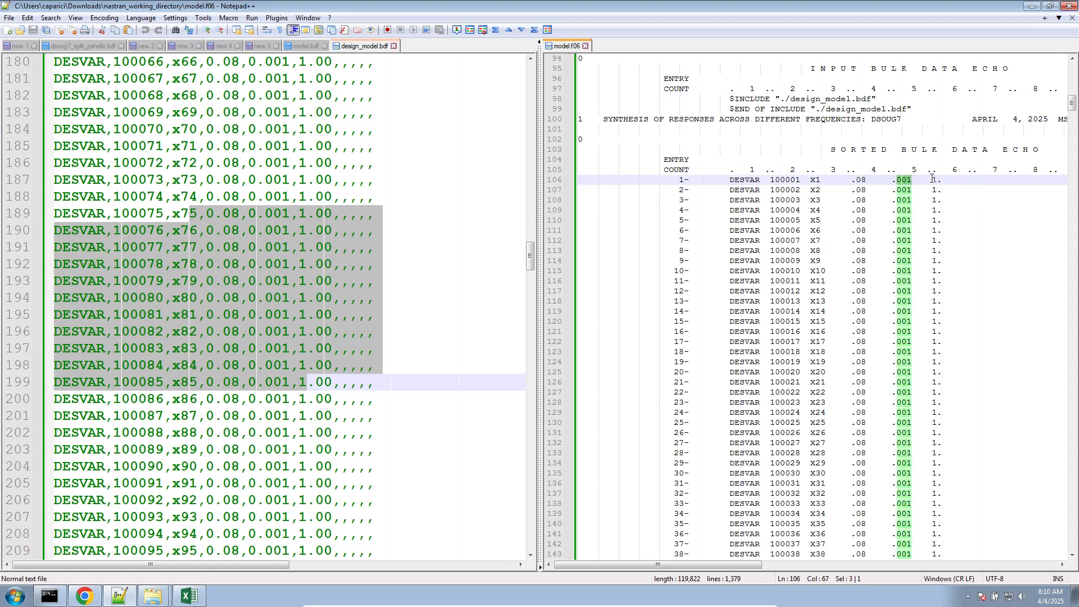
left_click(933, 180)
scroll(933, 253, "down", 20)
scroll(201, 479, "down", 1)
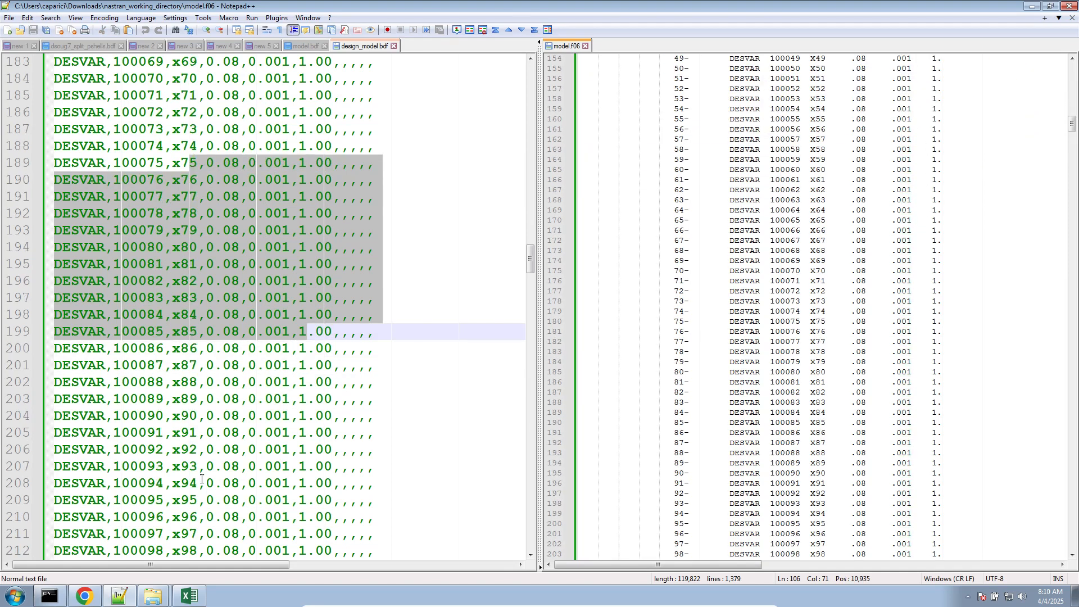
- Bring up the SOL 200 question notes in the new 1 document and close model.f06
left_click(119, 596)
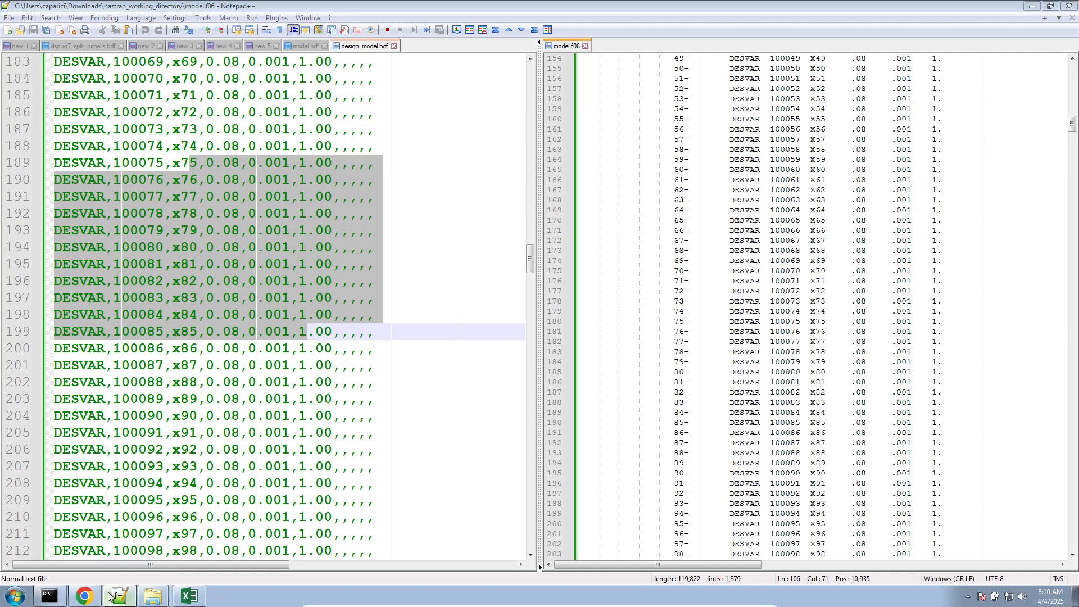
left_click(118, 595)
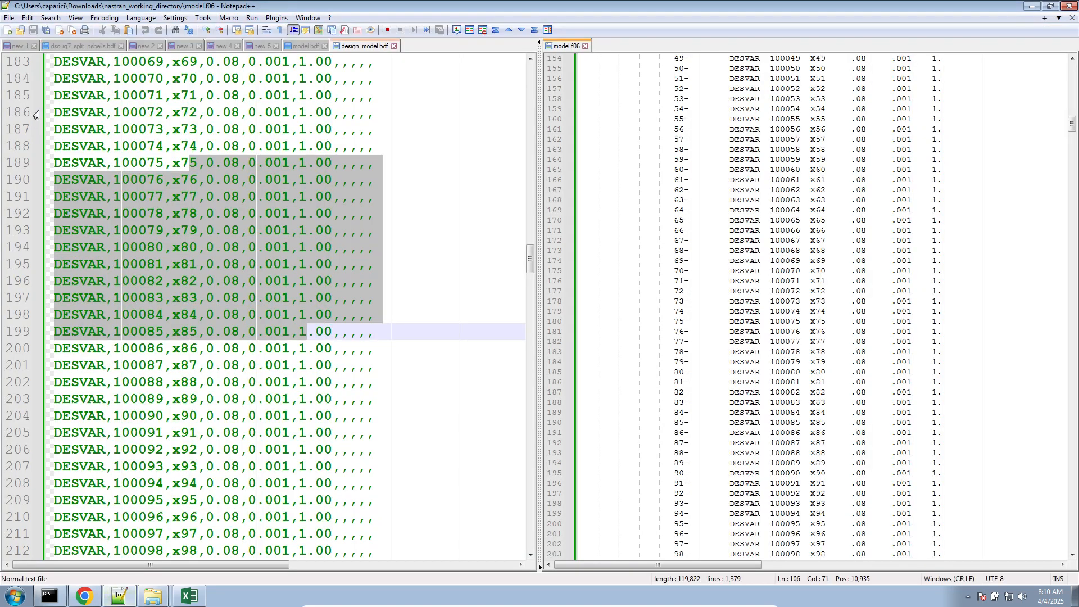
left_click(18, 46)
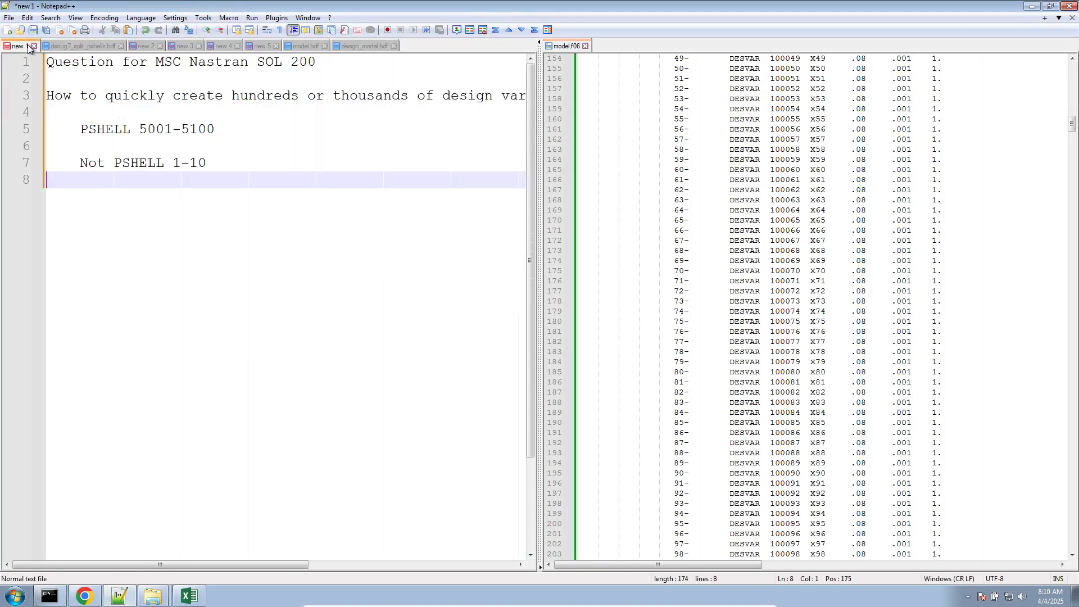
left_click(585, 45)
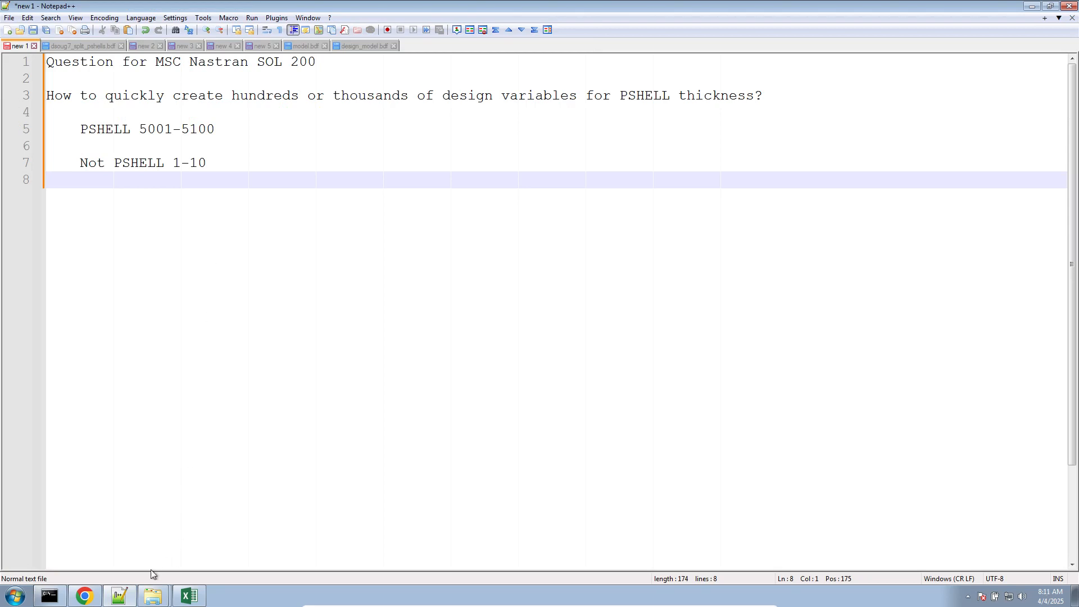
- Switch to the SOL 200 Web App in Chrome and review the PSHELL thickness design properties in the Variables section
left_click(84, 595)
left_click(422, 17)
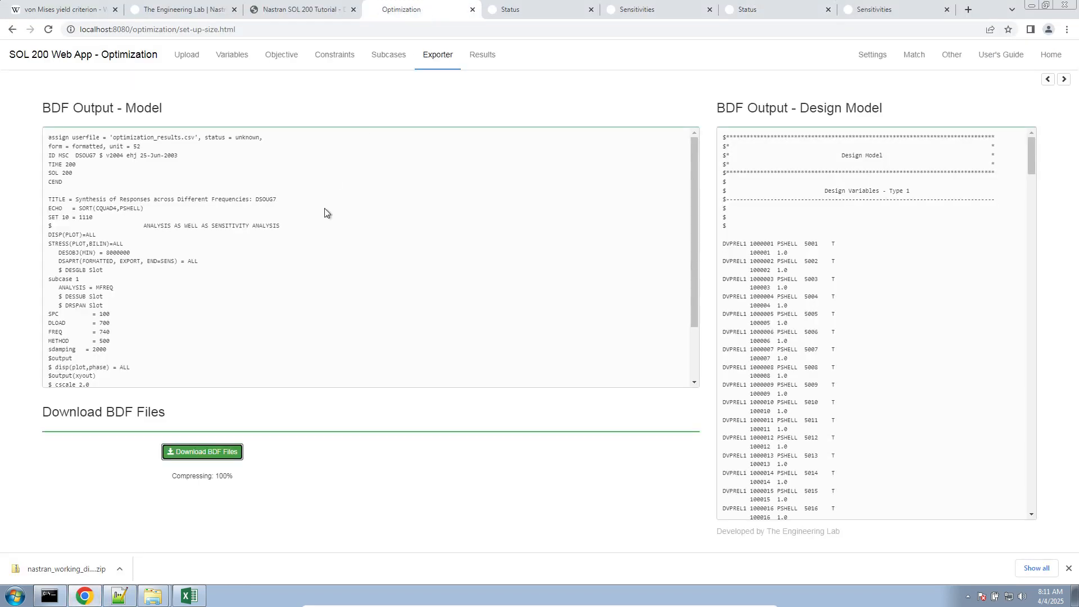
left_click(231, 56)
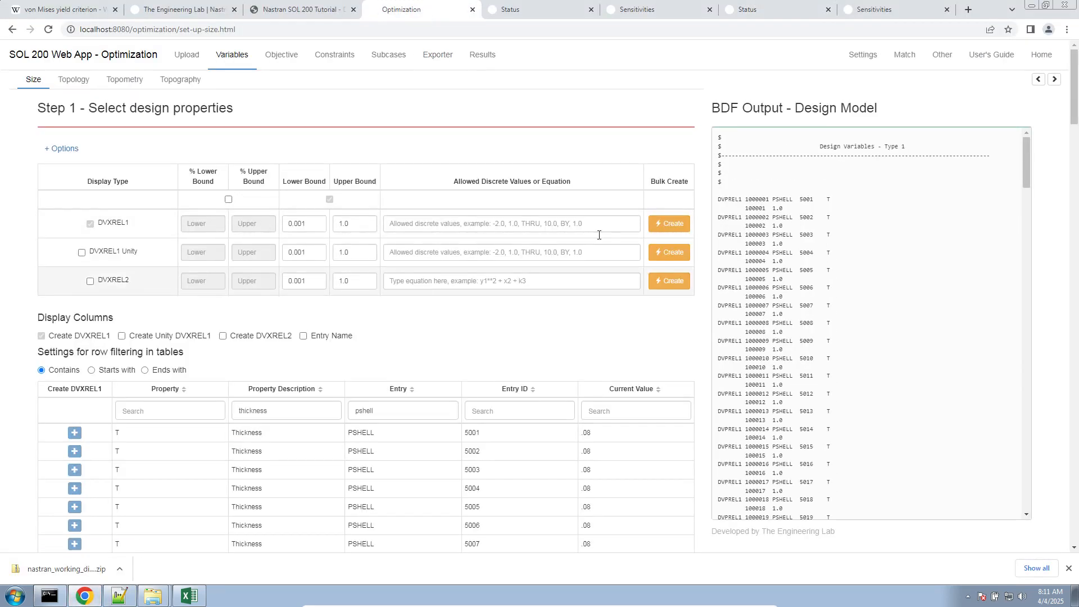
scroll(286, 429, "down", 20)
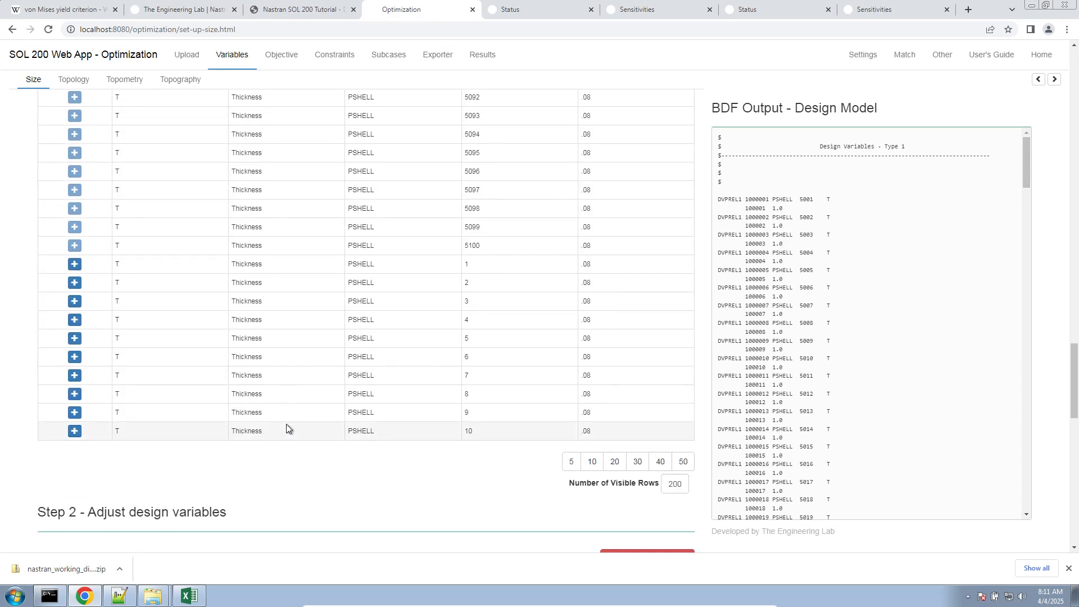
scroll(286, 425, "up", 6)
scroll(286, 426, "up", 17)
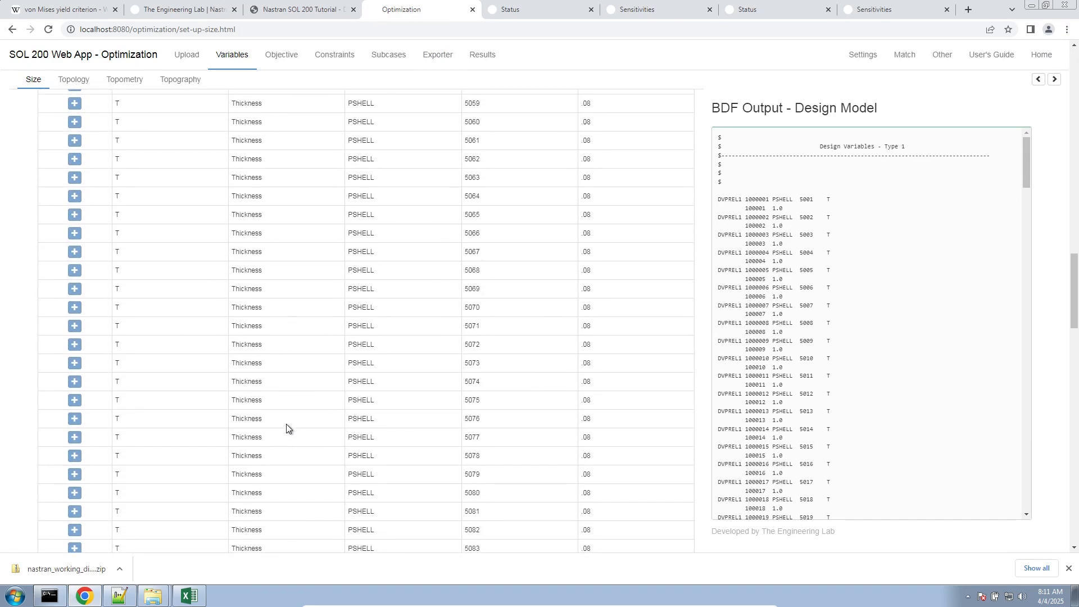
scroll(285, 424, "up", 13)
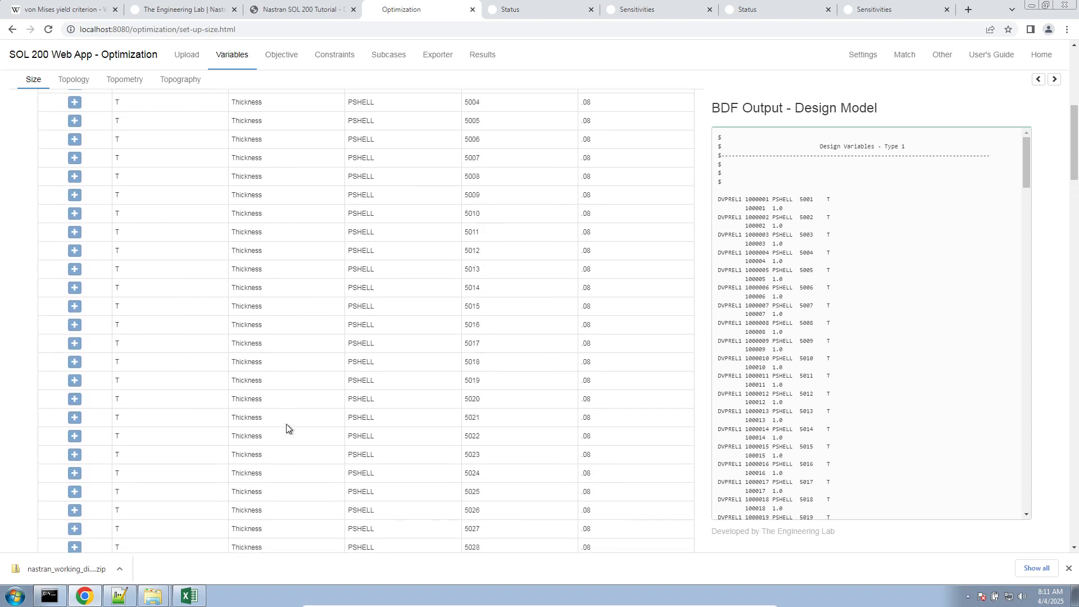
- Collapse the Step 1 options, expand the Step 2 options and export the design variables to CSV
left_click(71, 149)
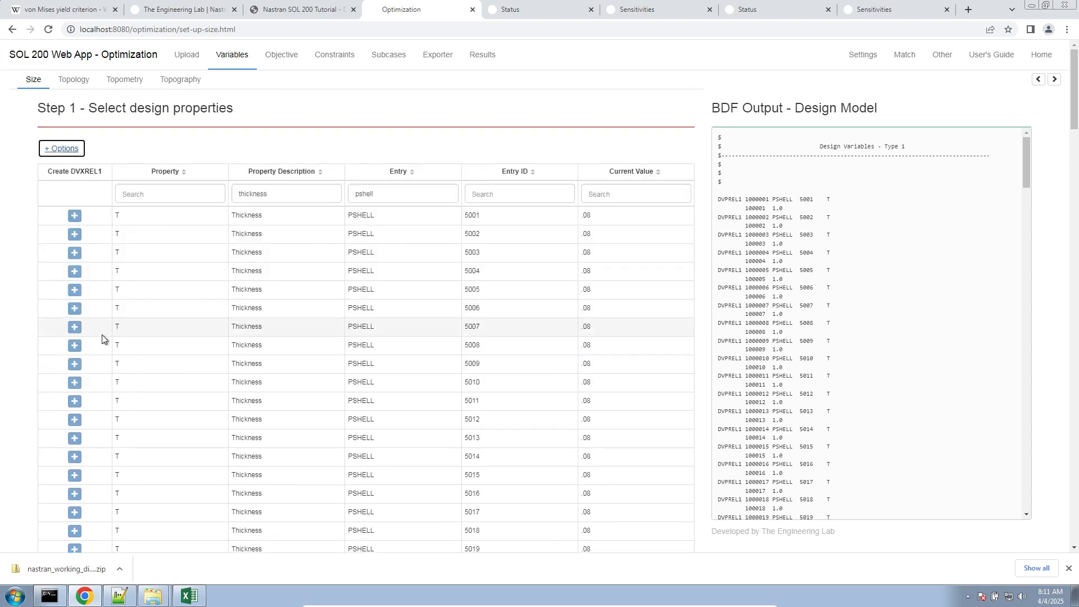
scroll(441, 381, "down", 20)
scroll(583, 259, "up", 3)
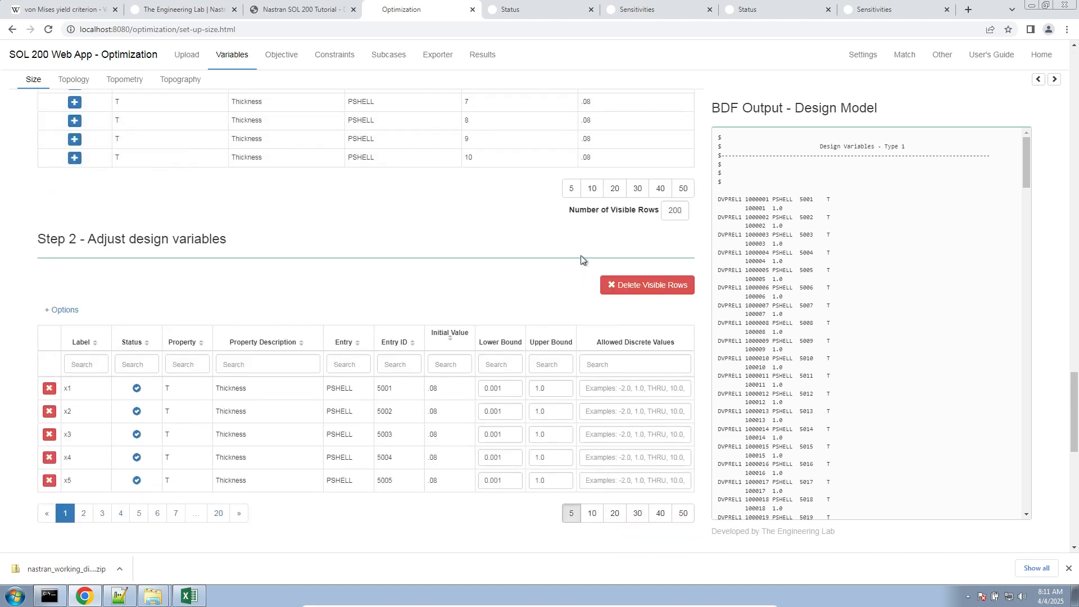
scroll(571, 194, "down", 13)
scroll(270, 315, "up", 11)
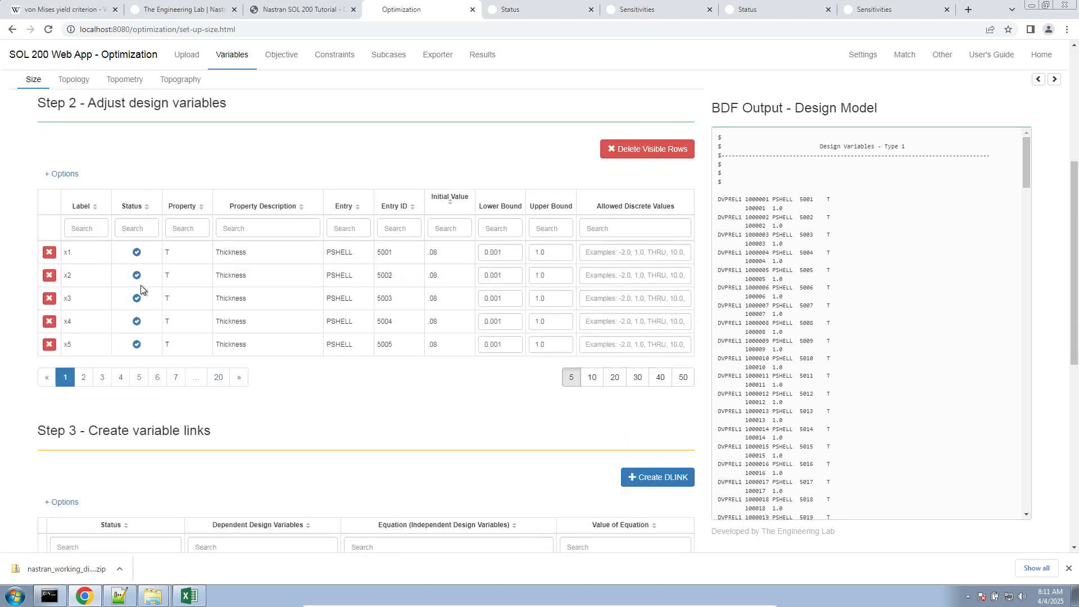
left_click(63, 176)
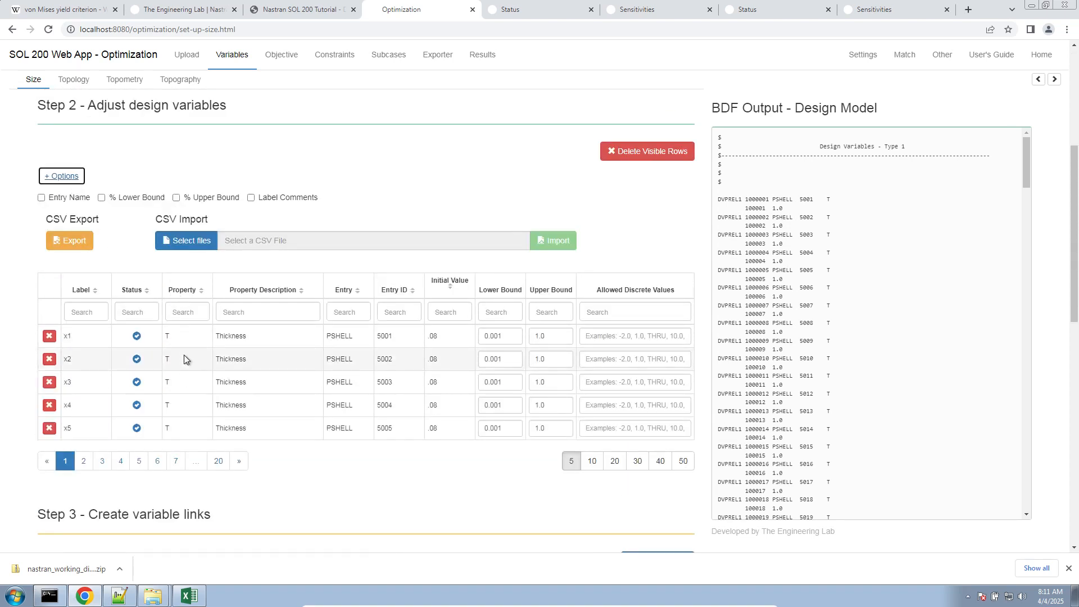
left_click(109, 258)
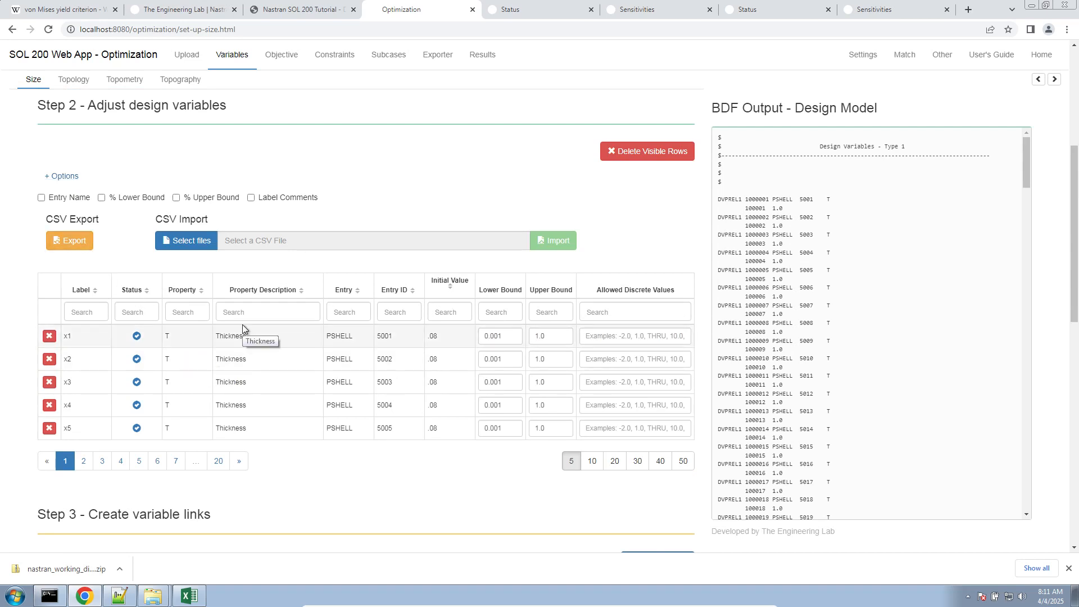
left_click(69, 240)
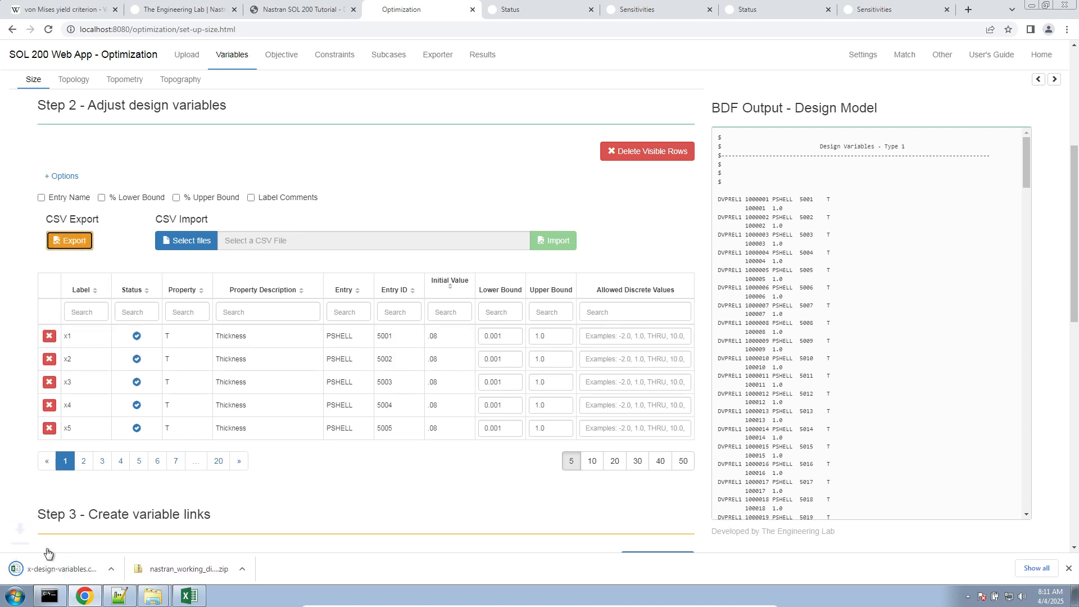
- Open the exported x-design-variables.csv full-screen in Excel and set the Upper Bound to 5.0 for all variables, x1 through x100
left_click(52, 562)
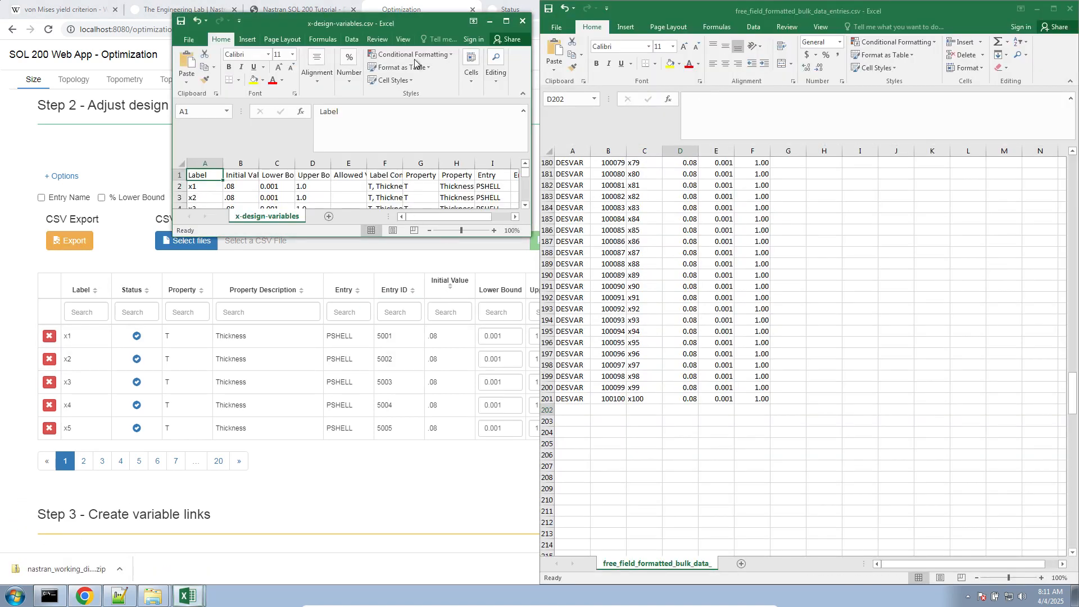
double_click(396, 24)
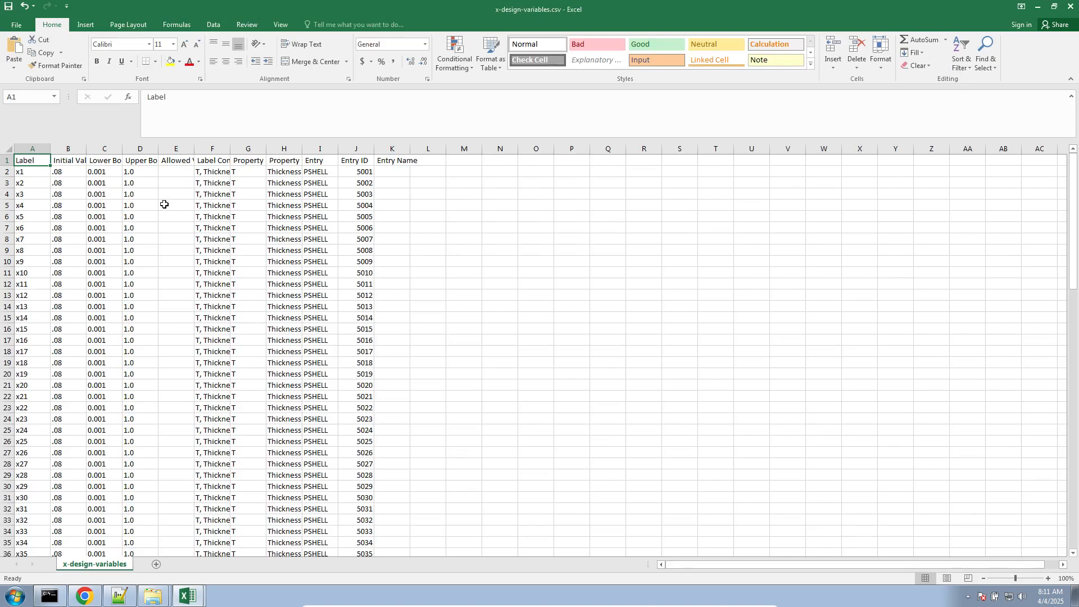
left_click(126, 174)
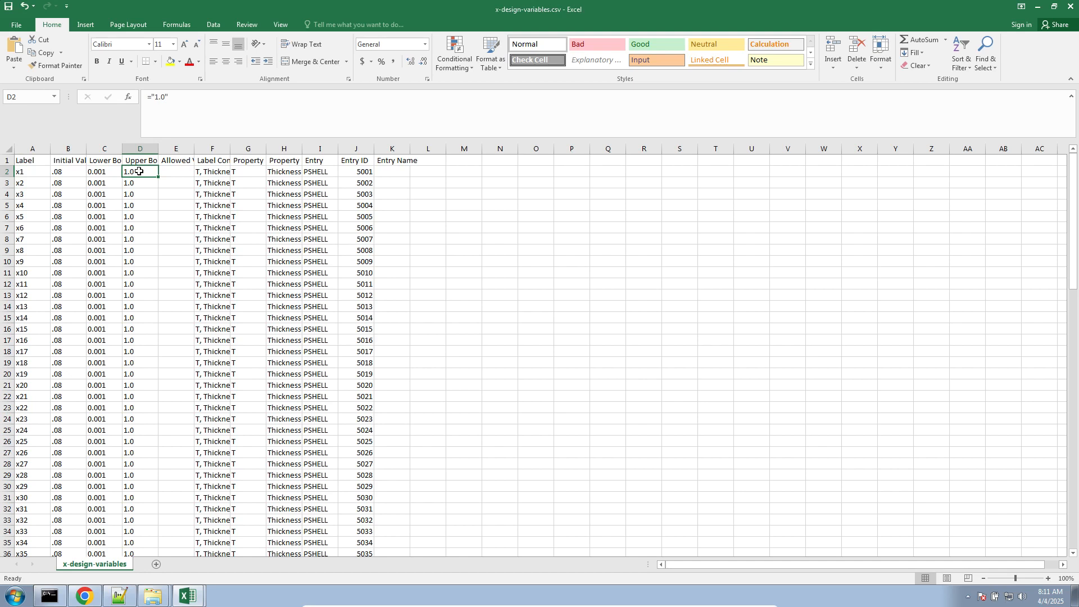
double_click(139, 171)
left_click_drag(150, 172, 4, 152)
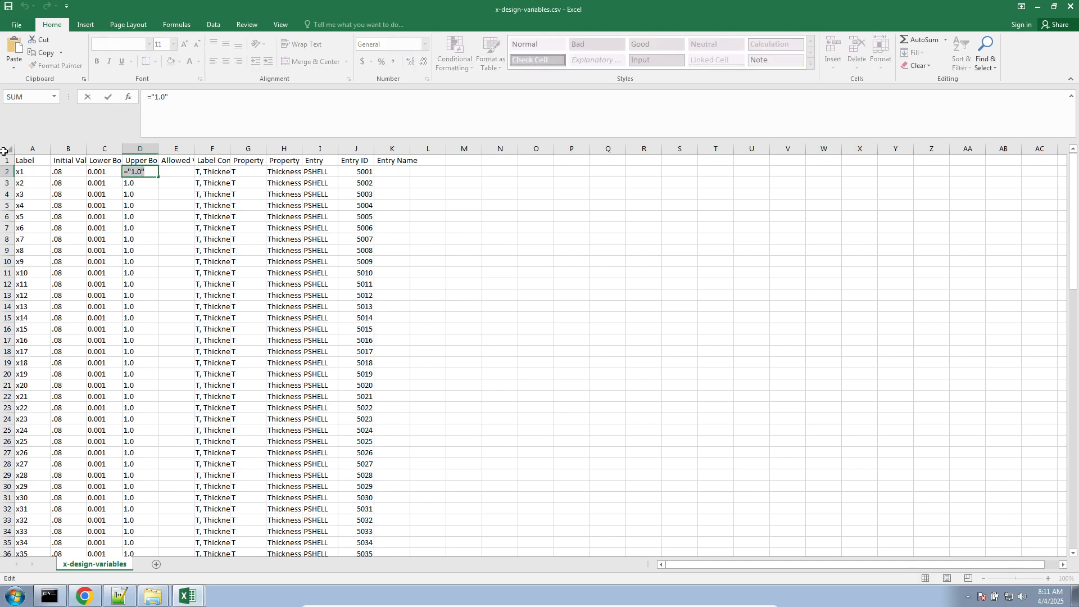
type("5.")
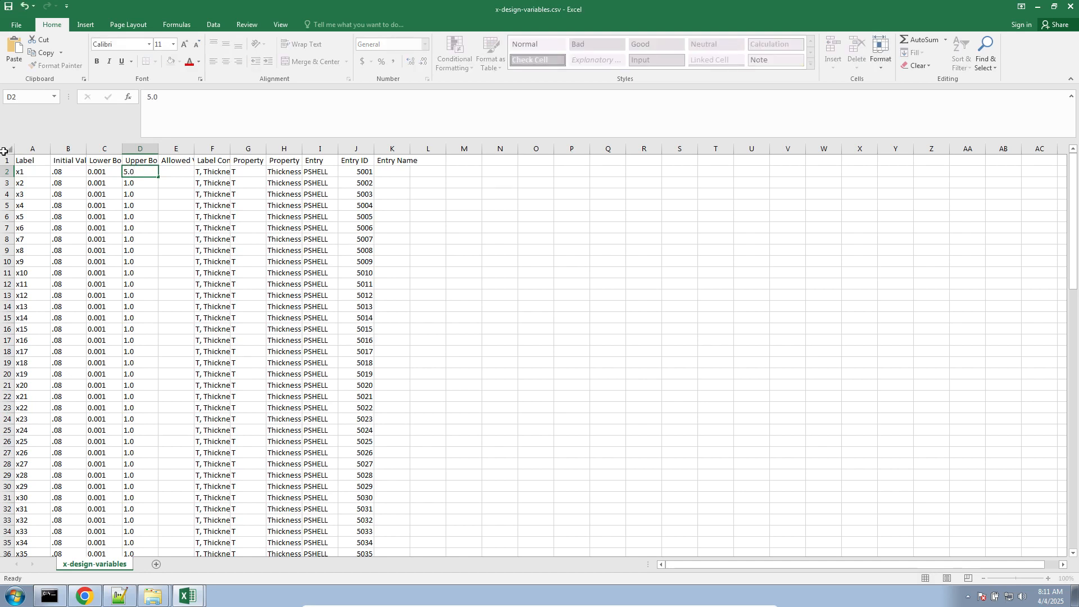
key("Return")
left_click(143, 172)
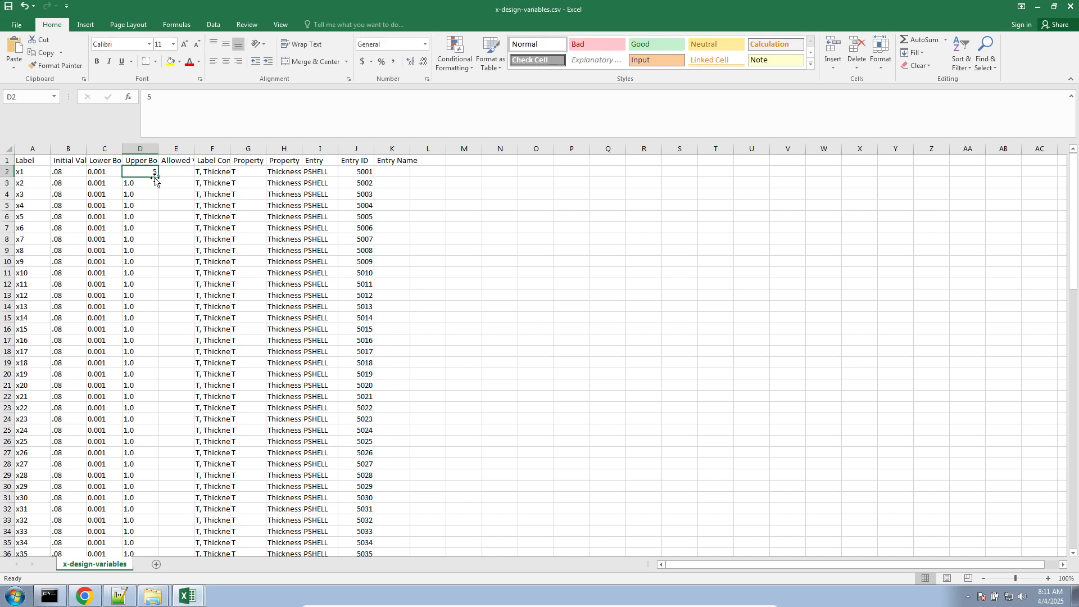
double_click(157, 177)
- Set the Upper Bound of x57 to 9 and fill it down through x100
scroll(158, 309, "down", 20)
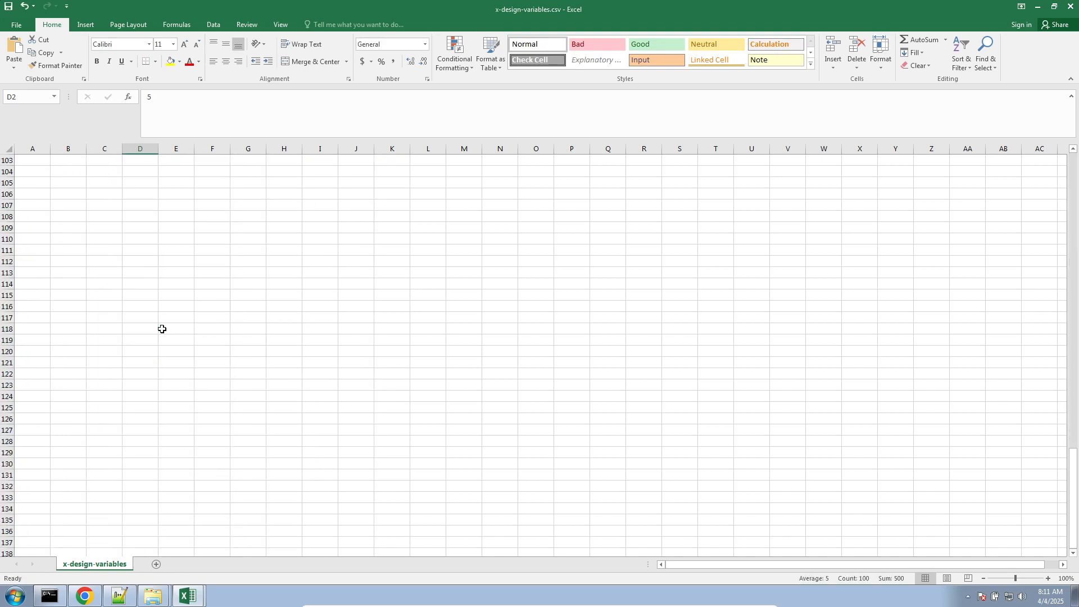
scroll(161, 328, "up", 20)
left_click(137, 296)
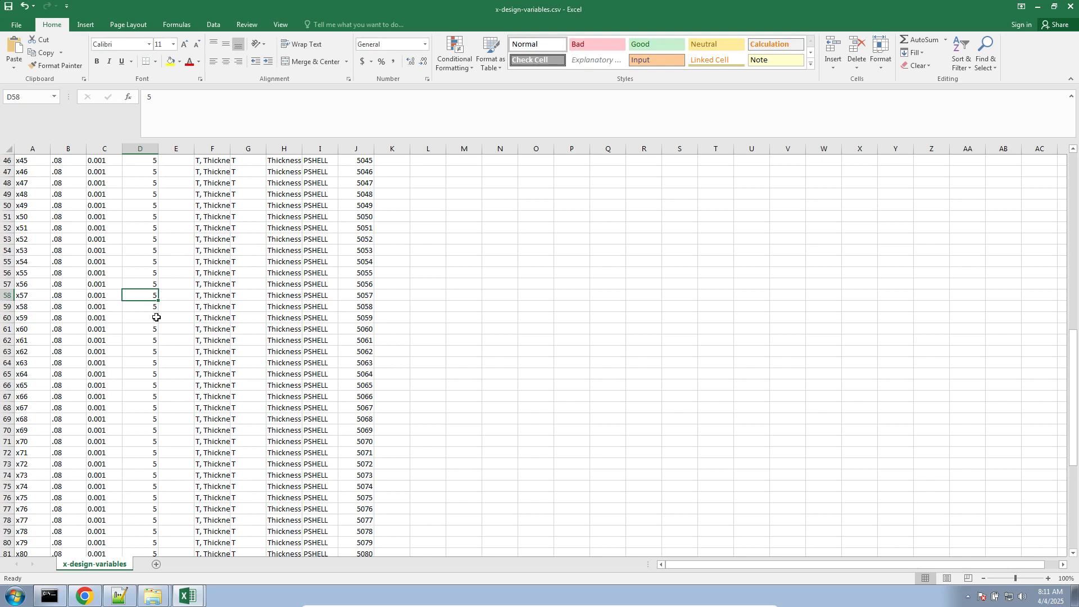
type("9")
key("Return")
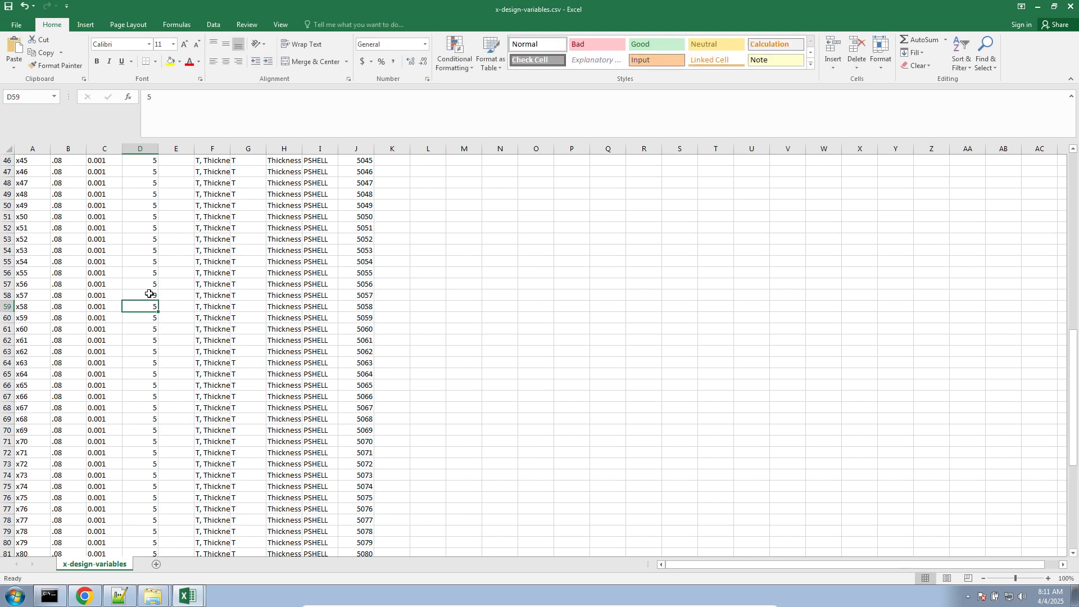
left_click(151, 295)
left_click_drag(160, 299, 166, 400)
- Format the whole Upper Bound column as Number with two decimals
scroll(165, 449, "up", 10)
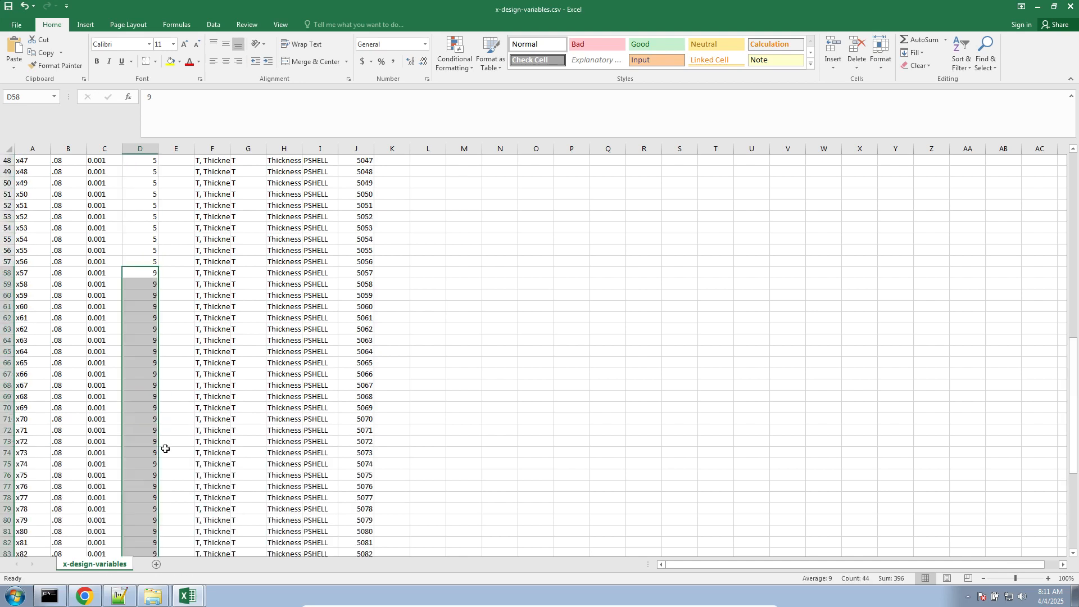
left_click(144, 154)
right_click(139, 187)
left_click(174, 306)
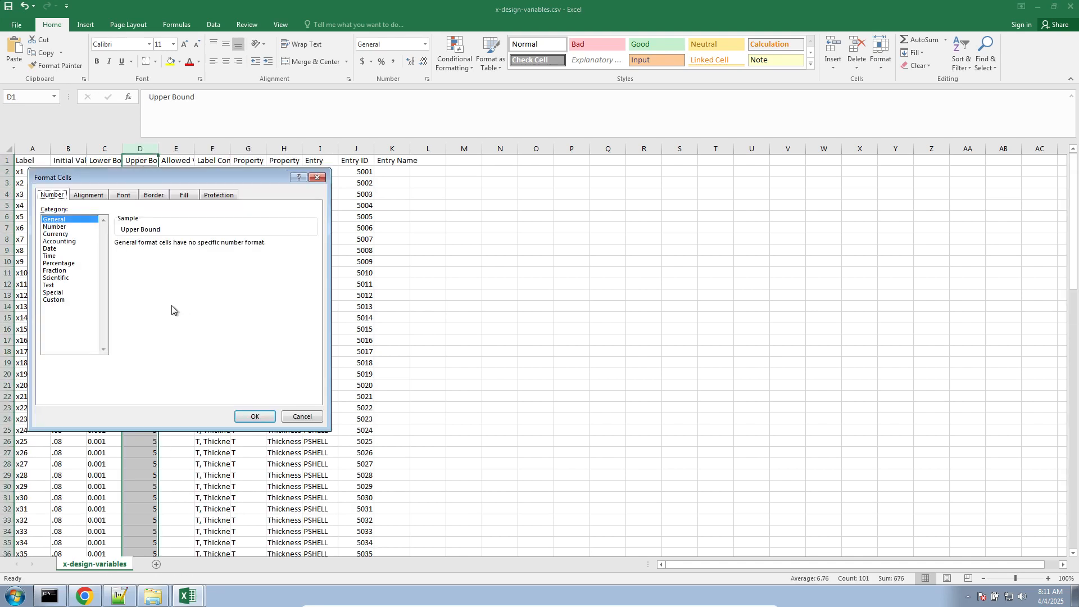
left_click(79, 227)
left_click(255, 416)
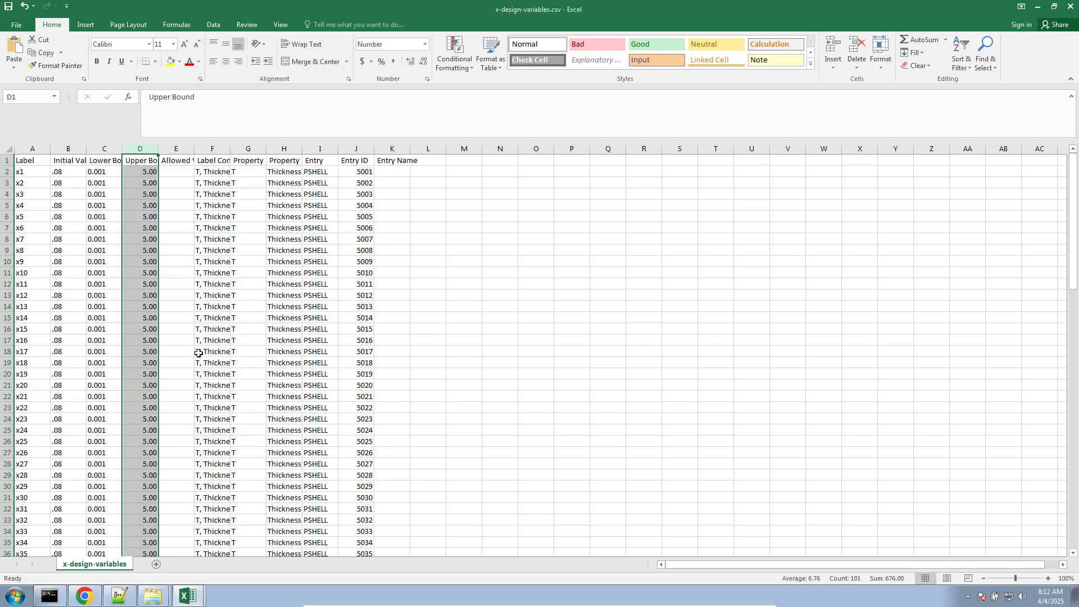
- Save x-design-variables.csv, keeping the CSV format
left_click(216, 252)
key("ctrl+s")
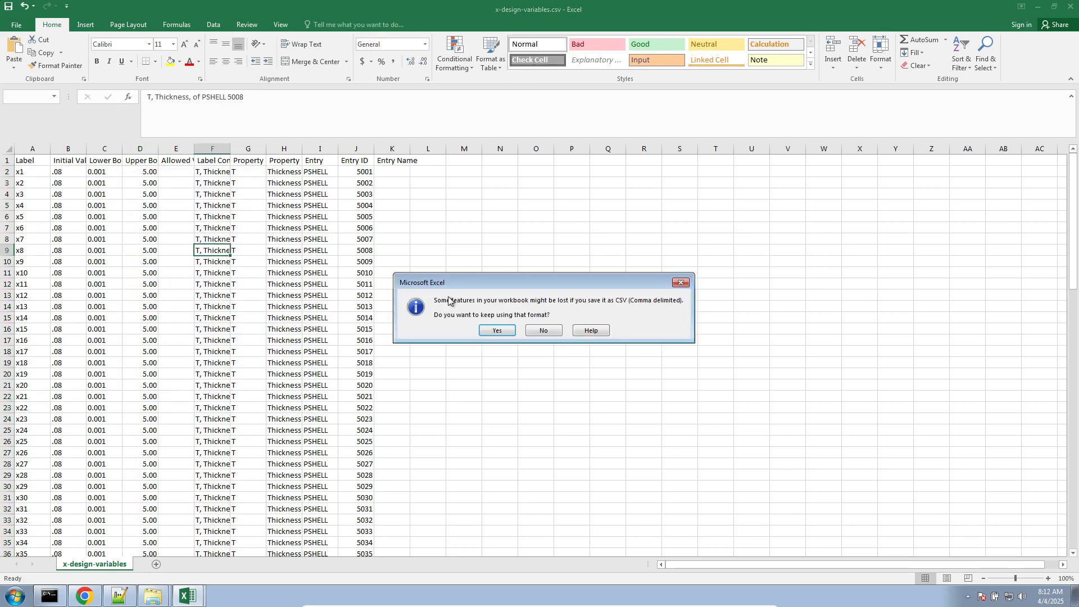
left_click(483, 330)
- Switch to the SOL 200 Web App in Chrome and import x-design-variables.csv from Downloads into the design variables
left_click(86, 598)
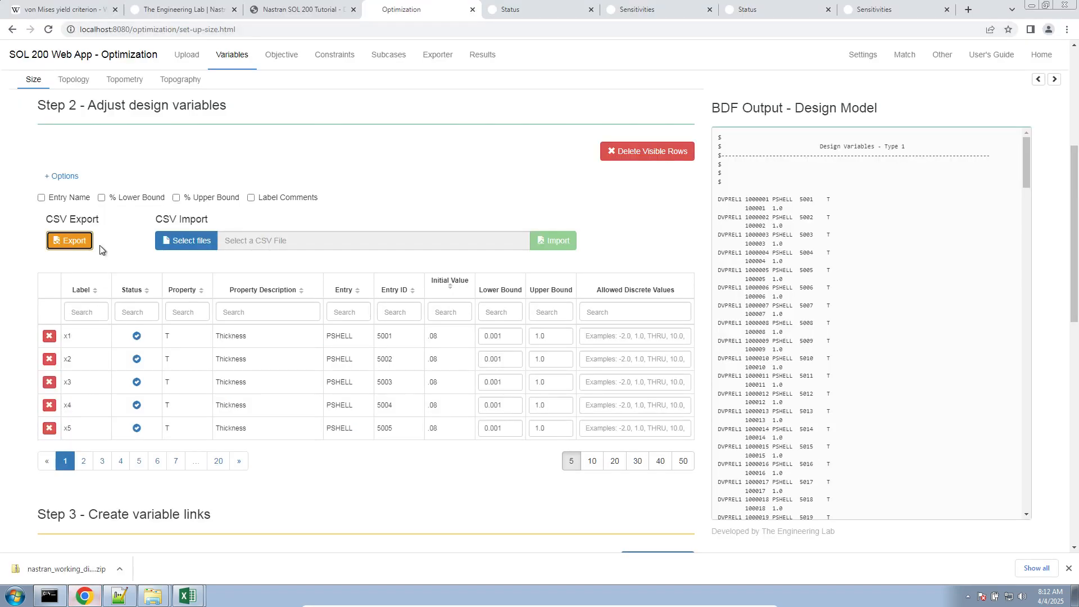
left_click(169, 241)
left_click(49, 89)
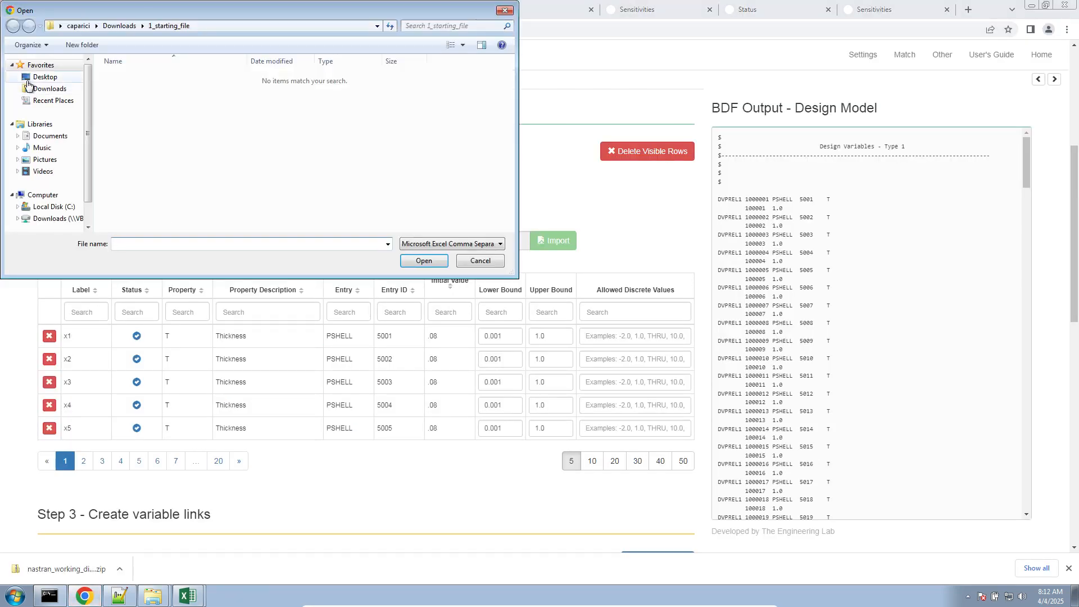
double_click(135, 113)
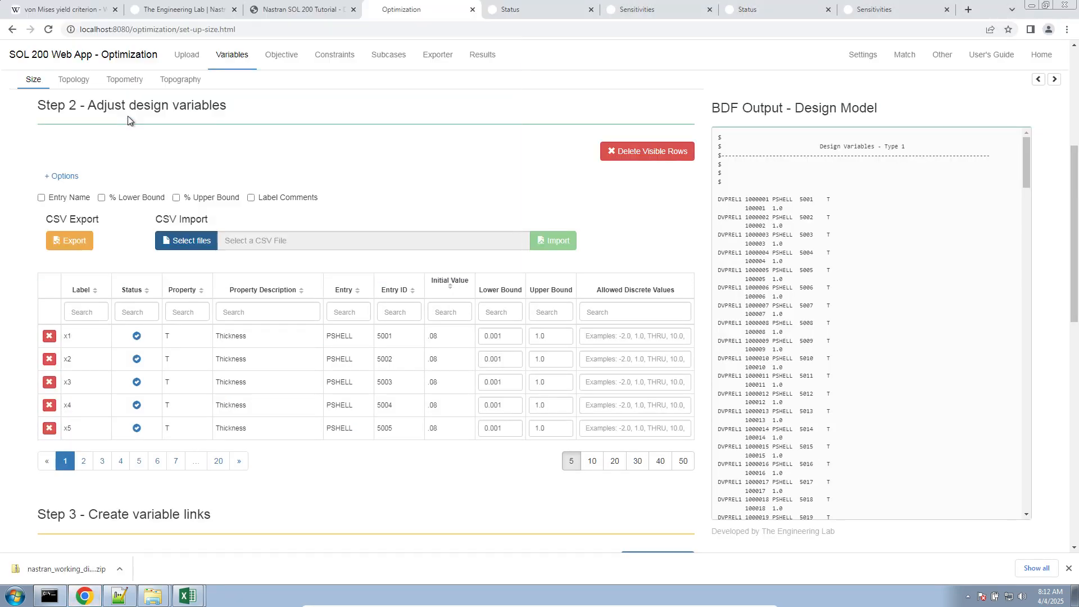
left_click(554, 241)
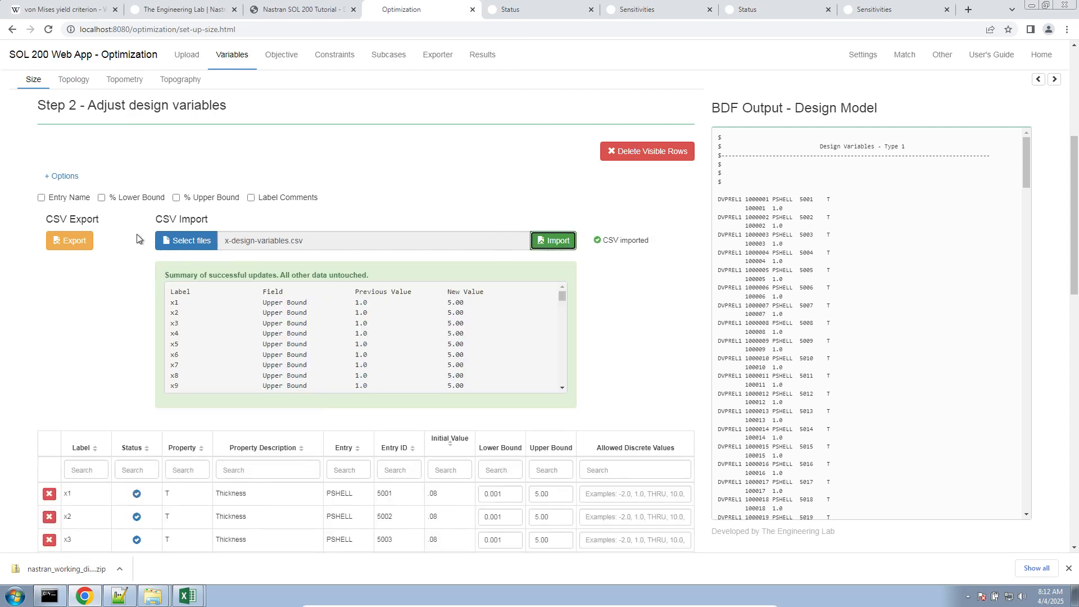
- Collapse the Step 2 options and page through the design variables to check their upper bounds from x1 to x75
left_click(63, 176)
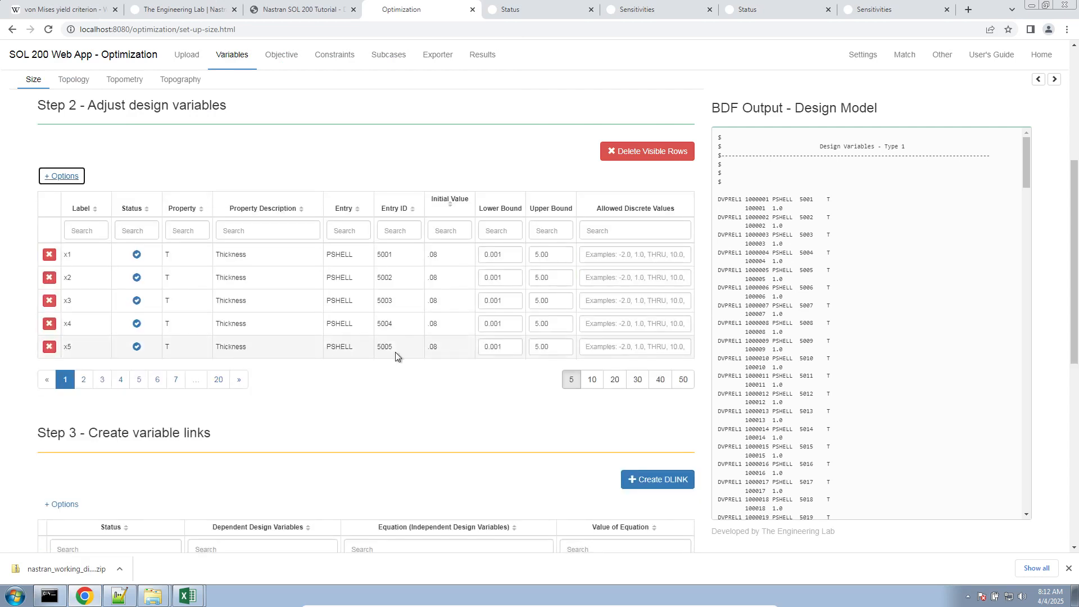
scroll(560, 231, "down", 1)
left_click(553, 199)
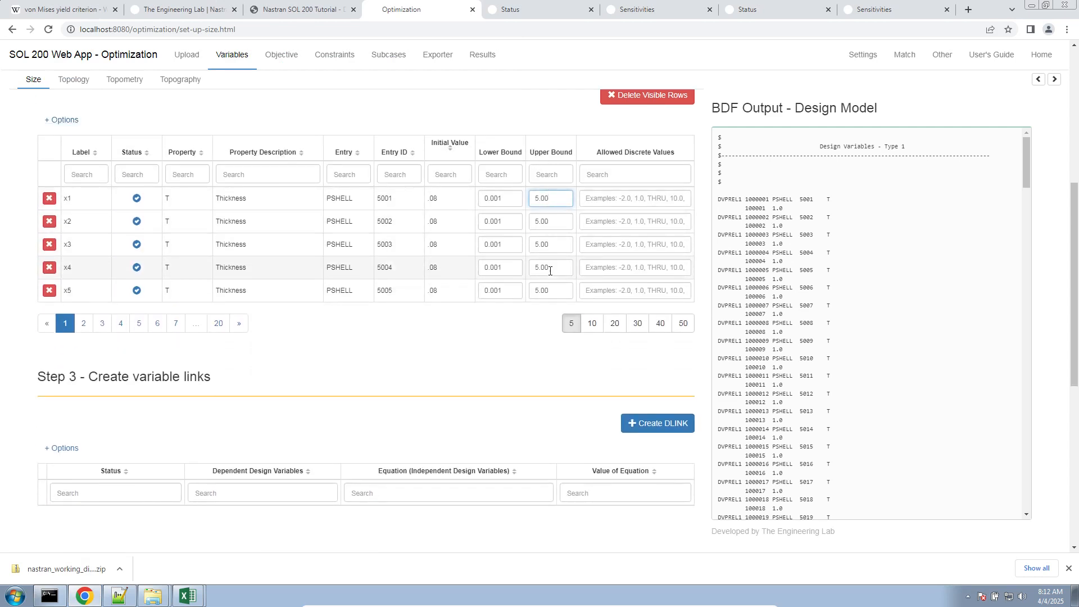
left_click(181, 330)
left_click(184, 329)
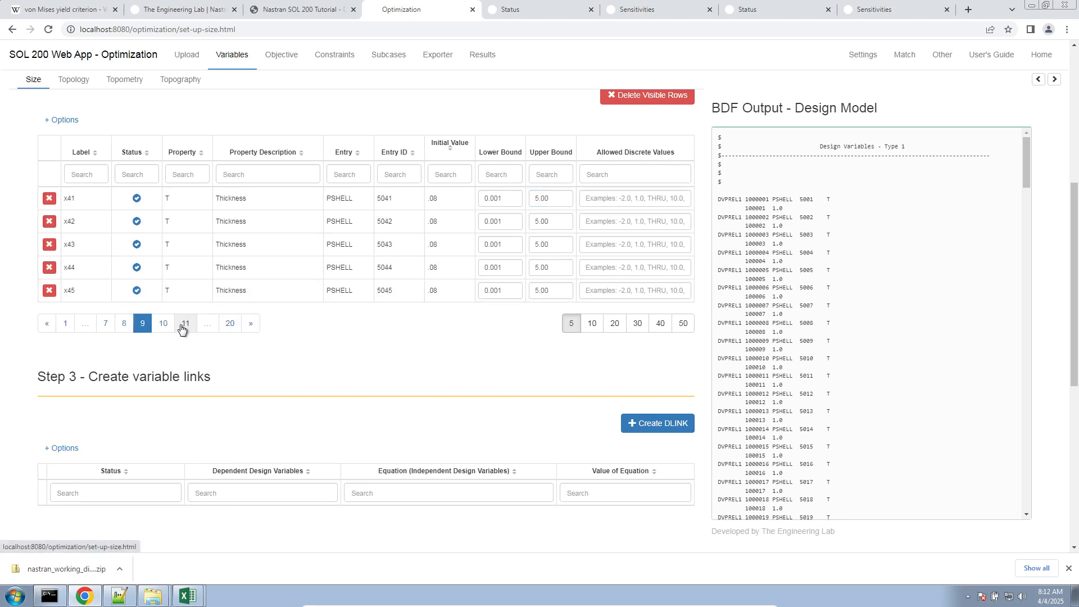
left_click(188, 328)
left_click(193, 325)
left_click(197, 325)
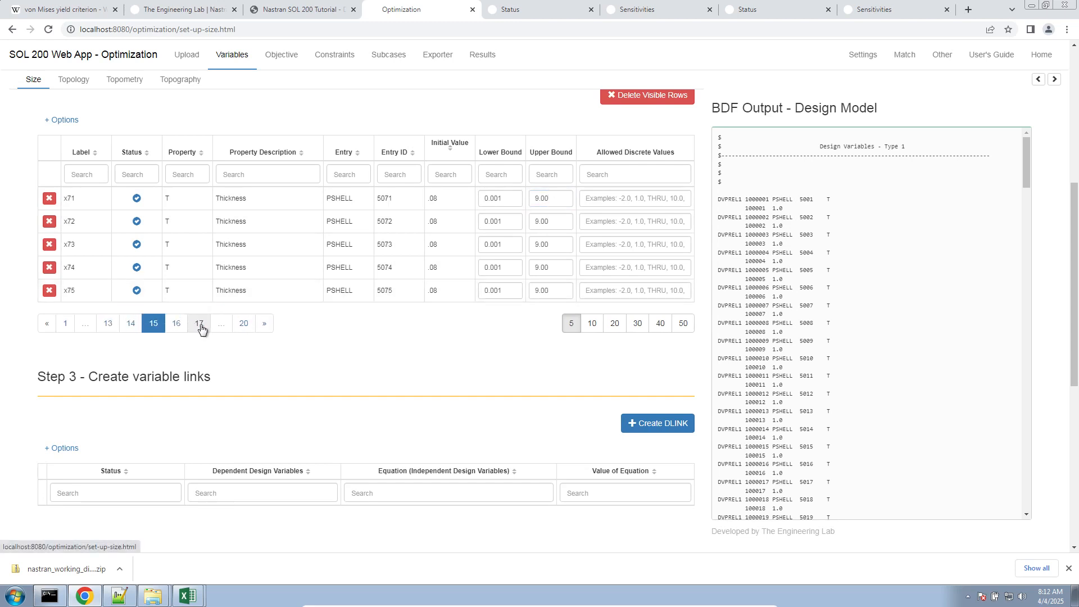
left_click_drag(539, 200, 560, 203)
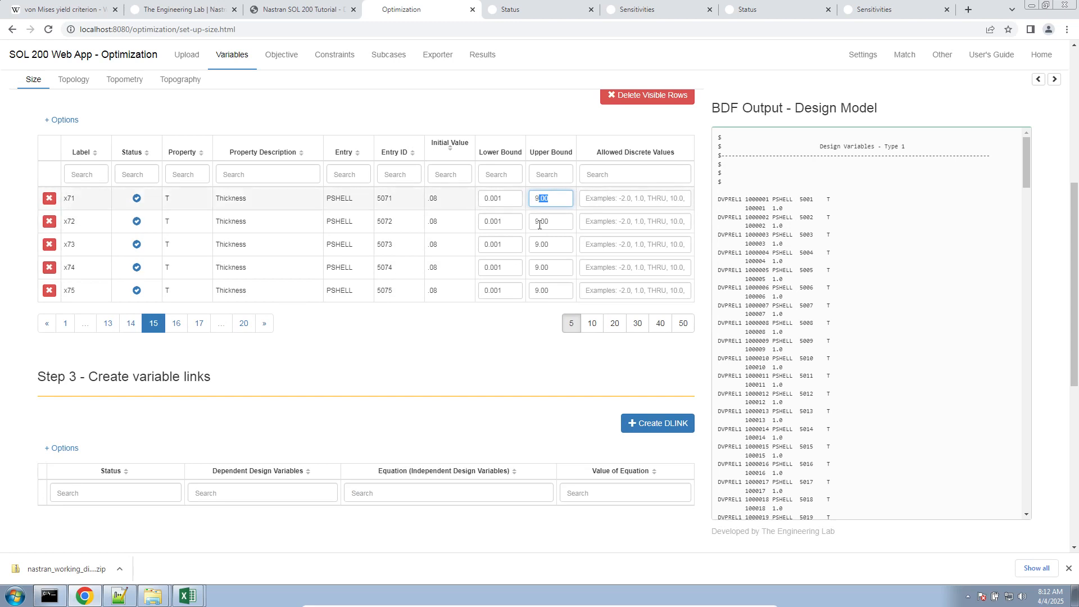
left_click(445, 336)
- Expand the Step 1 options to review the DVXREL1 bulk creation settings, and collapse them again
scroll(433, 337, "up", 6)
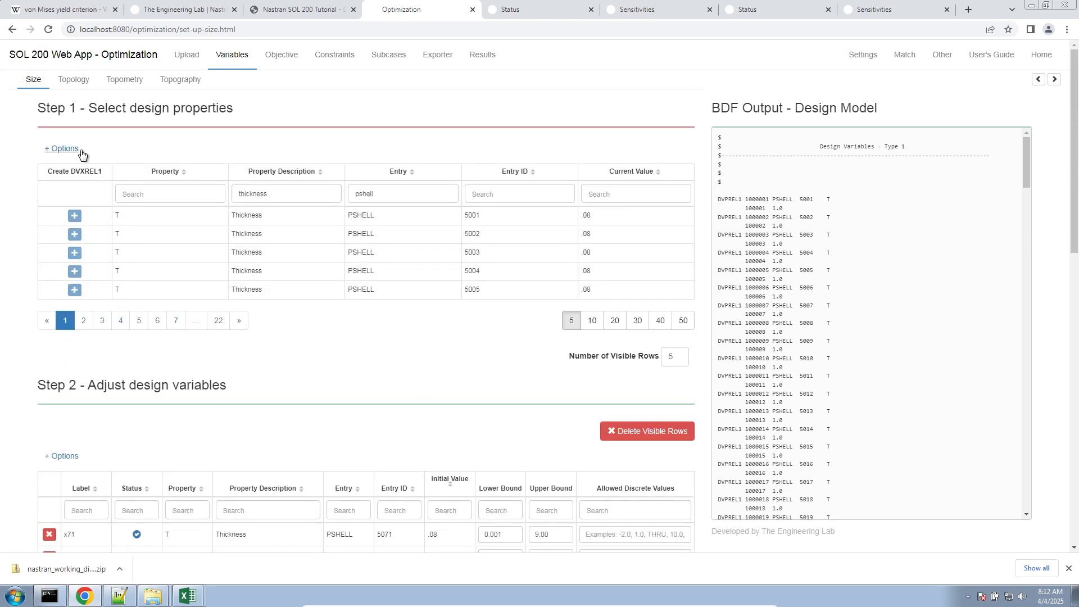
left_click(61, 148)
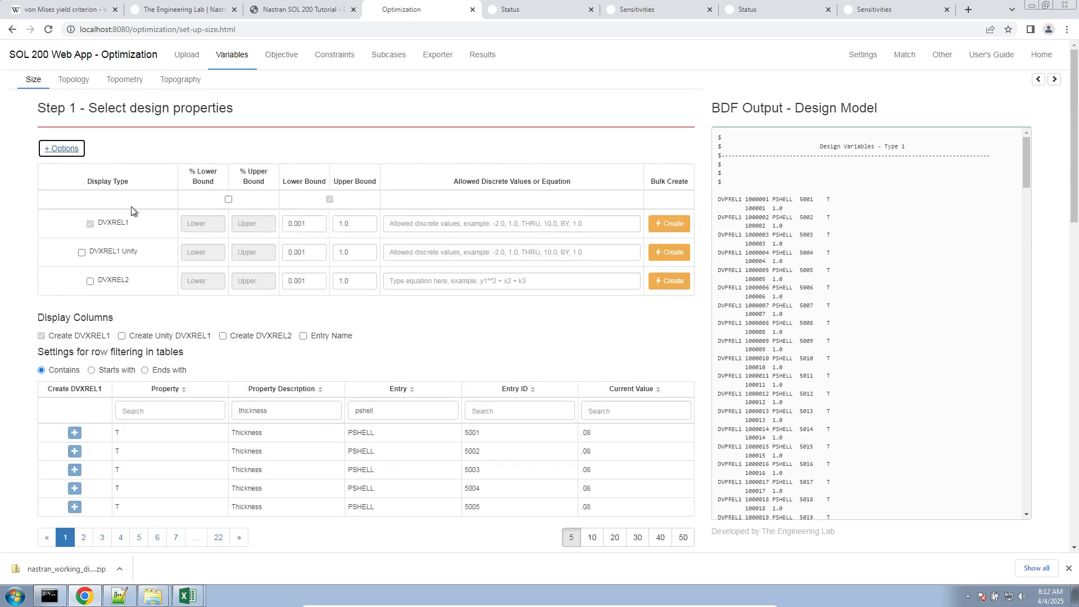
left_click(447, 359)
left_click(68, 149)
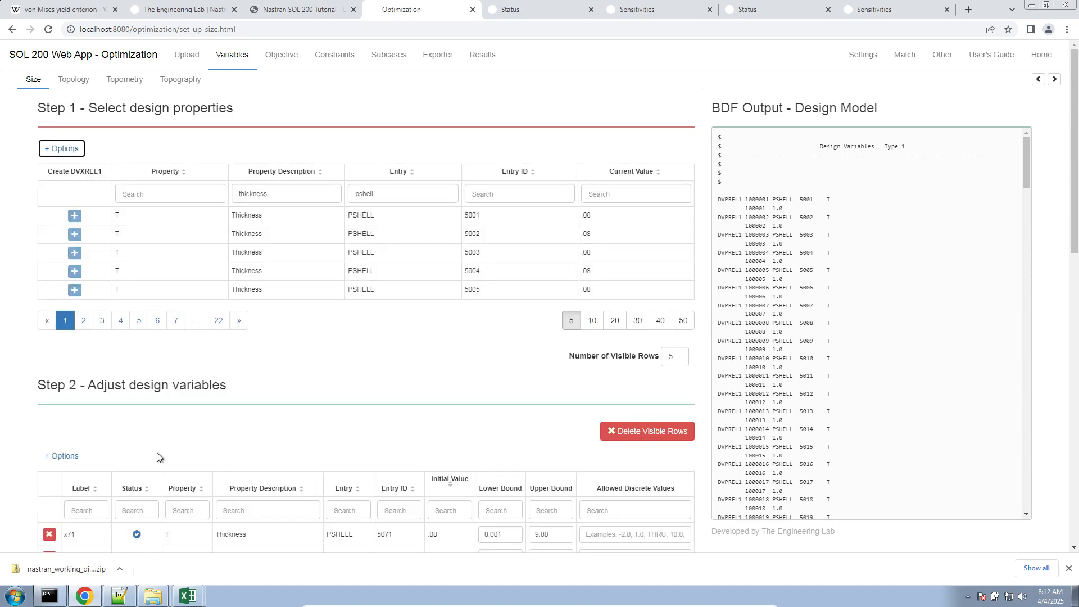
- Switch to Notepad++ and review the free-field DVPREL1 example in new 5 and the DVPREL1 and DESVAR entries in design_model.bdf
left_click(120, 595)
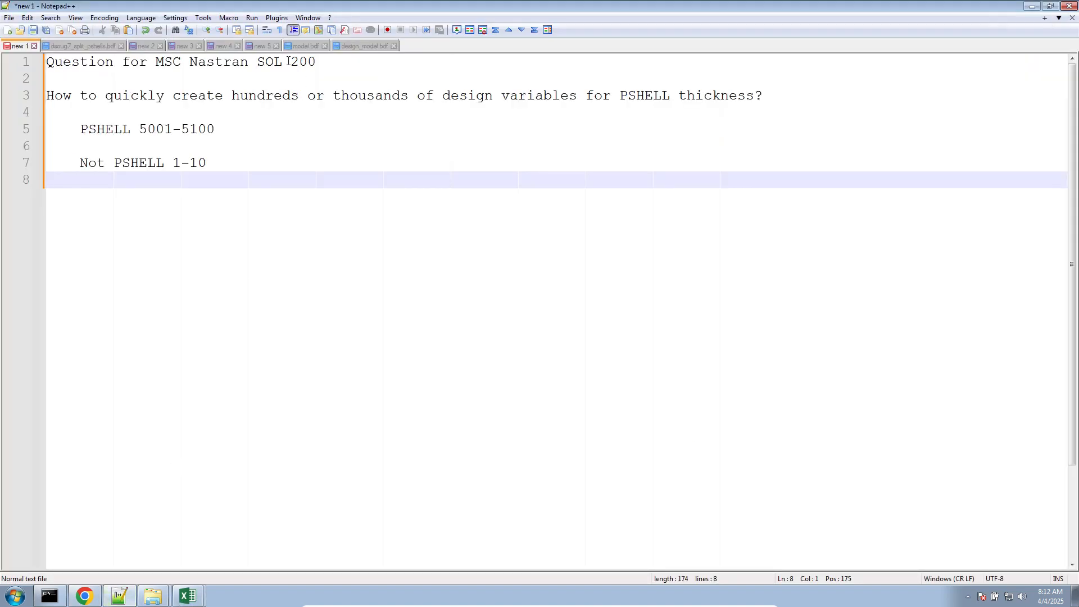
left_click(254, 45)
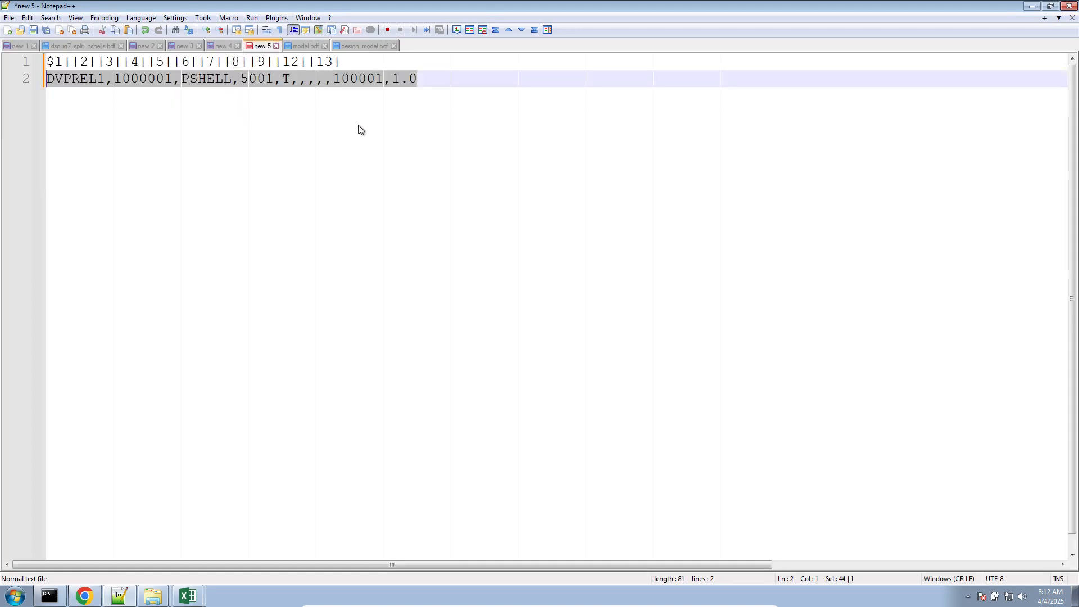
left_click(349, 46)
scroll(261, 264, "up", 20)
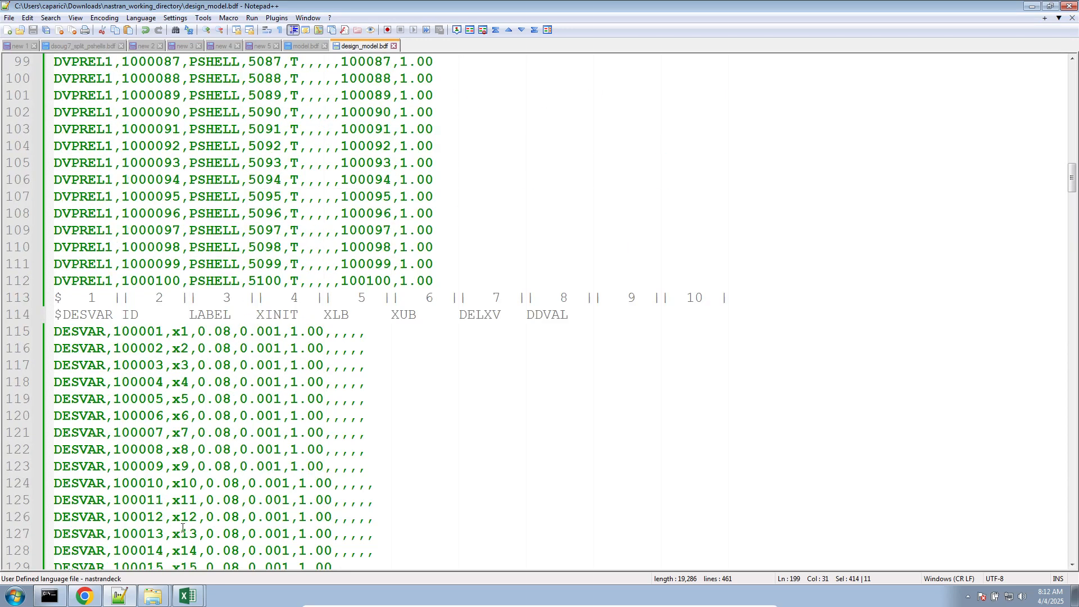
- Bring up free_field_formatted_bulk_data_entries.csv in Excel and maximize its window
mouse_move(188, 594)
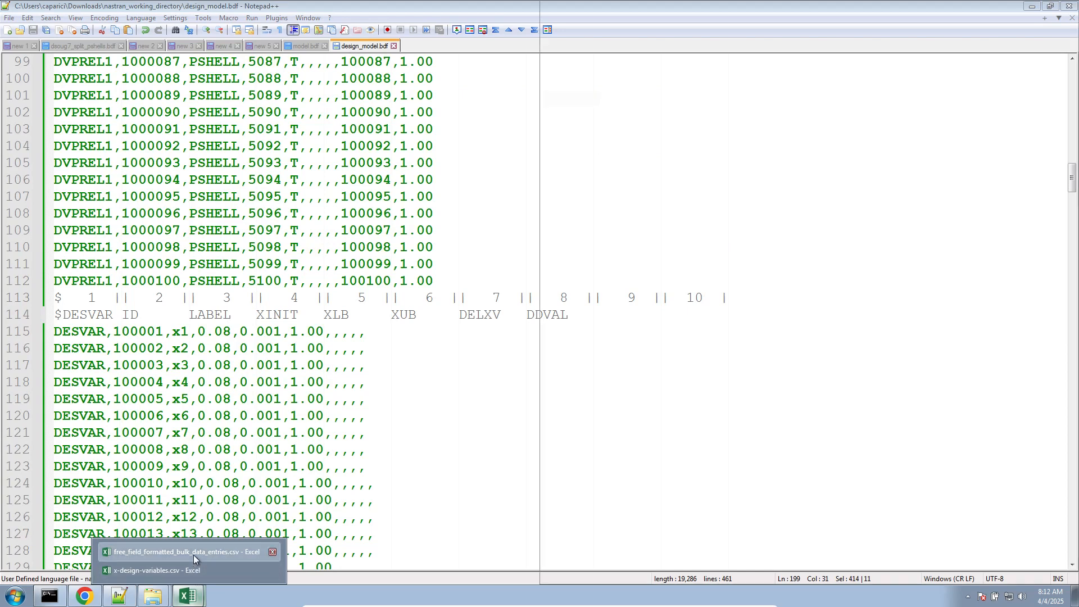
left_click(193, 552)
left_click_drag(768, 5, 371, 1)
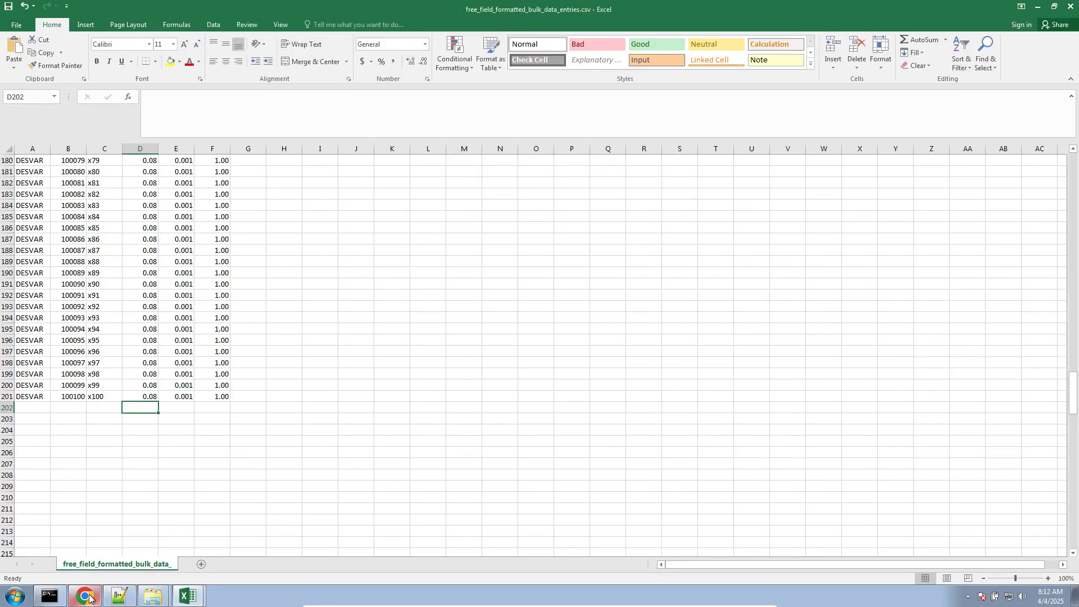
- Switch to the SOL 200 Web App in Chrome, leave the optimization page for the home page and close the downloads bar
mouse_move(84, 584)
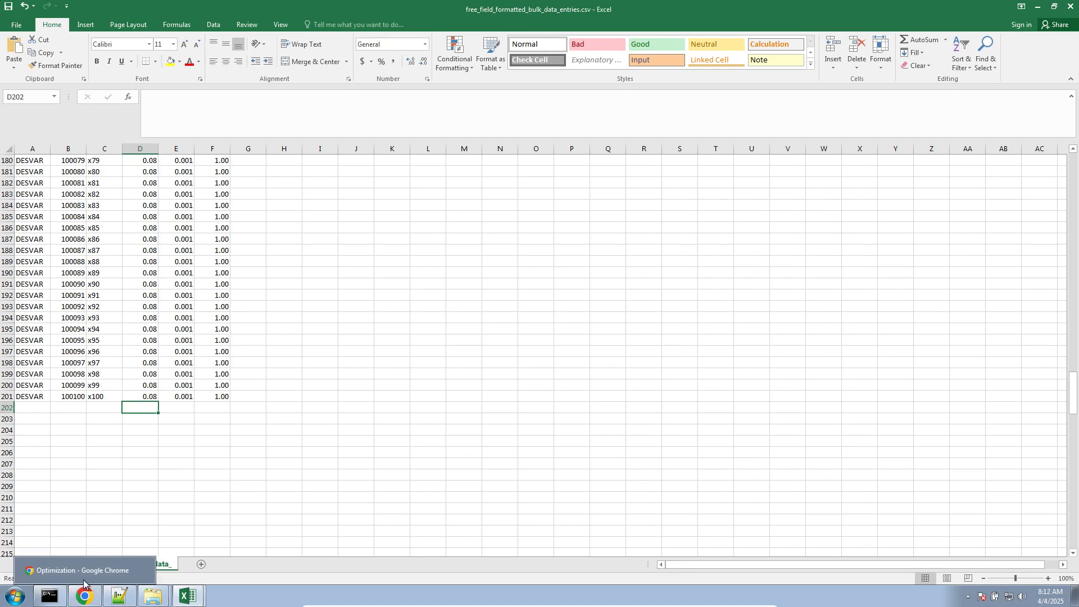
left_click(84, 587)
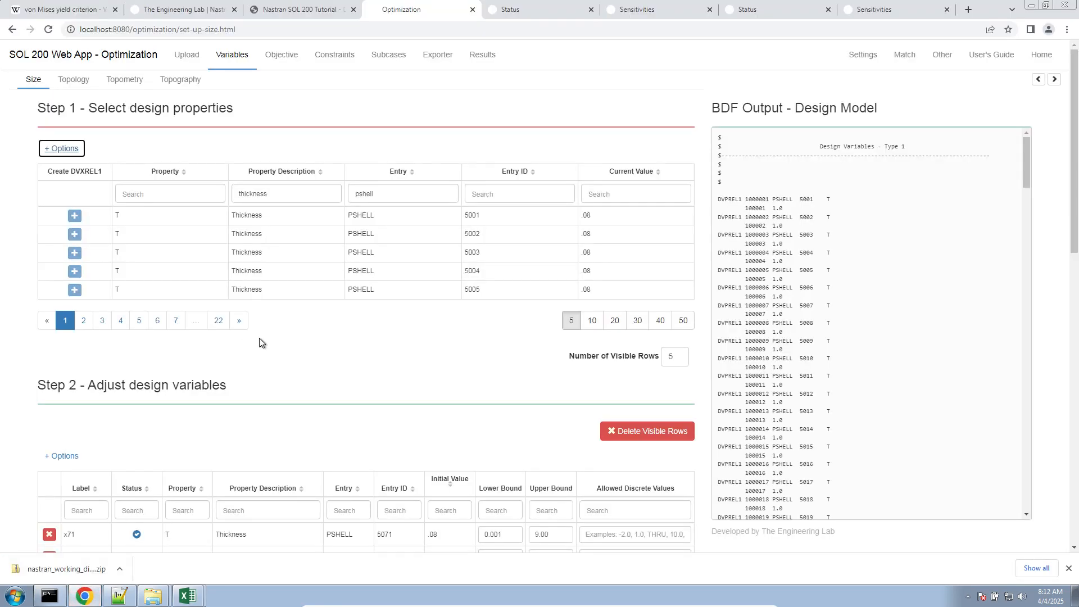
left_click(1053, 78)
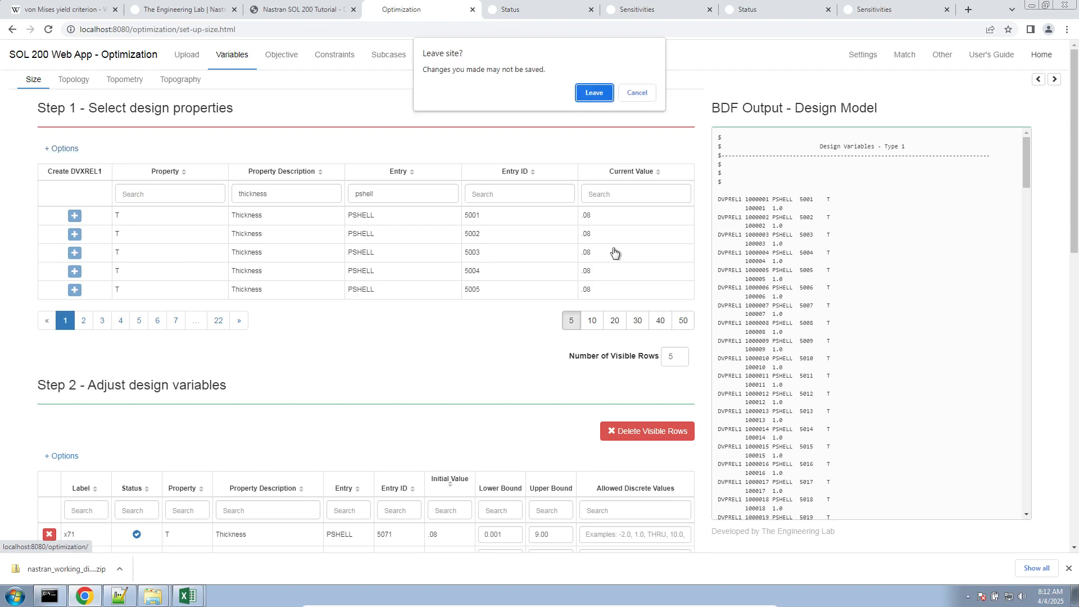
left_click(585, 94)
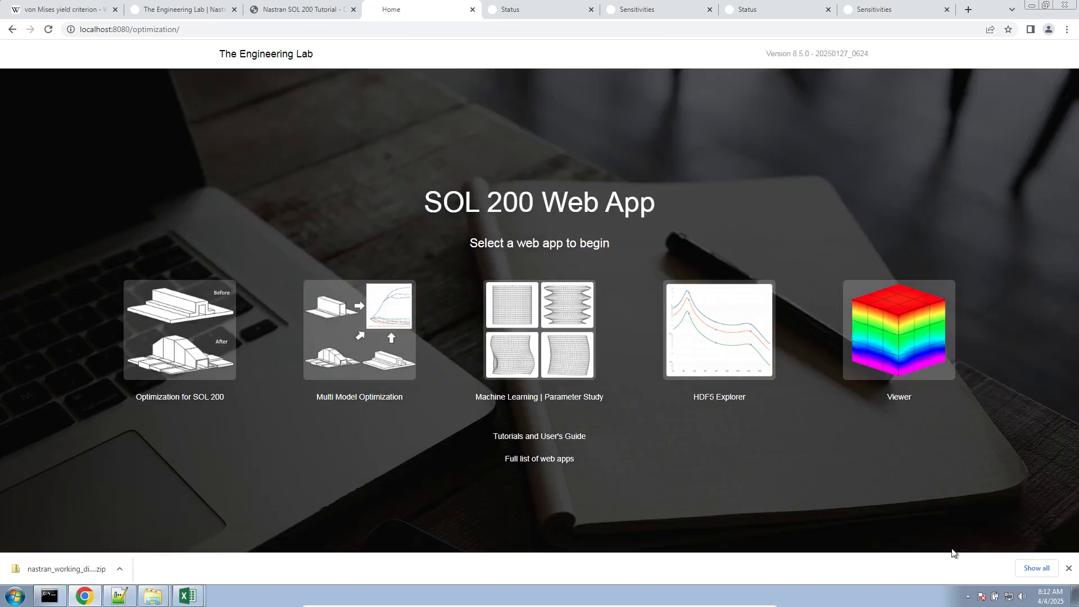
left_click(1070, 568)
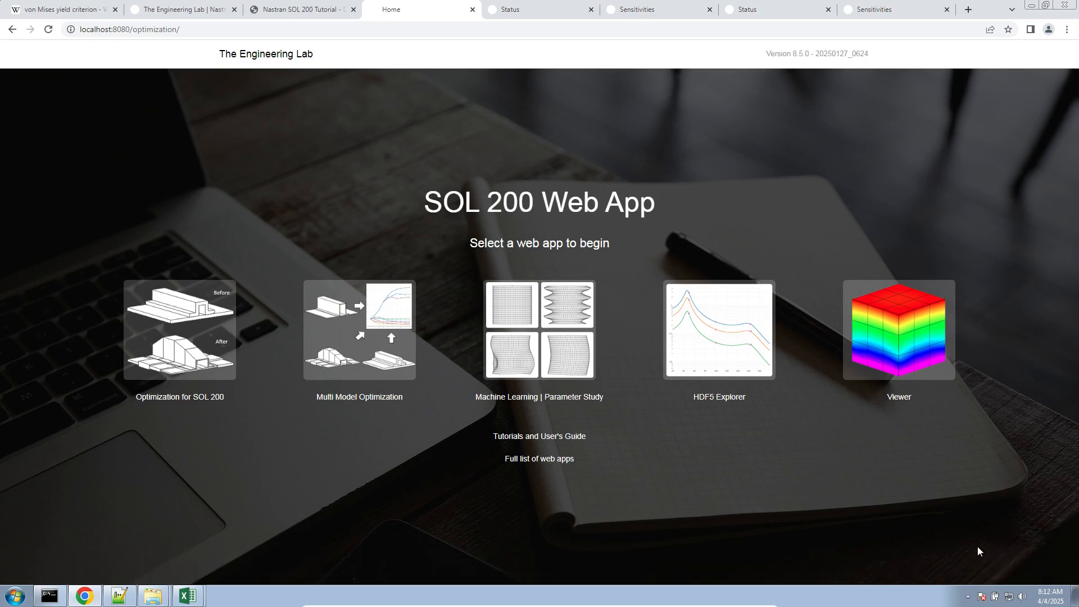